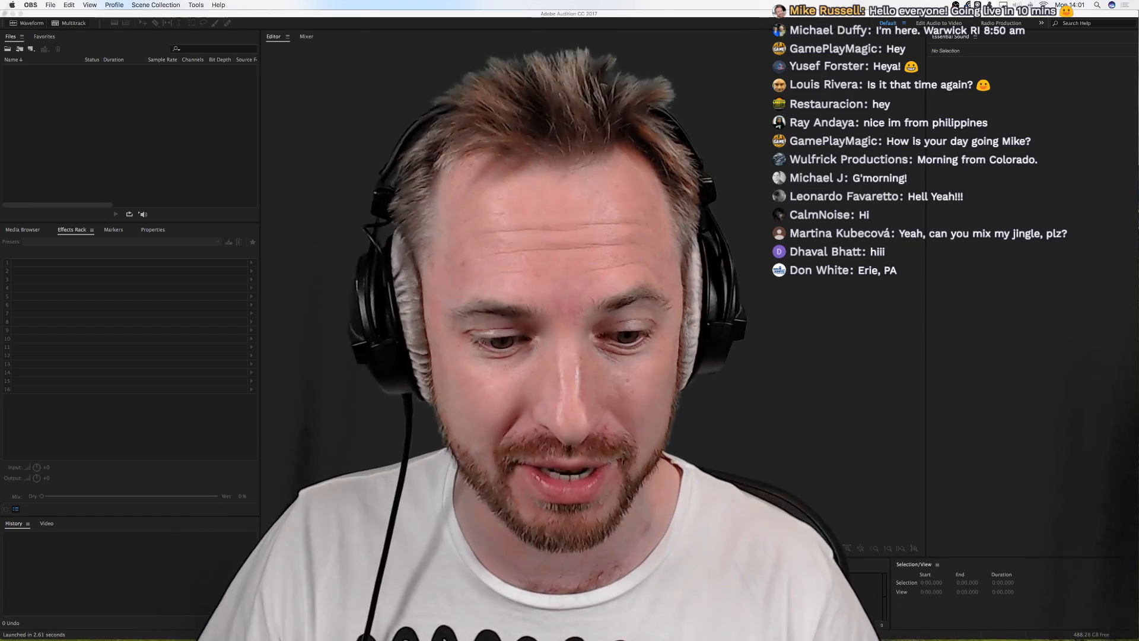
Step: Switch to Chrome to review the included items and bonuses on the Adobe Audition template product page, and return to Adobe Audition
{"action": "key", "text": "super+Tab"}
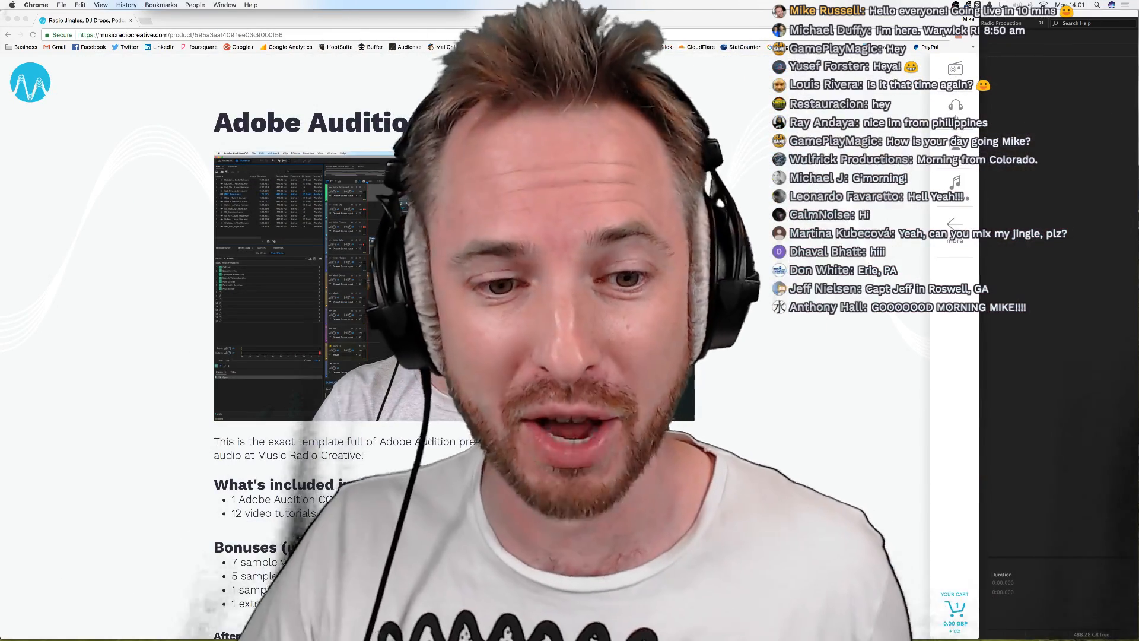
{"action": "left_click", "coordinate": [1033, 287]}
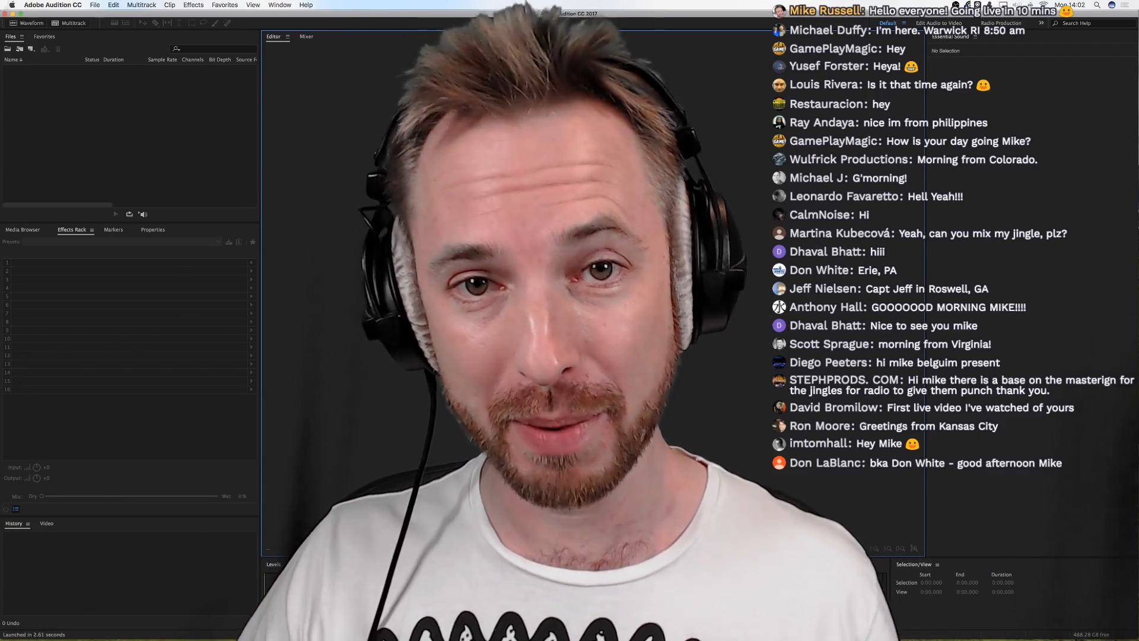
{"action": "left_click", "coordinate": [226, 621]}
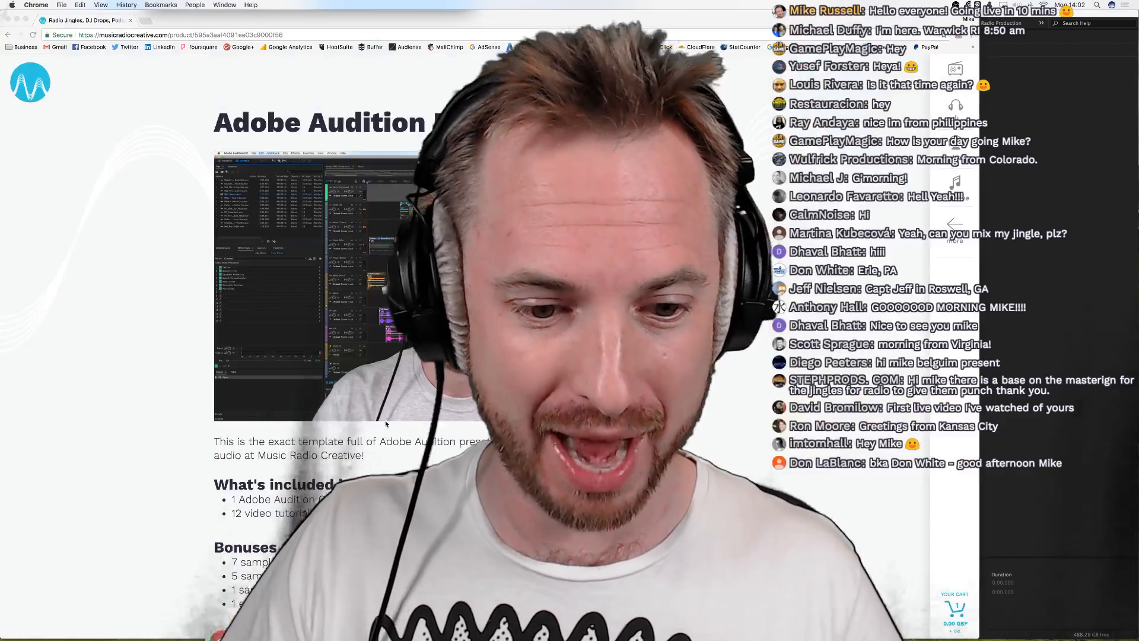
{"action": "scroll", "coordinate": [391, 434], "scroll_direction": "down", "scroll_amount": 5}
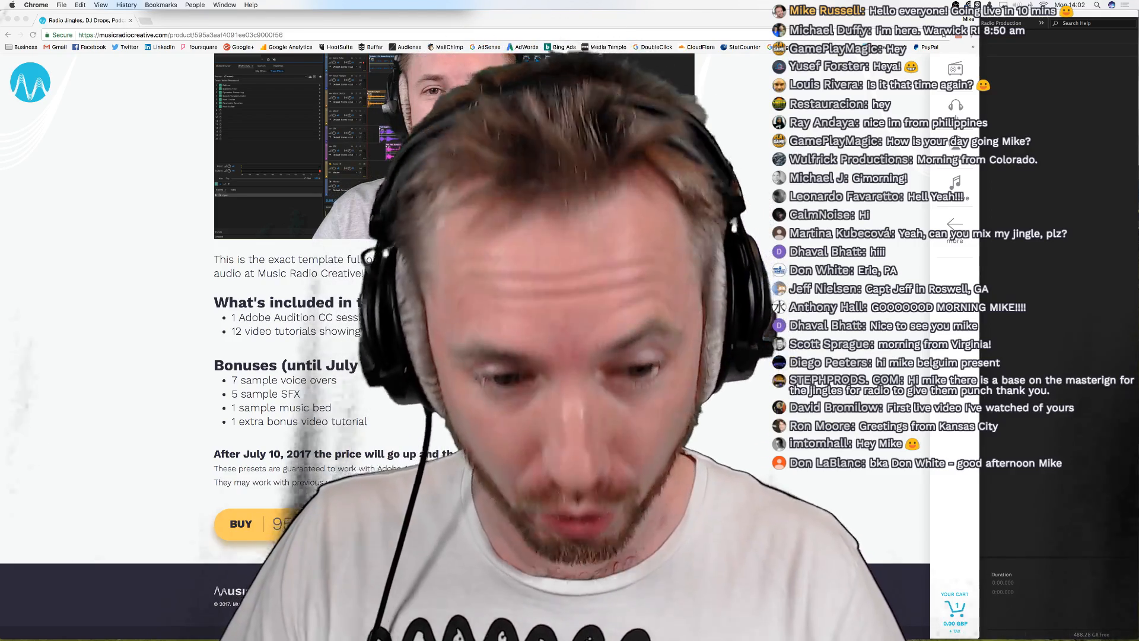
{"action": "left_click", "coordinate": [1046, 369]}
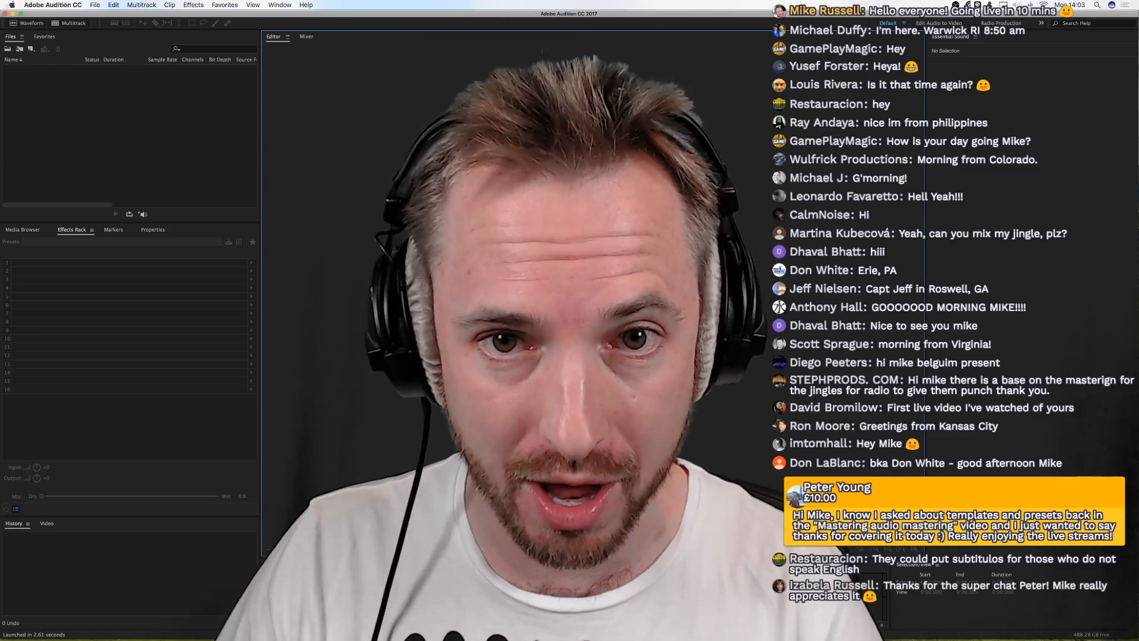
Step: Create a new multitrack session named Monday Afternoon from the MRC template
{"action": "left_click", "coordinate": [95, 4]}
{"action": "mouse_move", "coordinate": [95, 16]}
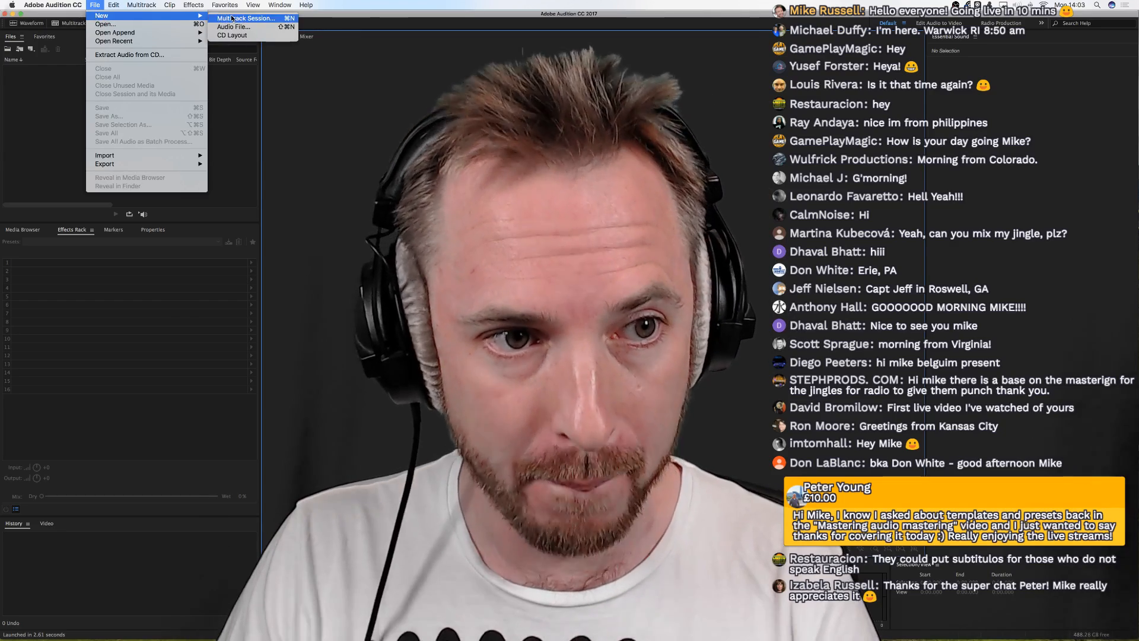
{"action": "left_click", "coordinate": [233, 19]}
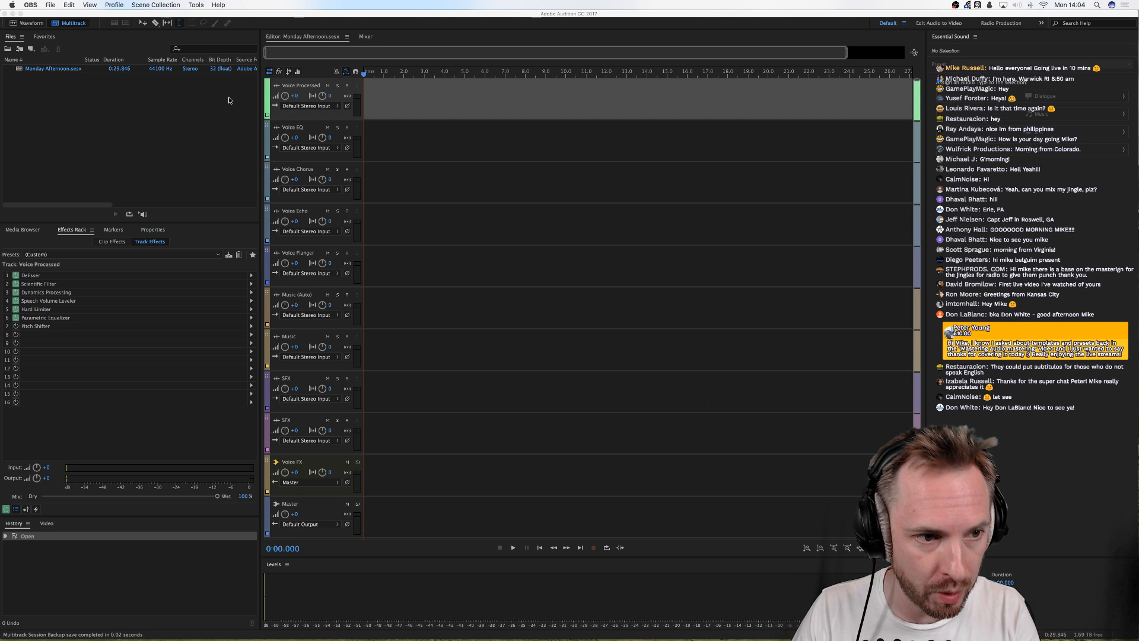
Step: Create another multitrack session named Nothing with the template set to None
{"action": "left_click", "coordinate": [50, 5]}
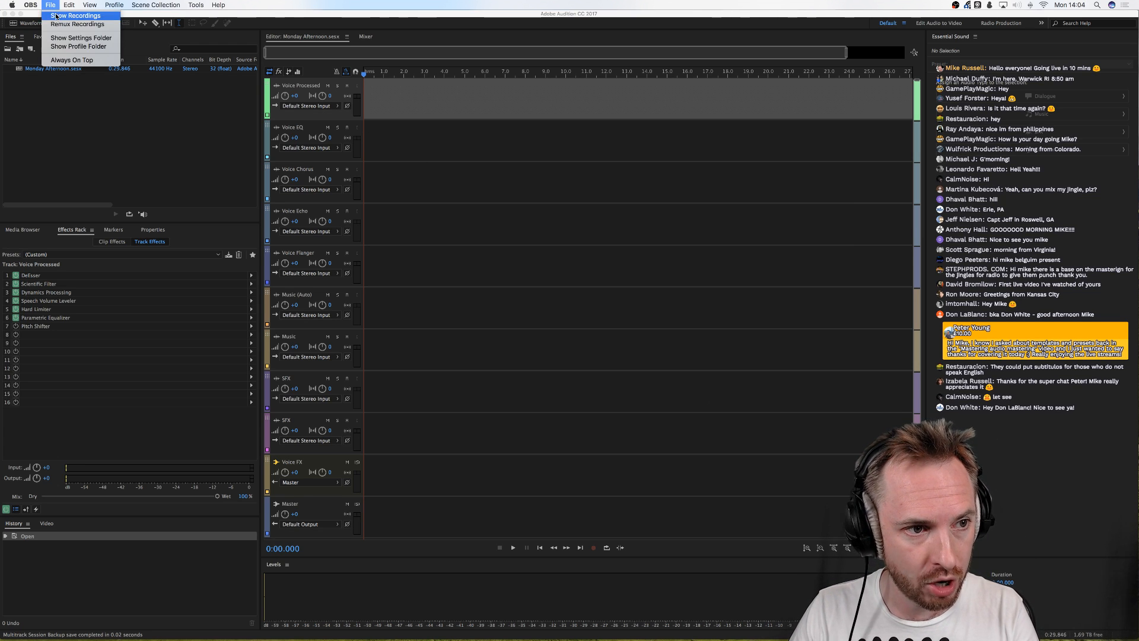
{"action": "left_click", "coordinate": [60, 11]}
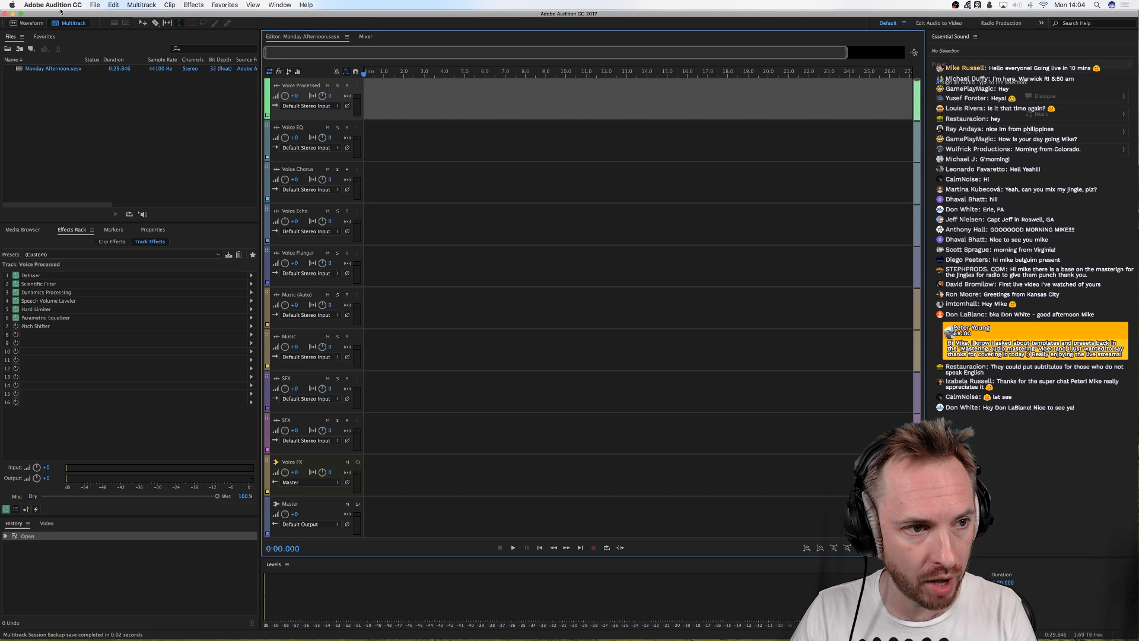
{"action": "left_click", "coordinate": [98, 6]}
{"action": "mouse_move", "coordinate": [115, 17]}
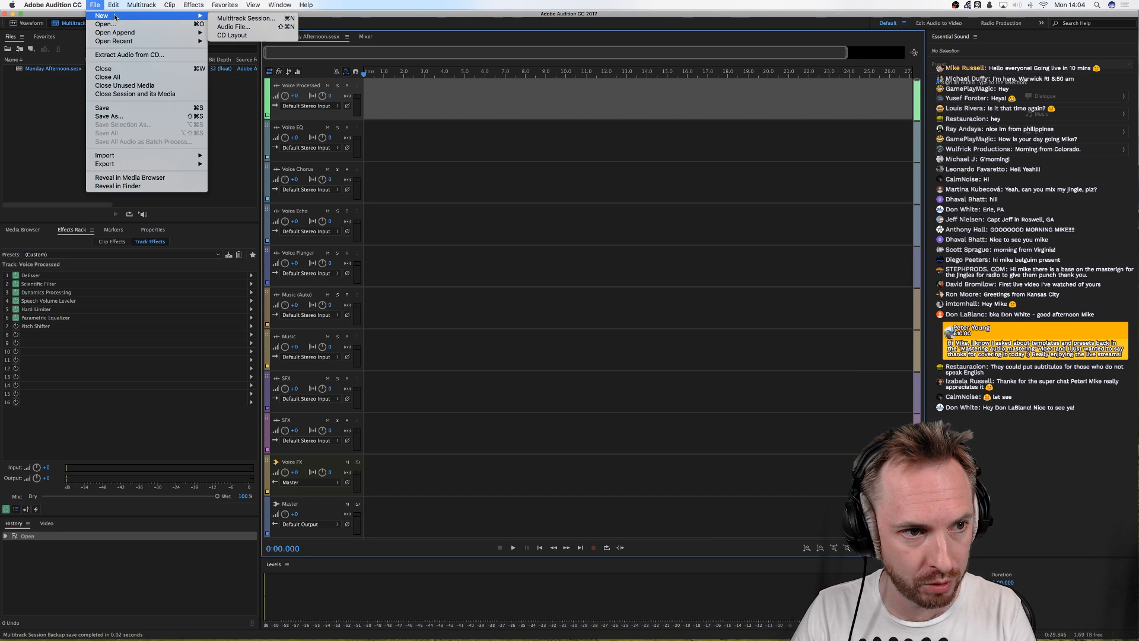
{"action": "left_click", "coordinate": [218, 17]}
{"action": "left_click", "coordinate": [549, 319]}
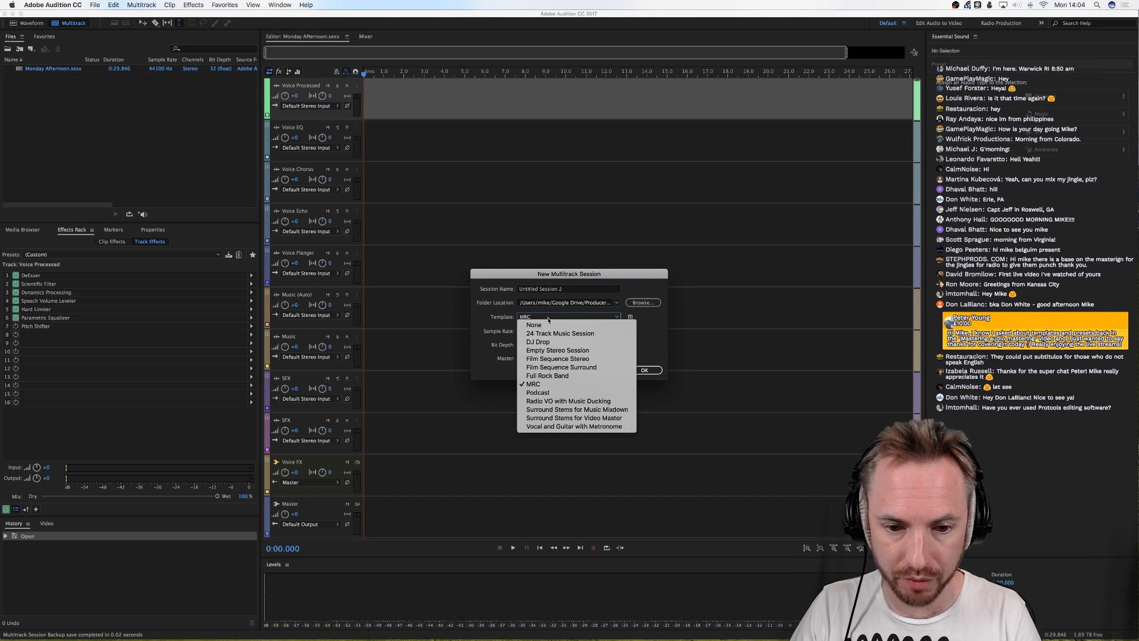
{"action": "left_click", "coordinate": [545, 325]}
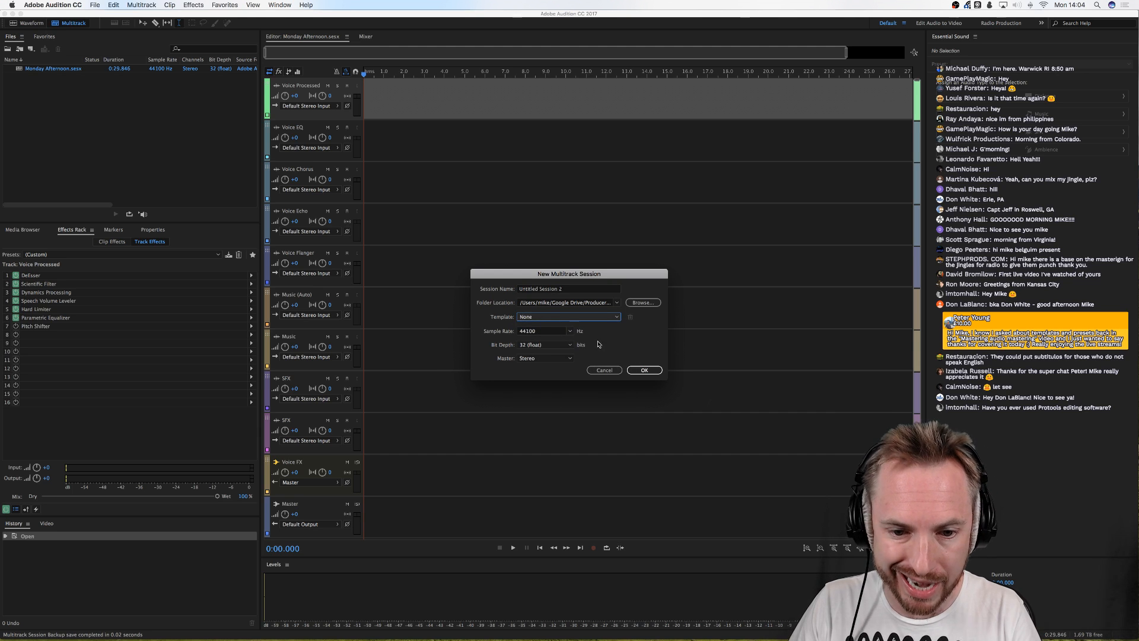
{"action": "left_click", "coordinate": [565, 287]}
{"action": "type", "text": "Nothing"}
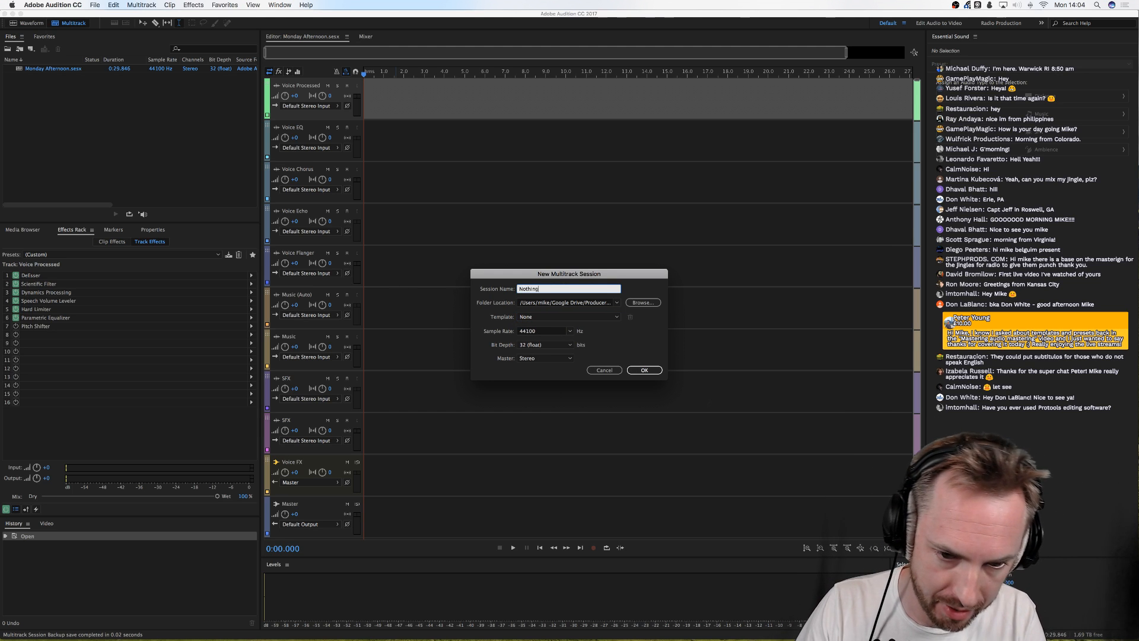
{"action": "left_click", "coordinate": [638, 369]}
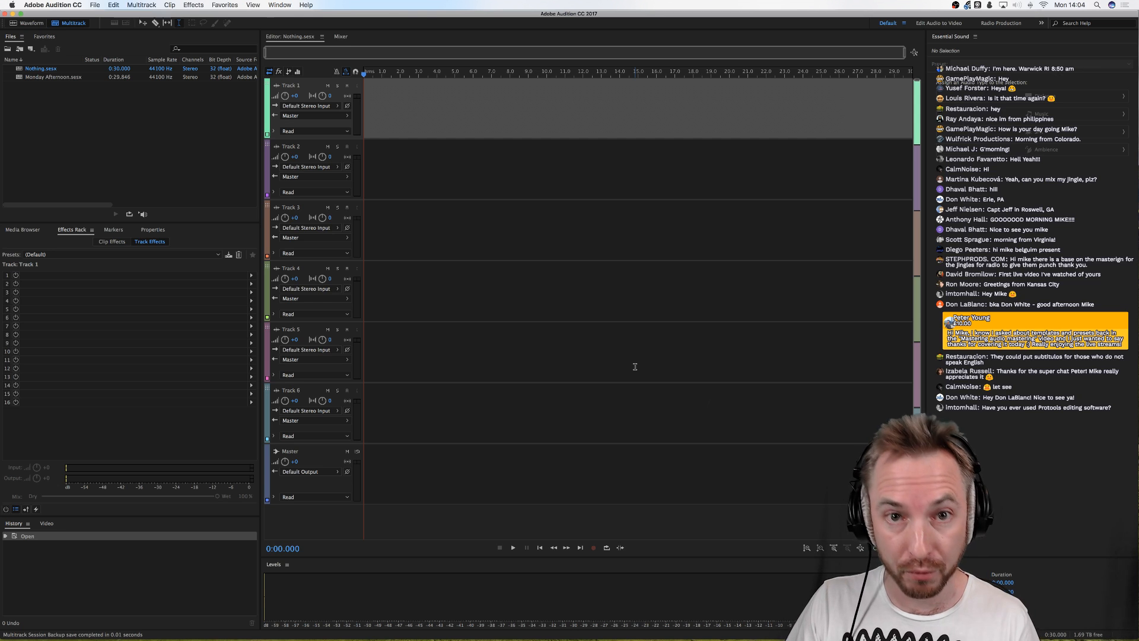
Step: Compare the Monday Afternoon session with the Nothing session and examine the effects racks of the tracks in Nothing
{"action": "double_click", "coordinate": [52, 77]}
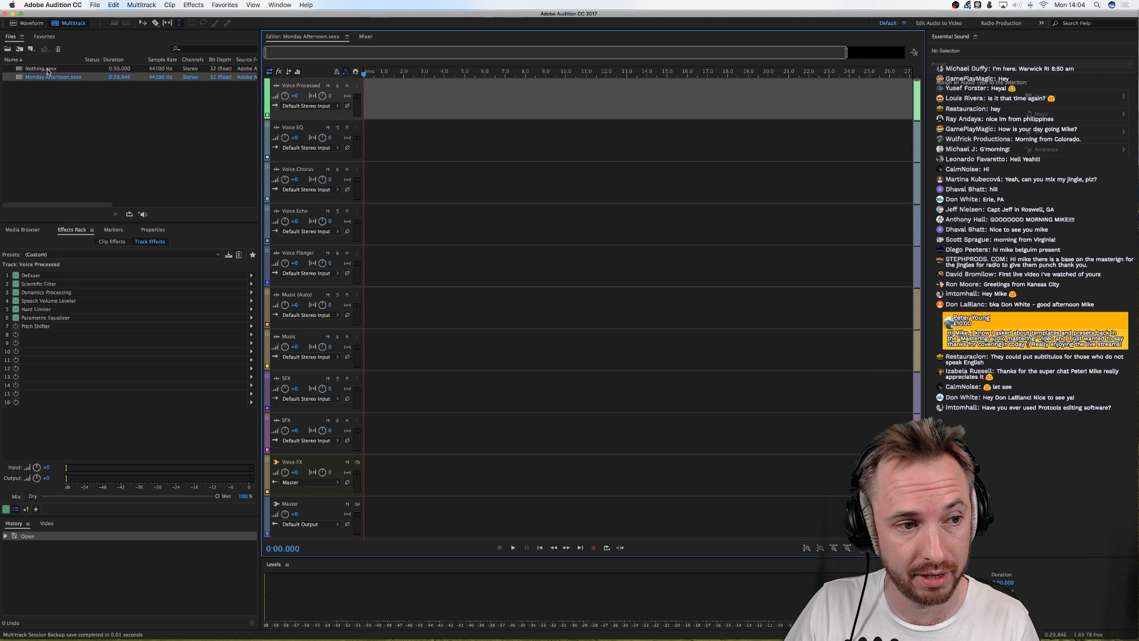
{"action": "double_click", "coordinate": [48, 70]}
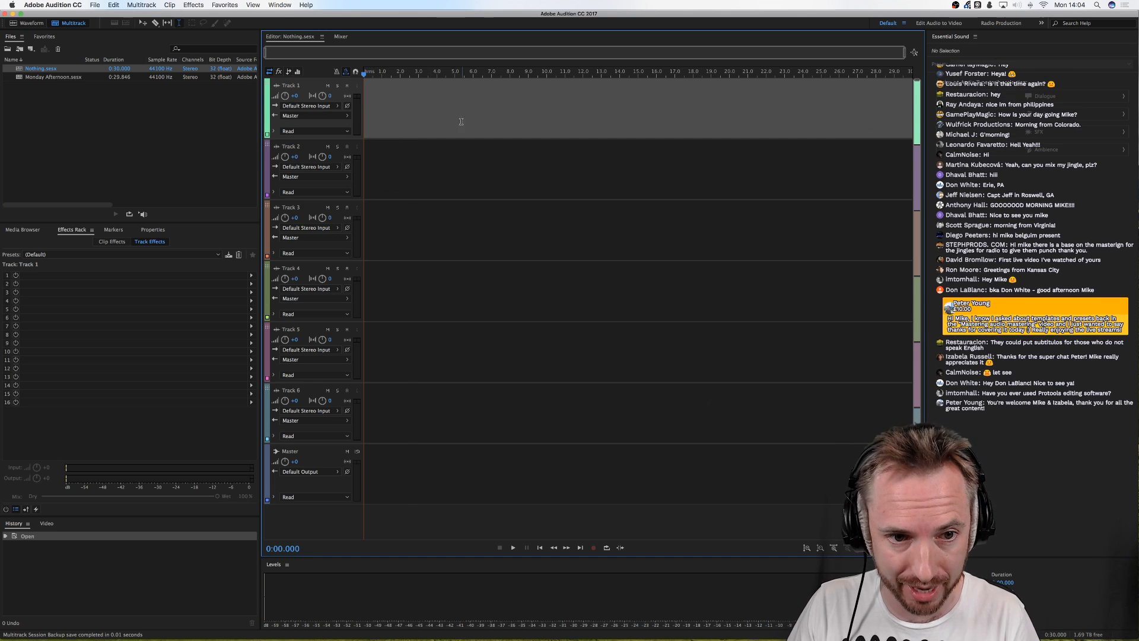
{"action": "left_click", "coordinate": [397, 172]}
{"action": "left_click", "coordinate": [397, 232]}
{"action": "left_click", "coordinate": [389, 353]}
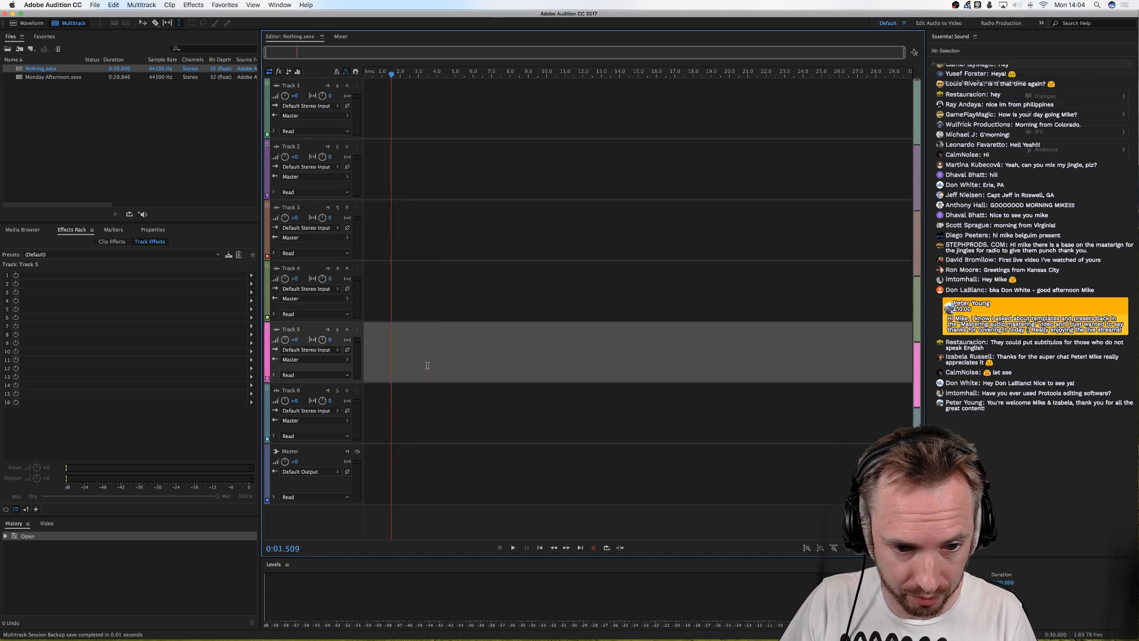
{"action": "left_click", "coordinate": [440, 403]}
{"action": "left_click", "coordinate": [570, 288]}
{"action": "left_click", "coordinate": [562, 170]}
{"action": "left_click", "coordinate": [496, 119]}
{"action": "left_click", "coordinate": [430, 231]}
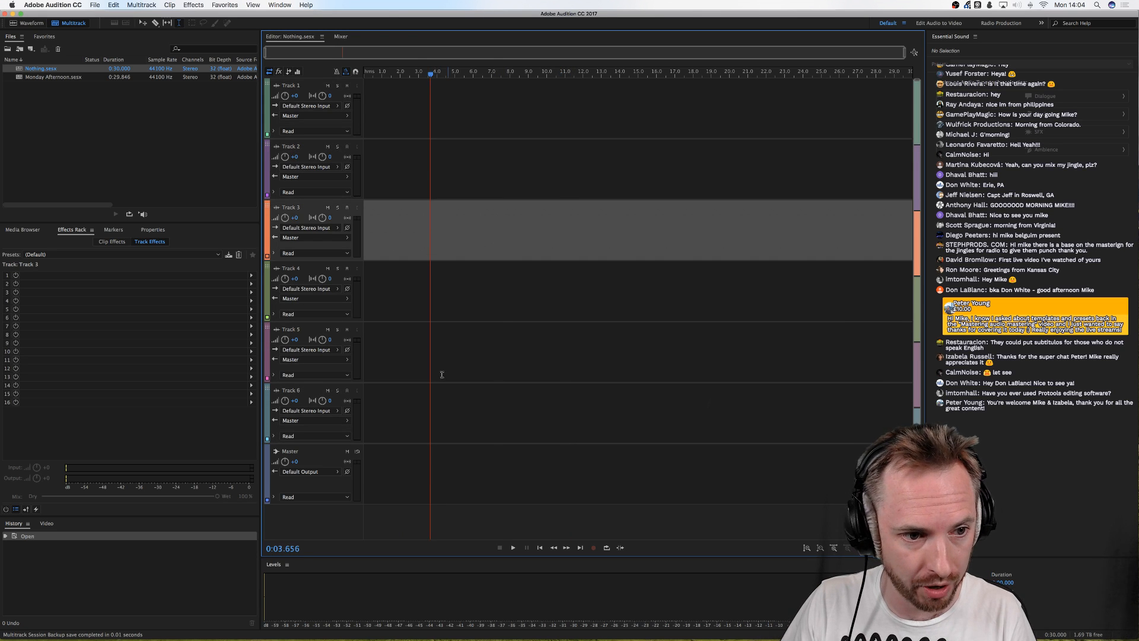
{"action": "left_click", "coordinate": [439, 404]}
{"action": "left_click", "coordinate": [520, 353]}
{"action": "left_click", "coordinate": [478, 160]}
{"action": "left_click", "coordinate": [420, 117]}
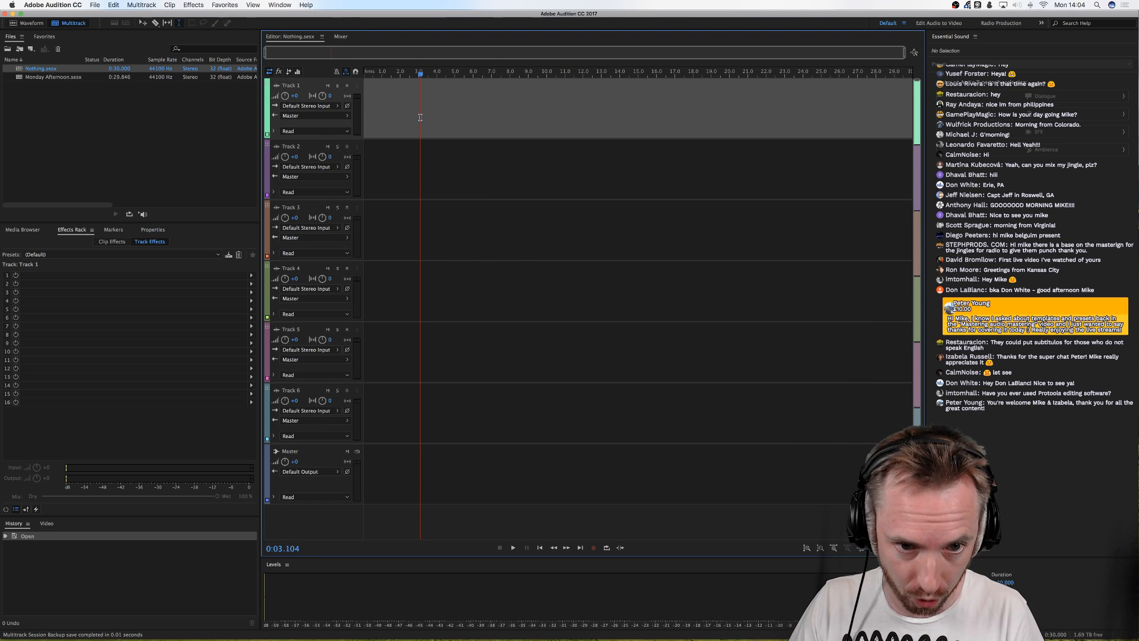
Step: Reopen the Monday Afternoon session and examine the effects loaded on its voice tracks, from Voice EQ down to Voice Flanger
{"action": "double_click", "coordinate": [59, 78]}
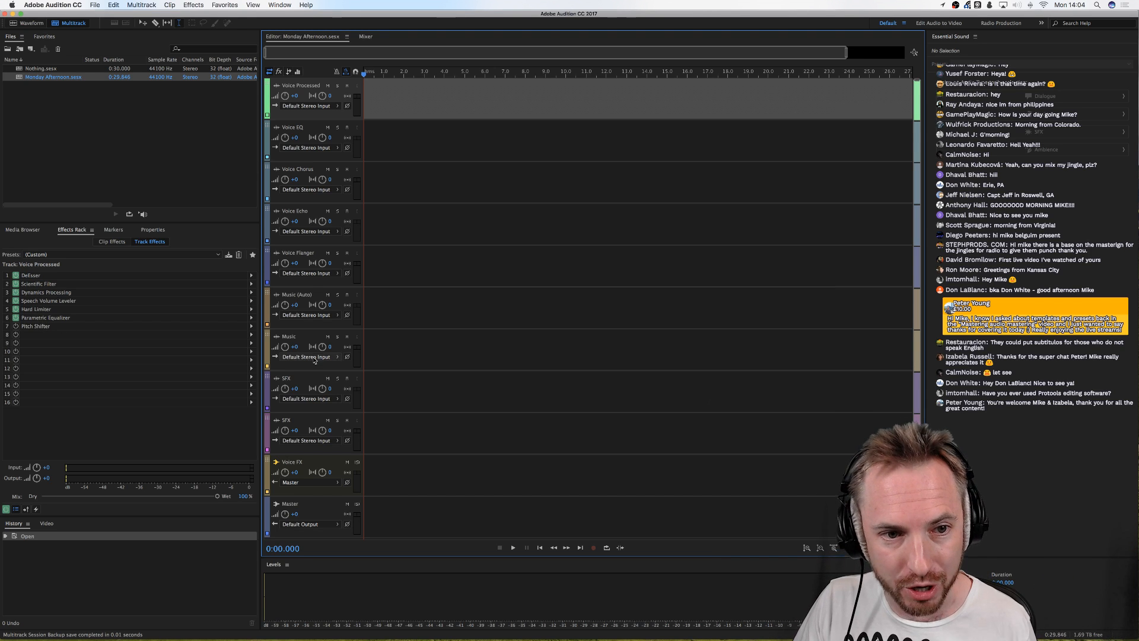
{"action": "left_click", "coordinate": [380, 148]}
{"action": "left_click", "coordinate": [382, 185]}
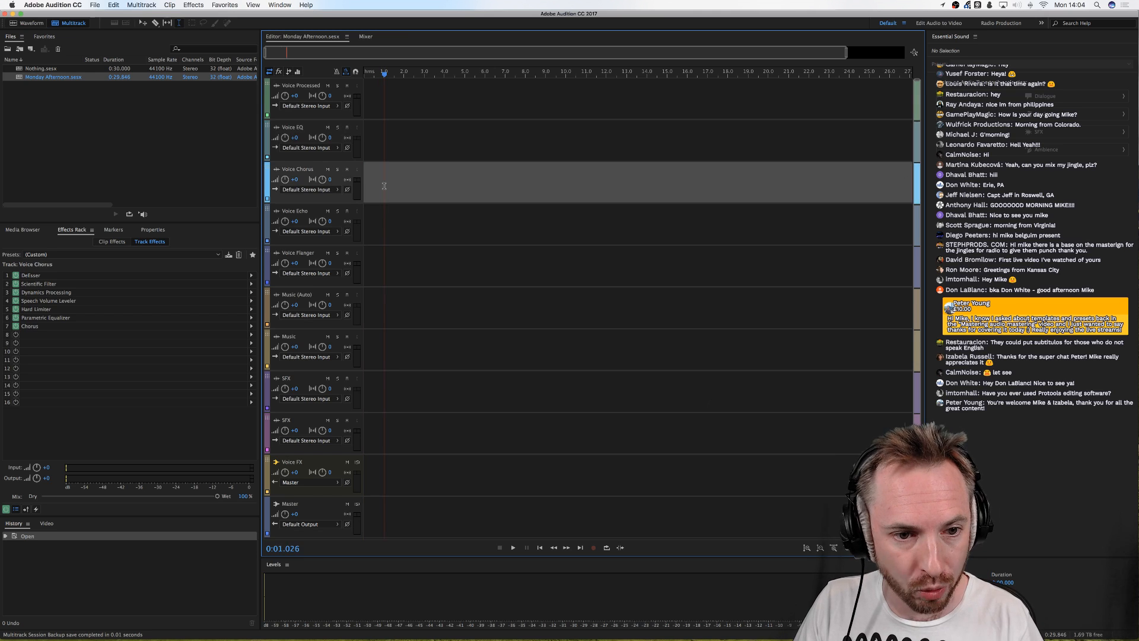
{"action": "left_click", "coordinate": [384, 223]}
{"action": "left_click", "coordinate": [391, 264]}
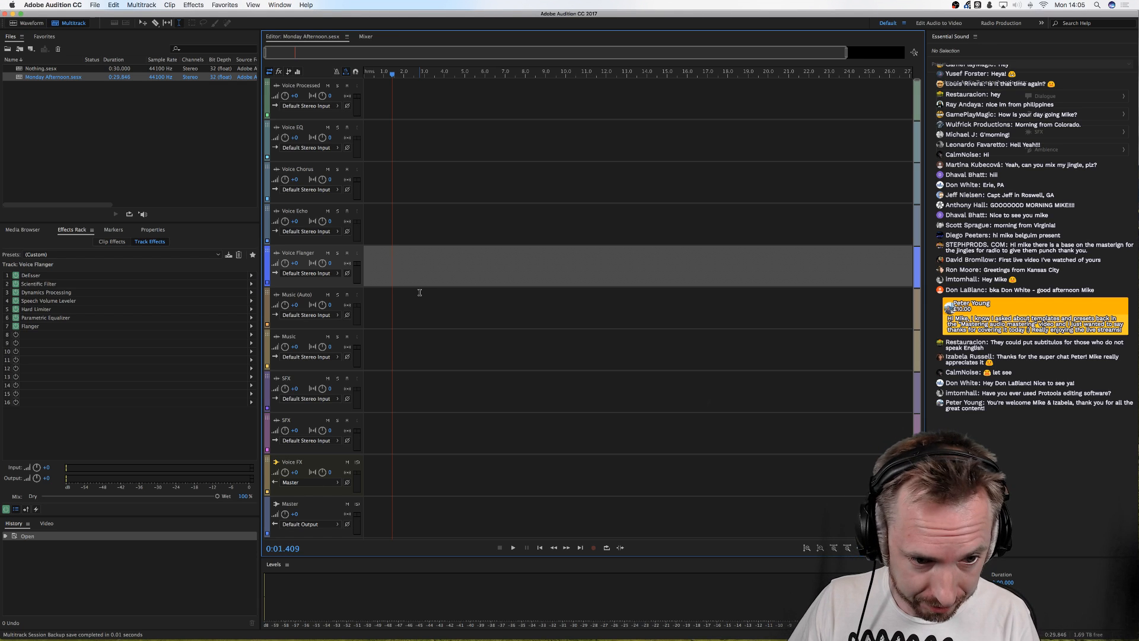
Step: Examine the effects racks of the music, SFX, Voice FX and Master tracks, and return the playhead to the session start
{"action": "left_click", "coordinate": [380, 318]}
{"action": "left_click", "coordinate": [377, 353]}
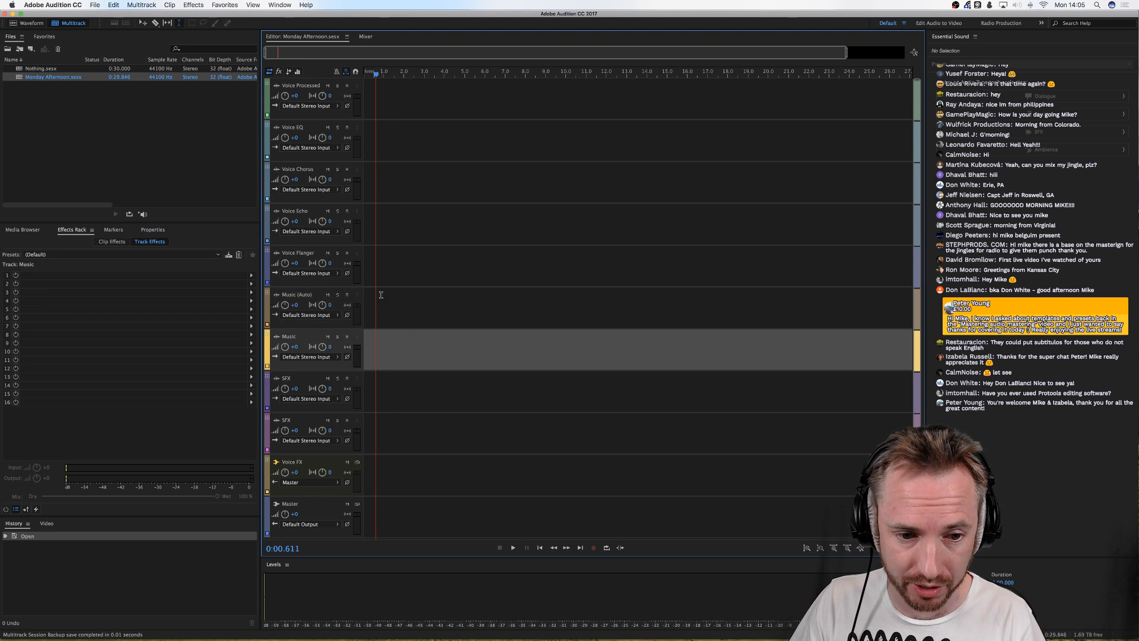
{"action": "left_click", "coordinate": [381, 295]}
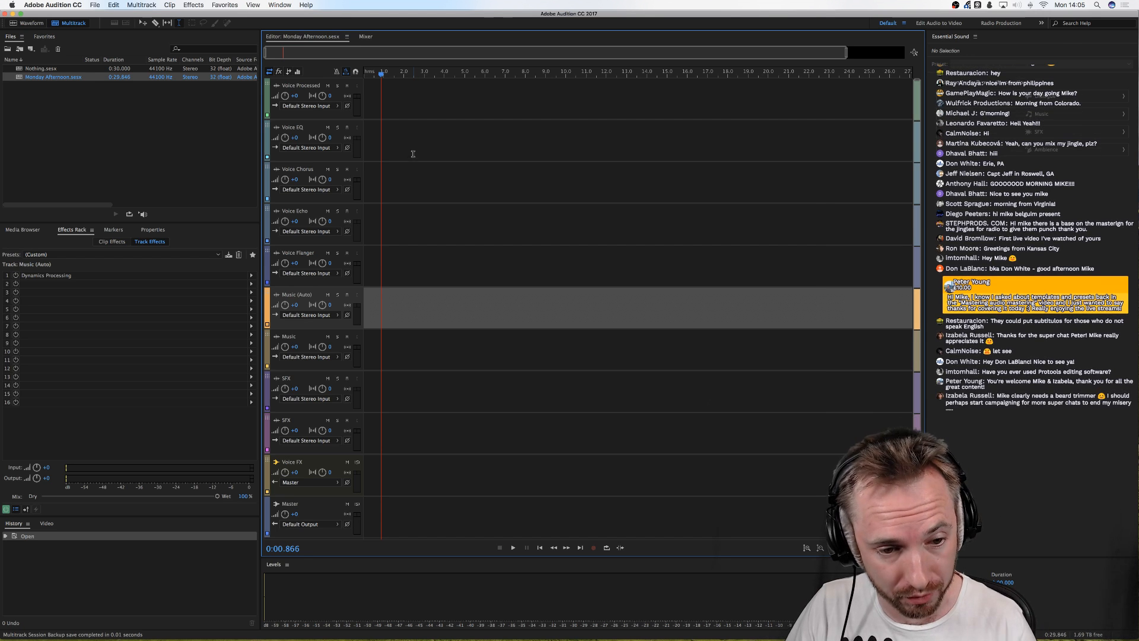
{"action": "left_click", "coordinate": [378, 398]}
{"action": "left_click", "coordinate": [380, 431]}
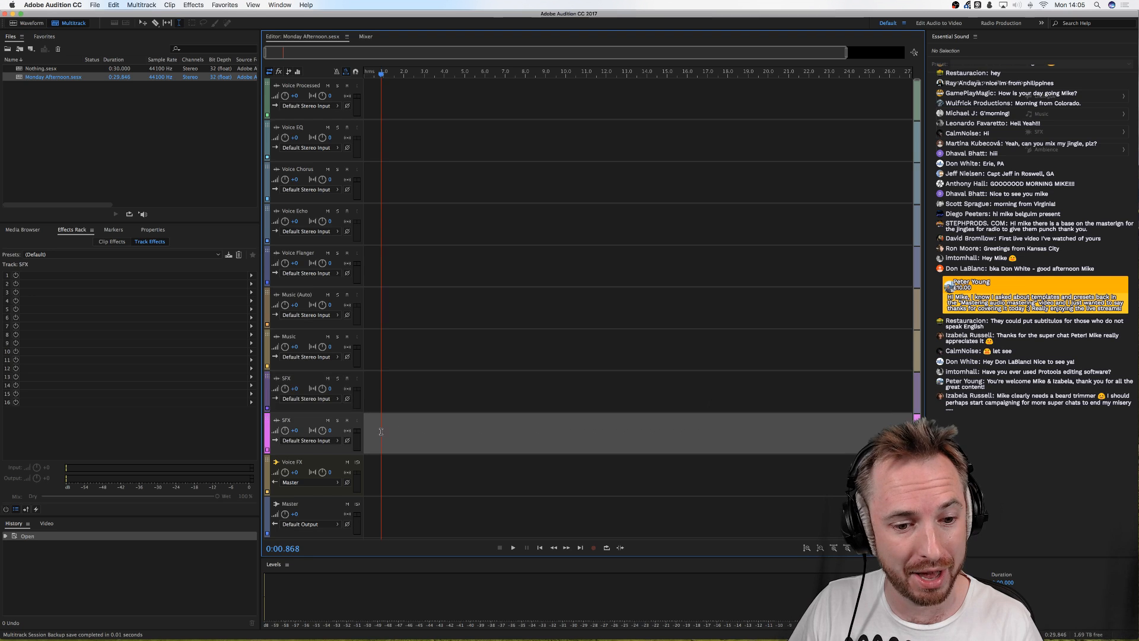
{"action": "left_click", "coordinate": [377, 388]}
{"action": "left_click", "coordinate": [378, 432]}
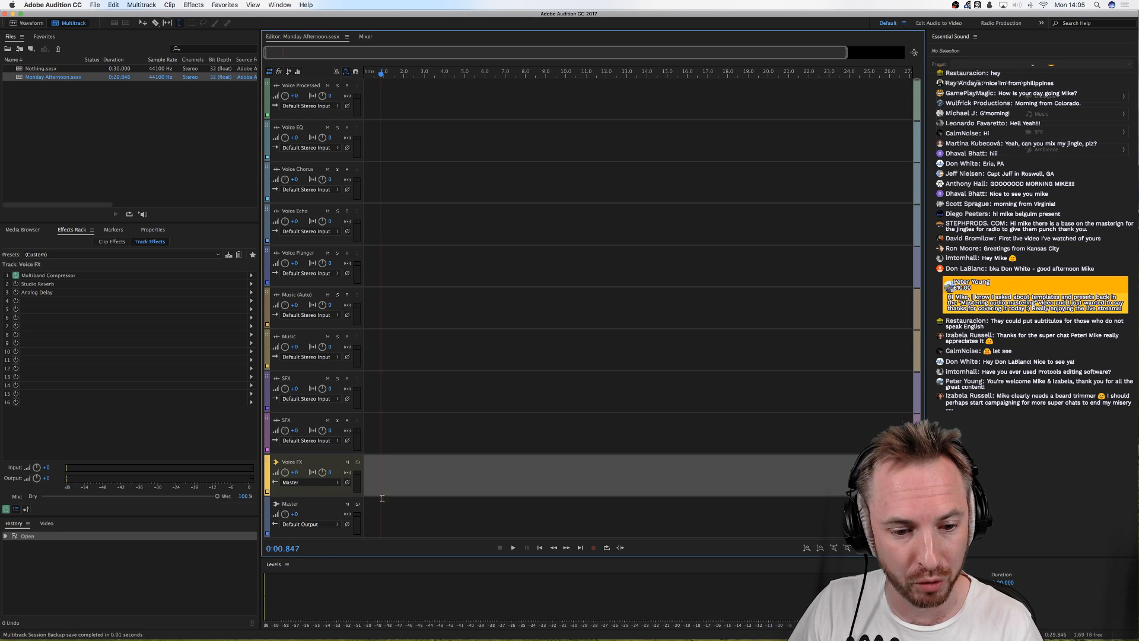
{"action": "left_click", "coordinate": [378, 475]}
{"action": "left_click", "coordinate": [380, 512]}
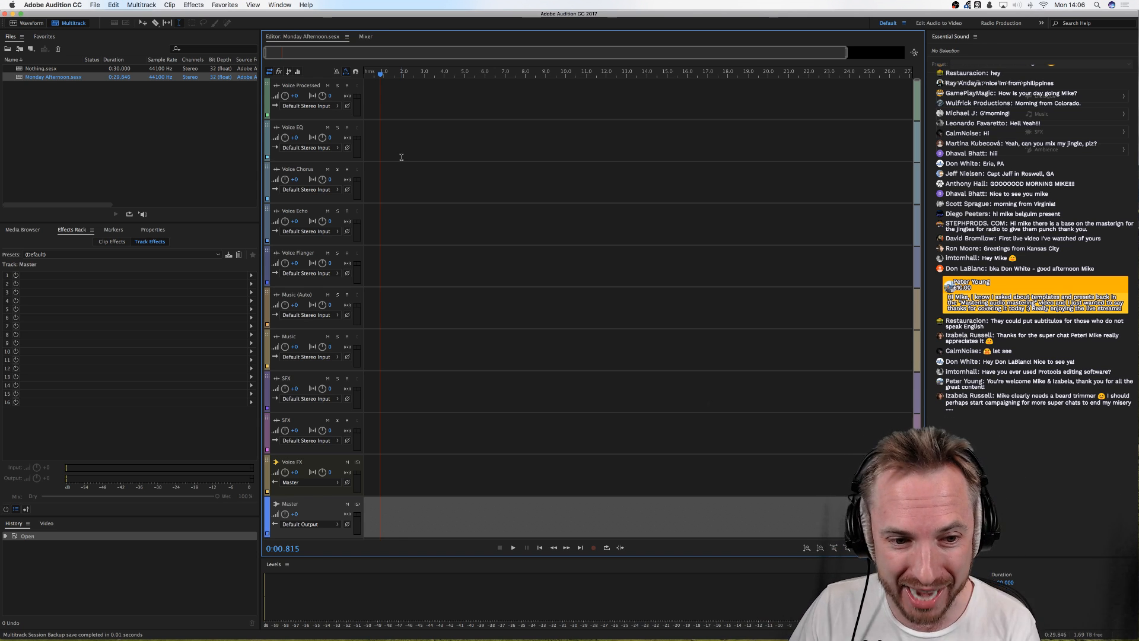
{"action": "left_click_drag", "start_coordinate": [368, 74], "coordinate": [354, 76]}
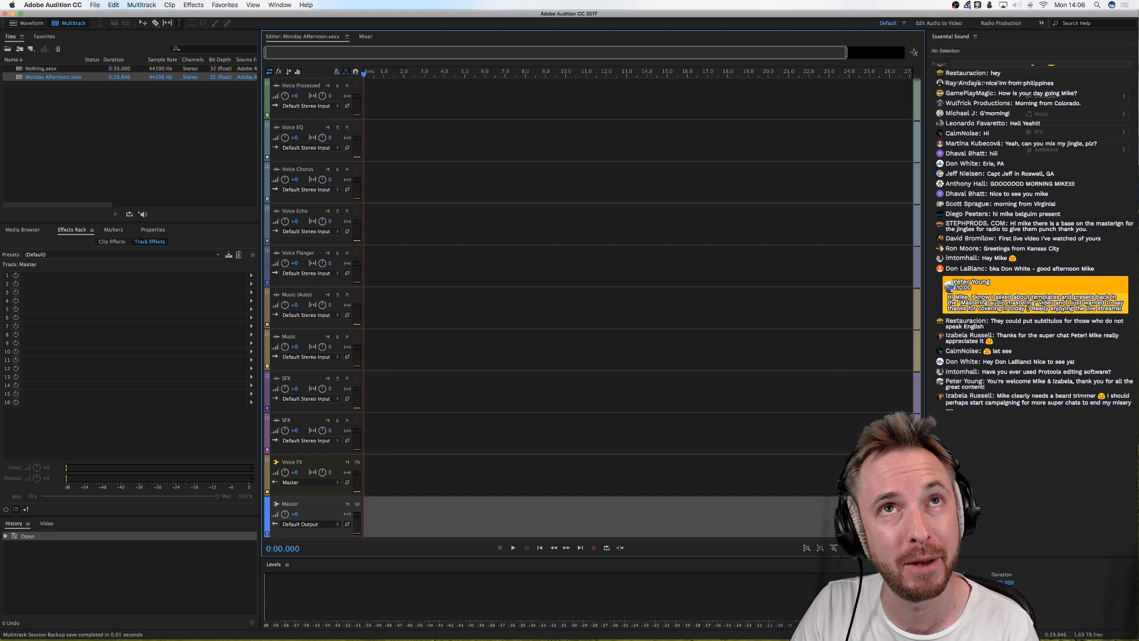
Step: Import the voice-over, music bed, pad and sound-effect WAV files from Finder into the project's file list
{"action": "key", "text": "super+Tab"}
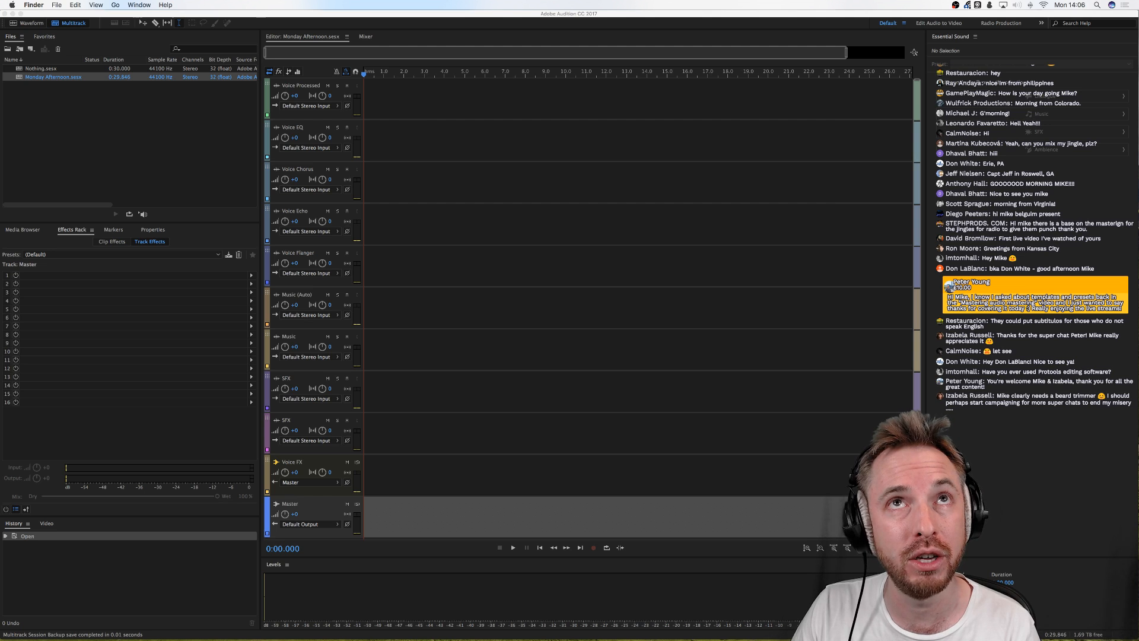
{"action": "left_click_drag", "start_coordinate": [415, 119], "coordinate": [39, 94]}
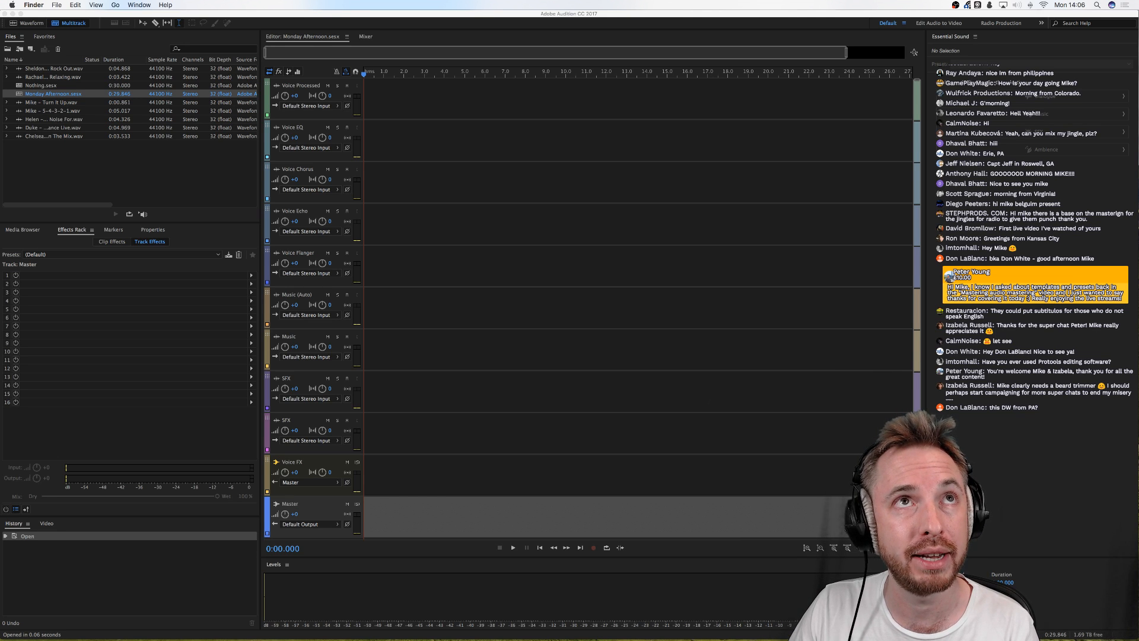
{"action": "left_click_drag", "start_coordinate": [414, 168], "coordinate": [55, 163]}
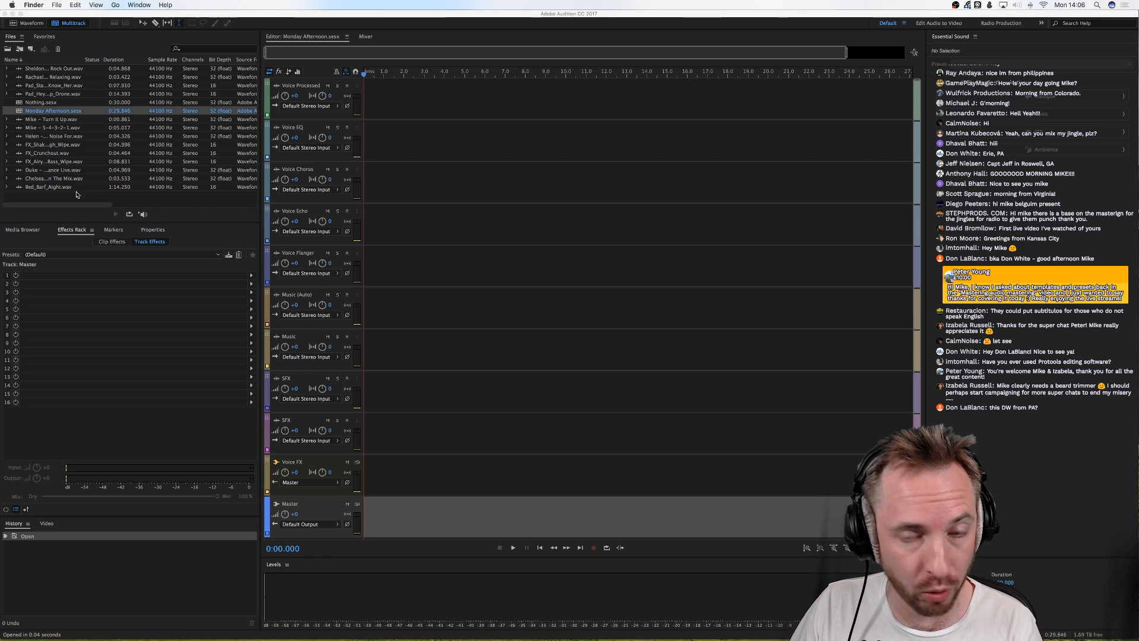
{"action": "left_click", "coordinate": [54, 123]}
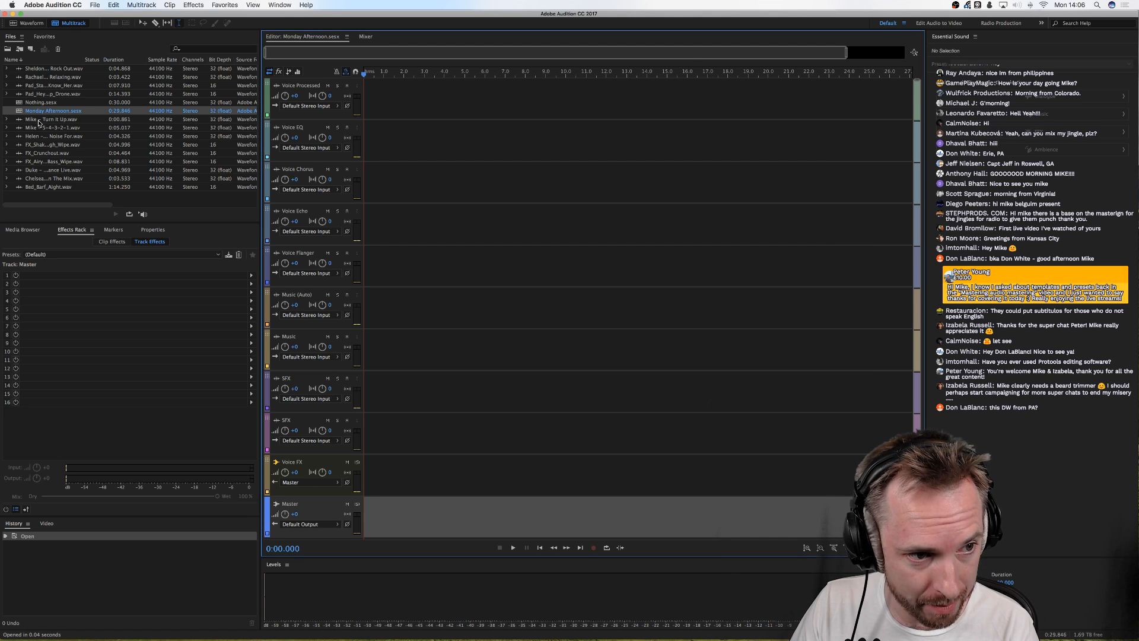
Step: Place the "Ladies and Gentlemen" voice clip at the start of the Voice Processed track and the "Sit Down Strap In" clip at about 5 seconds
{"action": "left_click", "coordinate": [39, 121]}
{"action": "left_click_drag", "start_coordinate": [40, 128], "coordinate": [331, 100]}
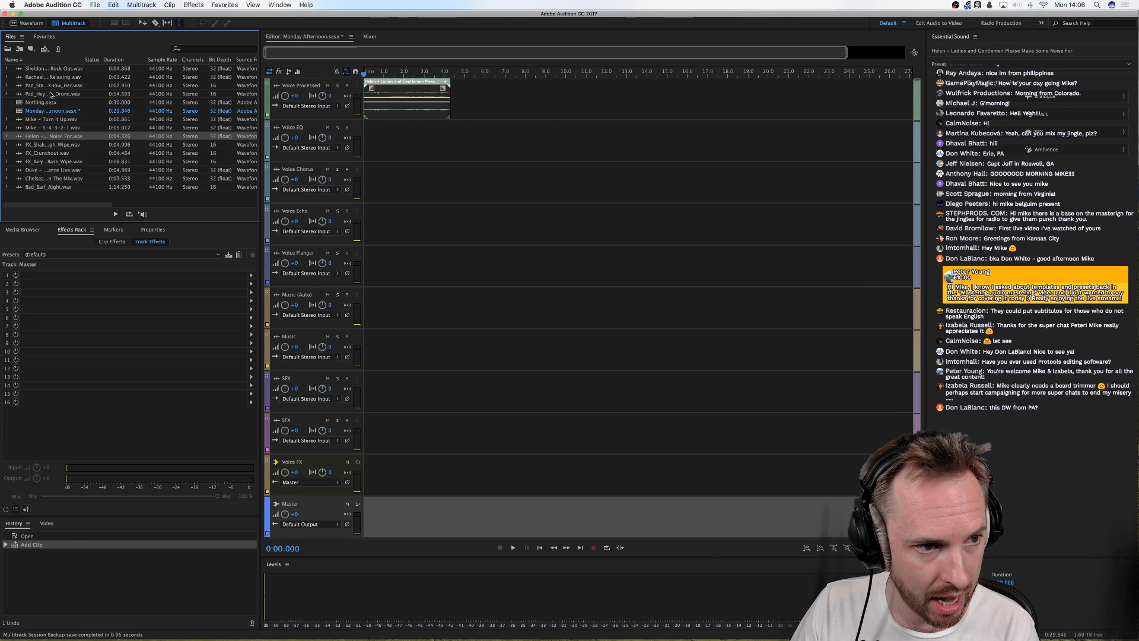
{"action": "left_click_drag", "start_coordinate": [51, 69], "coordinate": [431, 102]}
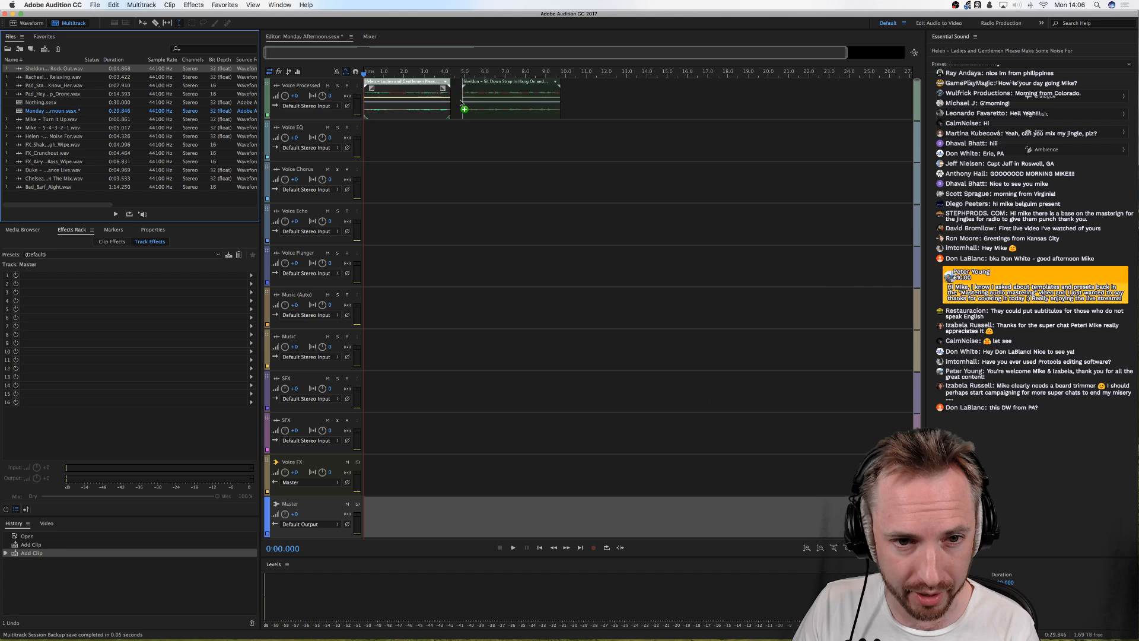
{"action": "left_click_drag", "start_coordinate": [461, 103], "coordinate": [461, 103]}
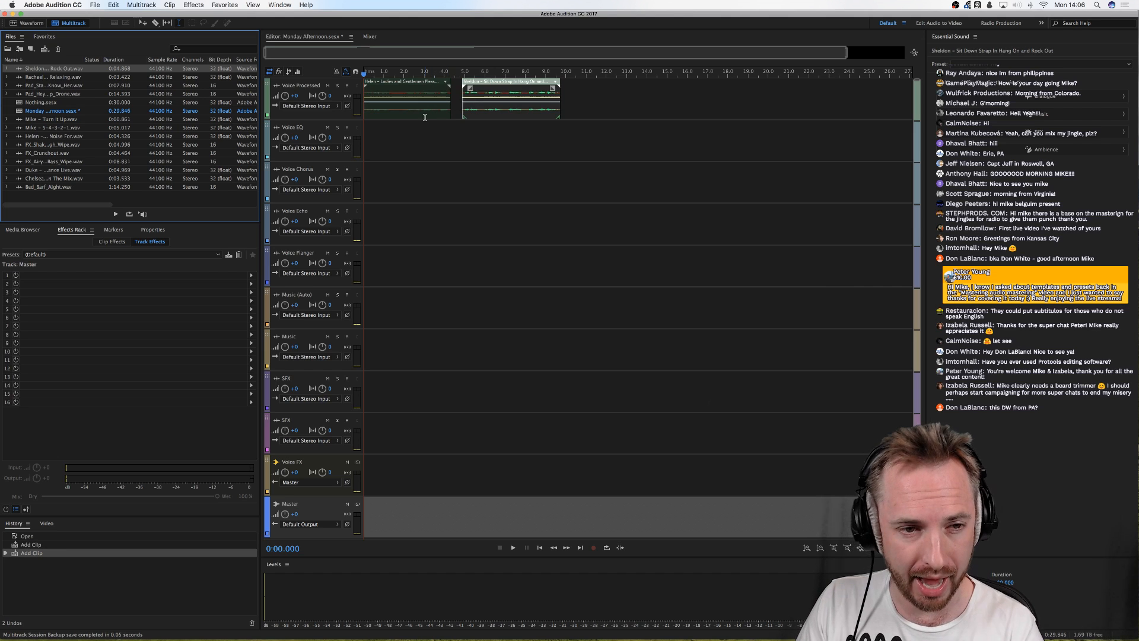
Step: Place the "5-4-3-2-1" voice clip on the Voice Processed track at about 10 seconds, after the "Sit Down Strap In" clip
{"action": "scroll", "coordinate": [365, 76], "scroll_direction": "up", "scroll_amount": 2}
{"action": "scroll", "coordinate": [364, 75], "scroll_direction": "up", "scroll_amount": 1}
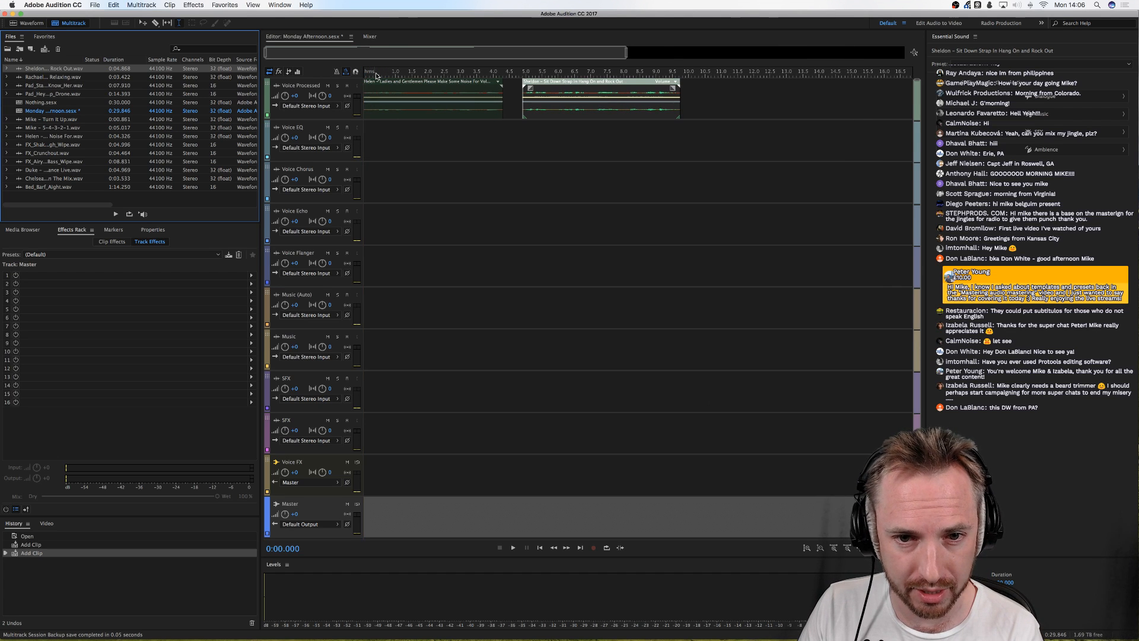
{"action": "left_click", "coordinate": [43, 130]}
{"action": "left_click_drag", "start_coordinate": [43, 130], "coordinate": [695, 102]}
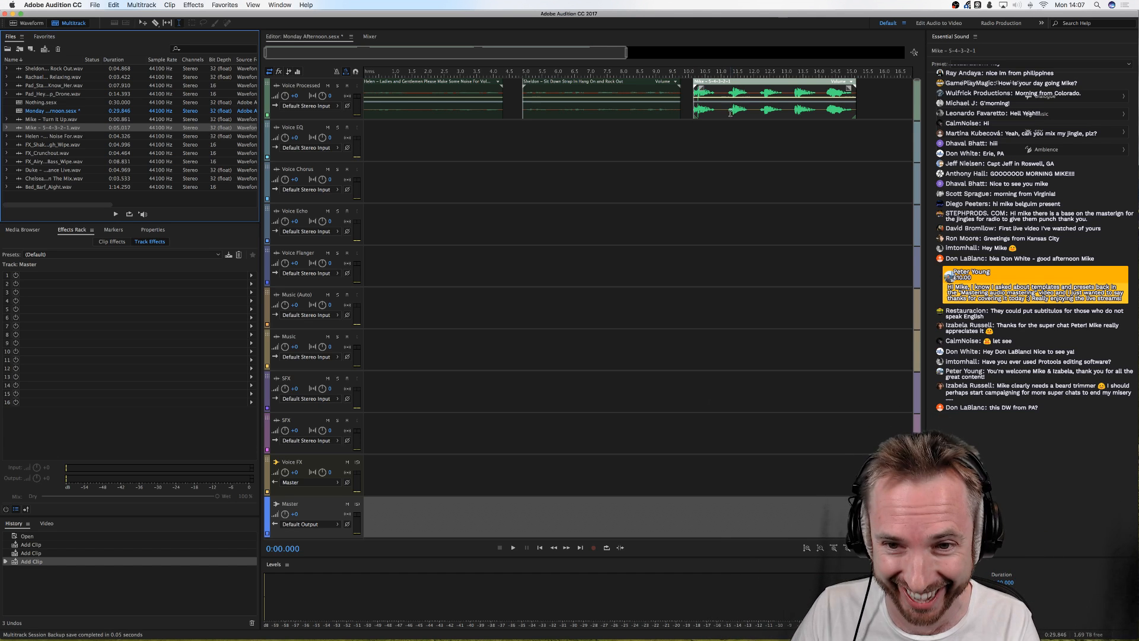
Step: Quit the Webcam Settings utility and launch it again
{"action": "left_click", "coordinate": [978, 7]}
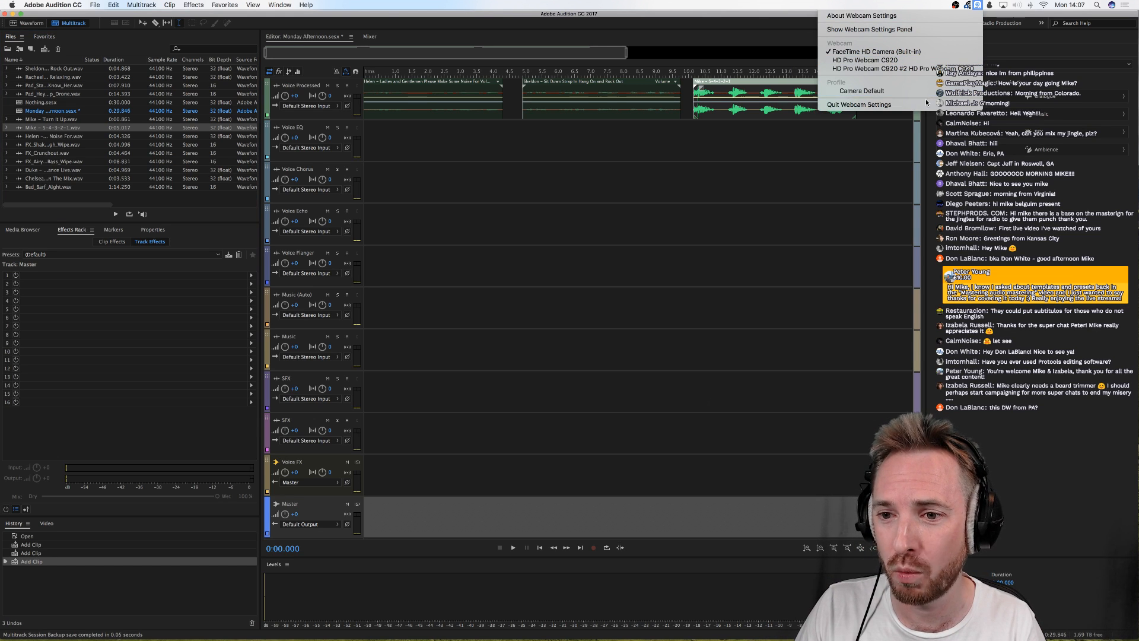
{"action": "left_click", "coordinate": [928, 106]}
{"action": "key", "text": "super+space"}
{"action": "type", "text": "web"}
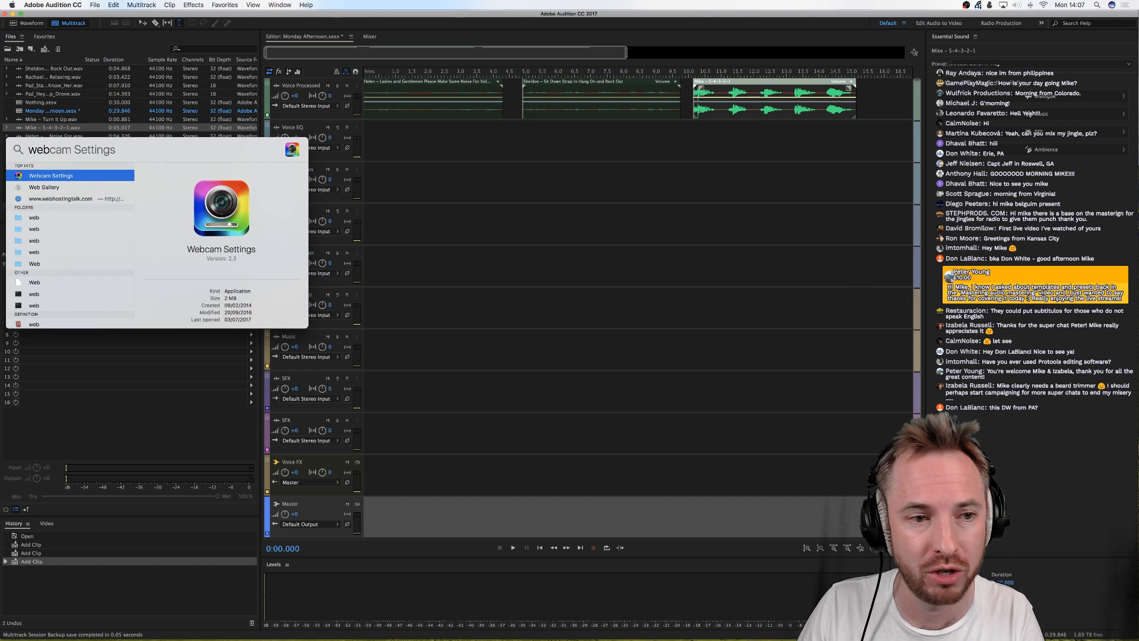
{"action": "key", "text": "Return"}
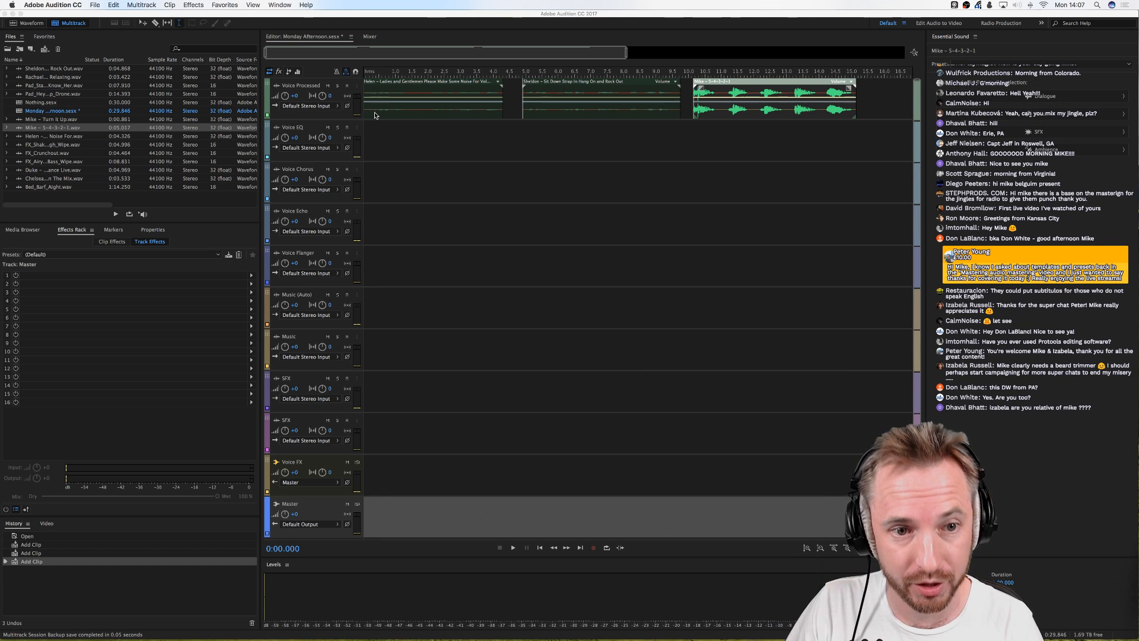
Step: Open the "Ladies and Gentlemen" clip in the waveform editor, set the level meters to Static Peaks and play it from the start
{"action": "double_click", "coordinate": [375, 114]}
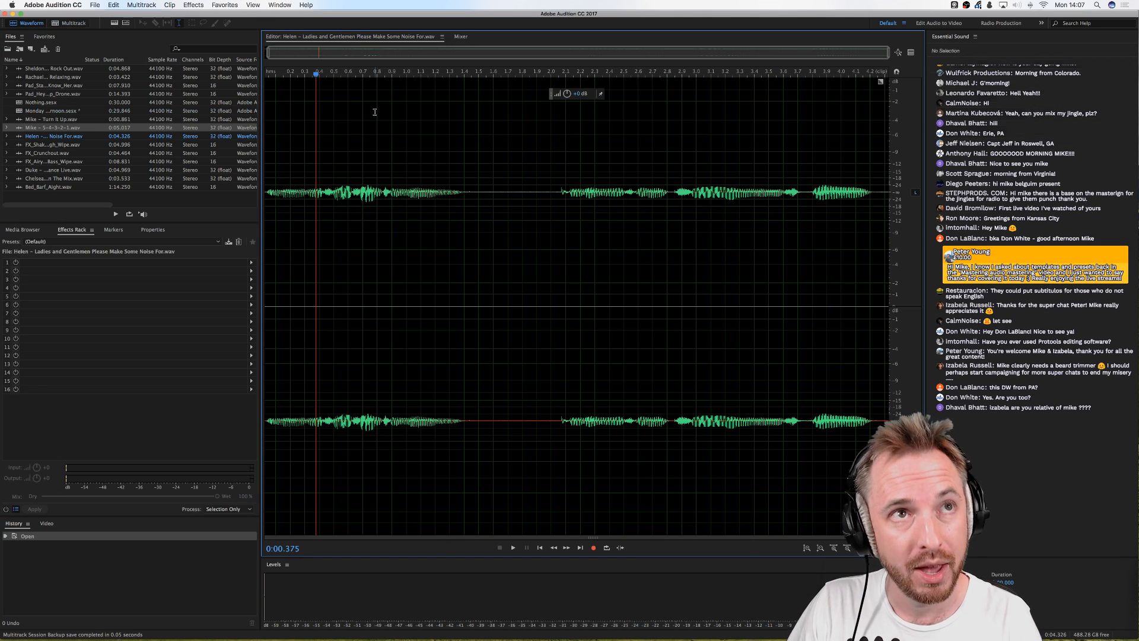
{"action": "left_click", "coordinate": [264, 191]}
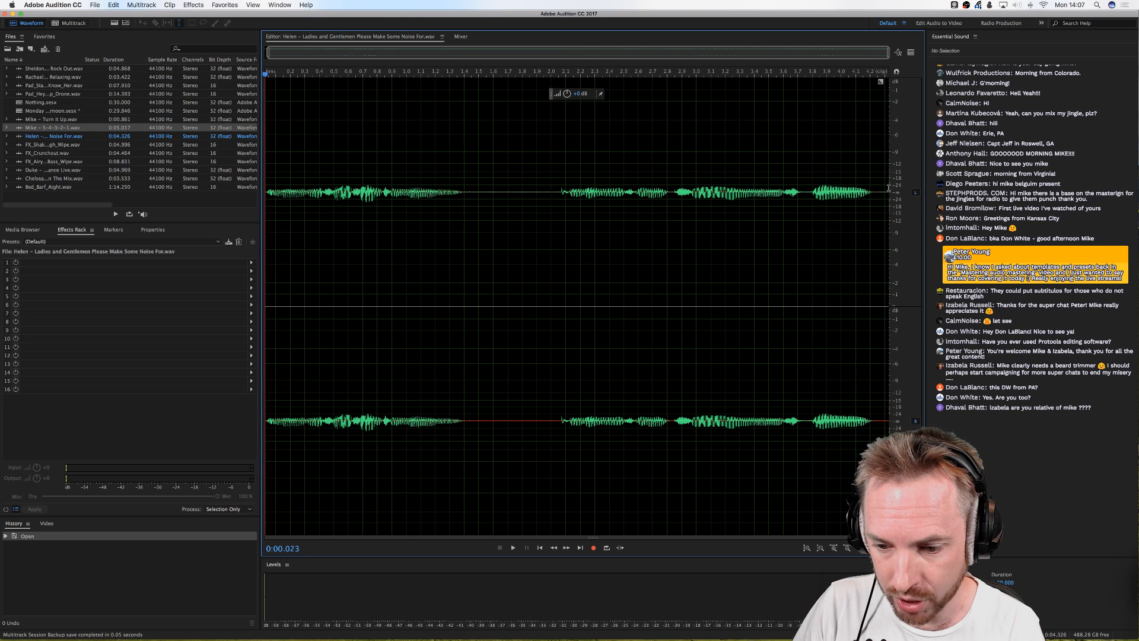
{"action": "right_click", "coordinate": [479, 606]}
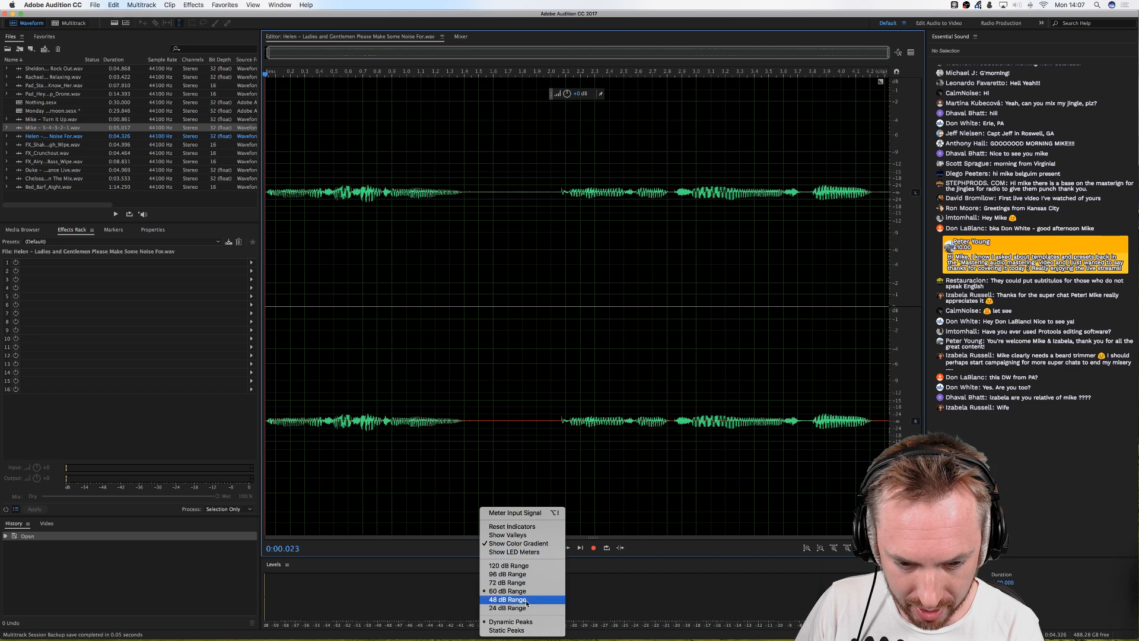
{"action": "left_click", "coordinate": [525, 631]}
{"action": "key", "text": "space"}
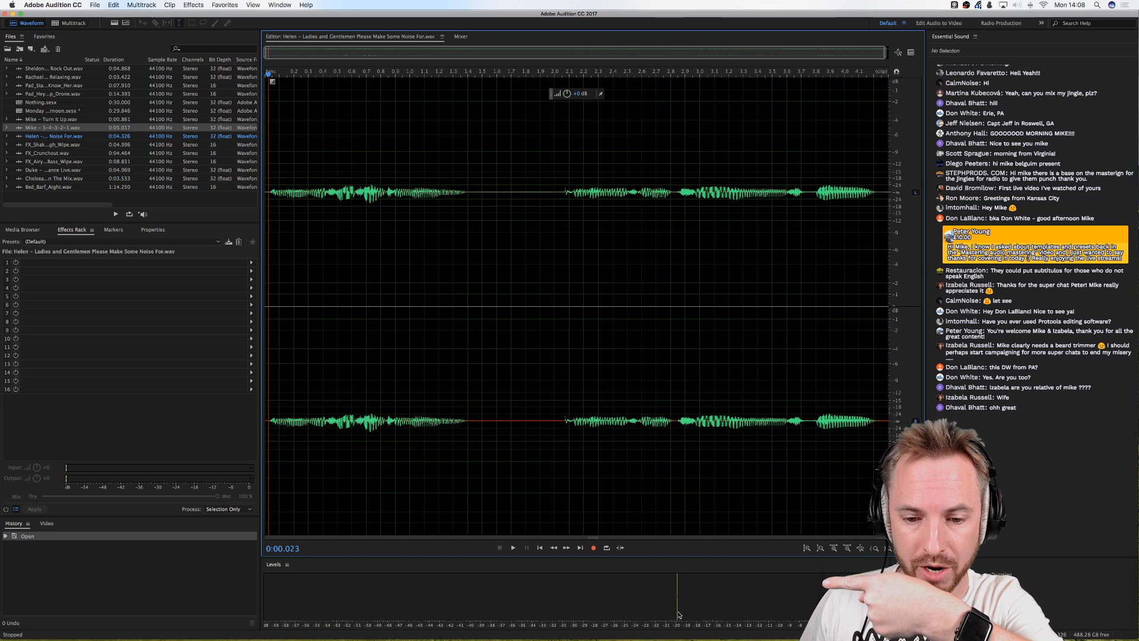
Step: Switch the level meters to Dynamic Peaks and play part of the "Ladies and Gentlemen" clip
{"action": "right_click", "coordinate": [585, 598]}
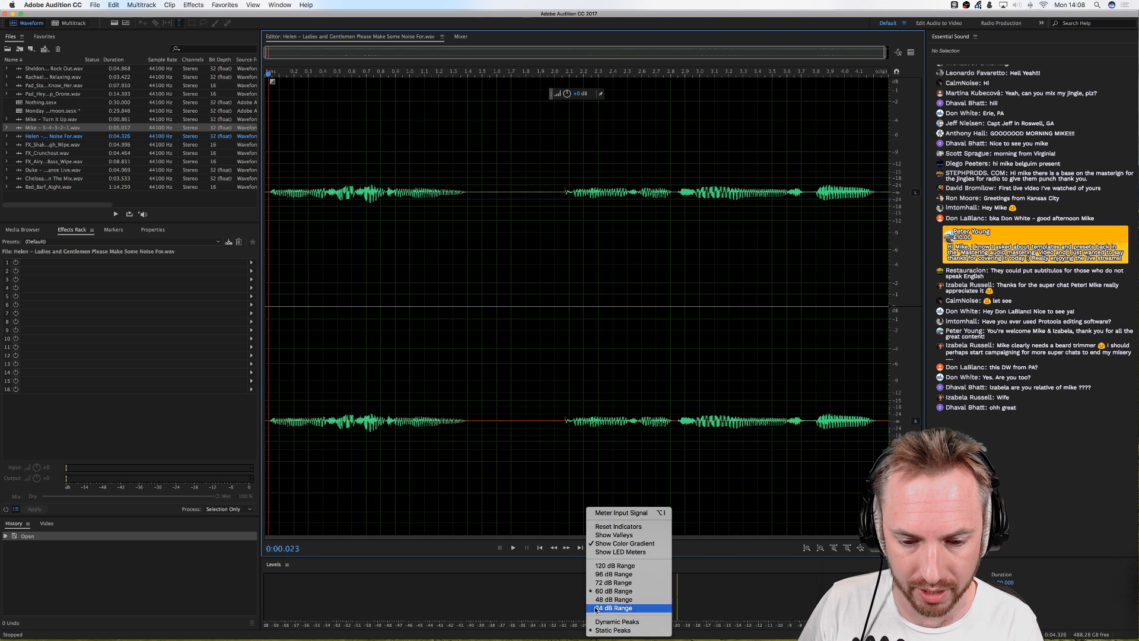
{"action": "left_click", "coordinate": [653, 624]}
{"action": "key", "text": "space"}
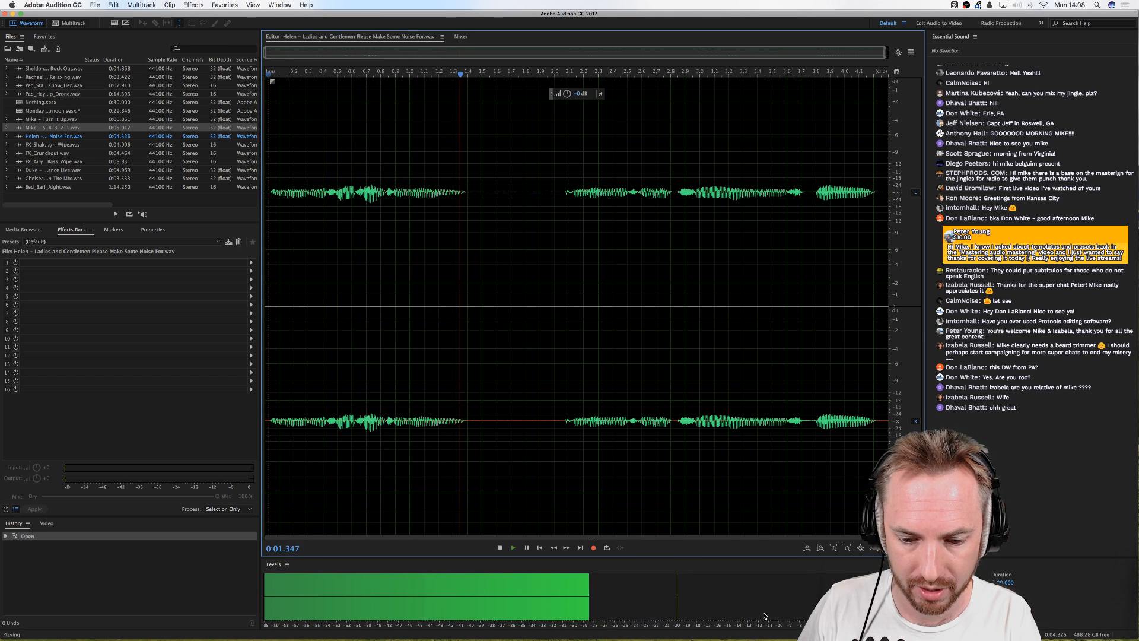
{"action": "key", "text": "space"}
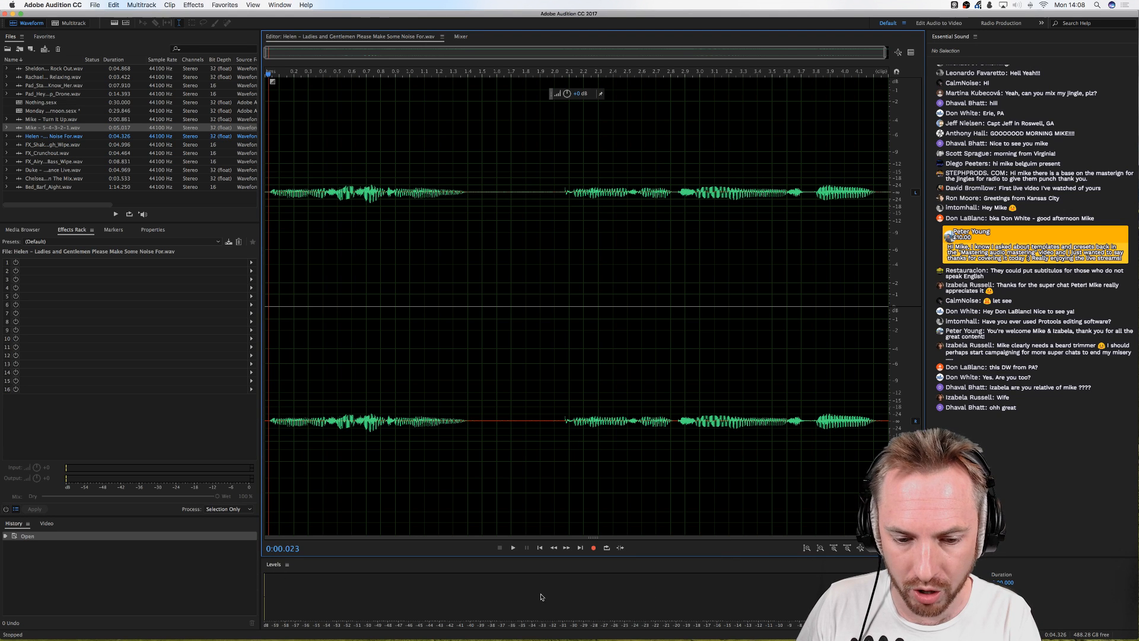
Step: Set the level meters to Static Peaks, enlarge them to fill most of the editor area and play the clip
{"action": "right_click", "coordinate": [652, 608]}
{"action": "left_click", "coordinate": [675, 630]}
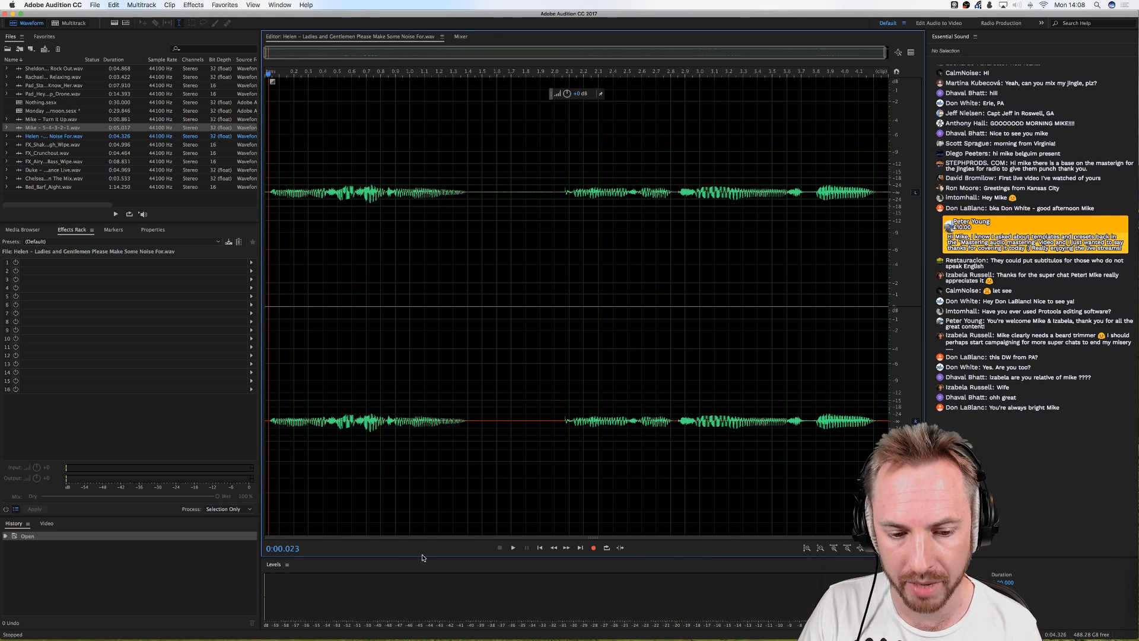
{"action": "left_click_drag", "start_coordinate": [421, 557], "coordinate": [432, 238]}
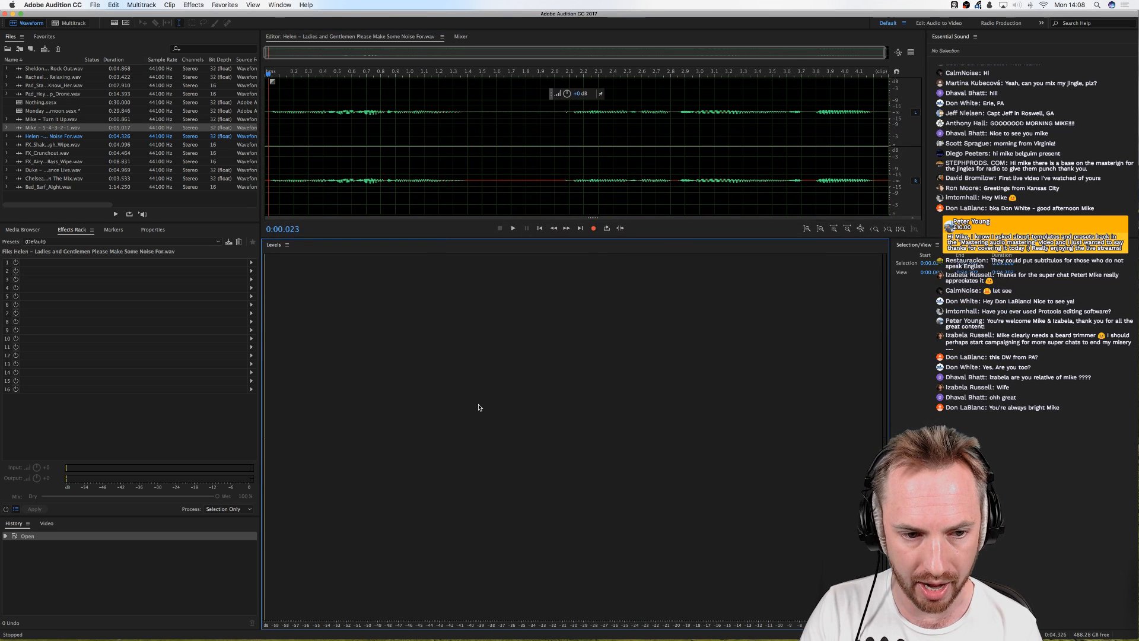
{"action": "key", "text": "space"}
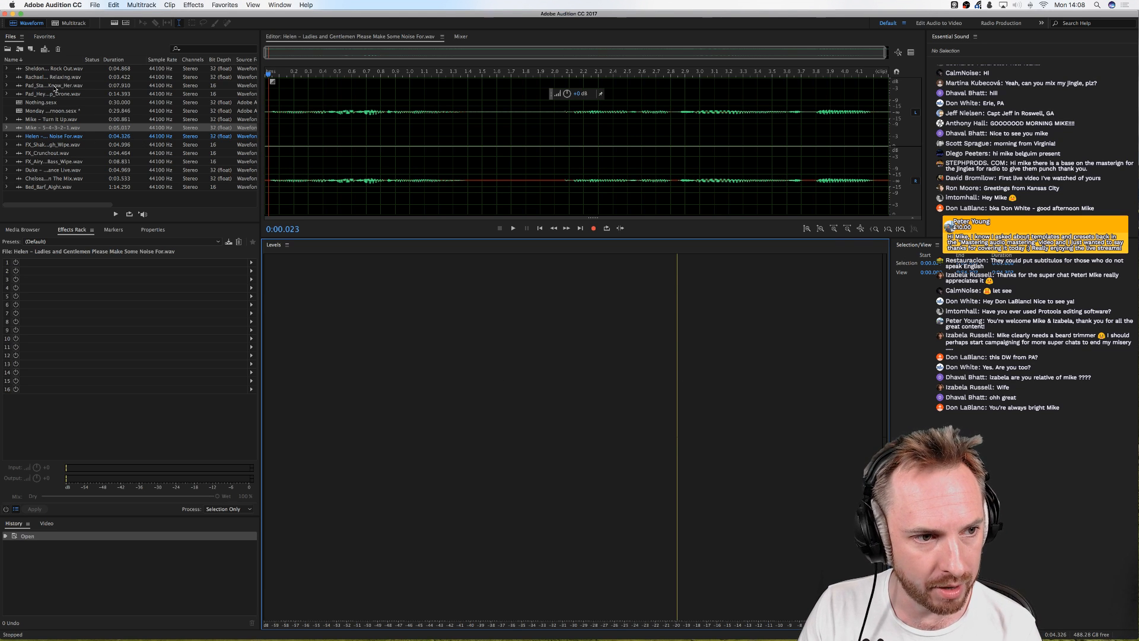
Step: Open the "5-4-3-2-1" file, normalize it to -0.1 dB and compare its playback levels before and after
{"action": "double_click", "coordinate": [62, 126]}
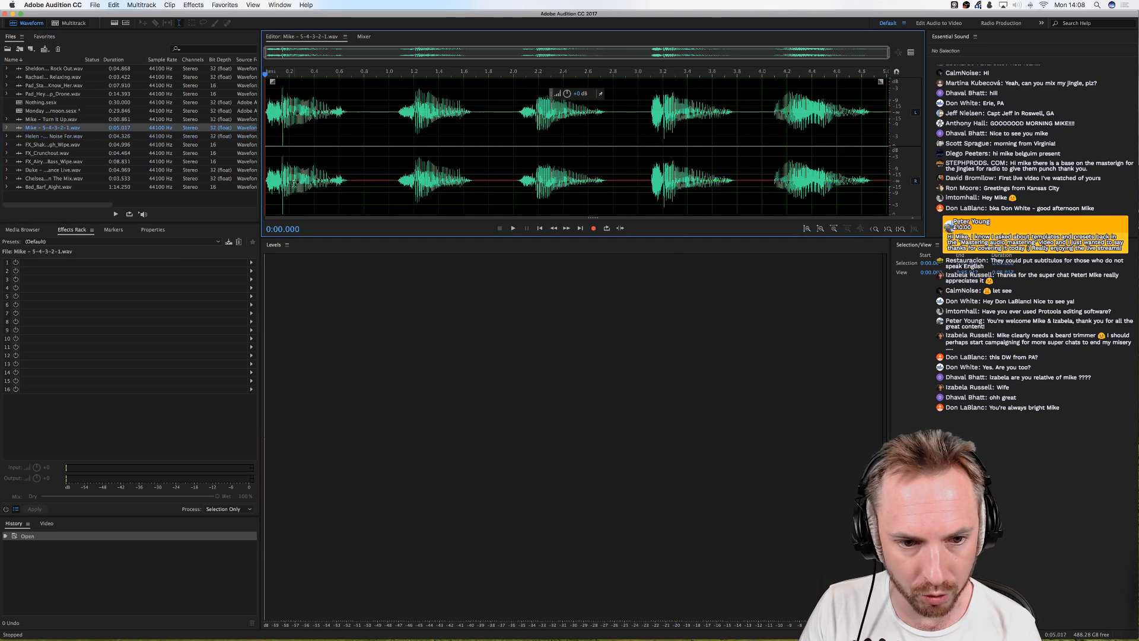
{"action": "key", "text": "space"}
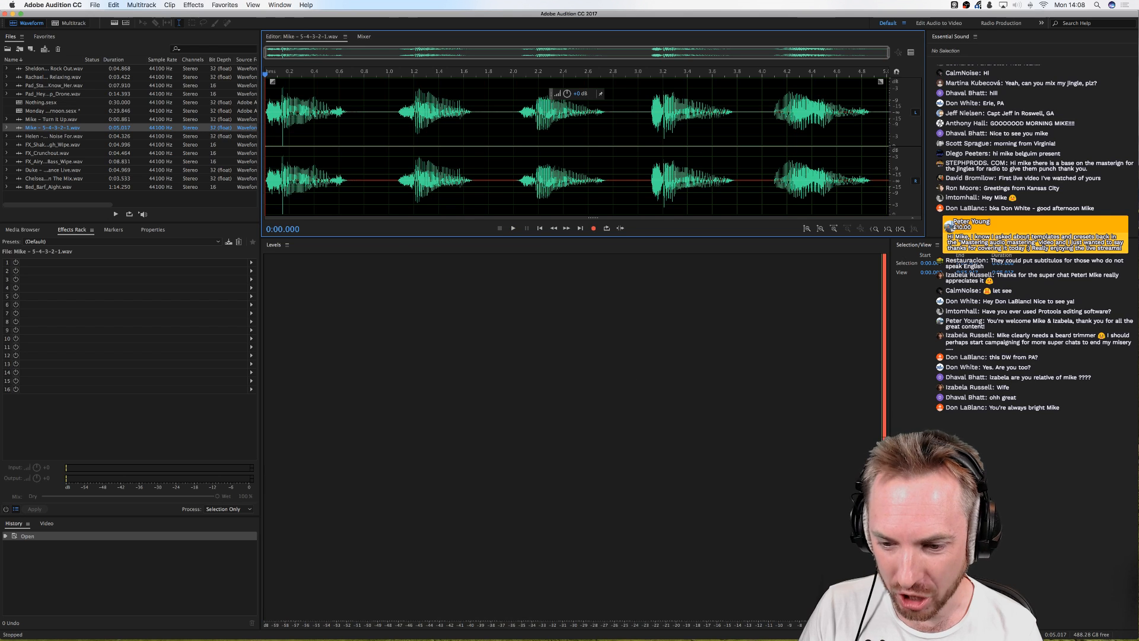
{"action": "left_click", "coordinate": [216, 8]}
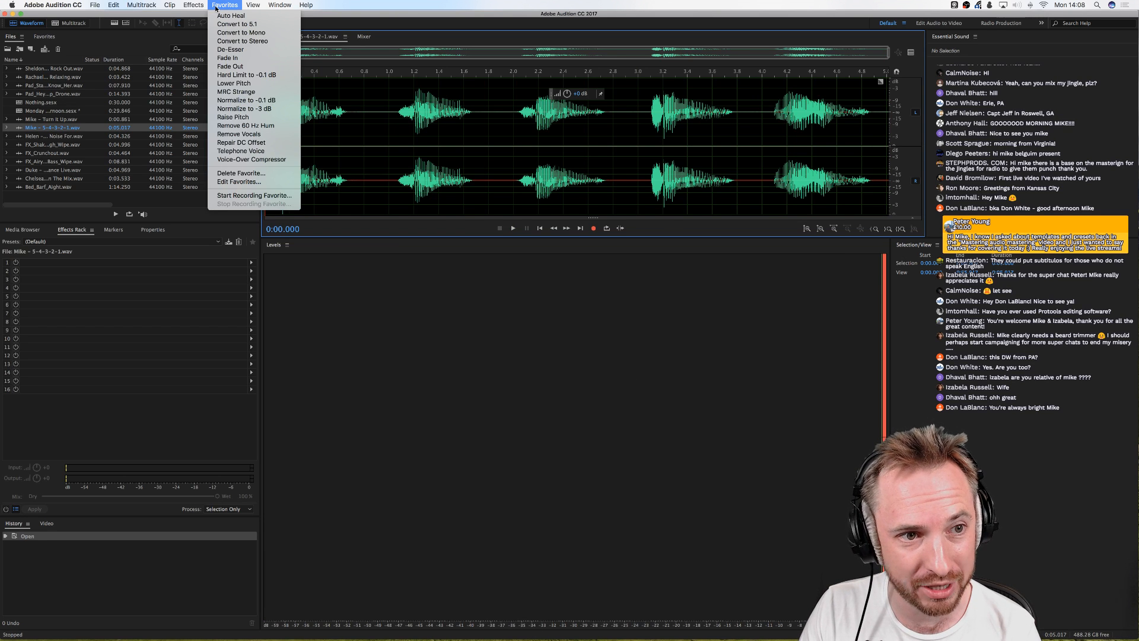
{"action": "left_click", "coordinate": [244, 100]}
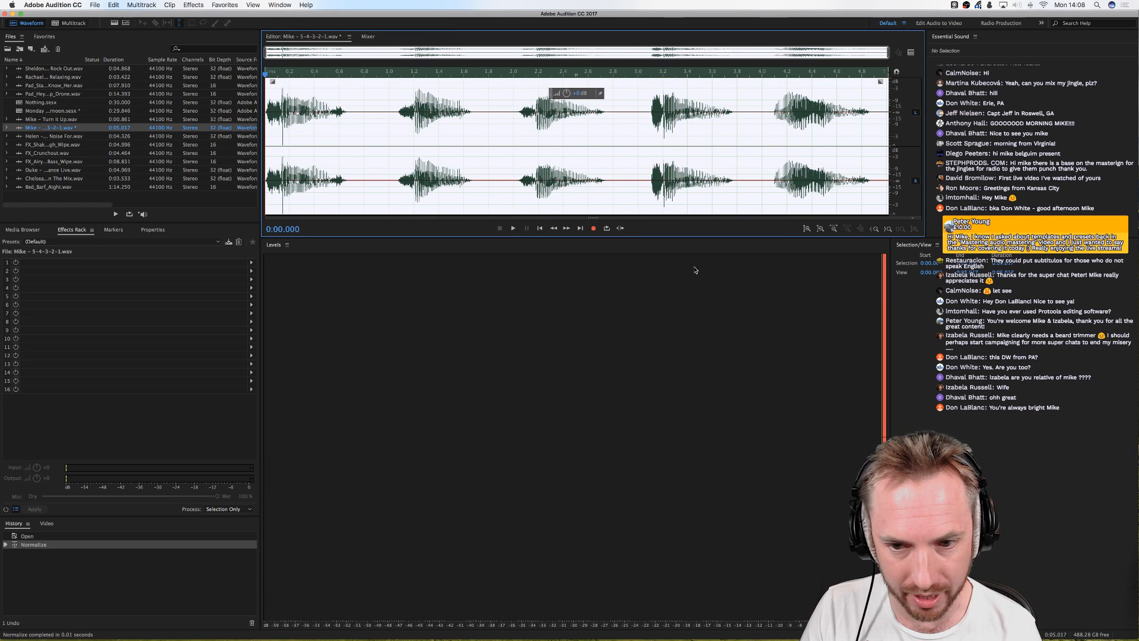
{"action": "key", "text": "space"}
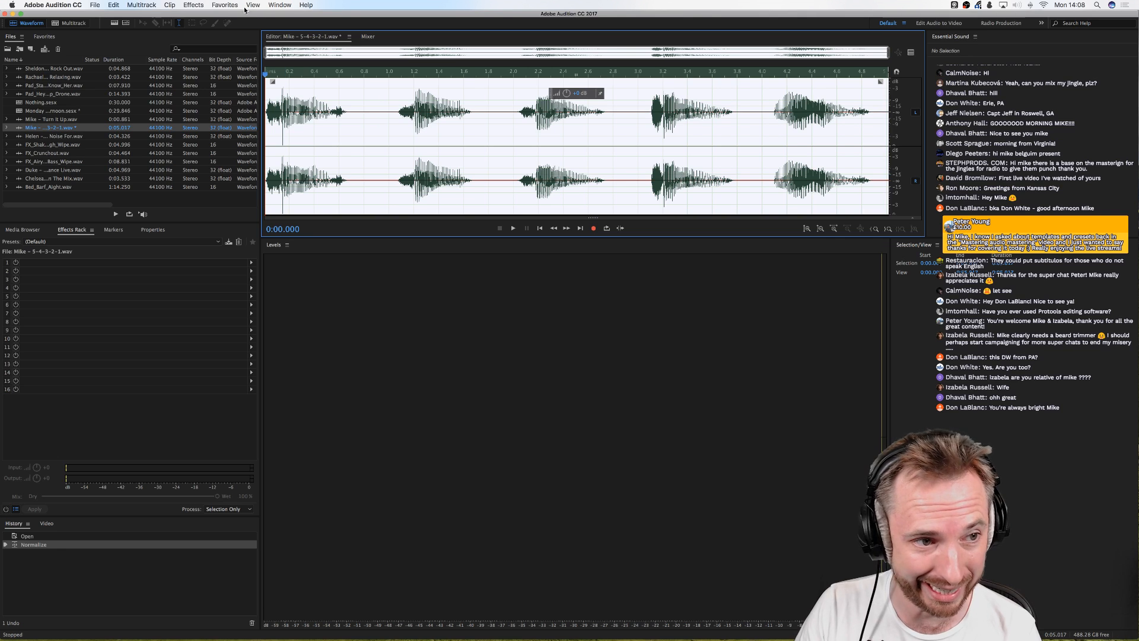
Step: Scan the amplitude statistics of the normalized "5-4-3-2-1" file
{"action": "left_click", "coordinate": [279, 4]}
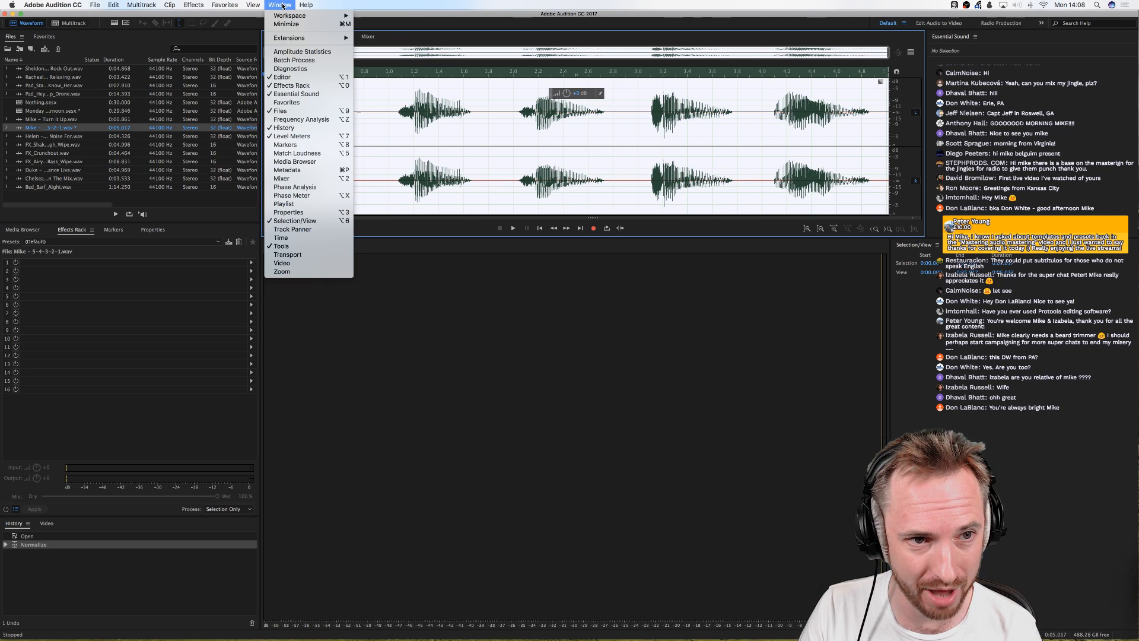
{"action": "left_click", "coordinate": [295, 48]}
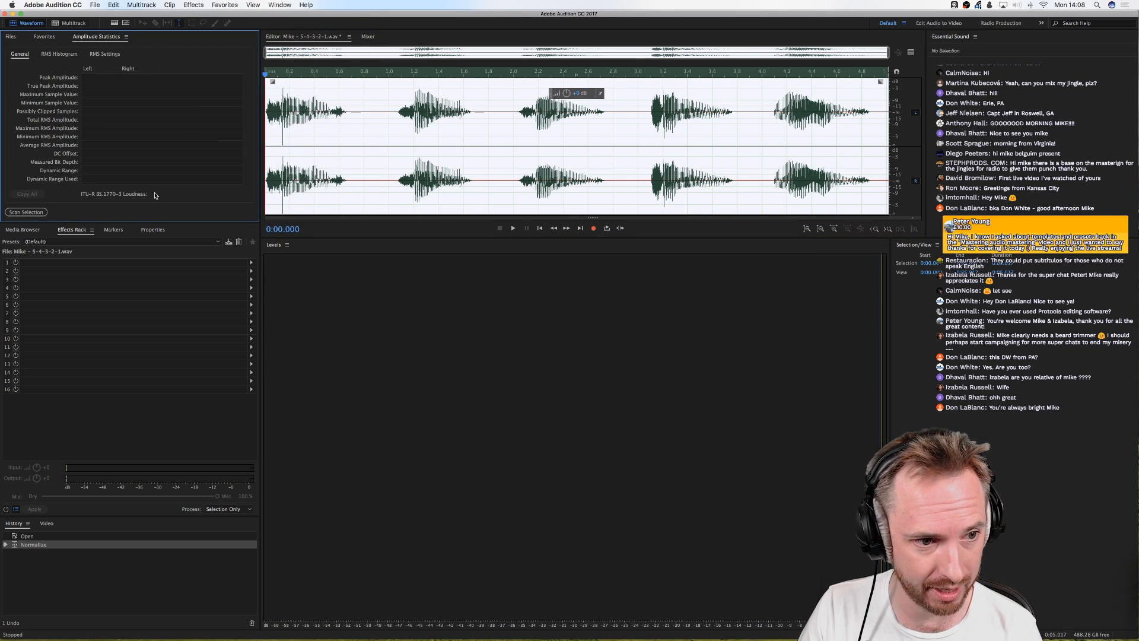
{"action": "left_click", "coordinate": [26, 212]}
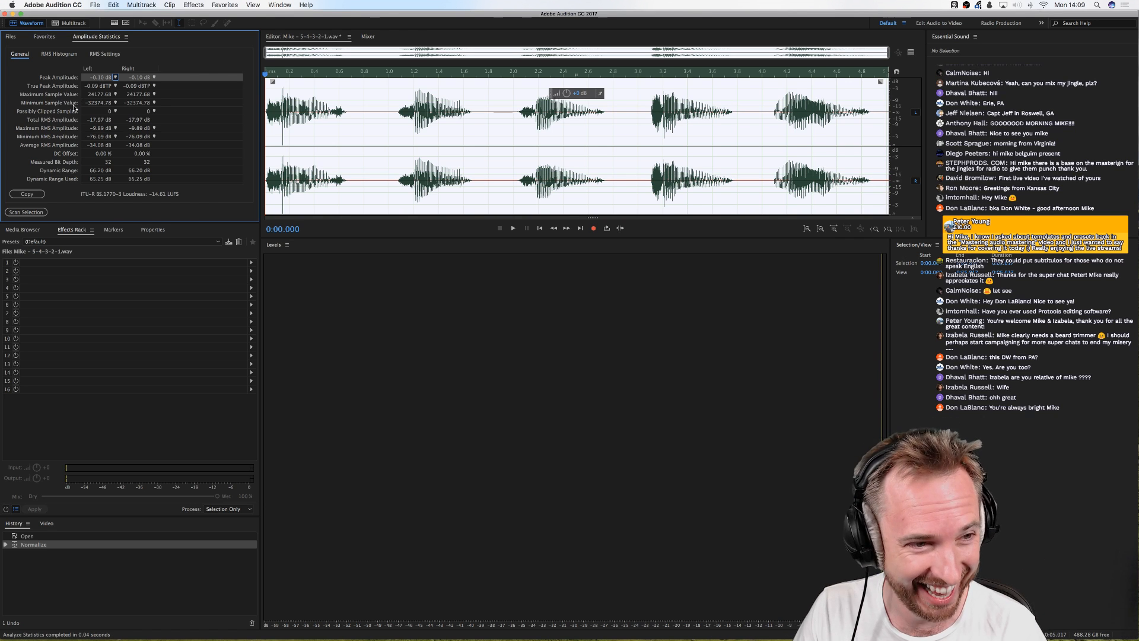
Step: Open the "Sit Down Strap In" file, scan its amplitude statistics and play it to check its peak level
{"action": "left_click", "coordinate": [8, 37]}
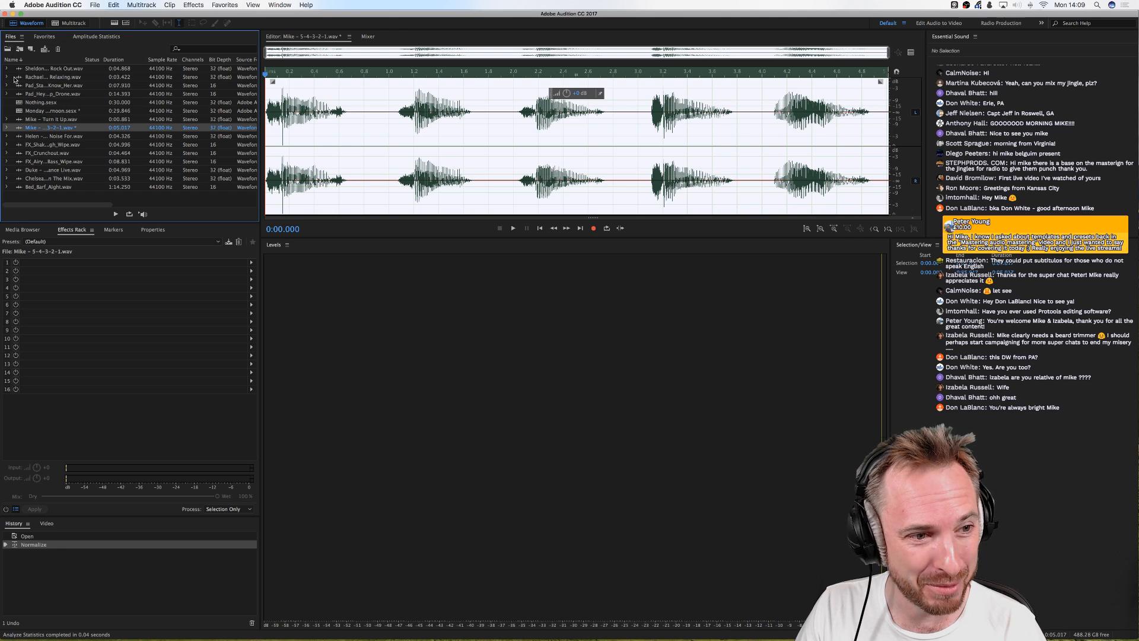
{"action": "double_click", "coordinate": [42, 69]}
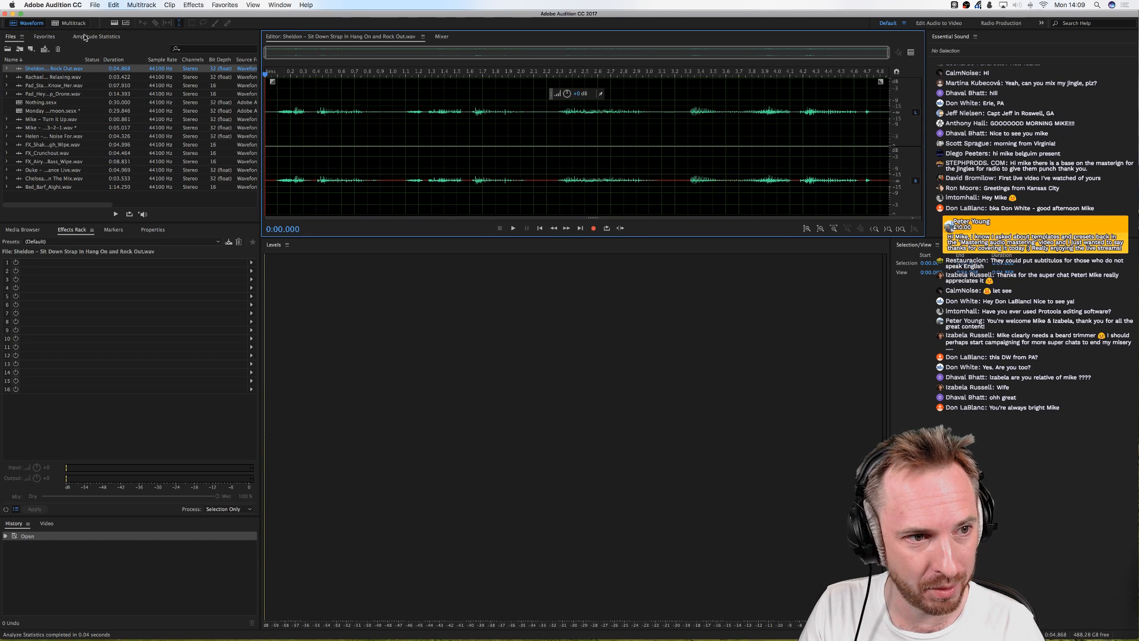
{"action": "left_click", "coordinate": [85, 38]}
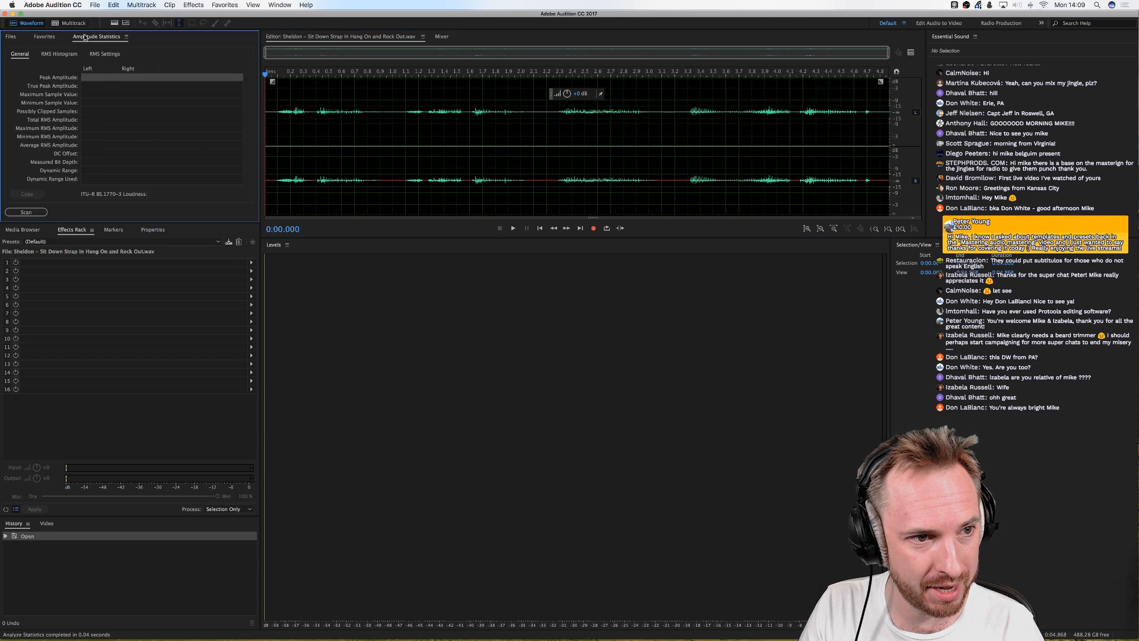
{"action": "left_click", "coordinate": [27, 214]}
{"action": "double_click", "coordinate": [546, 175]}
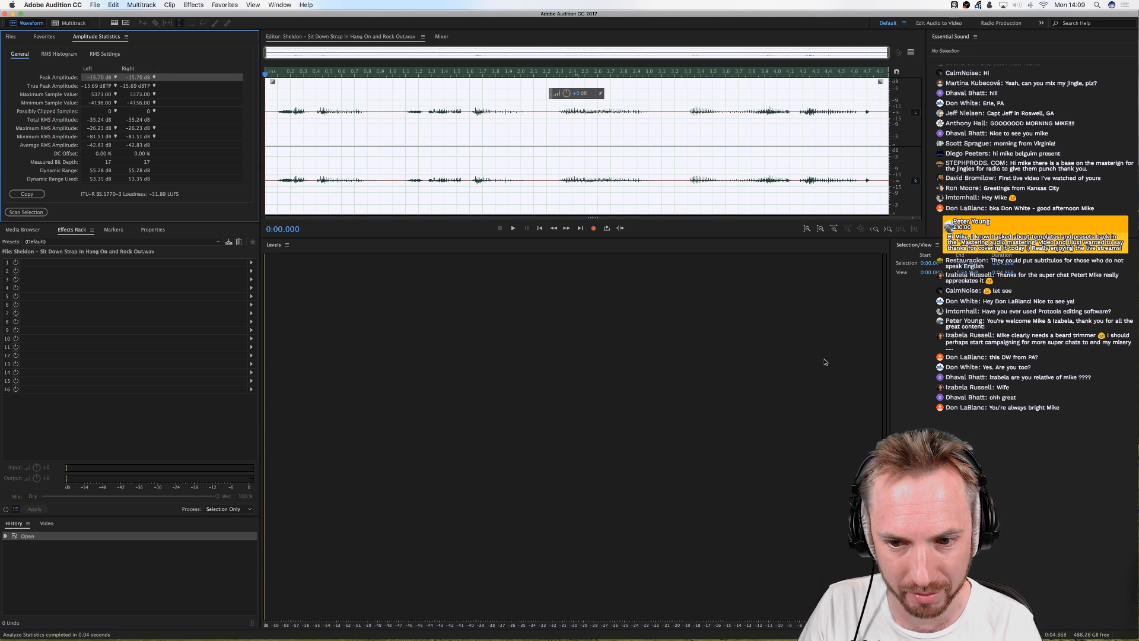
{"action": "key", "text": "space"}
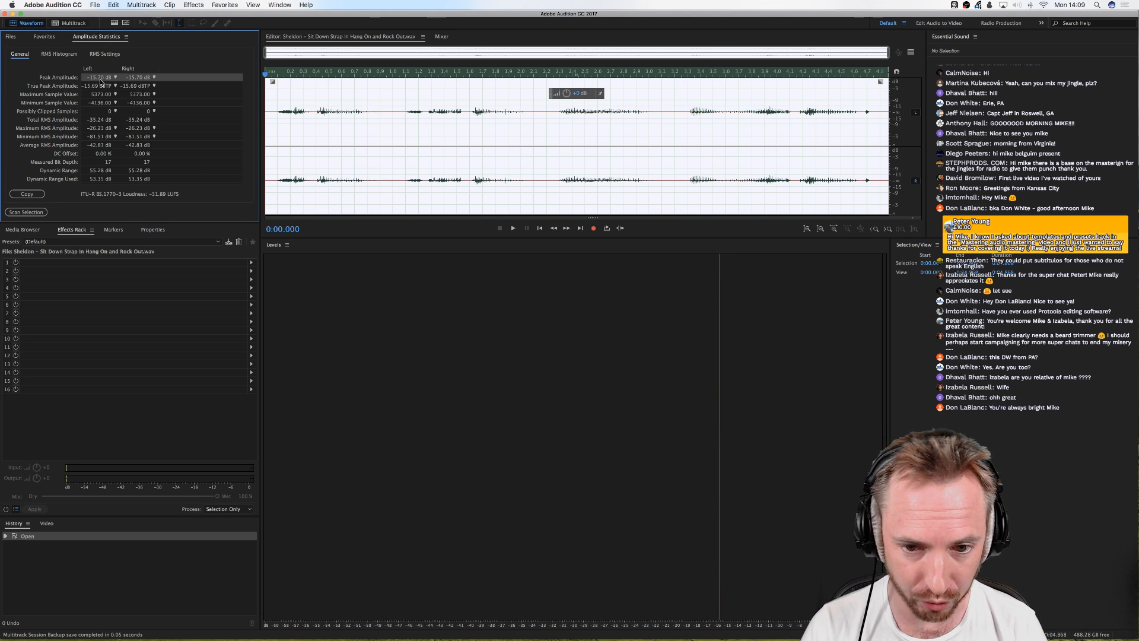
Step: Return to the multitrack session and play the "5-4-3-2-1" clip through the Voice Processed effects from about 10 seconds
{"action": "left_click", "coordinate": [58, 24]}
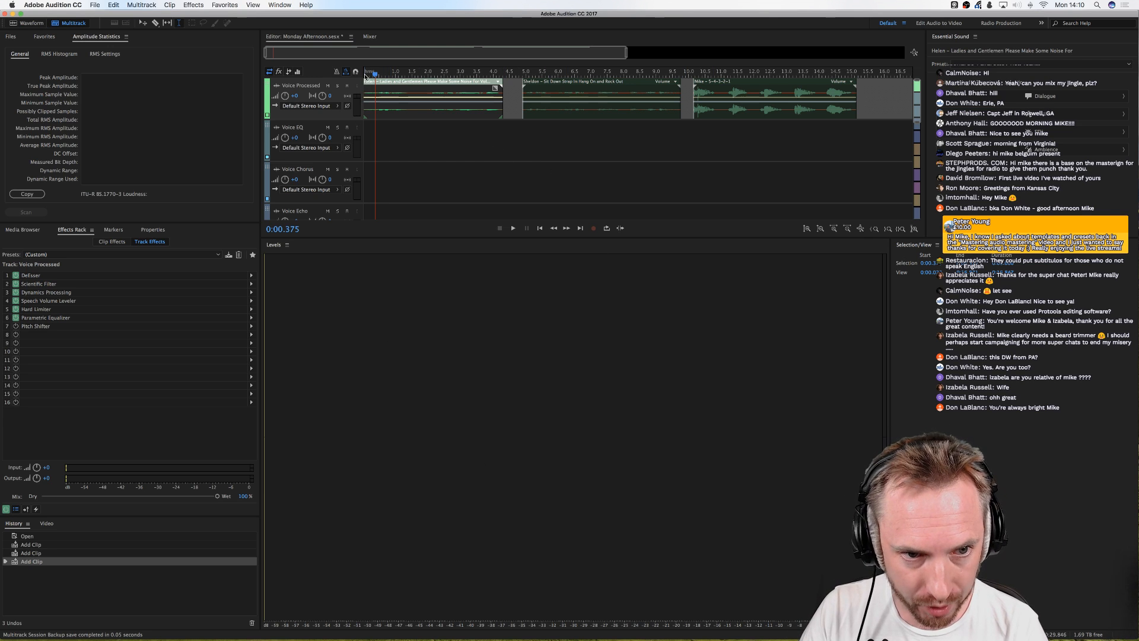
{"action": "left_click", "coordinate": [364, 74]}
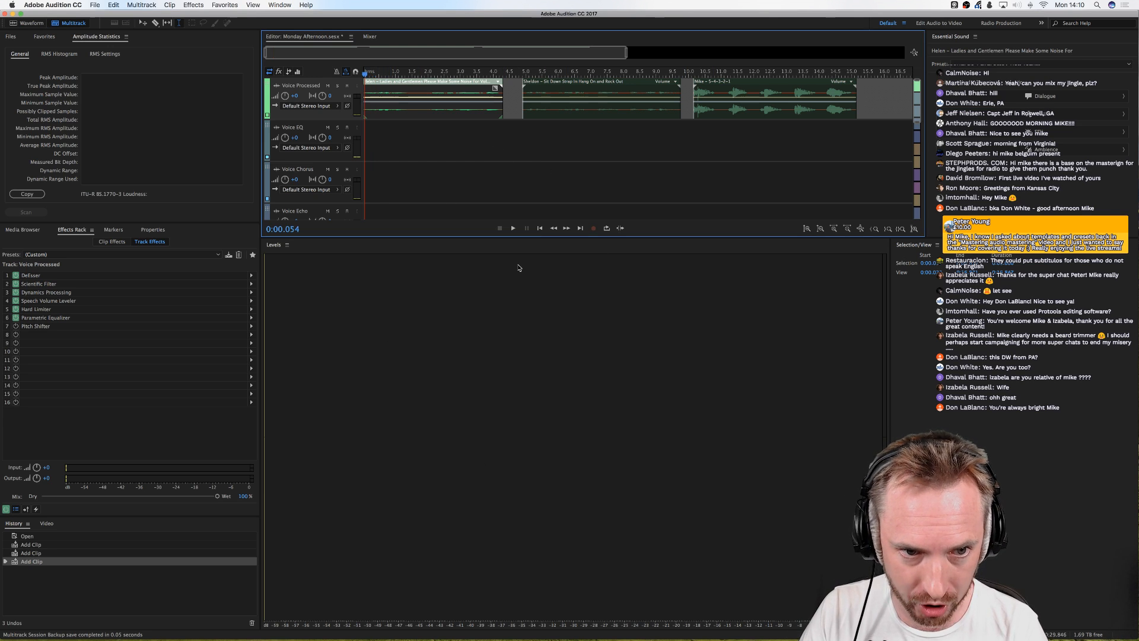
{"action": "left_click", "coordinate": [692, 74]}
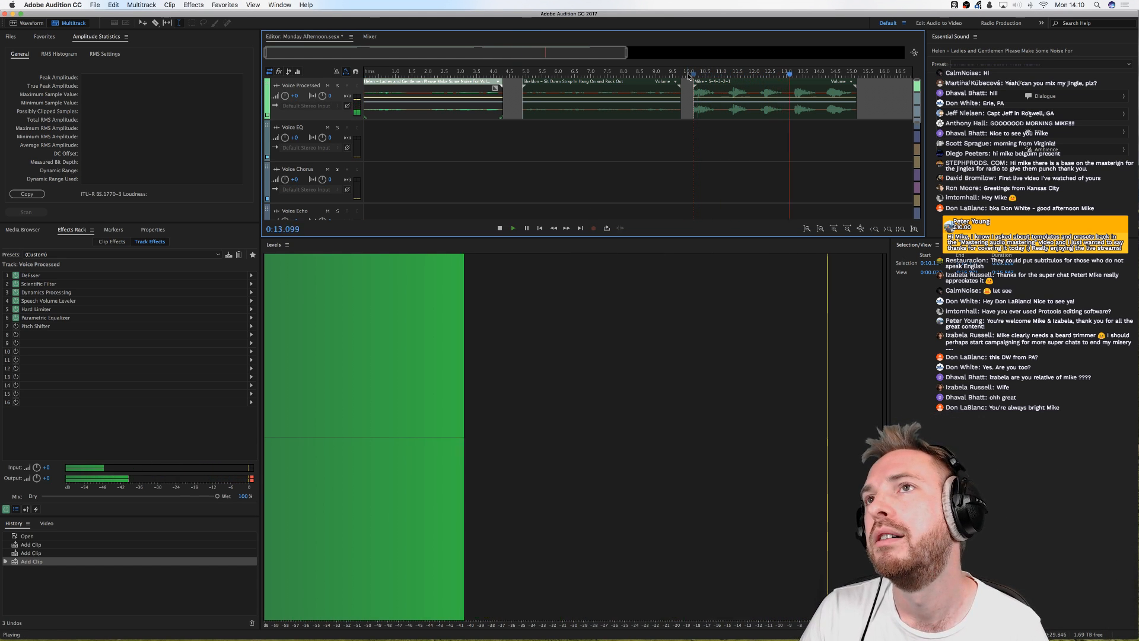
{"action": "key", "text": "space"}
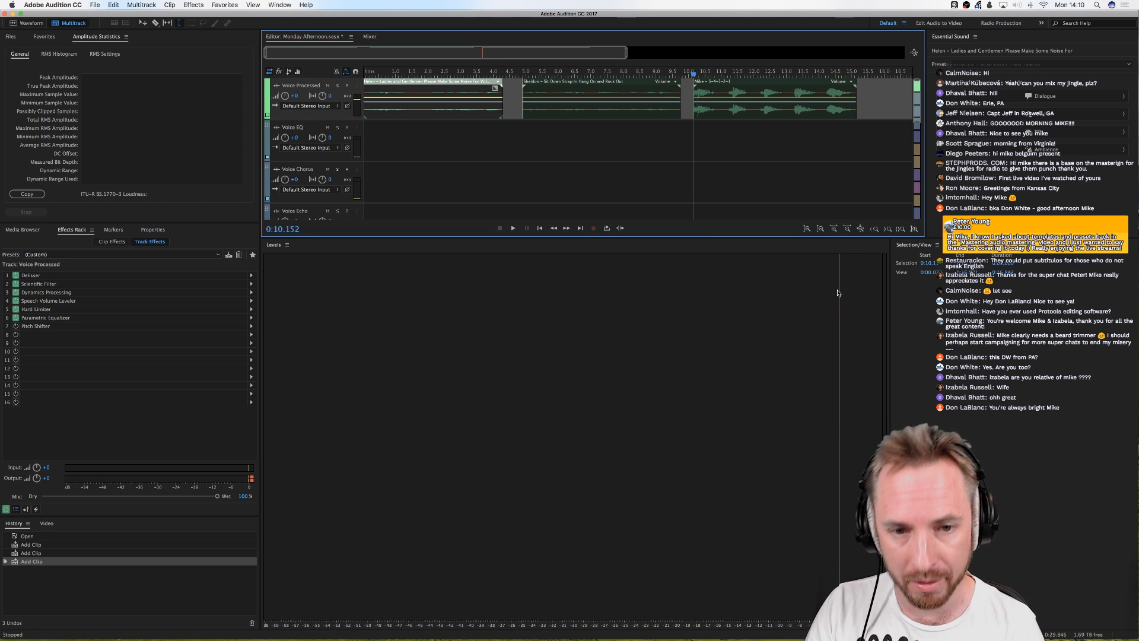
Step: Play the Voice Processed track from the session start to check the processed levels of the voice clips
{"action": "left_click", "coordinate": [363, 75]}
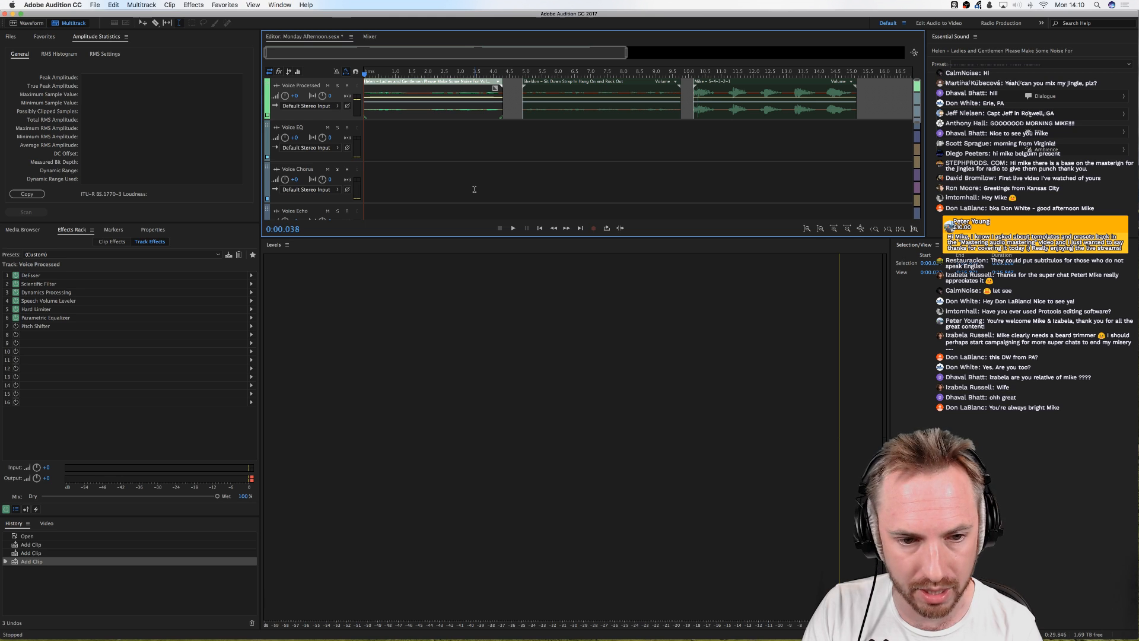
{"action": "key", "text": "space"}
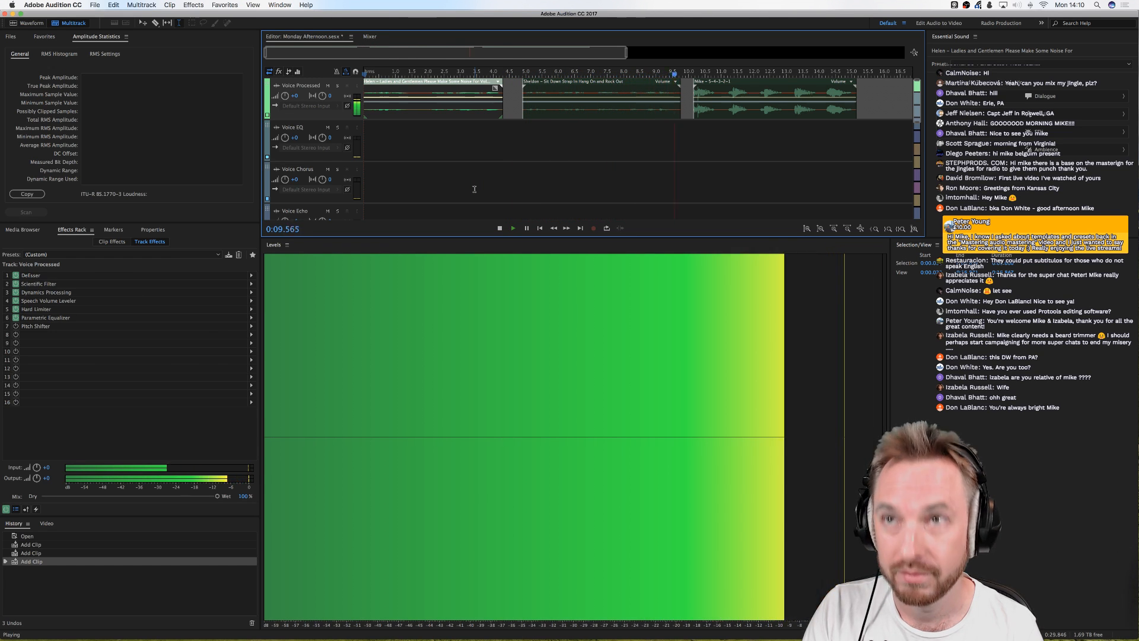
{"action": "key", "text": "space"}
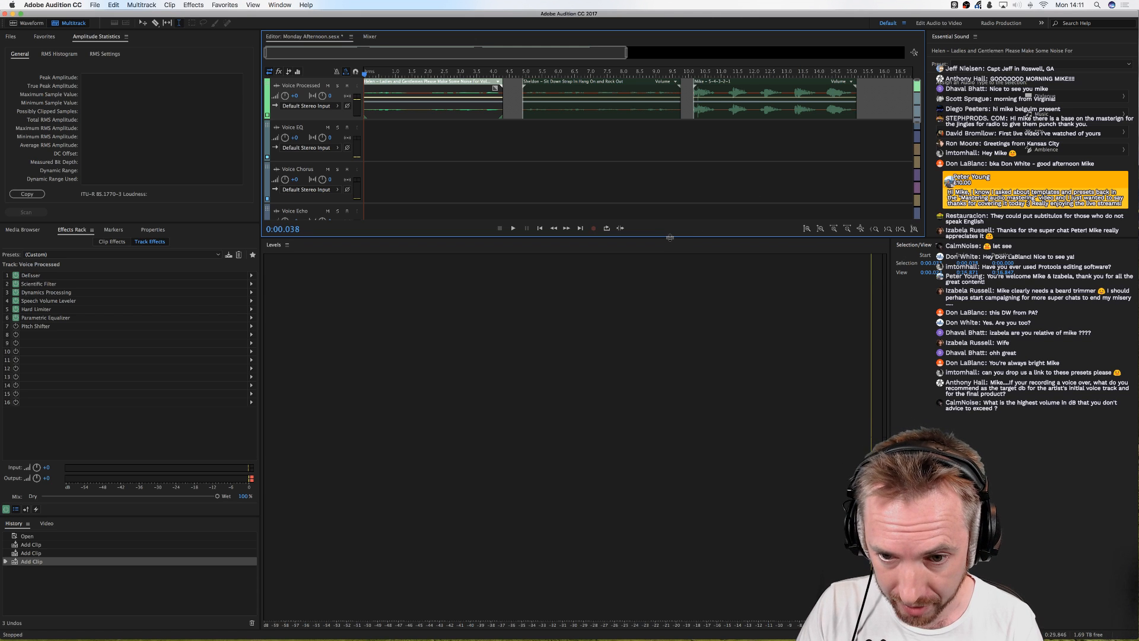
Step: Enlarge the multitrack editor to show all tracks, and briefly play the voice clips from about 10 seconds and 4.9 seconds
{"action": "left_click_drag", "start_coordinate": [669, 237], "coordinate": [664, 575]}
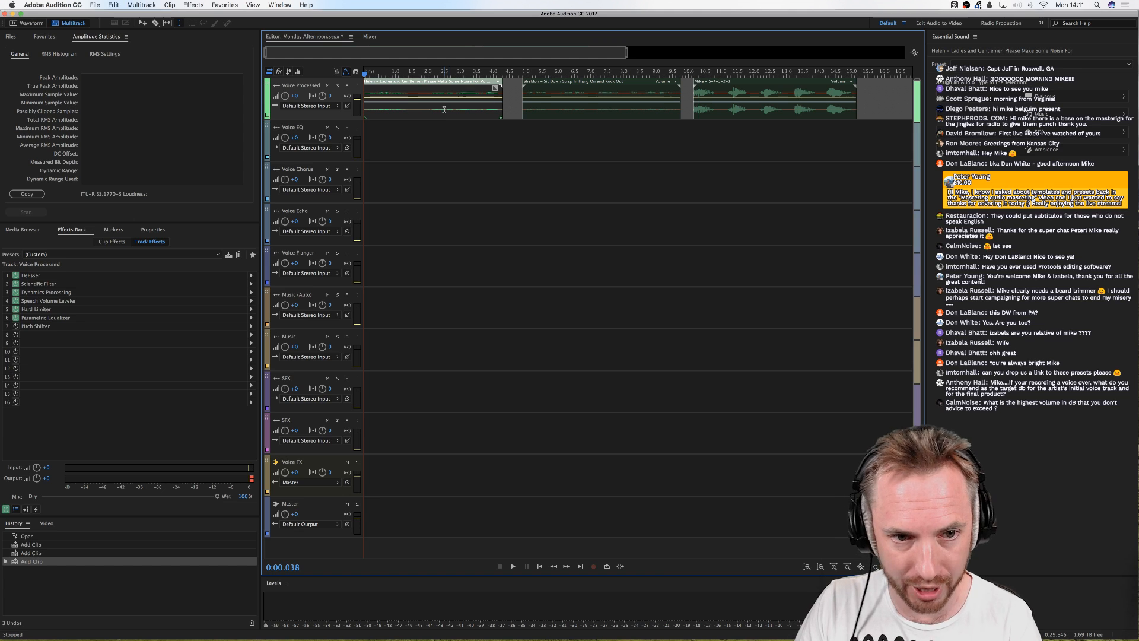
{"action": "left_click", "coordinate": [688, 109]}
{"action": "key", "text": "space"}
{"action": "key", "text": "space"}
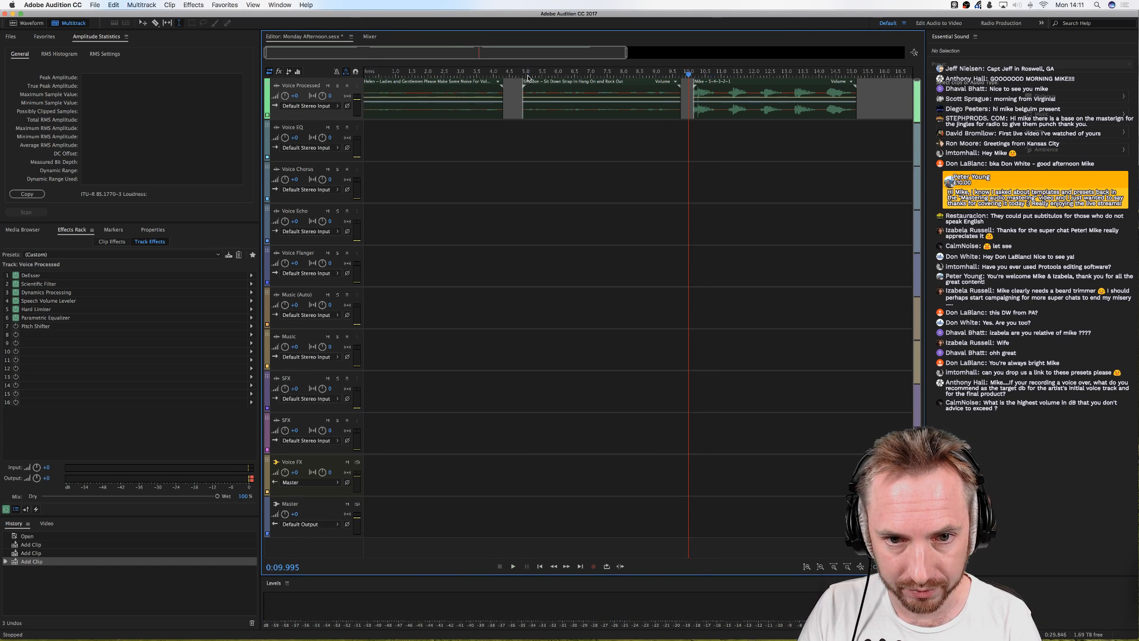
{"action": "left_click", "coordinate": [523, 75]}
{"action": "key", "text": "space"}
{"action": "key", "text": "space"}
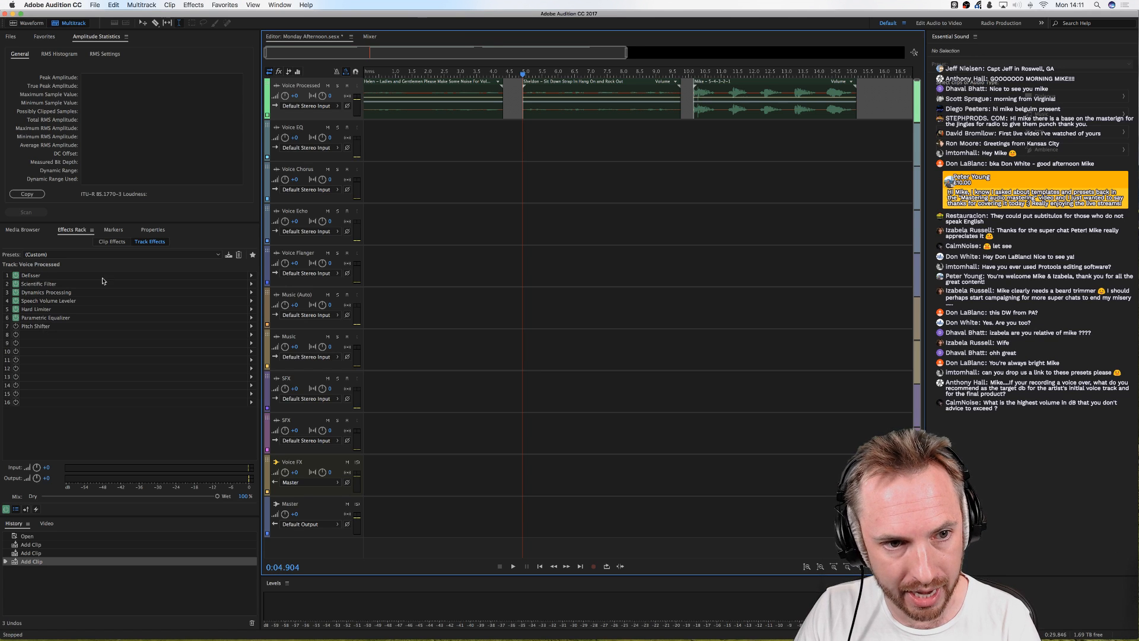
Step: Open the DeEsser on the Voice Processed track and shift its center frequency to about 7903 Hz
{"action": "double_click", "coordinate": [33, 276]}
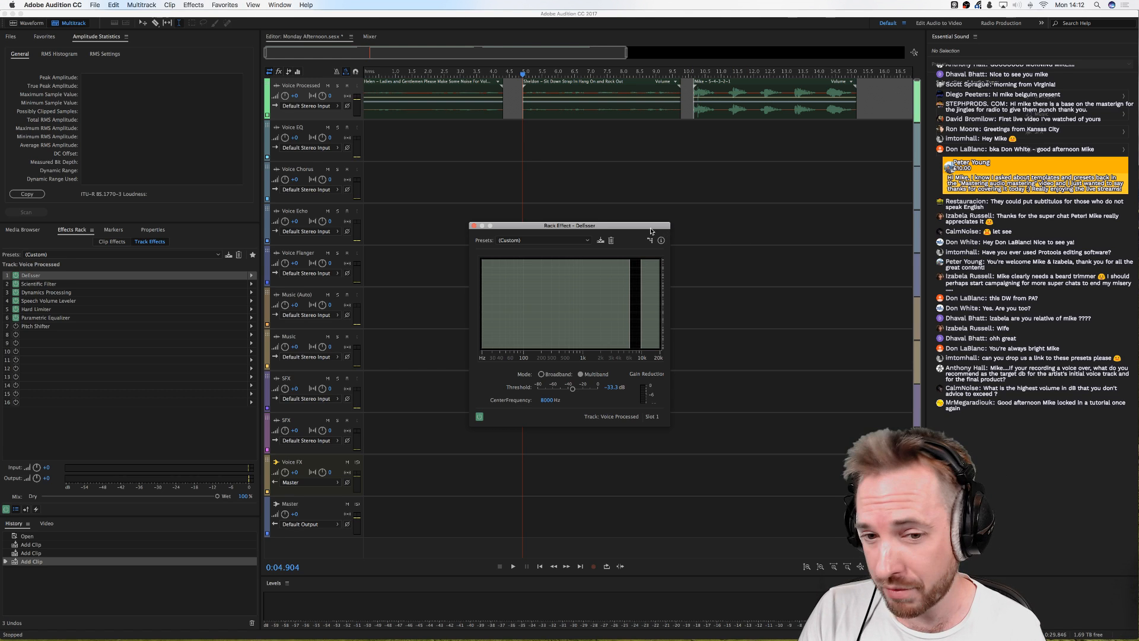
{"action": "left_click_drag", "start_coordinate": [651, 229], "coordinate": [646, 224]}
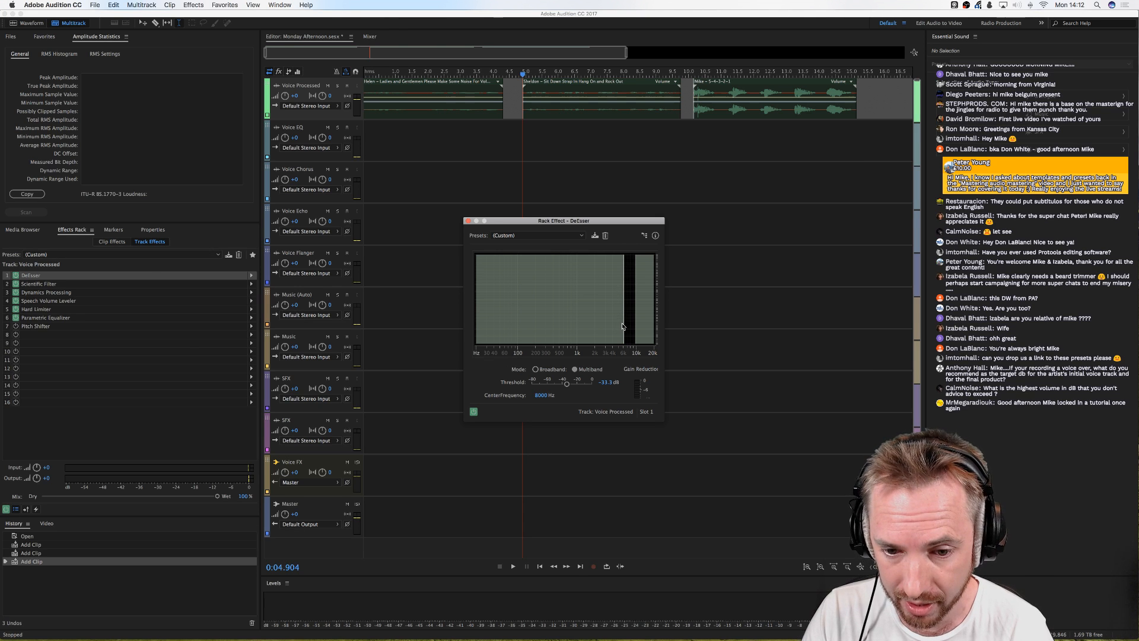
{"action": "left_click_drag", "start_coordinate": [622, 326], "coordinate": [623, 322]}
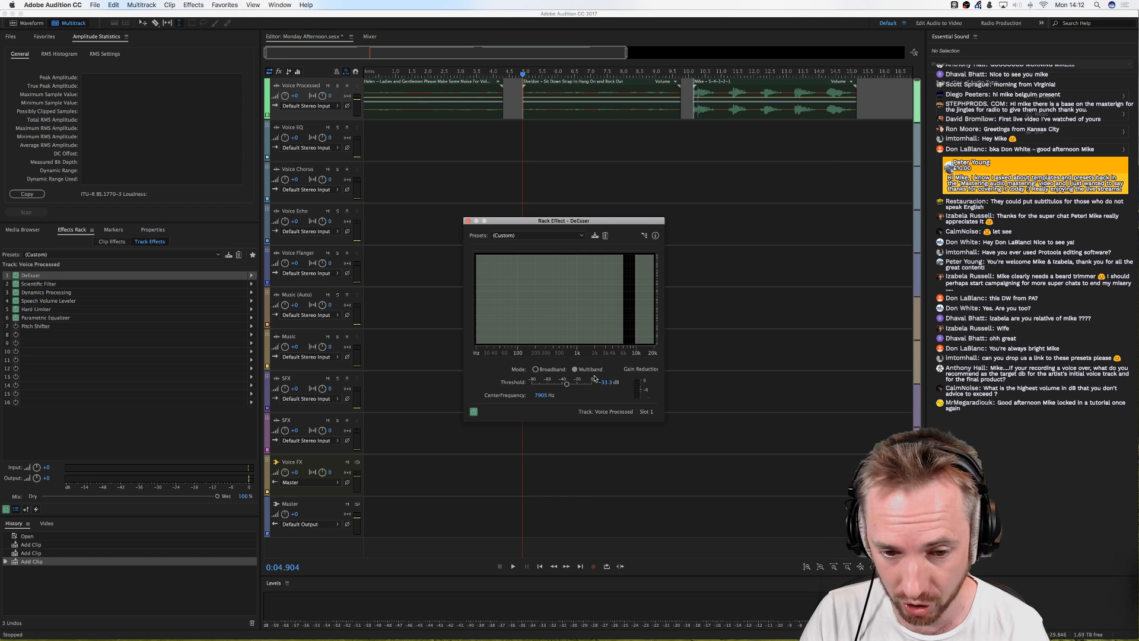
Step: Play the "Ladies and Gentlemen" clip from about 2 seconds to check its sibilance in the DeEsser's frequency display
{"action": "left_click", "coordinate": [518, 103]}
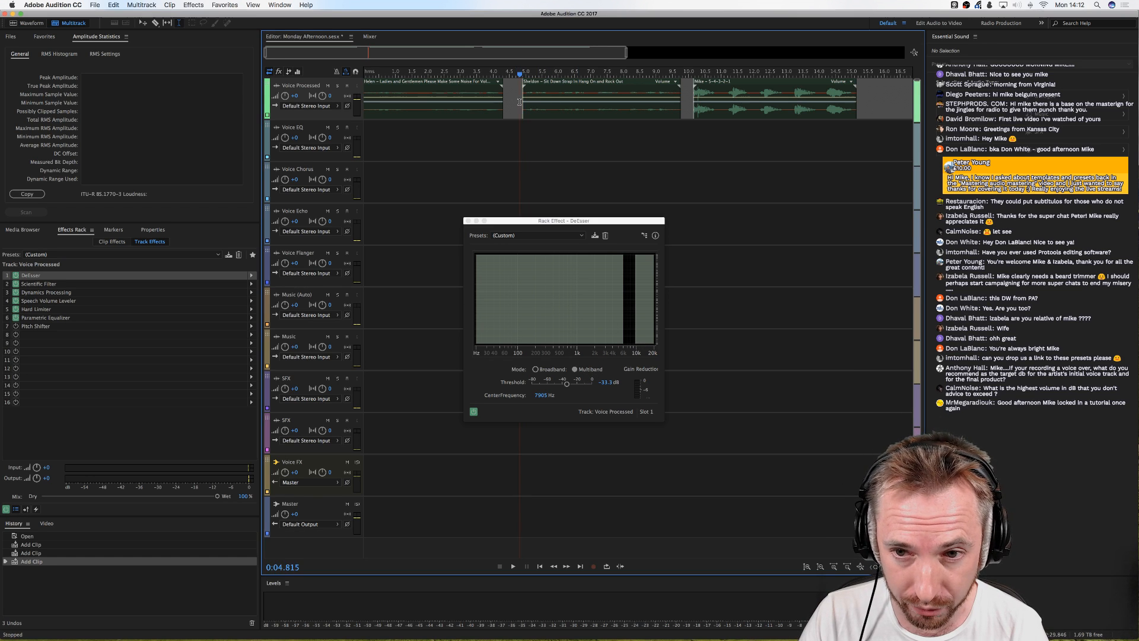
{"action": "left_click", "coordinate": [427, 92]}
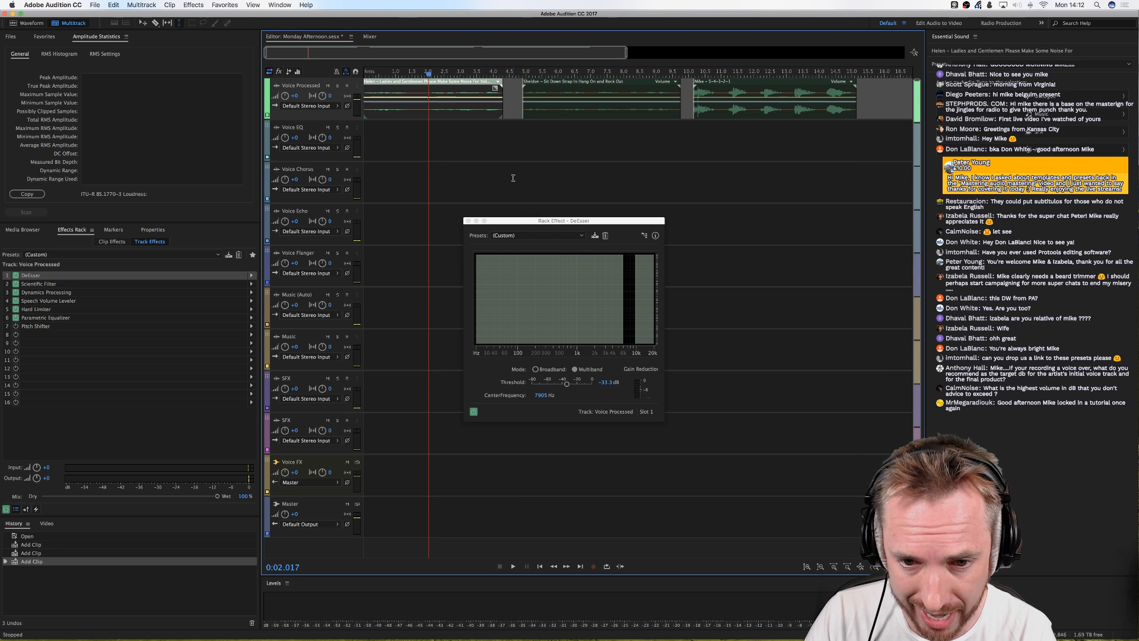
{"action": "key", "text": "space"}
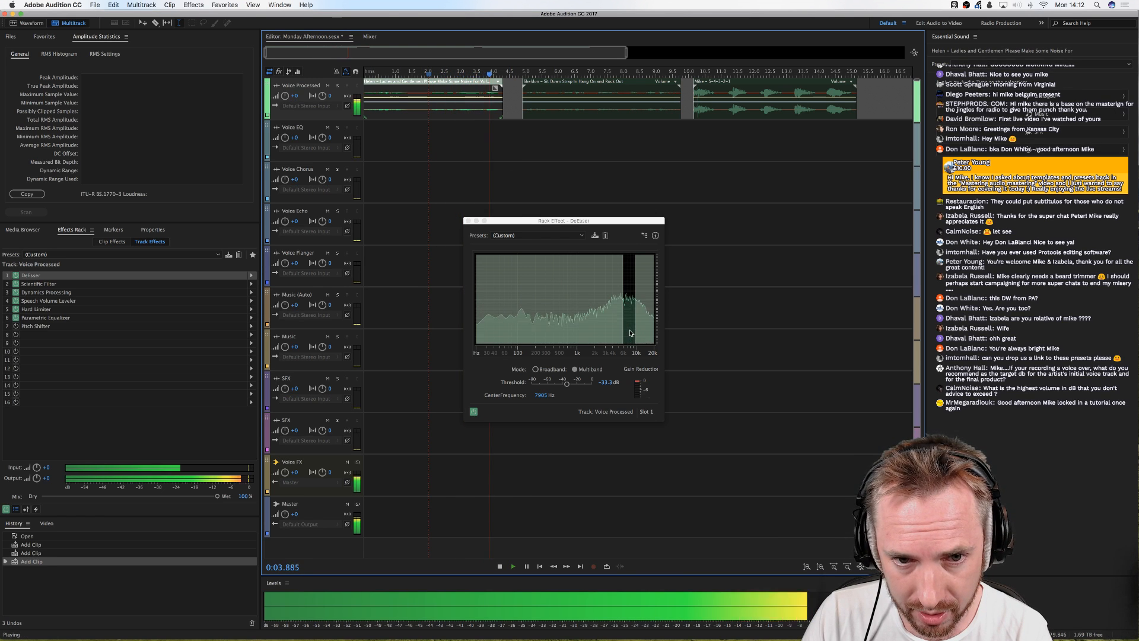
{"action": "key", "text": "space"}
Step: Set the DeEsser's center frequency to about 6822 Hz and threshold to -68 dB, playing the clip from 2 seconds to hear the effect
{"action": "left_click_drag", "start_coordinate": [623, 321], "coordinate": [612, 318]}
{"action": "left_click_drag", "start_coordinate": [607, 386], "coordinate": [606, 388]}
{"action": "key", "text": "space"}
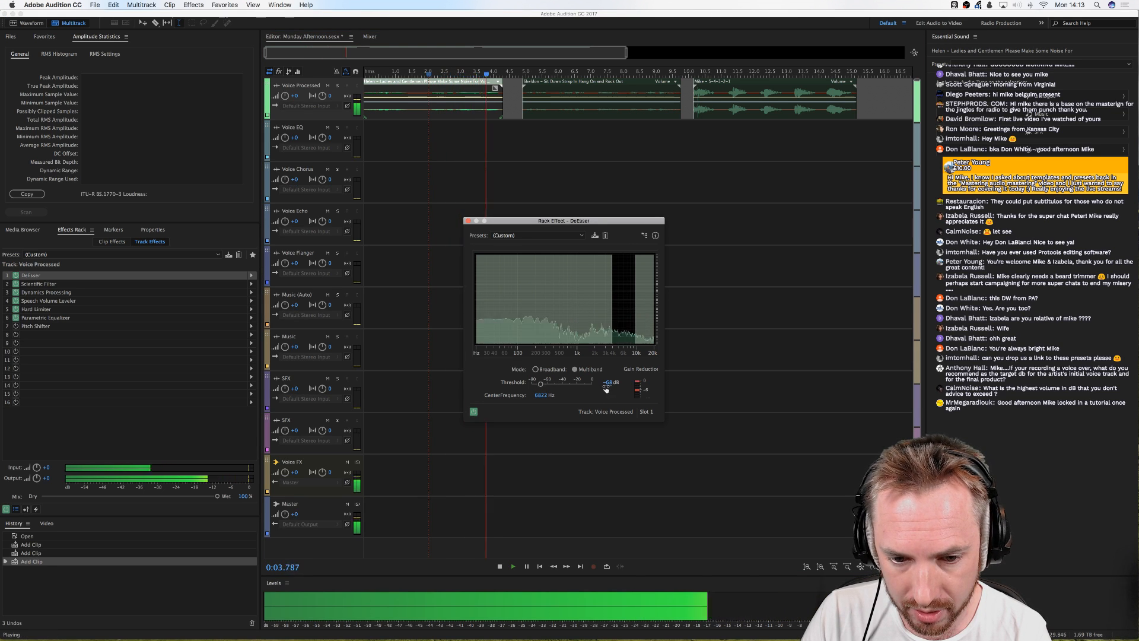
{"action": "key", "text": "space"}
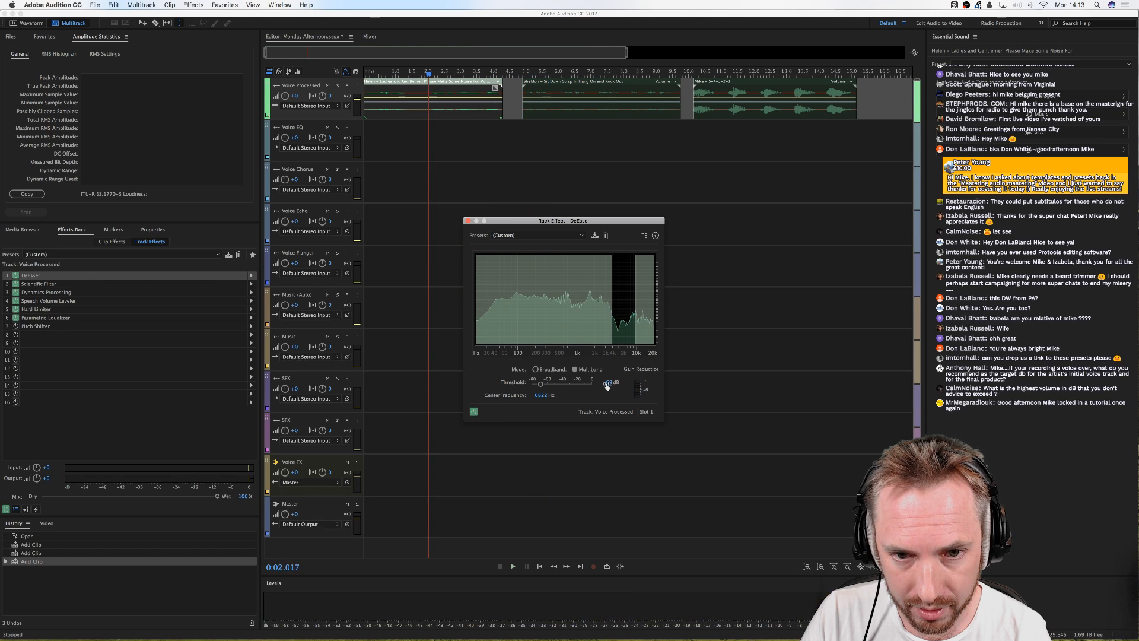
{"action": "key", "text": "space"}
{"action": "key", "text": "space"}
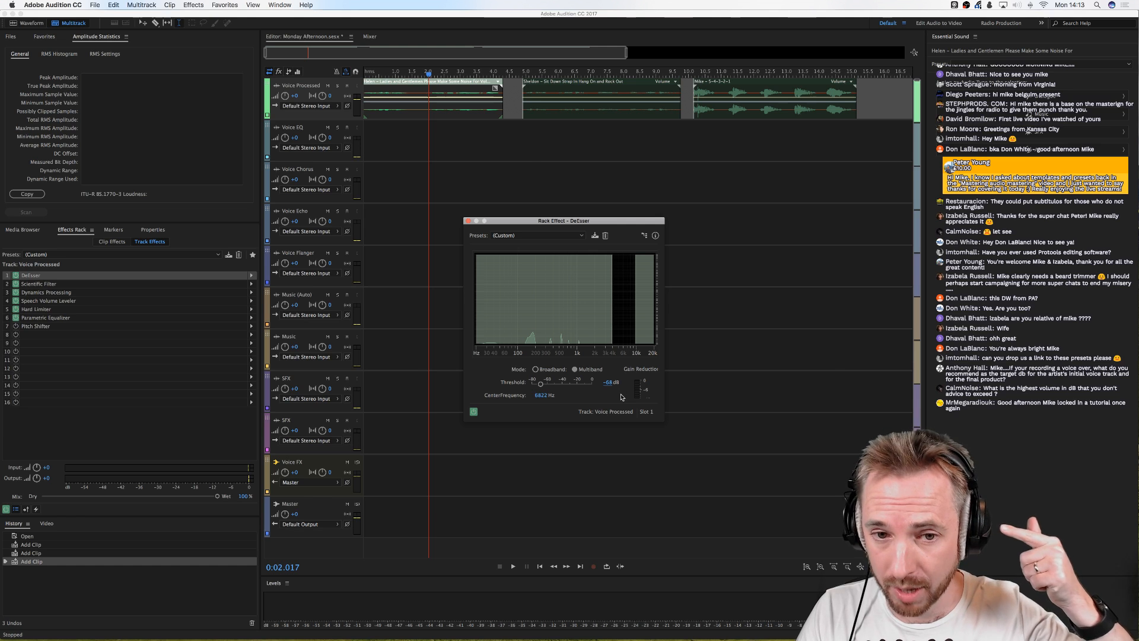
Step: Play the start of the "Sit Down Strap In" clip repeatedly from about 4.9 seconds to check the DeEsser's gain reduction
{"action": "left_click", "coordinate": [523, 124]}
{"action": "key", "text": "space"}
{"action": "key", "text": "space"}
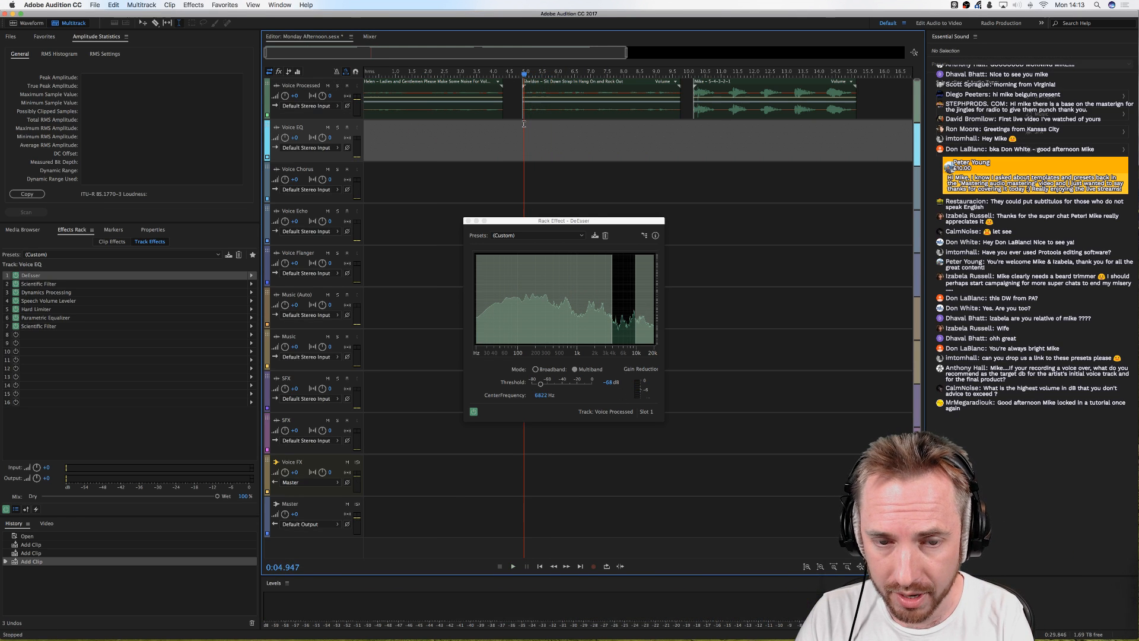
{"action": "key", "text": "space"}
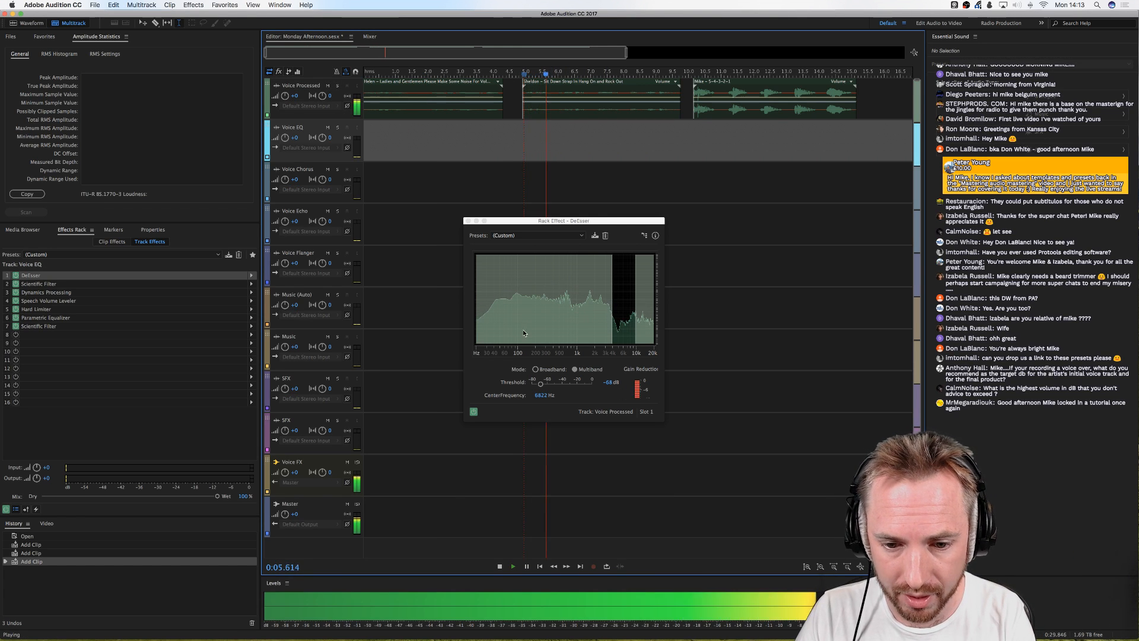
{"action": "key", "text": "space"}
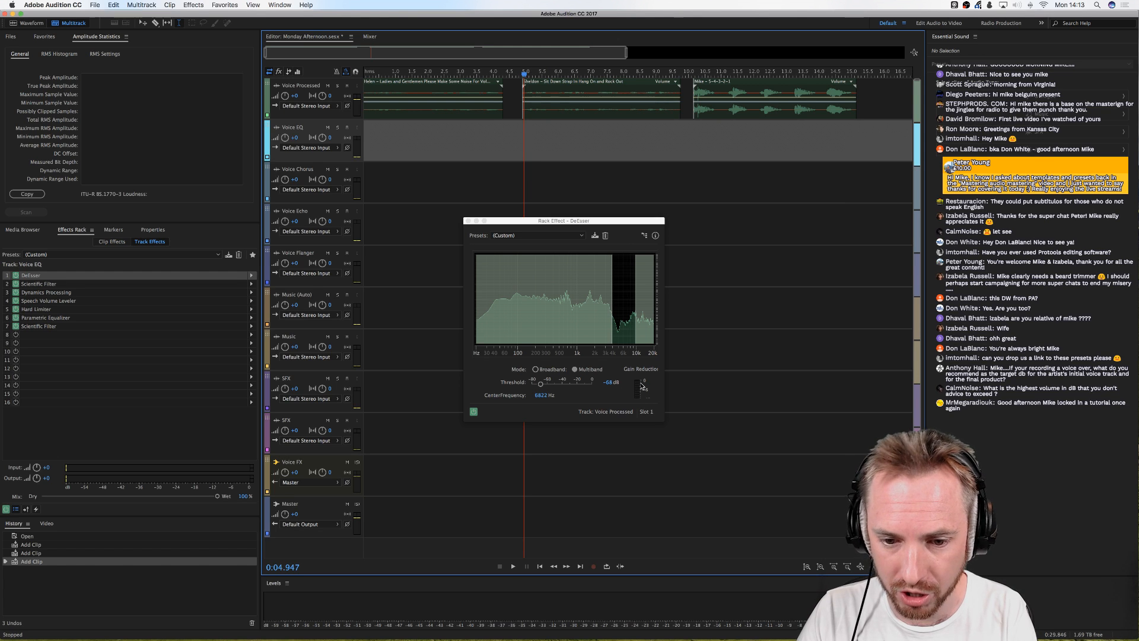
{"action": "key", "text": "space"}
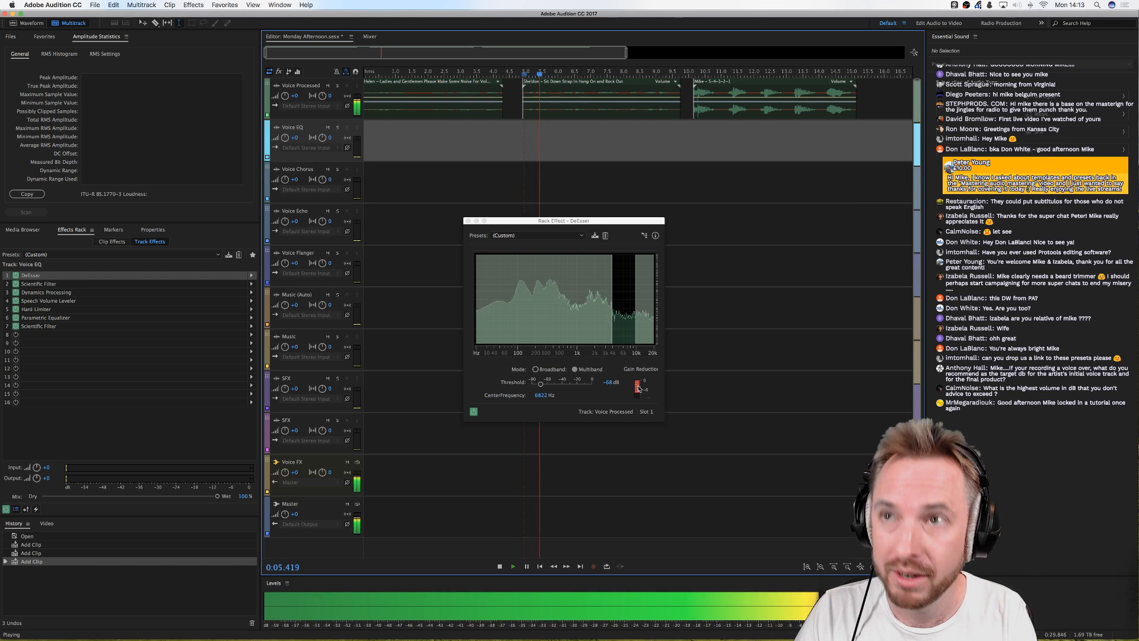
{"action": "key", "text": "space"}
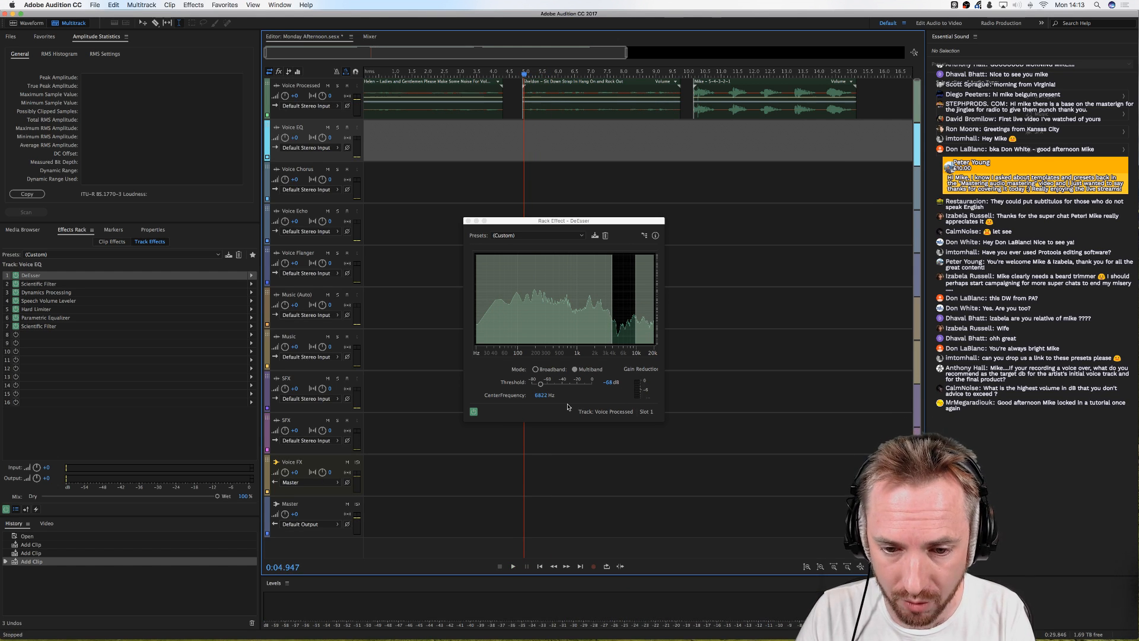
{"action": "key", "text": "space"}
{"action": "key", "text": "space"}
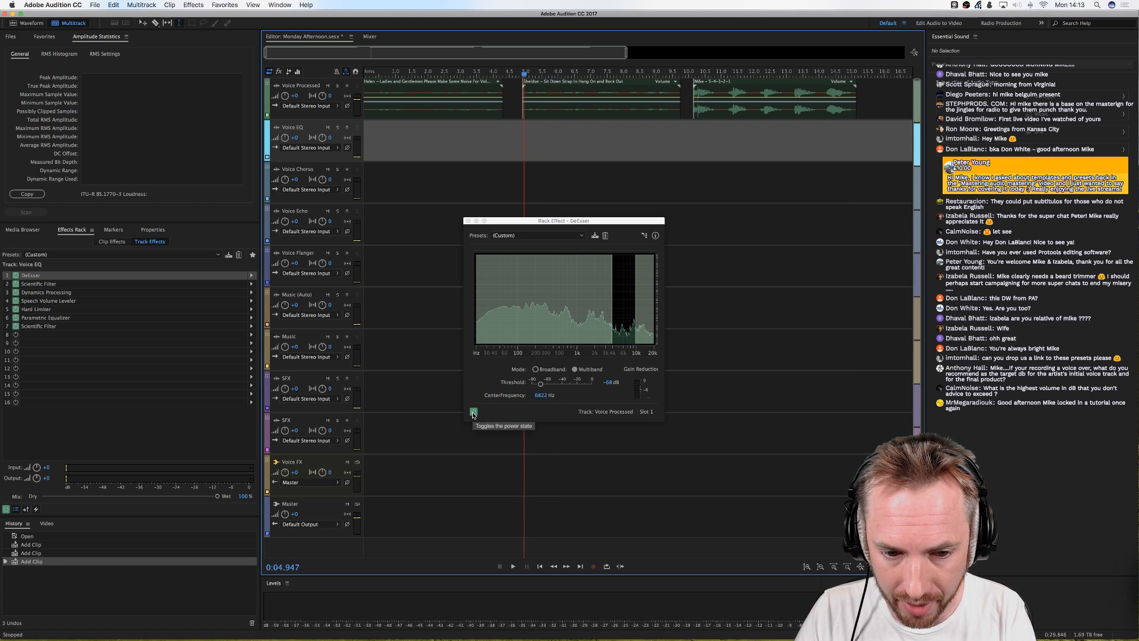
Step: Switch the DeEsser off and on between short playbacks of the "Sit Down Strap In" clip to compare the sibilance
{"action": "left_click", "coordinate": [473, 412]}
{"action": "key", "text": "space"}
{"action": "key", "text": "space"}
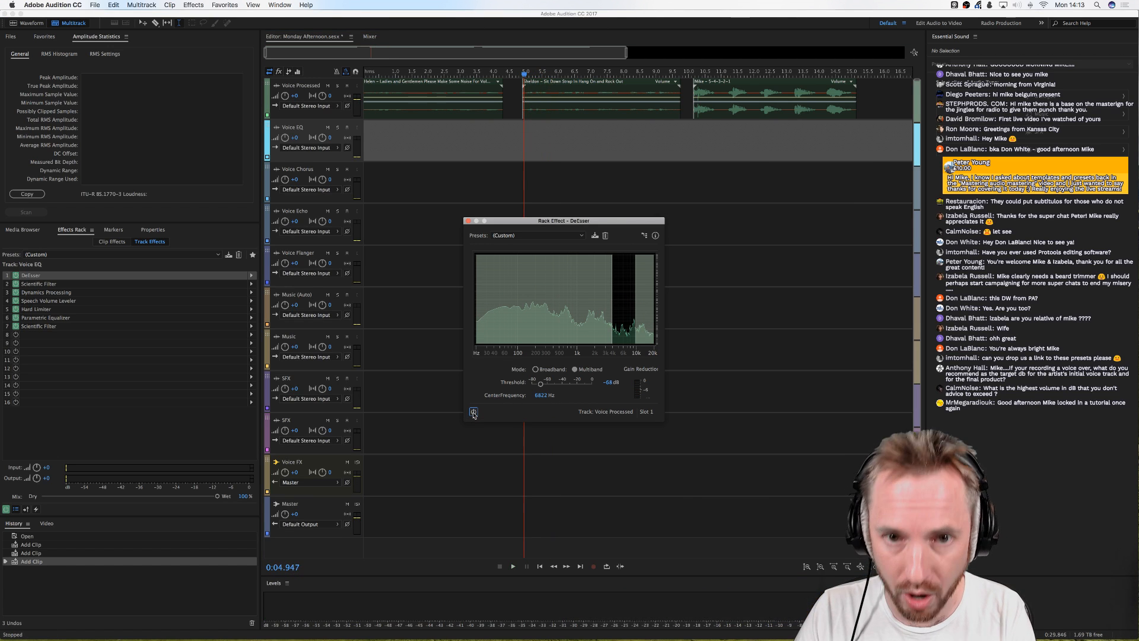
{"action": "left_click", "coordinate": [473, 415]}
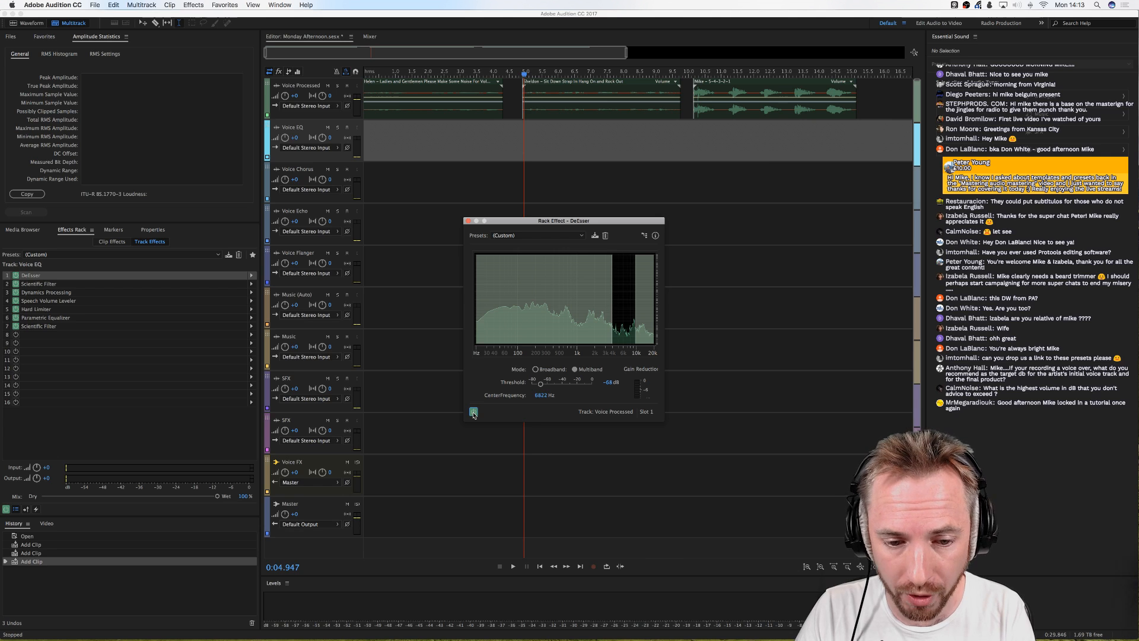
{"action": "key", "text": "space"}
{"action": "key", "text": "space"}
{"action": "left_click", "coordinate": [474, 414]}
{"action": "key", "text": "space"}
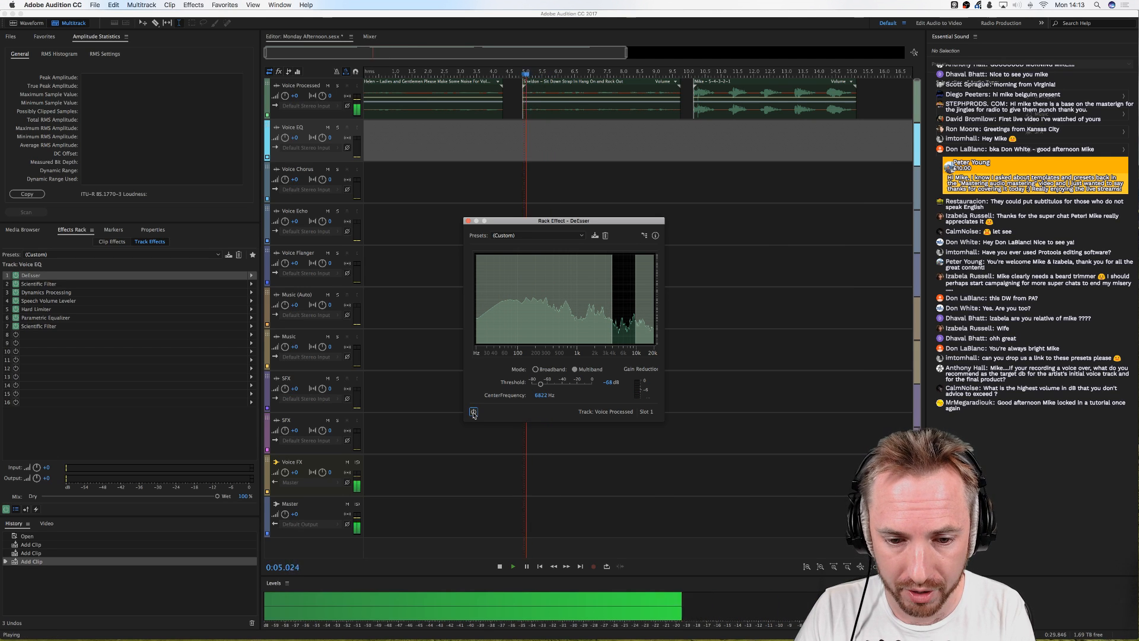
{"action": "key", "text": "space"}
{"action": "left_click", "coordinate": [473, 412]}
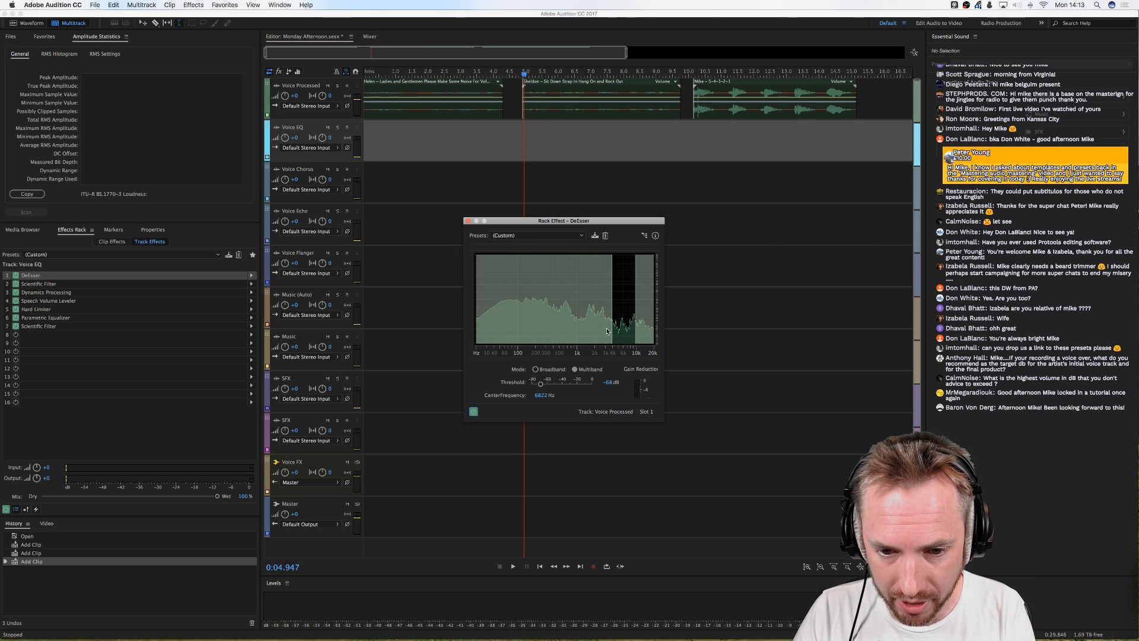
Step: Set the DeEsser's center frequency to 7000 Hz and its threshold to -33.3 dB
{"action": "left_click_drag", "start_coordinate": [612, 326], "coordinate": [621, 322]}
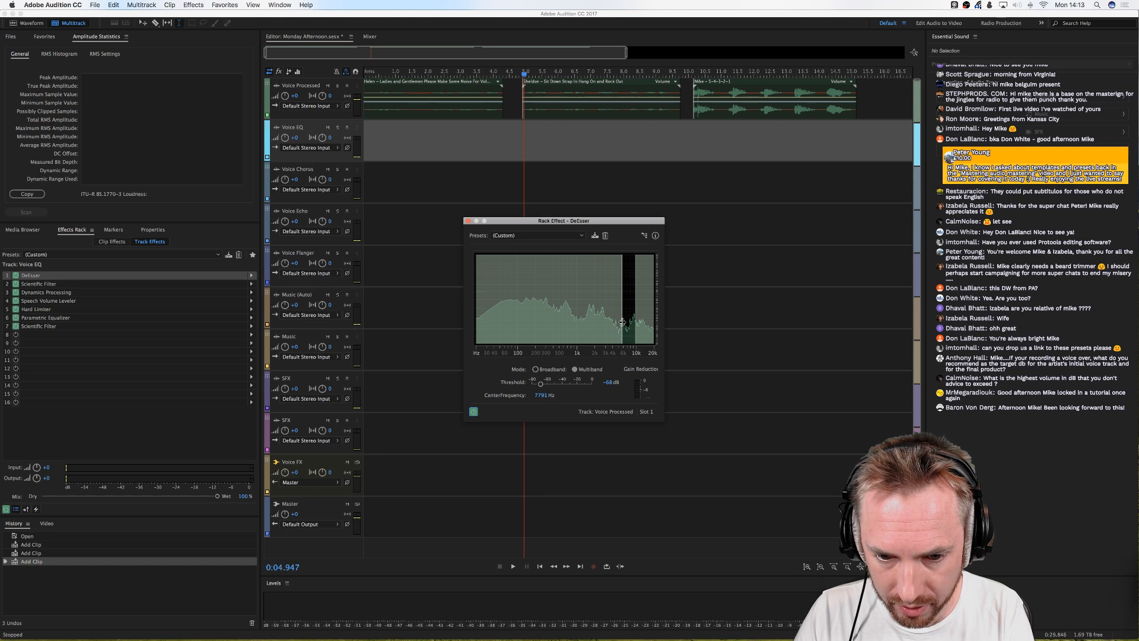
{"action": "left_click", "coordinate": [538, 395]}
{"action": "type", "text": "7000"}
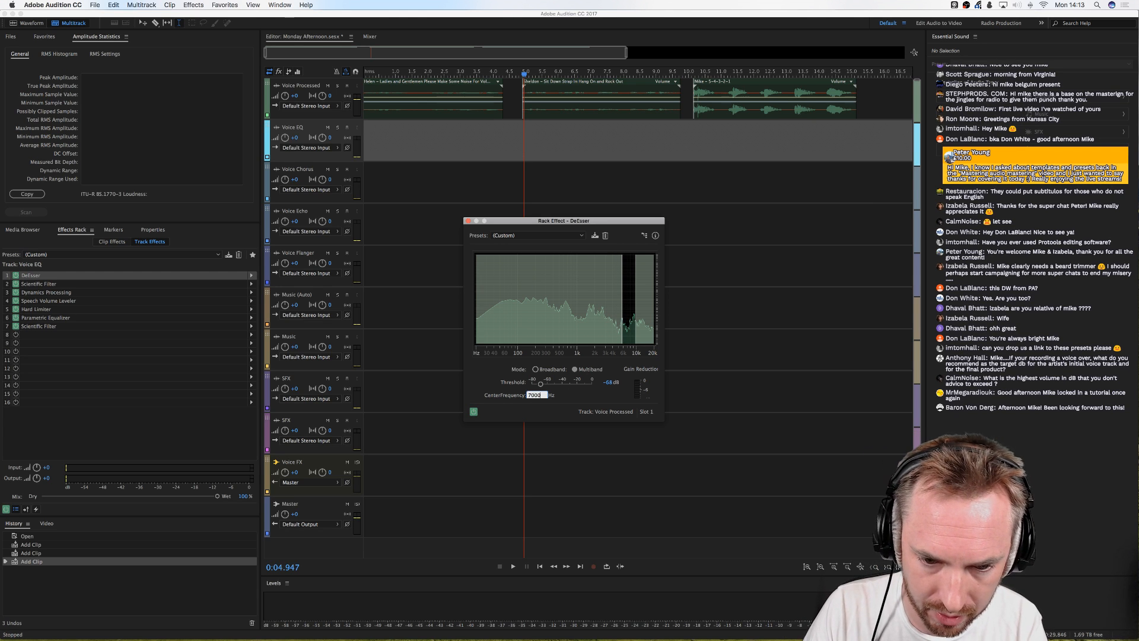
{"action": "key", "text": "Return"}
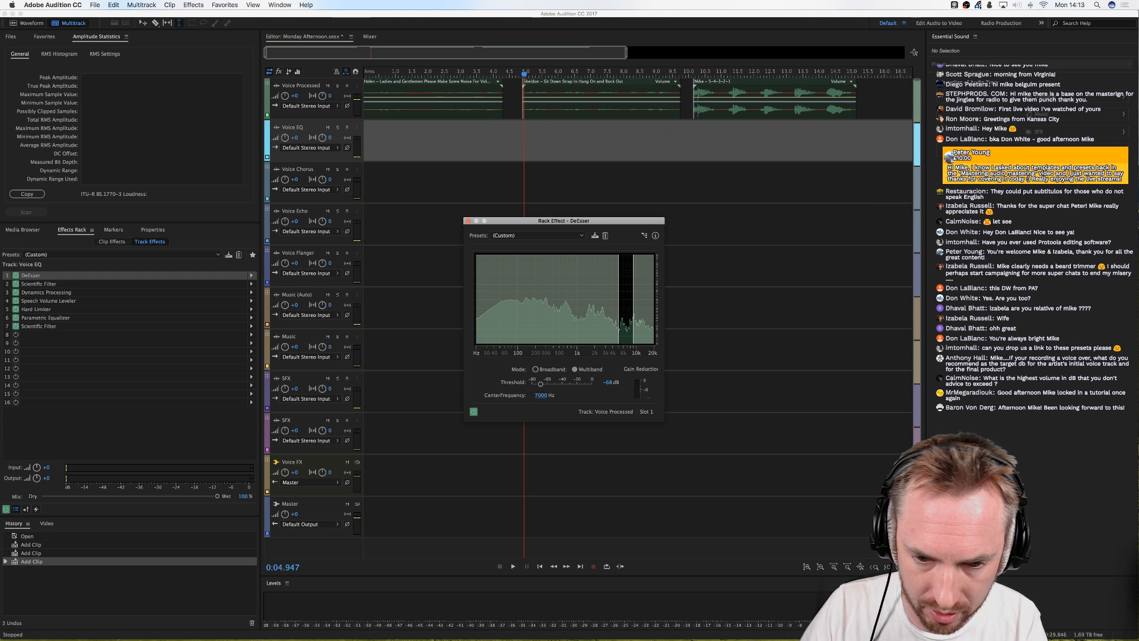
{"action": "left_click", "coordinate": [608, 382]}
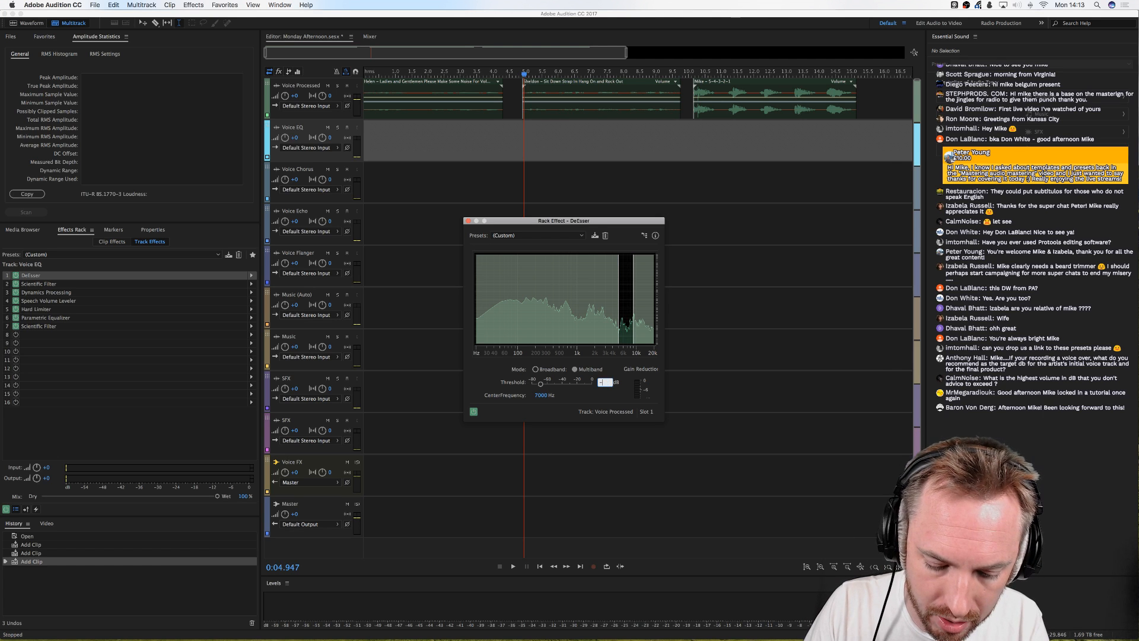
{"action": "type", "text": "-33"}
{"action": "key", "text": "Return"}
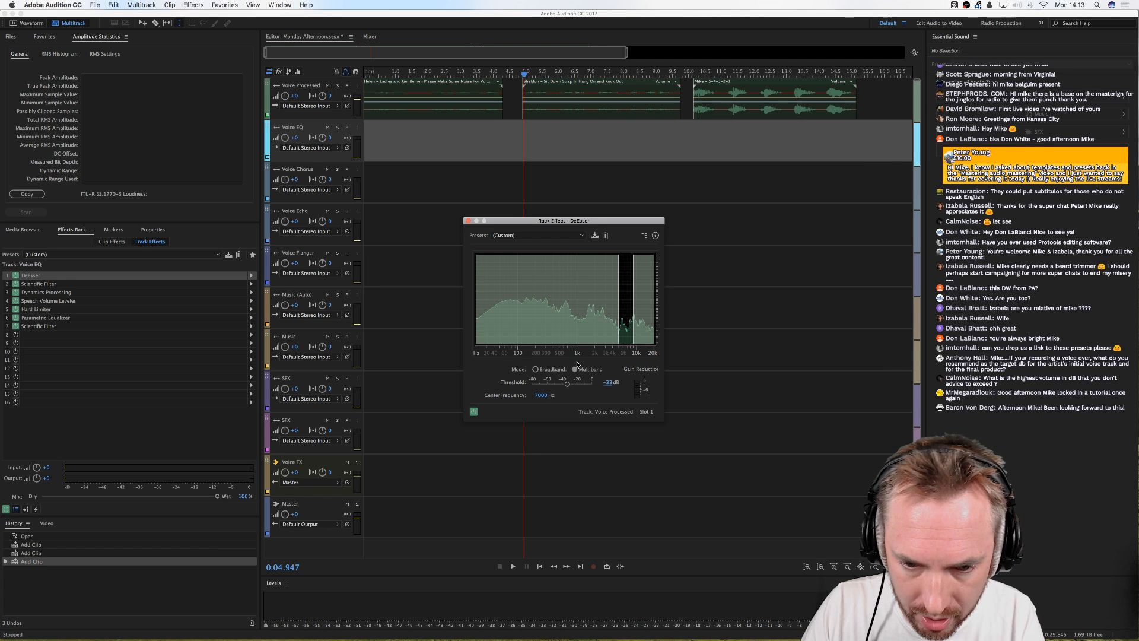
{"action": "left_click", "coordinate": [609, 382]}
{"action": "type", "text": "-33.3"}
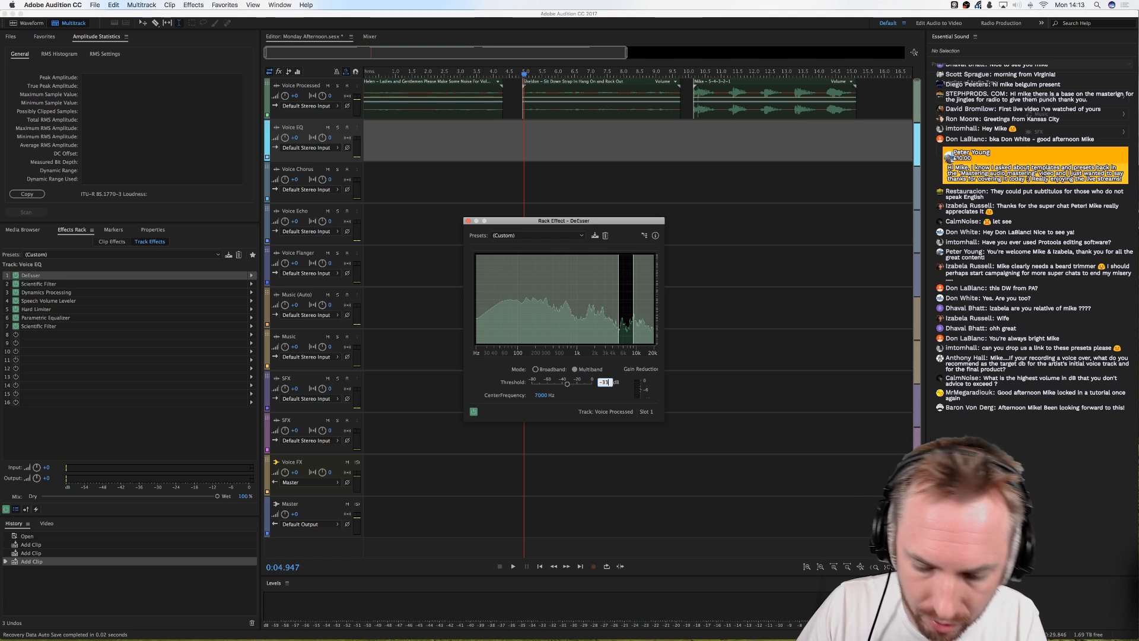
{"action": "key", "text": "Return"}
Step: Play the "Sit Down Strap In" clip with the adjusted DeEsser on and off, leave it enabled and close the effect window
{"action": "key", "text": "space"}
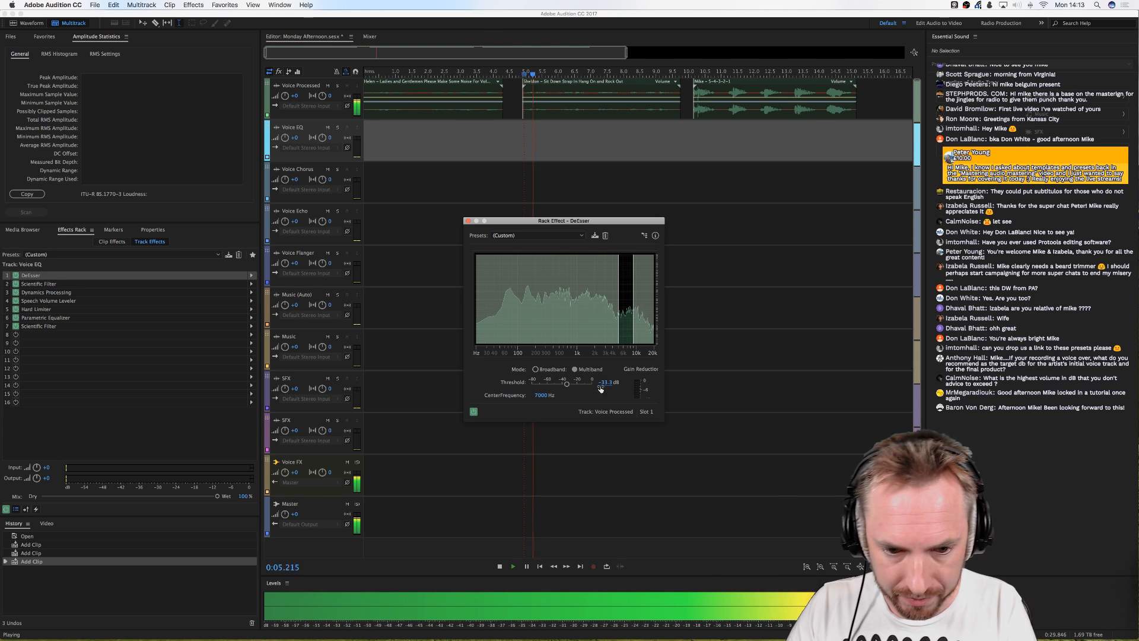
{"action": "left_click", "coordinate": [473, 411]}
{"action": "left_click", "coordinate": [473, 411]}
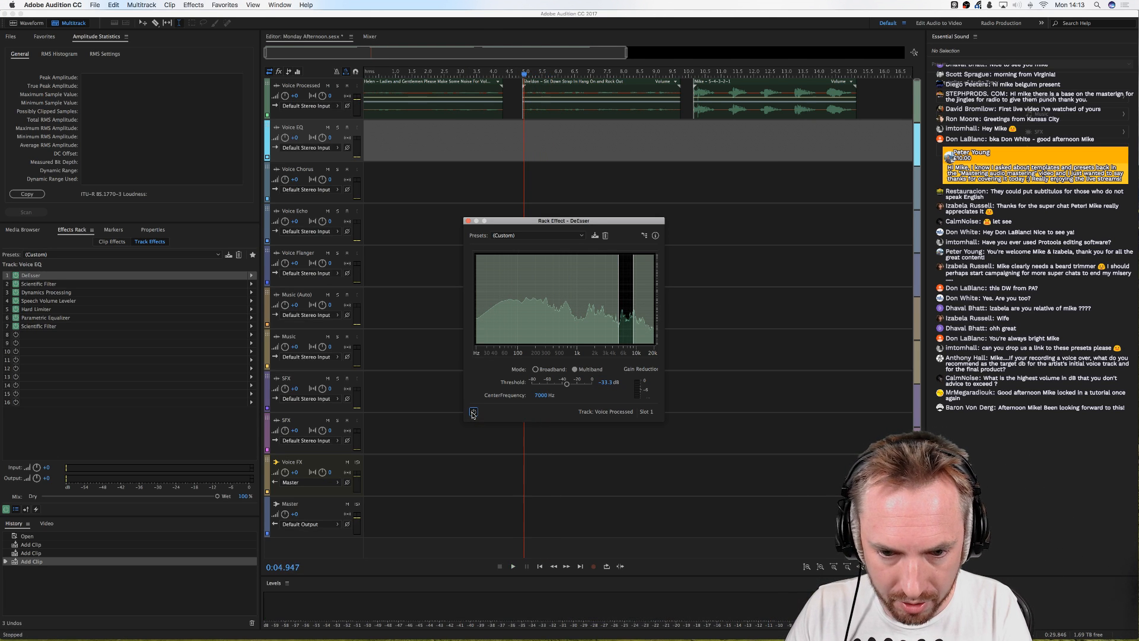
{"action": "key", "text": "space"}
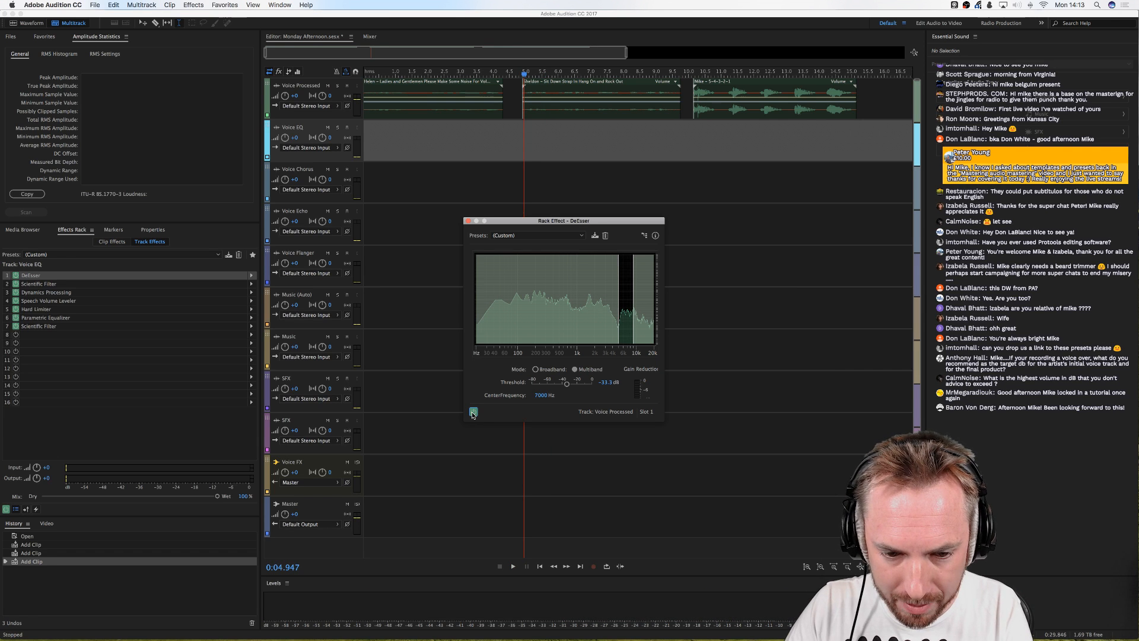
{"action": "left_click", "coordinate": [468, 222]}
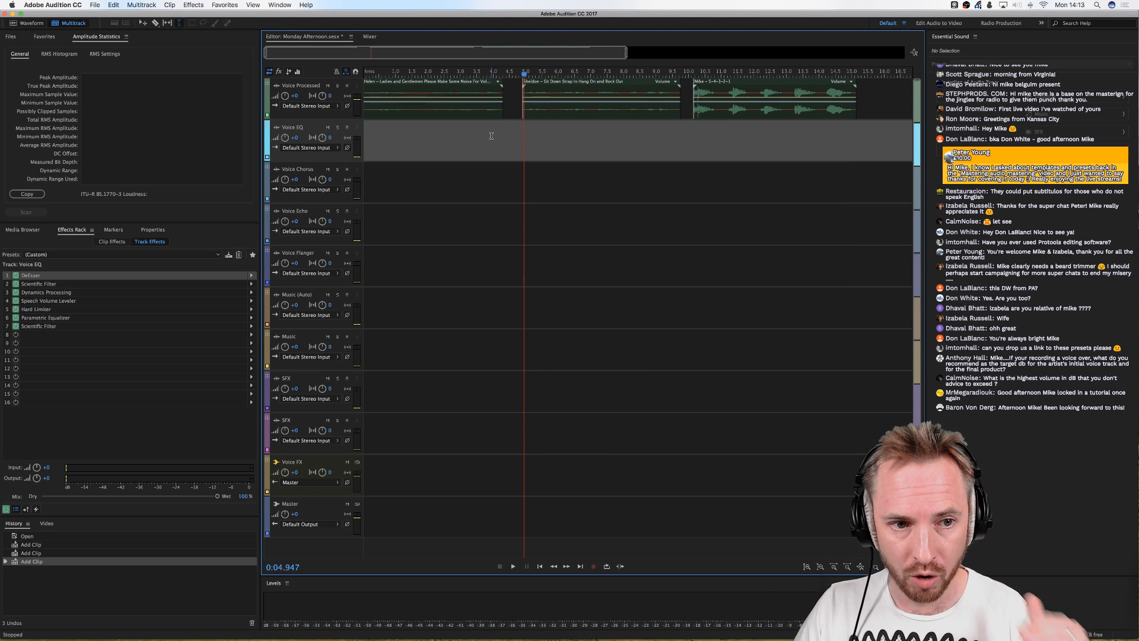
Step: Place the playhead at about 4.8 seconds and select the Scientific Filter effect of the Voice Processed track
{"action": "left_click", "coordinate": [508, 101]}
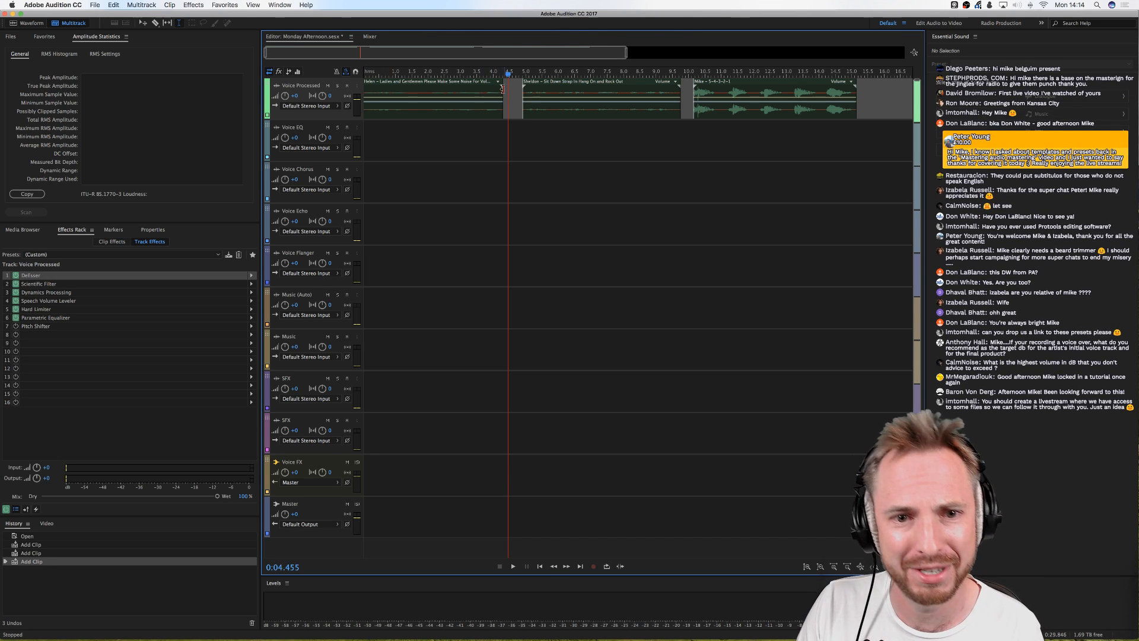
{"action": "left_click", "coordinate": [518, 74]}
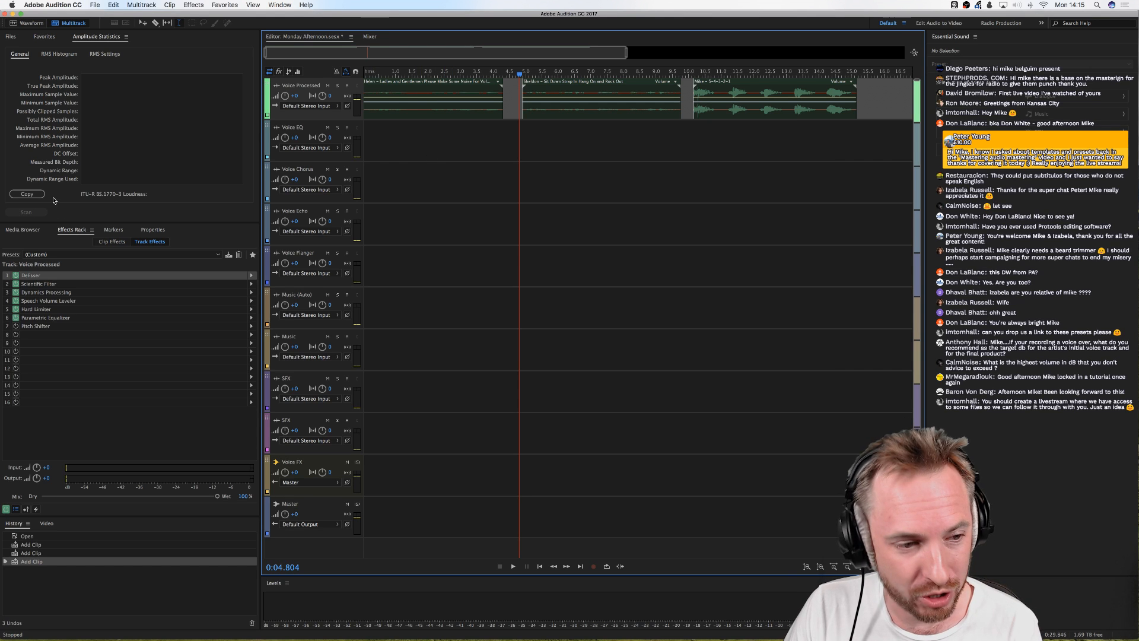
{"action": "left_click", "coordinate": [33, 284]}
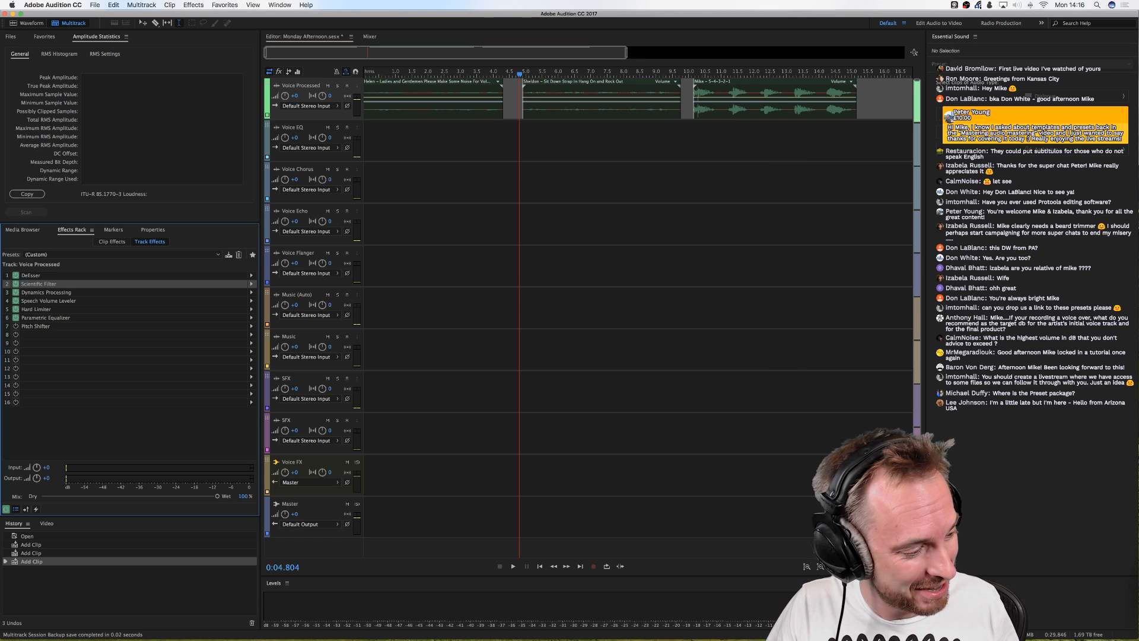
Step: Switch to Google Chrome, look over the Adobe Audition Presets product page and return to Adobe Audition
{"action": "key", "text": "super+Tab"}
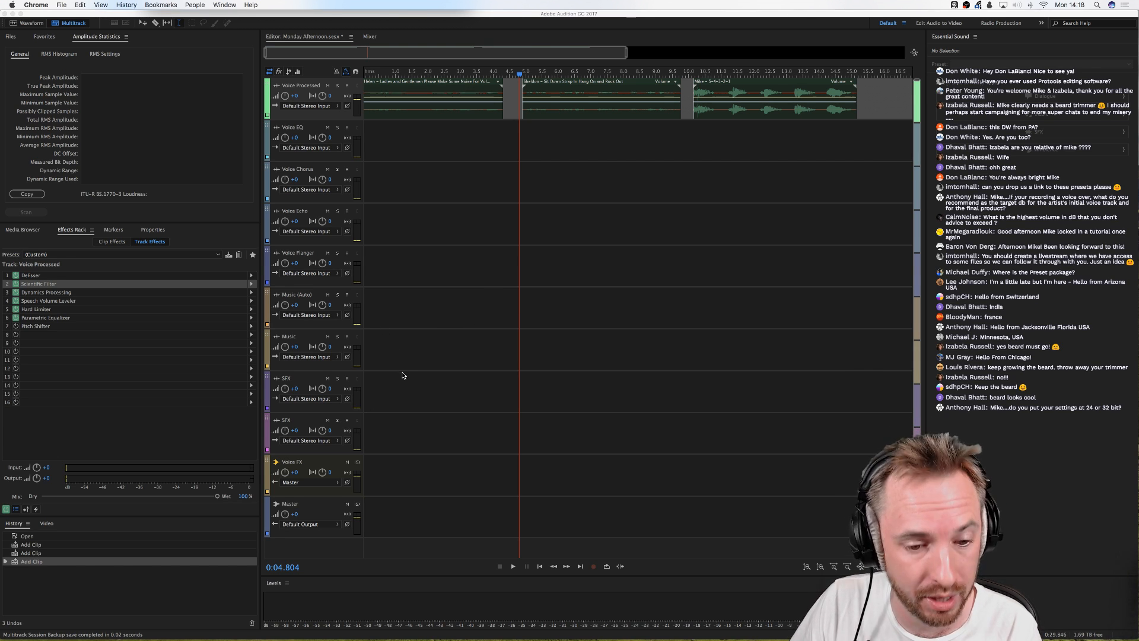
{"action": "mouse_move", "coordinate": [354, 634]}
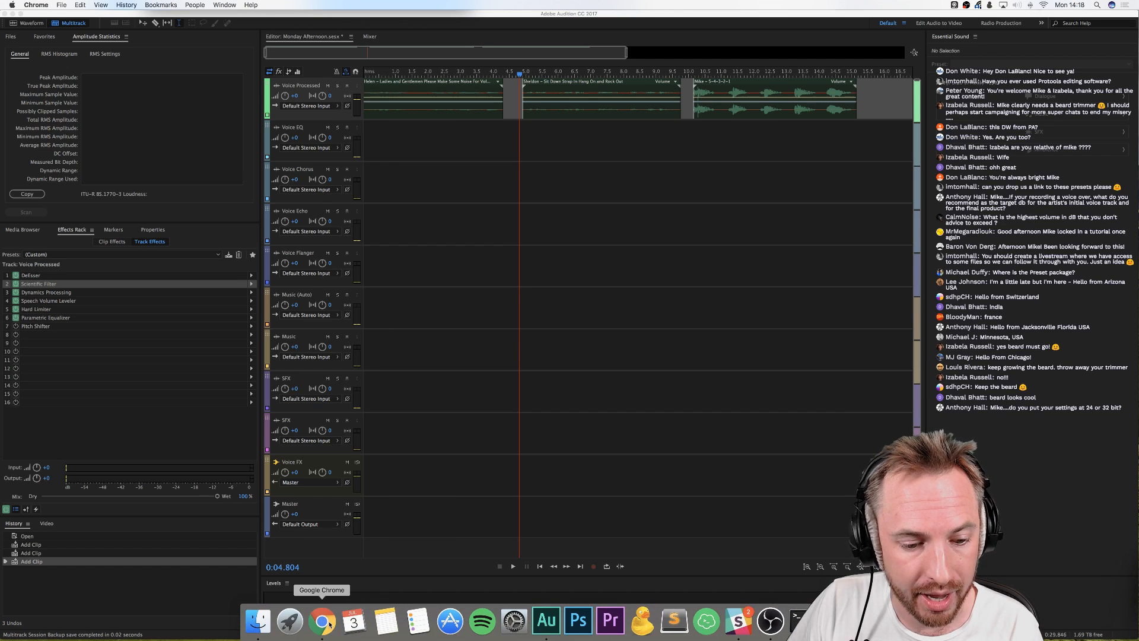
{"action": "left_click", "coordinate": [322, 627]}
{"action": "scroll", "coordinate": [647, 405], "scroll_direction": "up", "scroll_amount": 5}
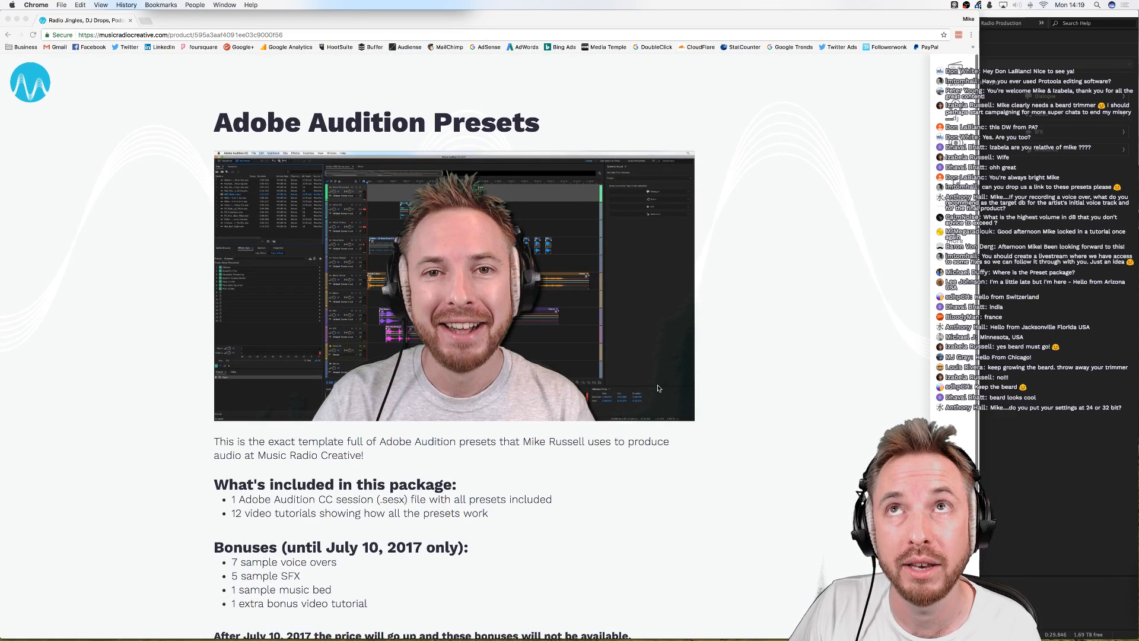
{"action": "scroll", "coordinate": [268, 449], "scroll_direction": "down", "scroll_amount": 3}
{"action": "scroll", "coordinate": [267, 453], "scroll_direction": "up", "scroll_amount": 3}
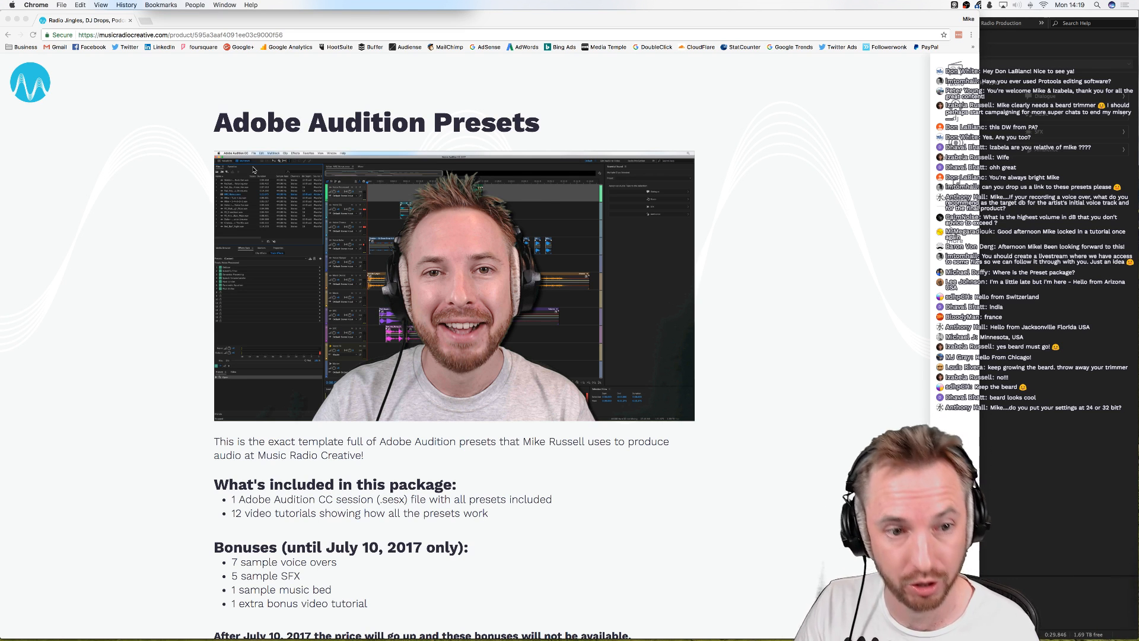
{"action": "left_click", "coordinate": [1031, 310]}
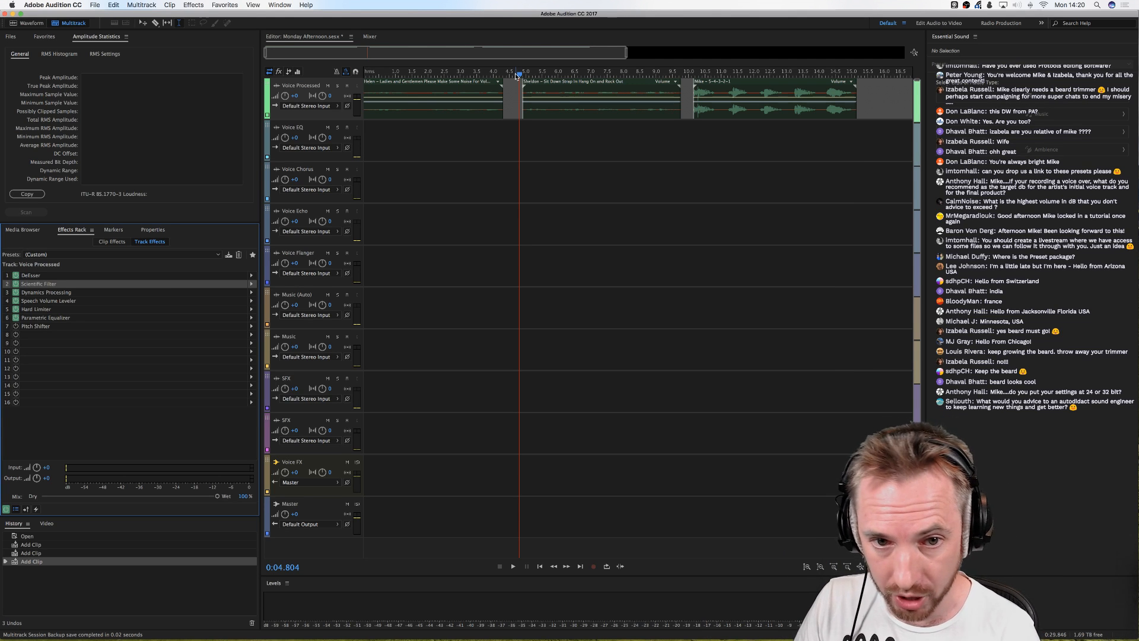
Step: Return the playhead to the start of the session and open the Voice Processed track's Scientific Filter
{"action": "left_click_drag", "start_coordinate": [517, 75], "coordinate": [509, 76]}
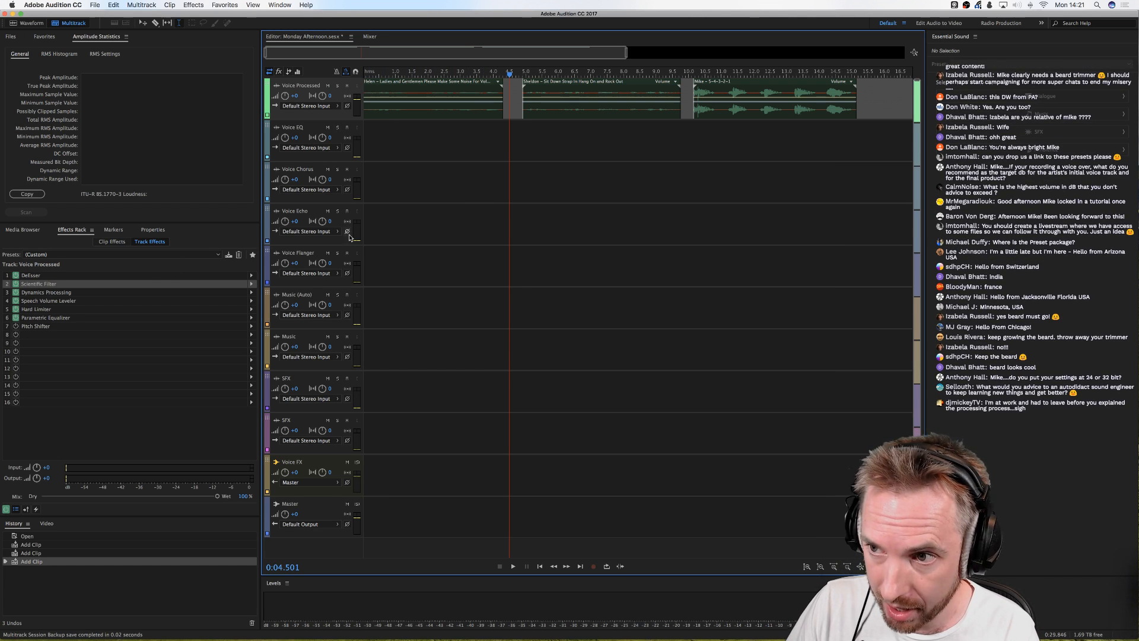
{"action": "left_click", "coordinate": [372, 77]}
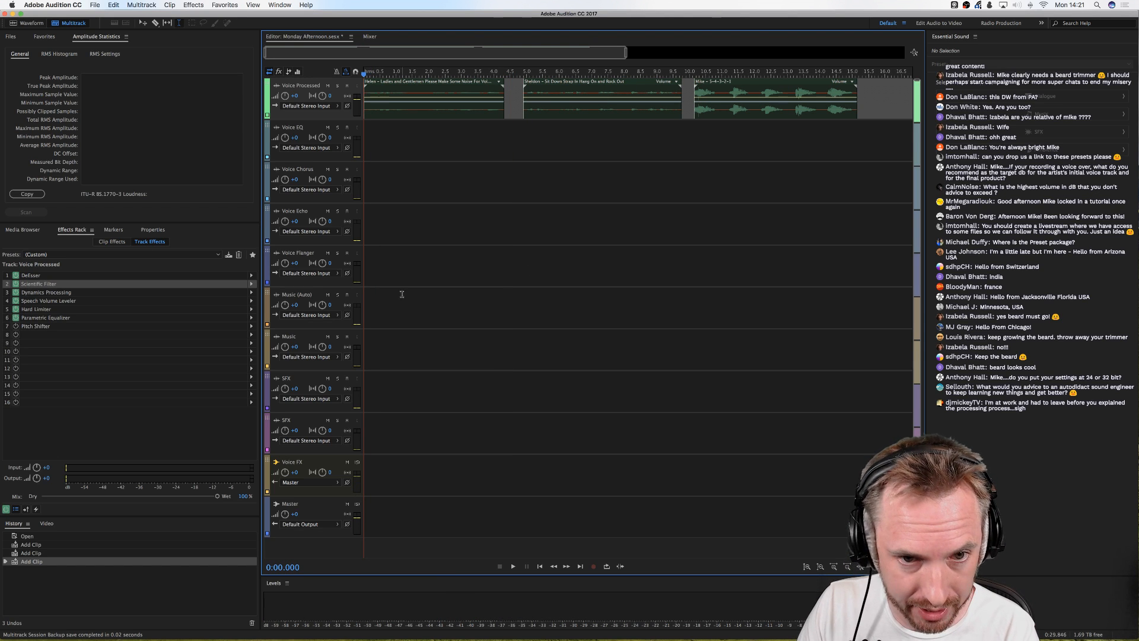
{"action": "left_click", "coordinate": [43, 287]}
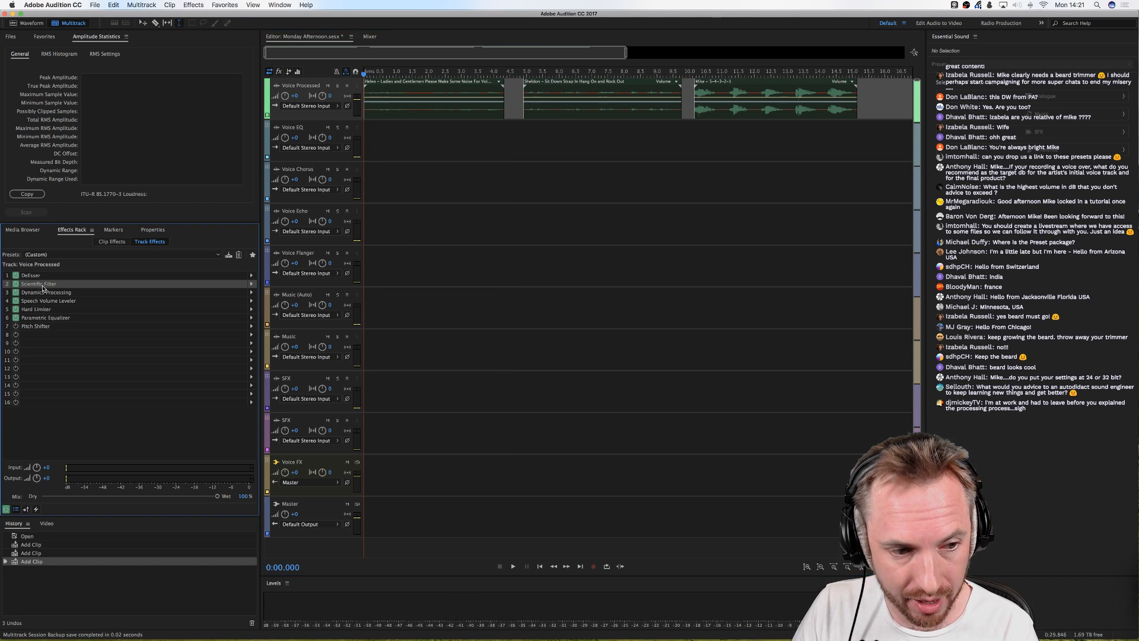
{"action": "double_click", "coordinate": [43, 287]}
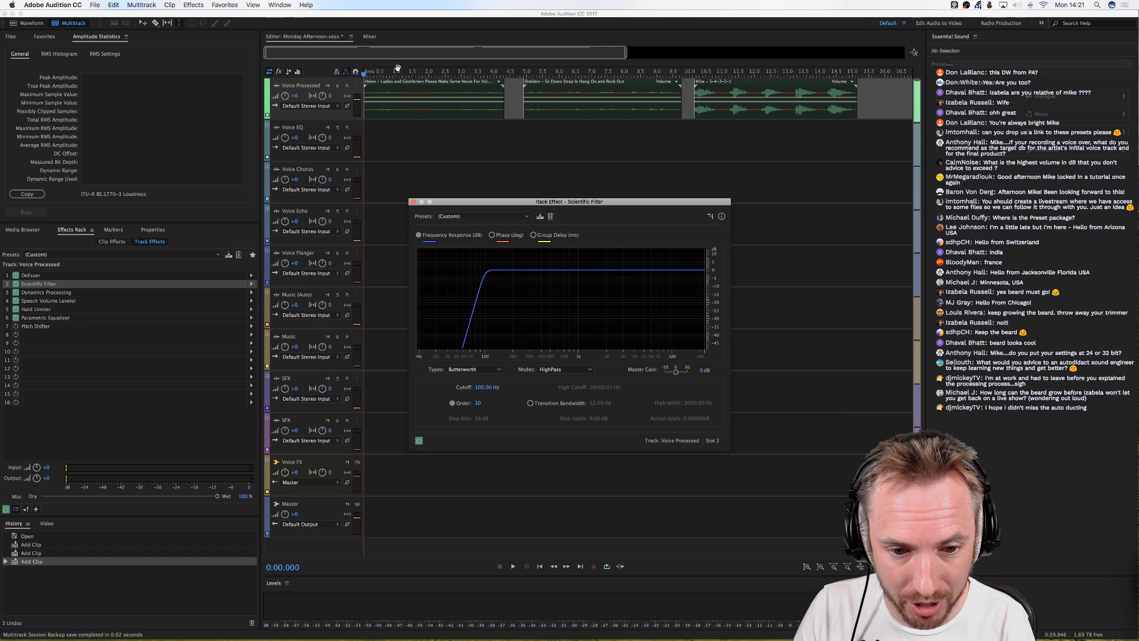
Step: Briefly play the first voice clip and the "Sit Down Strap In" clip to examine their low-frequency content in the Scientific Filter
{"action": "left_click", "coordinate": [364, 75]}
{"action": "key", "text": "space"}
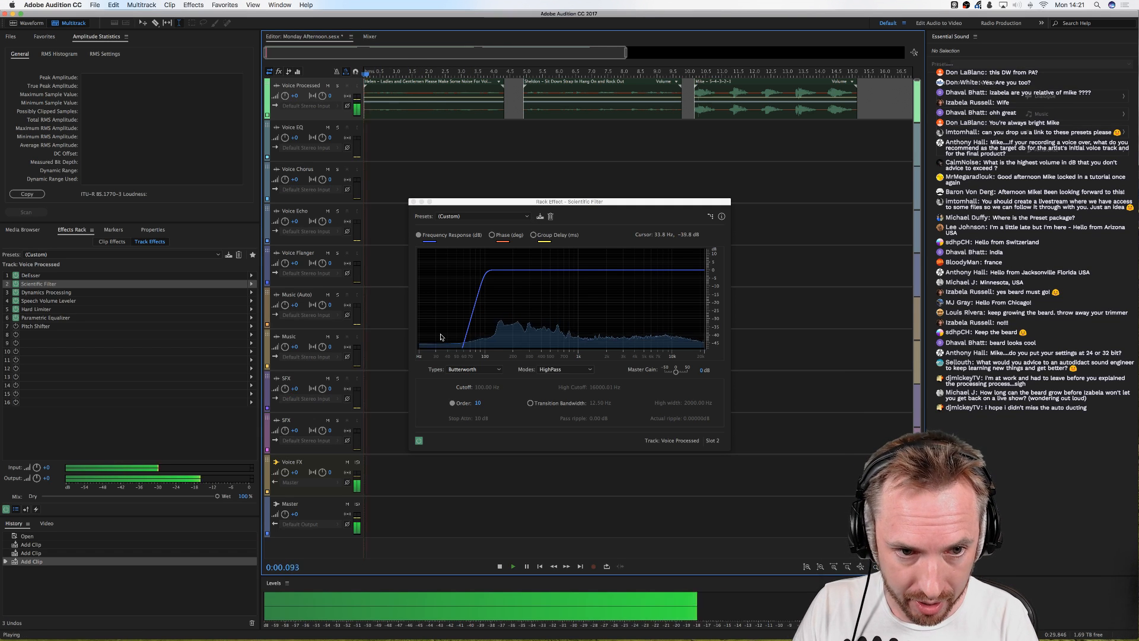
{"action": "key", "text": "space"}
{"action": "left_click", "coordinate": [520, 75]}
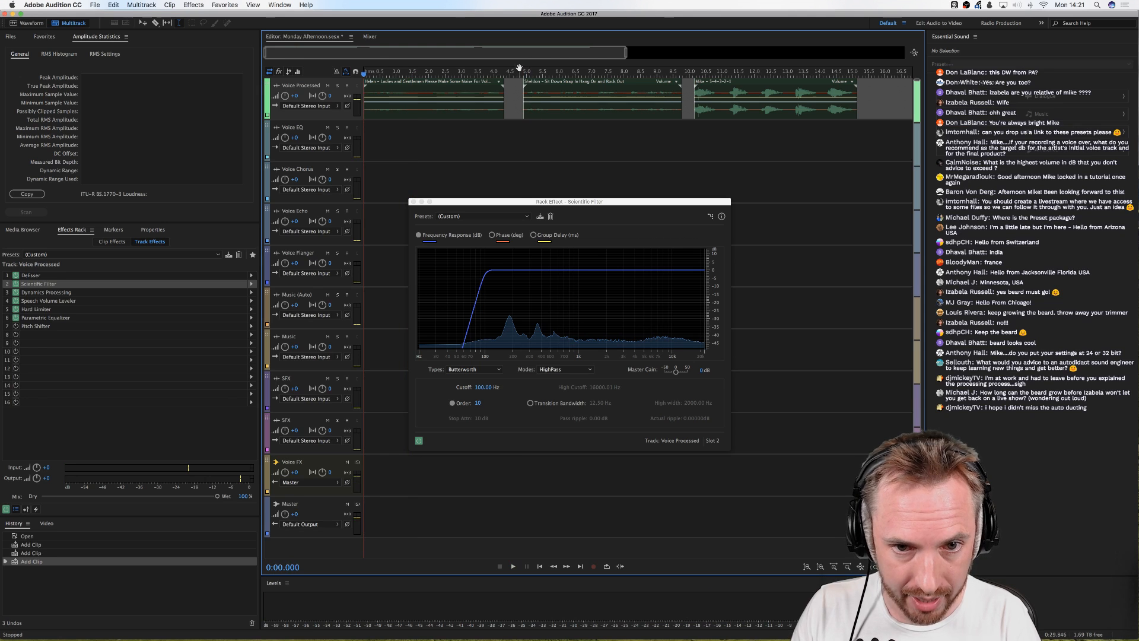
{"action": "key", "text": "space"}
{"action": "key", "text": "space"}
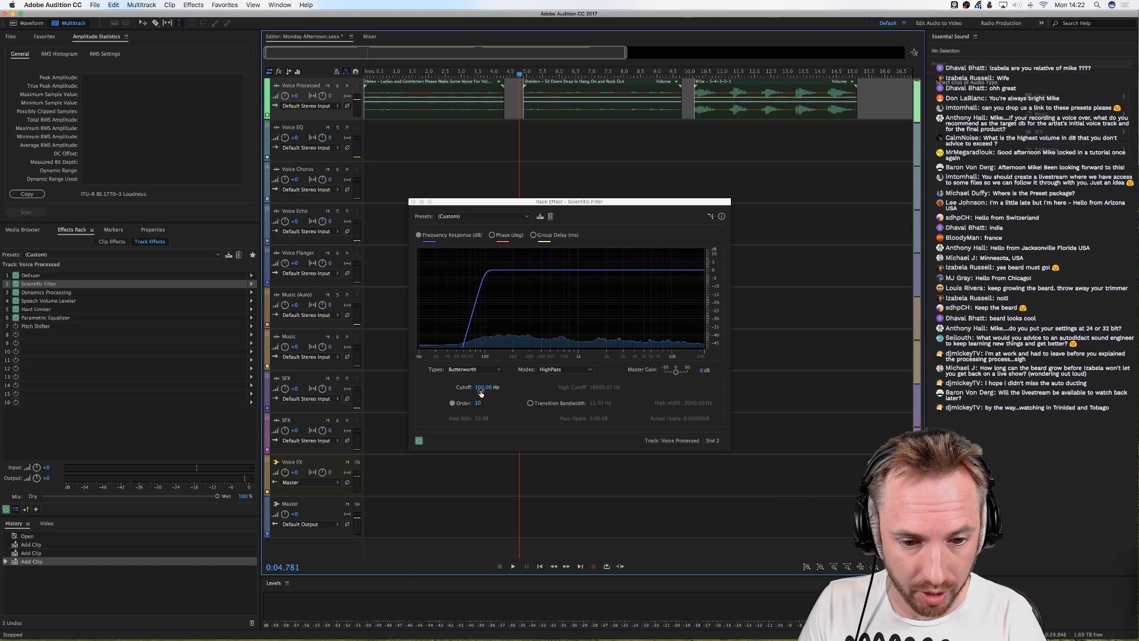
Step: Raise the Scientific Filter's cutoff to 500 Hz in two stages, playing the "Sit Down Strap In" clip after each change
{"action": "left_click_drag", "start_coordinate": [482, 389], "coordinate": [706, 427]}
{"action": "key", "text": "space"}
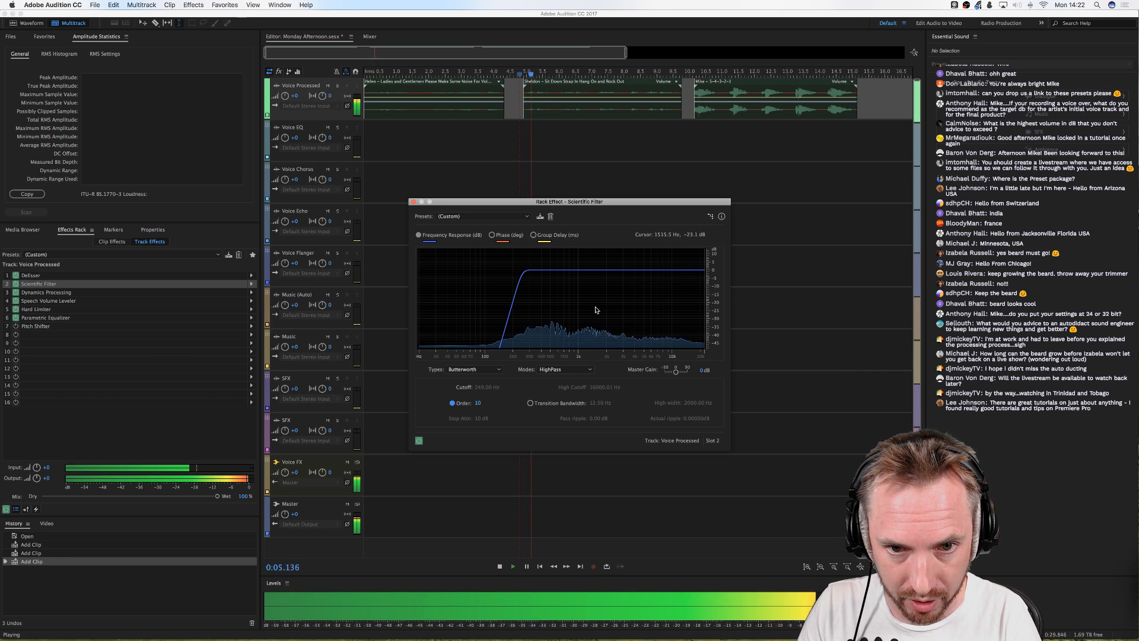
{"action": "key", "text": "space"}
{"action": "left_click_drag", "start_coordinate": [484, 387], "coordinate": [493, 283]}
{"action": "key", "text": "space"}
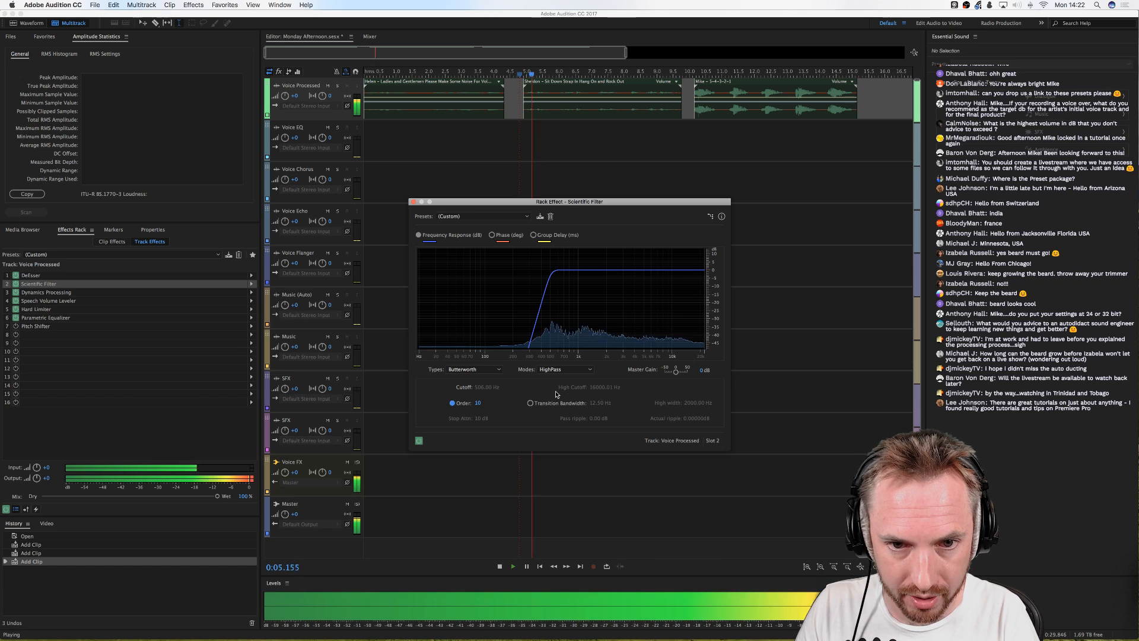
{"action": "key", "text": "space"}
{"action": "key", "text": "space"}
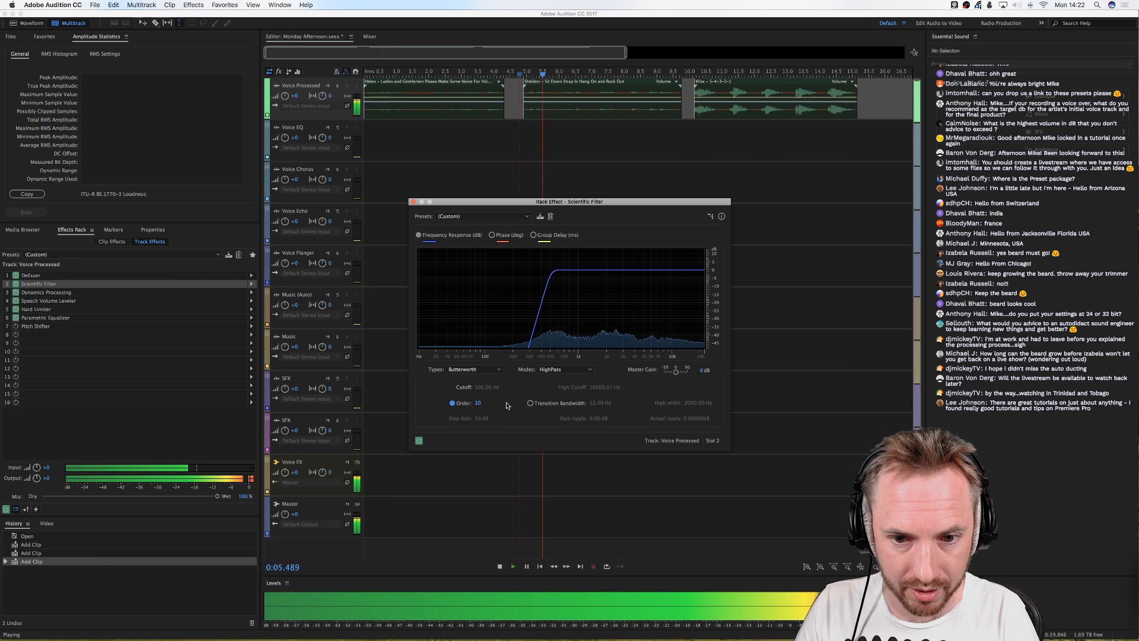
{"action": "key", "text": "space"}
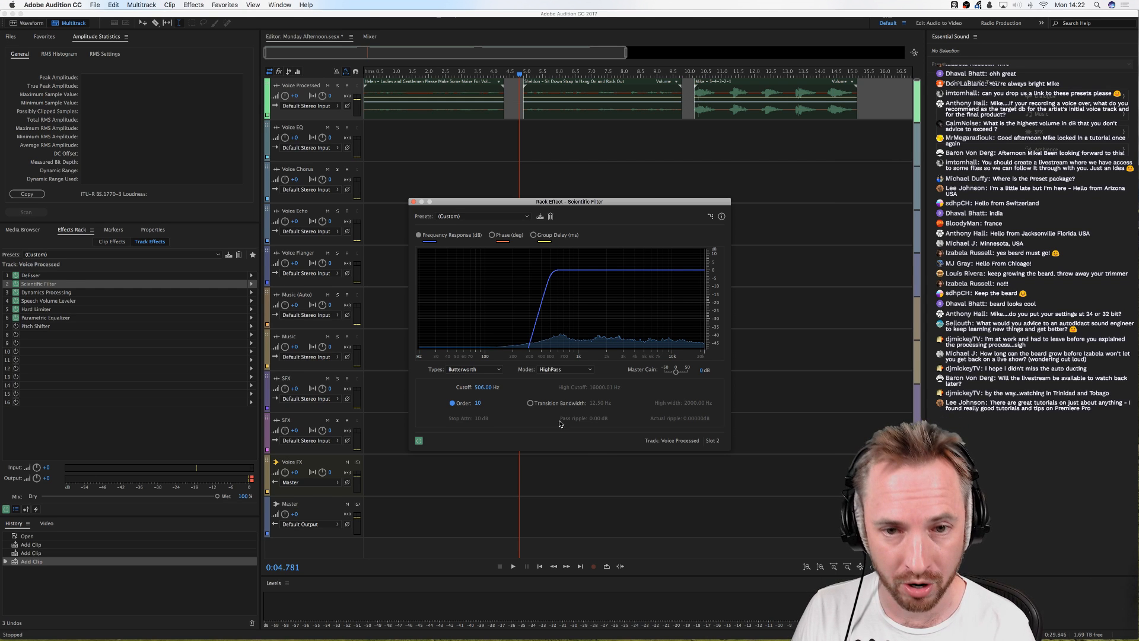
Step: Set the Scientific Filter's cutoff to 100 Hz and close the effect window
{"action": "left_click", "coordinate": [481, 388]}
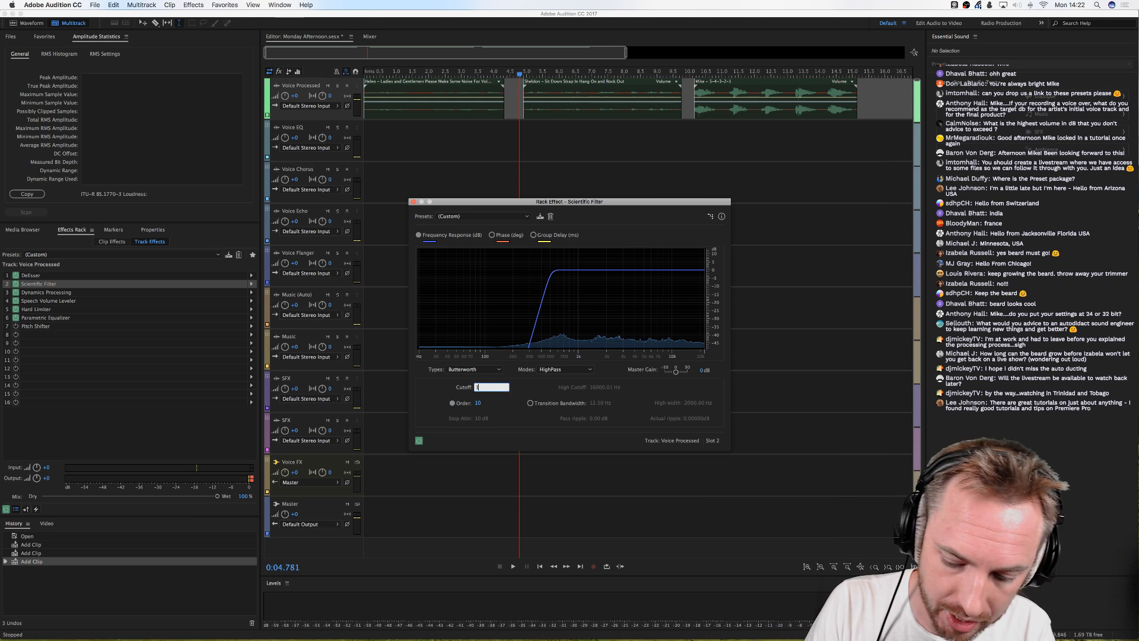
{"action": "type", "text": "100"}
{"action": "key", "text": "Return"}
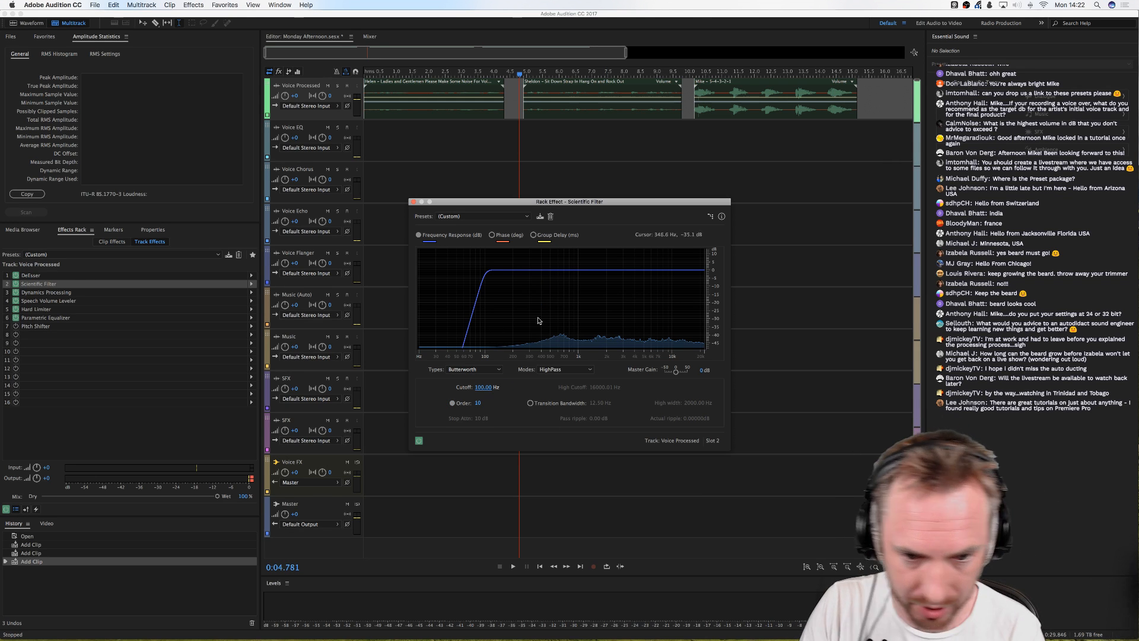
{"action": "left_click", "coordinate": [413, 201]}
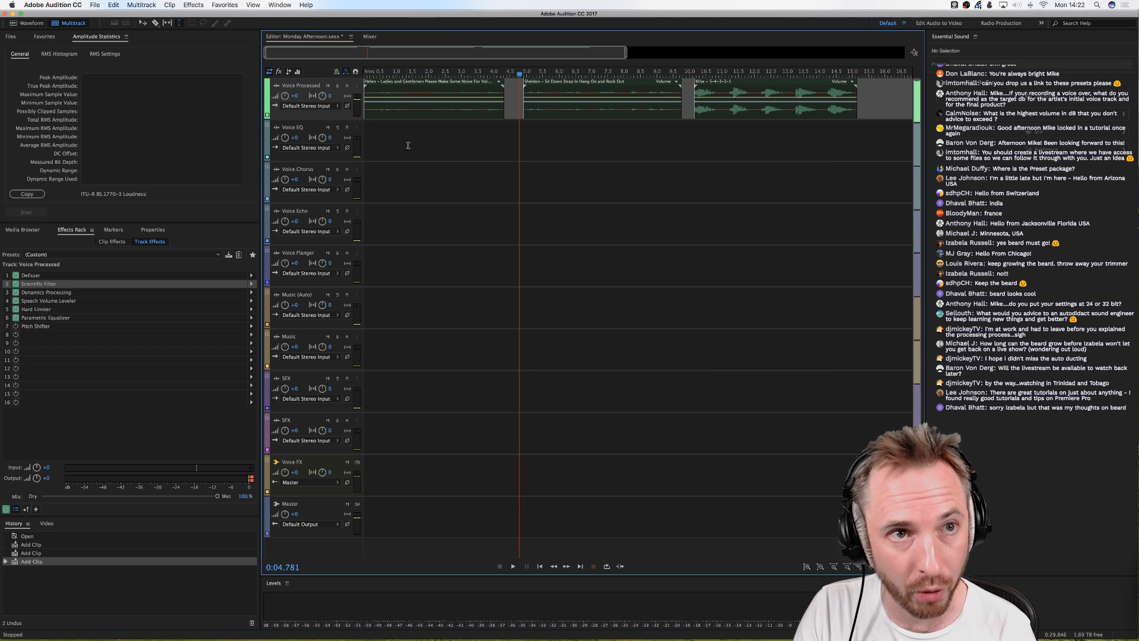
Step: Open the Voice Processed track's Dynamics Processing effect and select the first count of the 5-4-3-2-1 clip, ending at about 10.85 seconds
{"action": "double_click", "coordinate": [47, 293]}
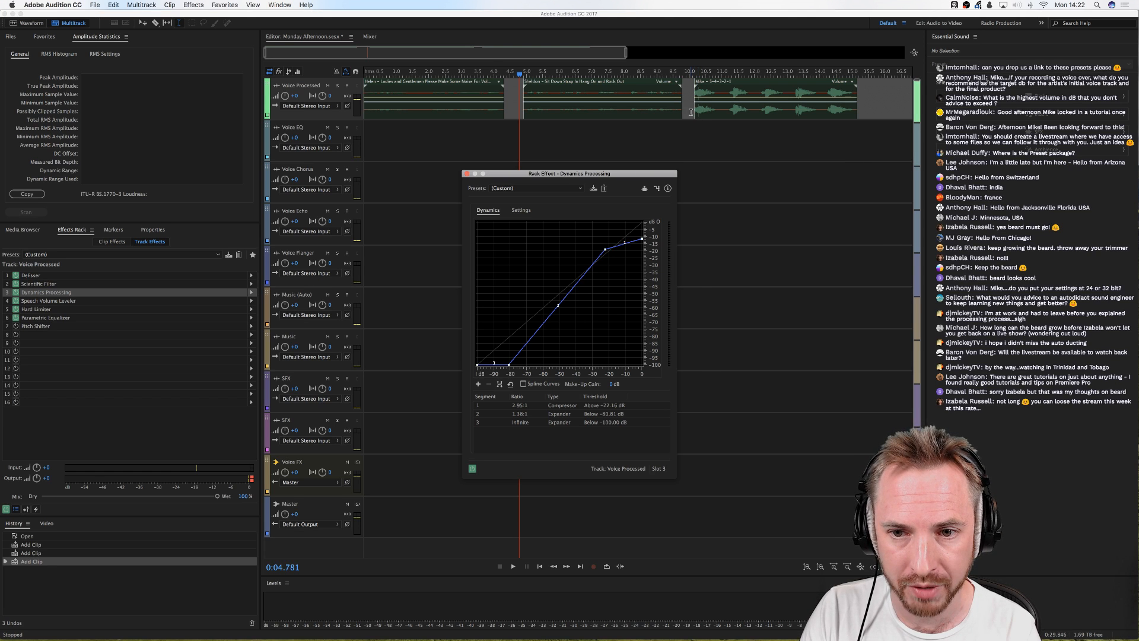
{"action": "left_click_drag", "start_coordinate": [692, 116], "coordinate": [715, 119]}
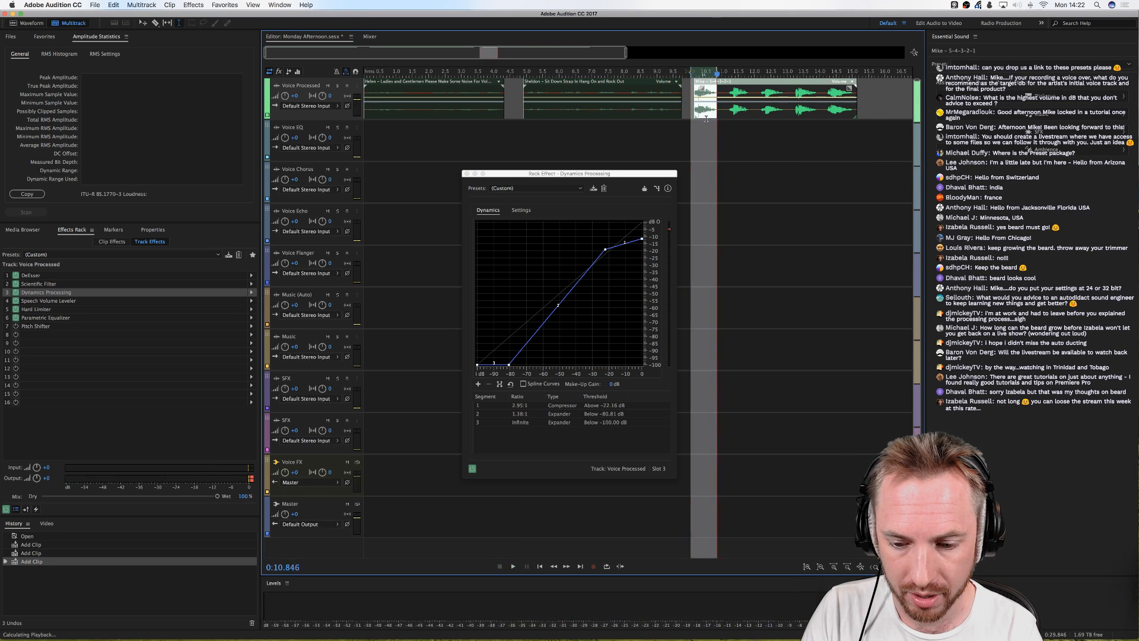
Step: Open the 5-4-3-2-1 clip in the Waveform editor, play its first count and return to the multitrack session
{"action": "double_click", "coordinate": [698, 109]}
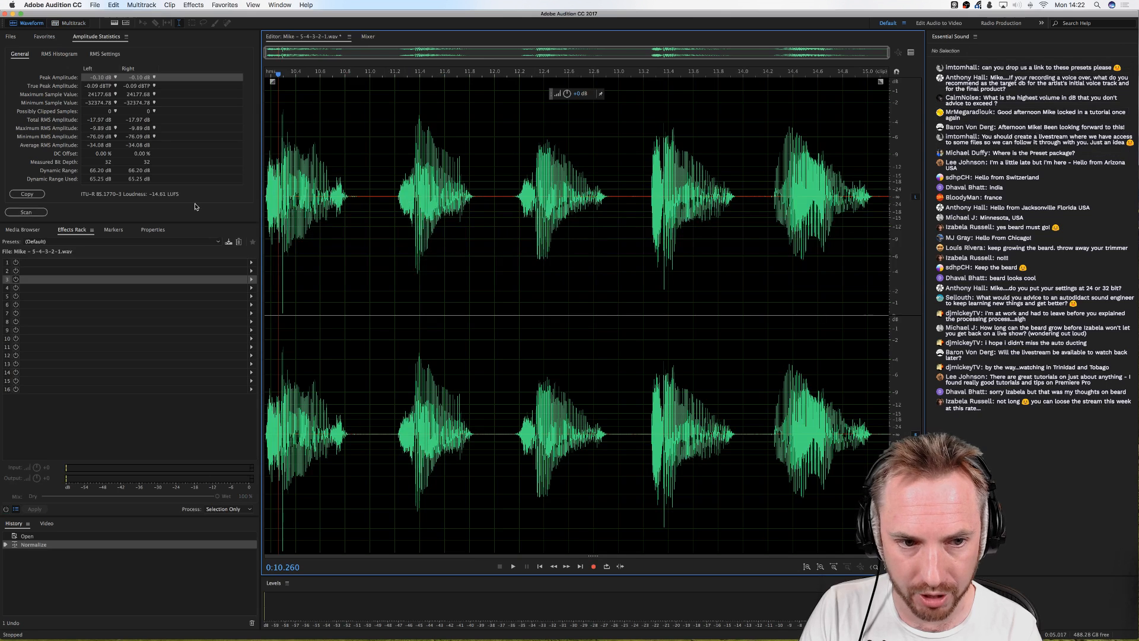
{"action": "left_click_drag", "start_coordinate": [354, 188], "coordinate": [265, 190]}
{"action": "key", "text": "space"}
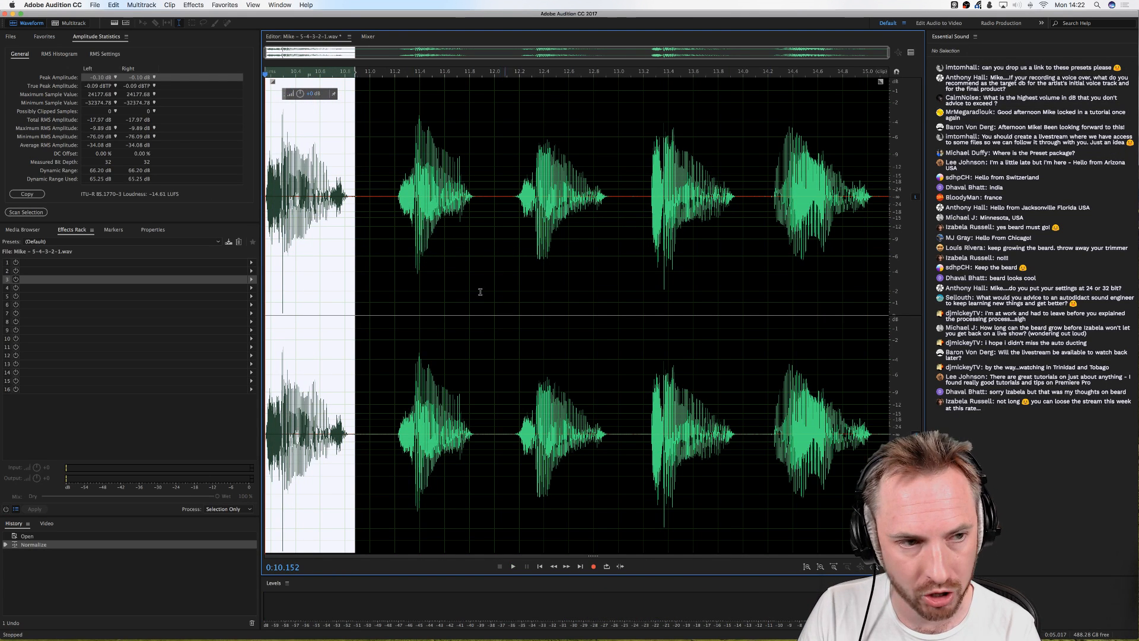
{"action": "left_click", "coordinate": [73, 23]}
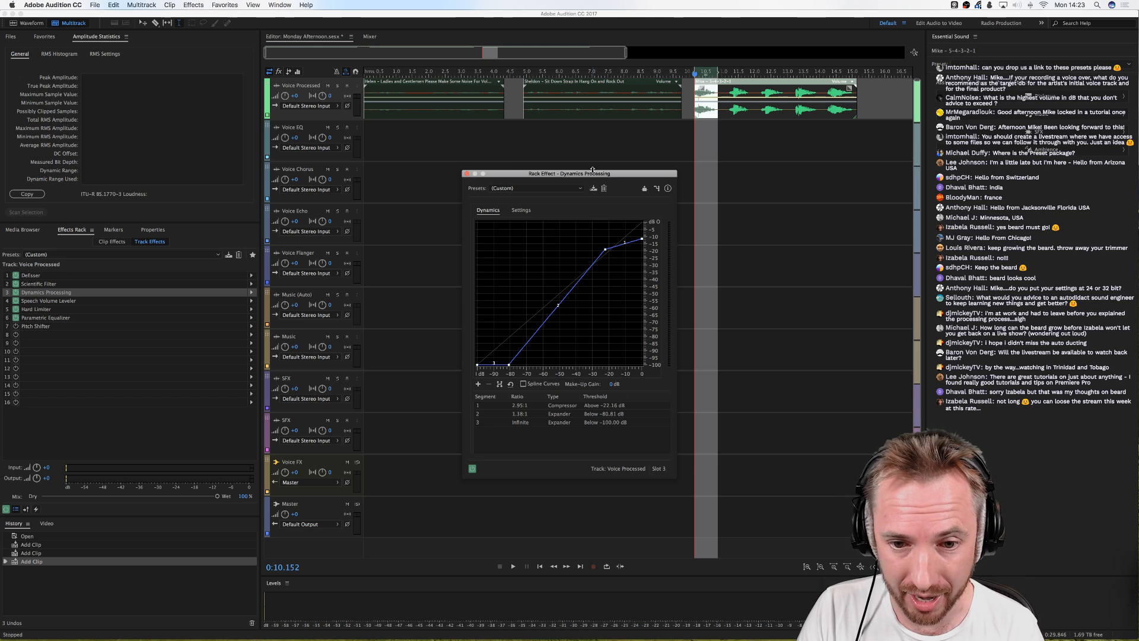
Step: Save the Dynamics Processing settings as a preset named "MRC Dynamics" and close the effect window
{"action": "left_click", "coordinate": [592, 190]}
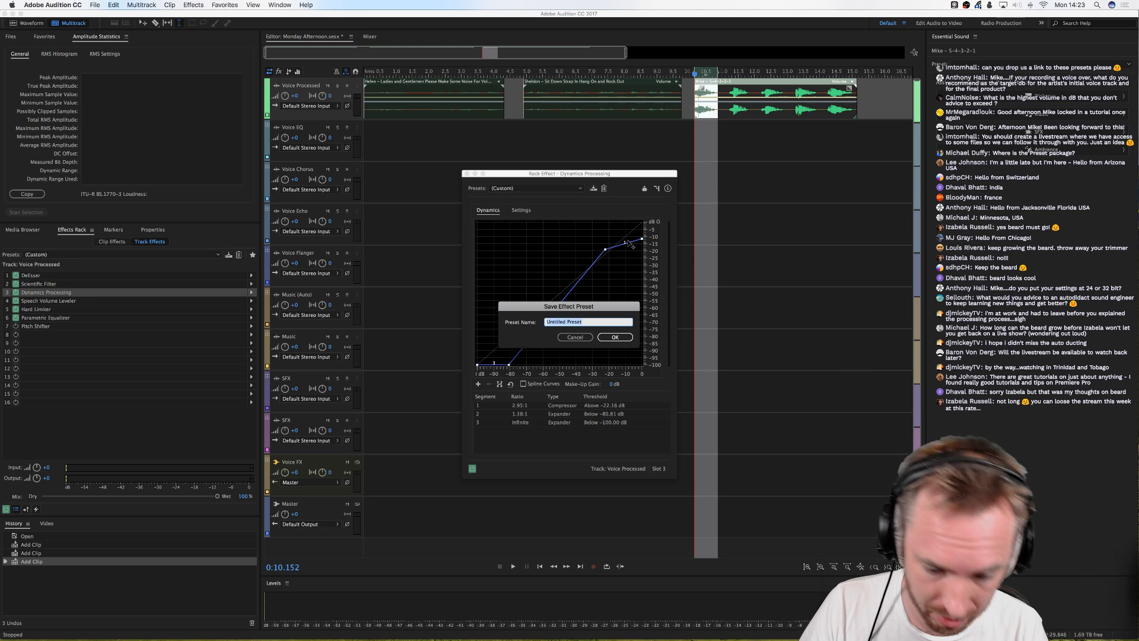
{"action": "type", "text": "MRC Dy"}
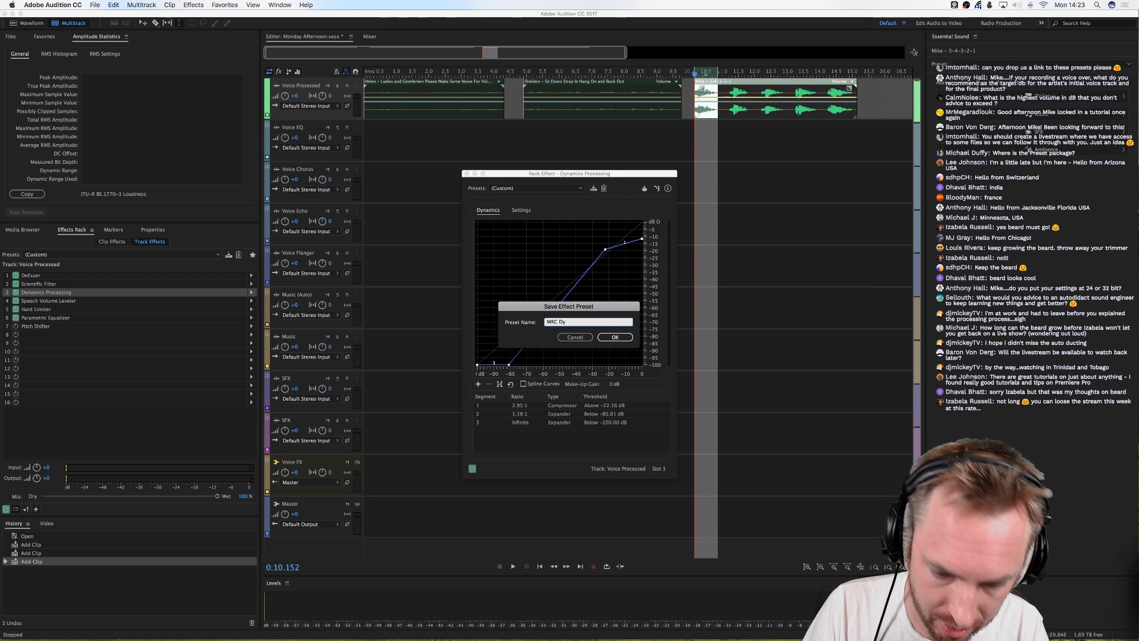
{"action": "type", "text": "namics"}
{"action": "key", "text": "Return"}
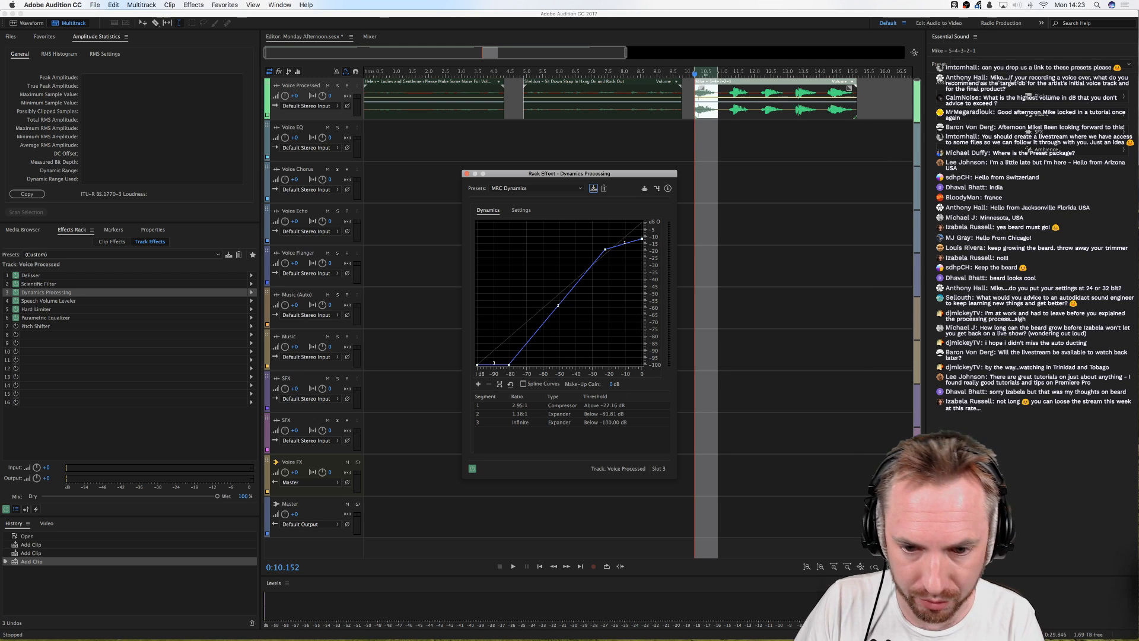
{"action": "left_click", "coordinate": [467, 173]}
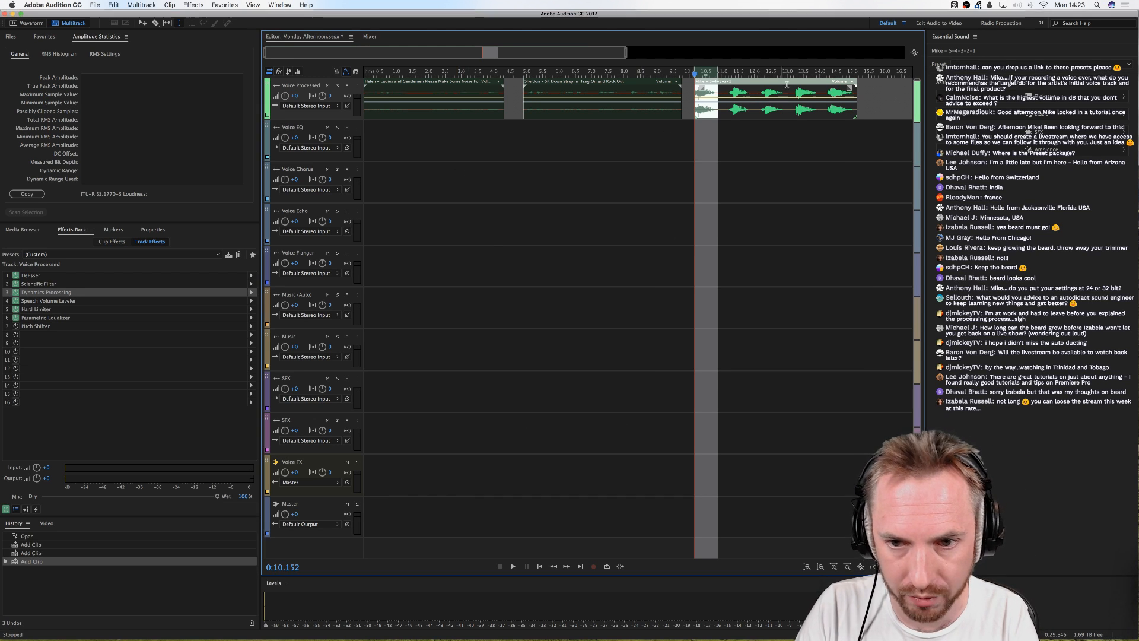
Step: Open the 5-4-3-2-1 clip in the Waveform editor and undo its Normalize operation
{"action": "key", "text": "9"}
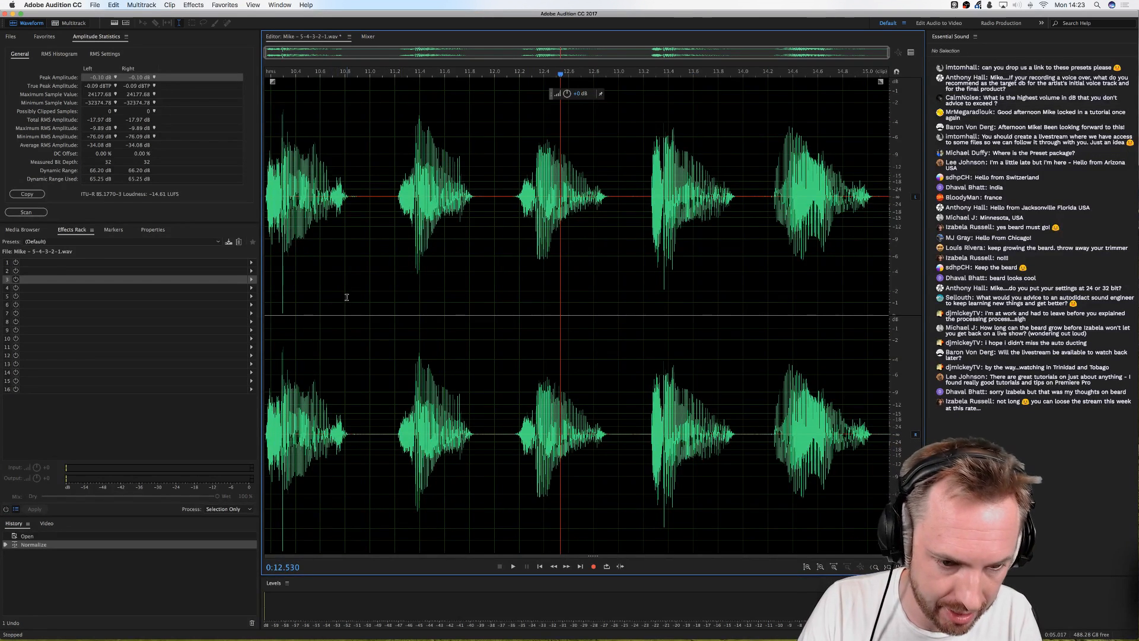
{"action": "key", "text": "super+z"}
{"action": "left_click", "coordinate": [289, 230]}
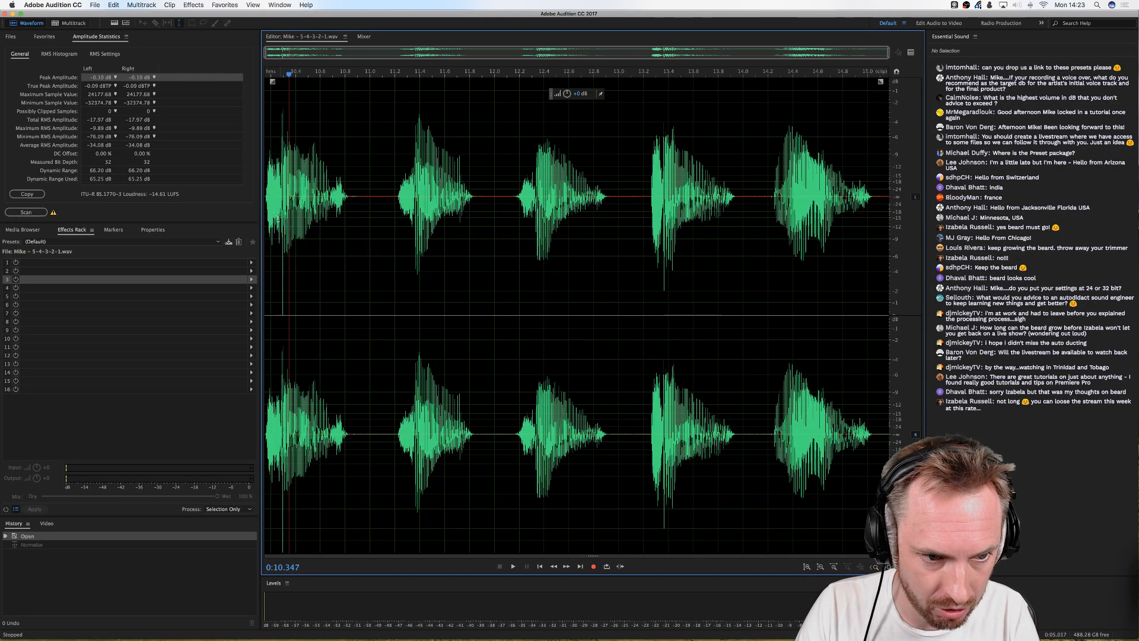
Step: Select the clip's first count up to about 11.0 seconds, enlarge the level meters and play the selection
{"action": "left_click_drag", "start_coordinate": [266, 210], "coordinate": [370, 207]}
{"action": "key", "text": "space"}
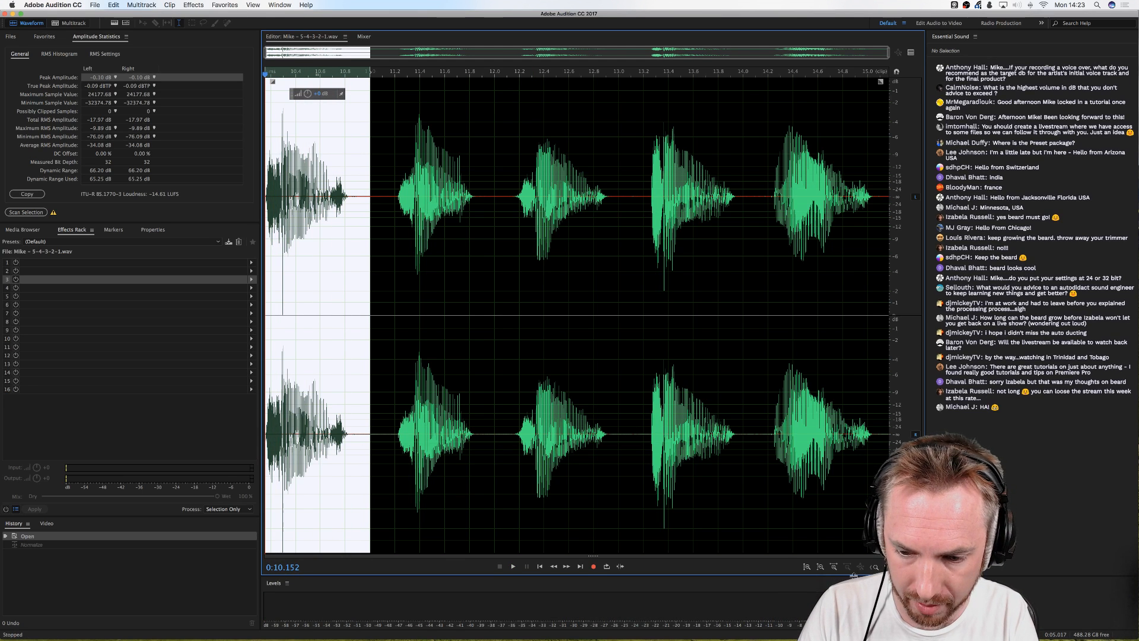
{"action": "left_click_drag", "start_coordinate": [846, 575], "coordinate": [841, 313]}
{"action": "key", "text": "space"}
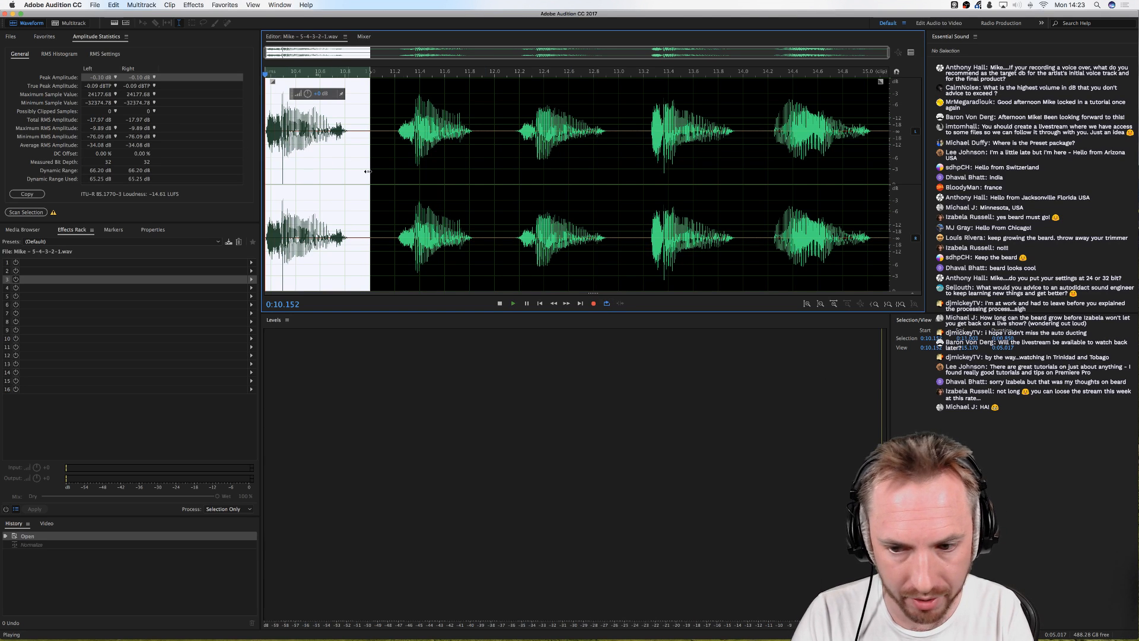
{"action": "key", "text": "space"}
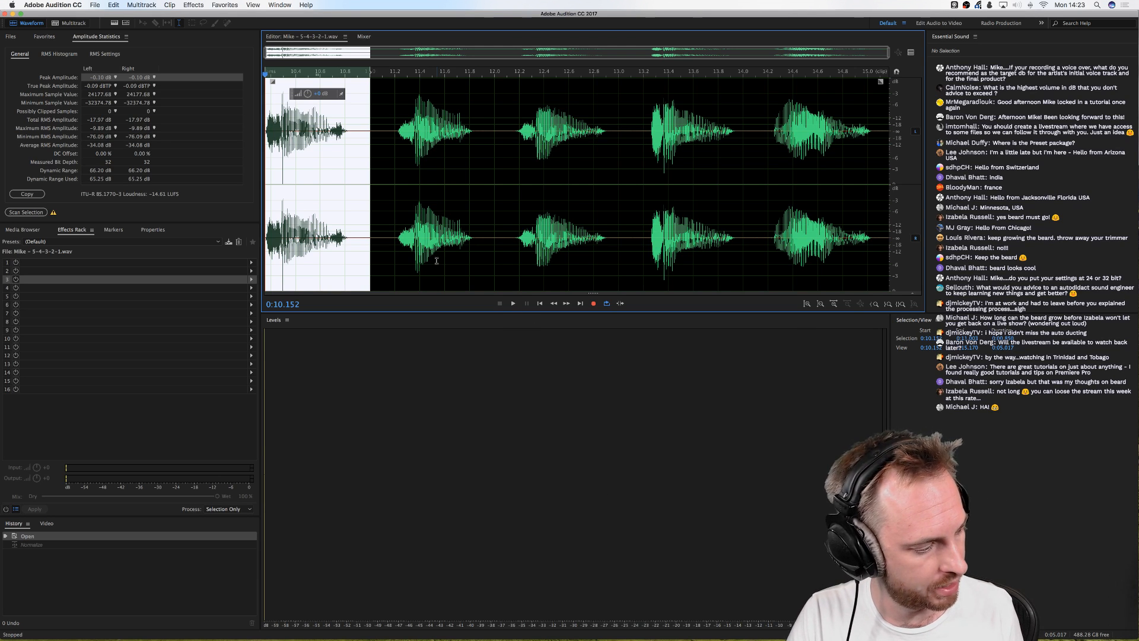
Step: Open the Dynamics Processing effect for the selected first count of the 5-4-3-2-1 clip
{"action": "left_click", "coordinate": [193, 4]}
{"action": "mouse_move", "coordinate": [235, 111]}
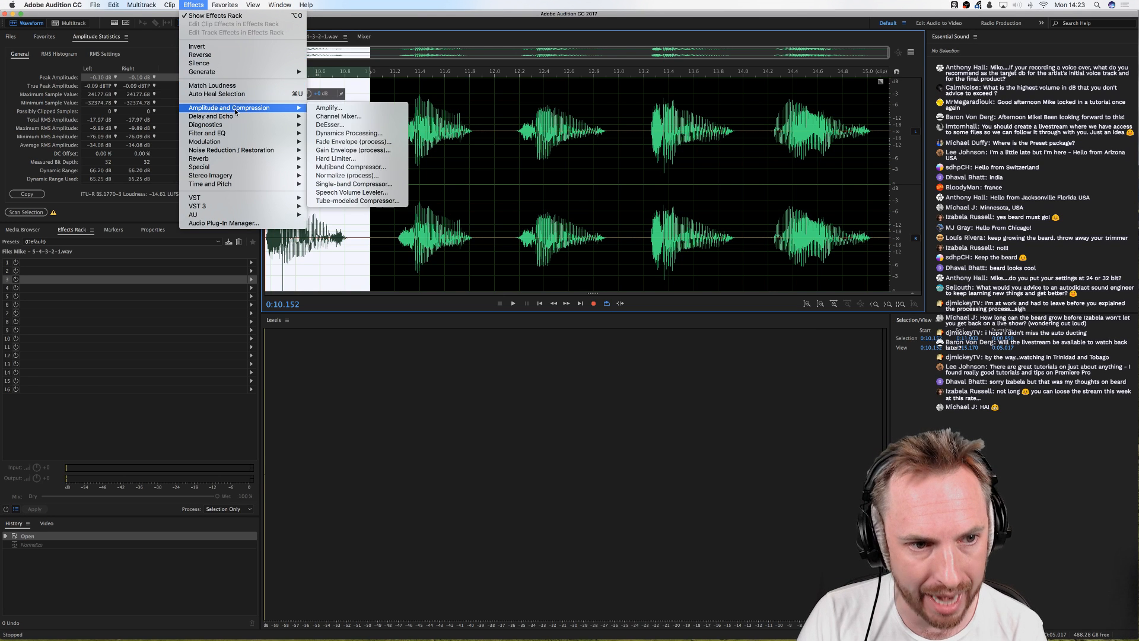
{"action": "left_click", "coordinate": [361, 134]}
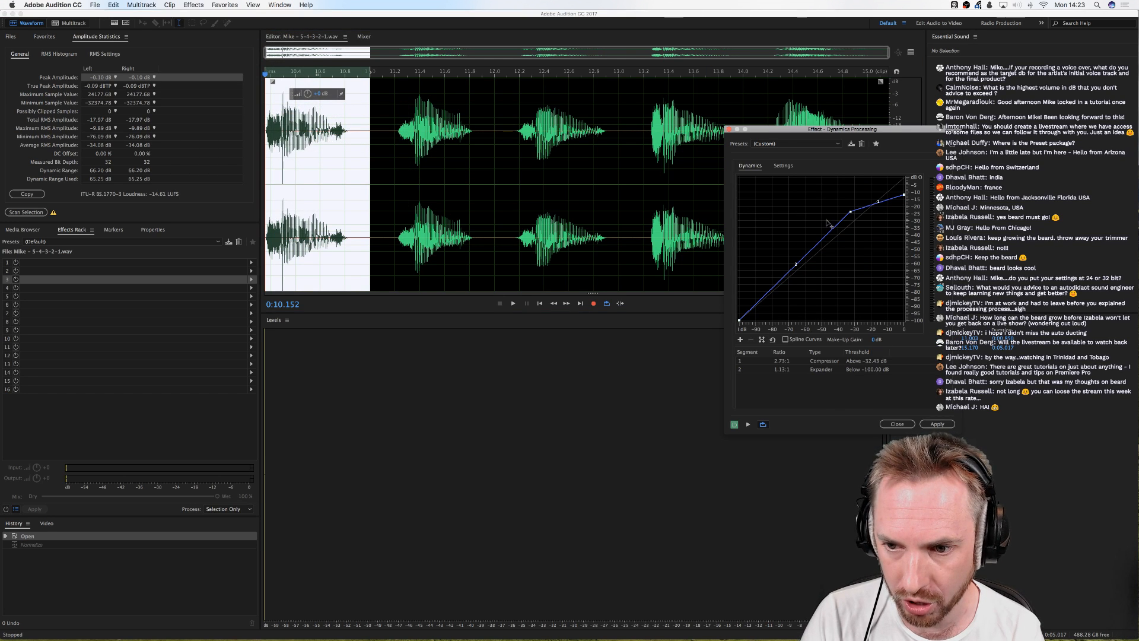
Step: Load the MRC Dynamics preset in Dynamics Processing, then audition the selected first count with the Preview Editor shown
{"action": "left_click", "coordinate": [795, 144]}
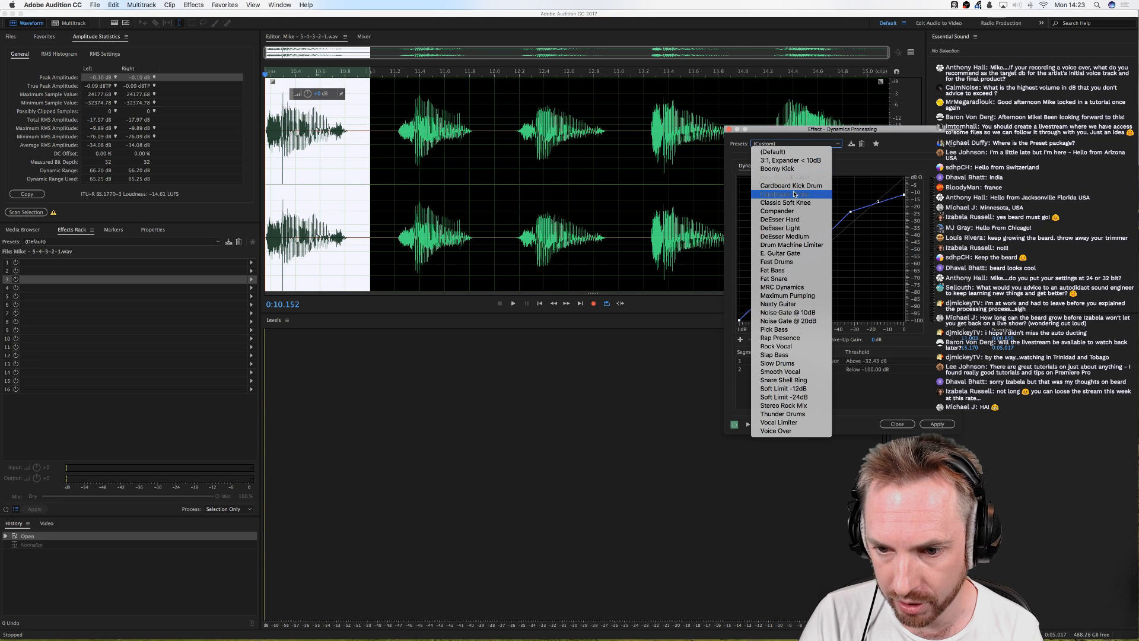
{"action": "left_click", "coordinate": [786, 287]}
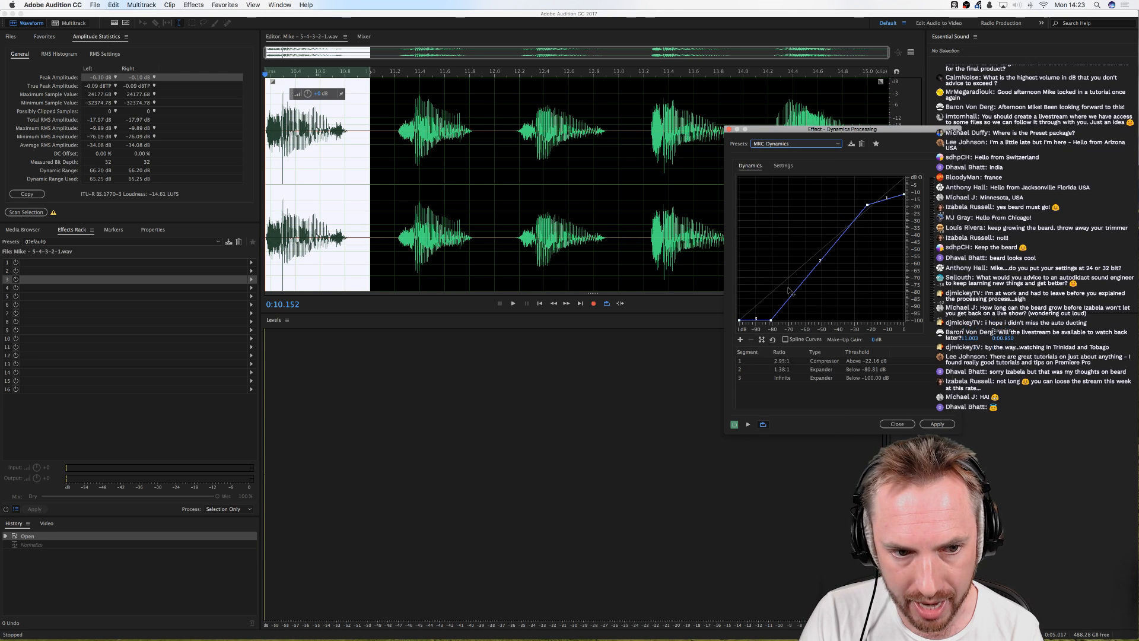
{"action": "left_click", "coordinate": [911, 53]}
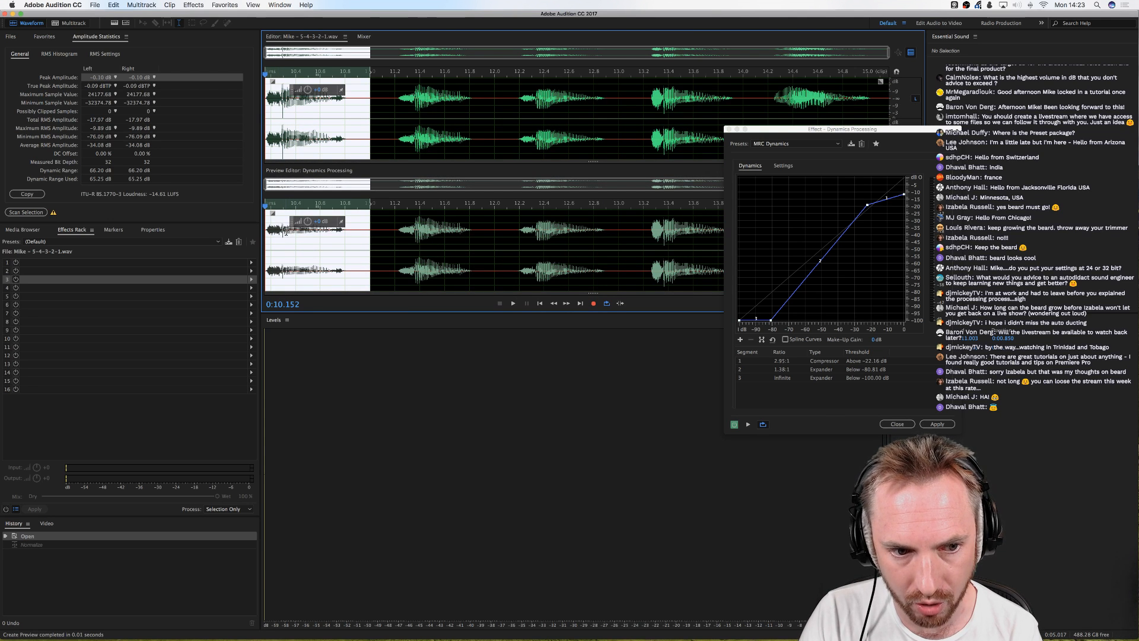
{"action": "key", "text": "space"}
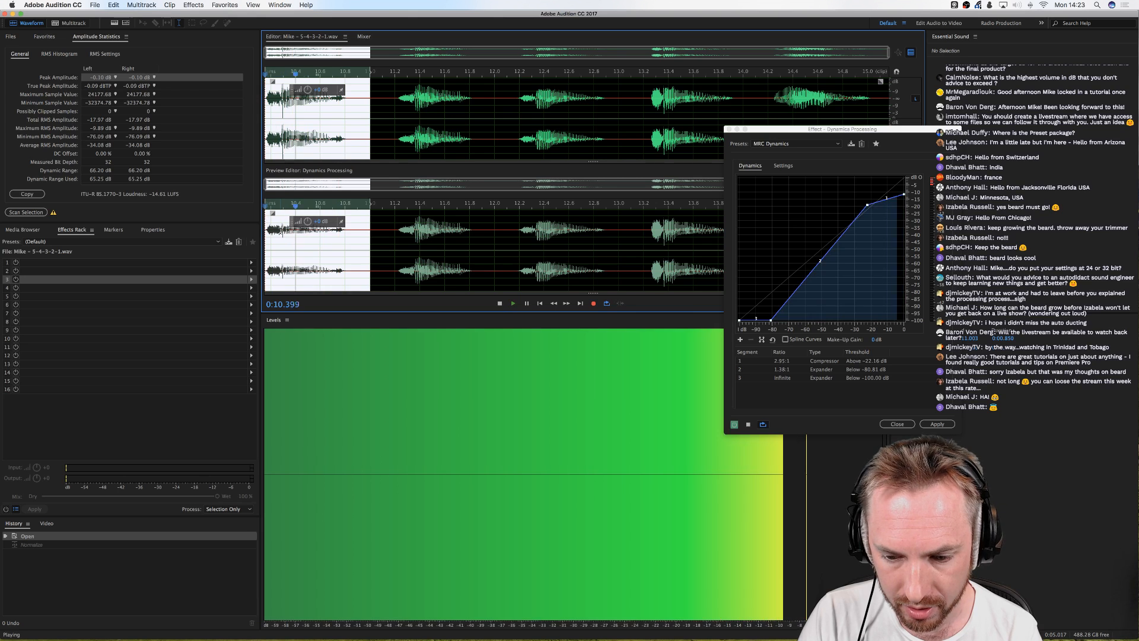
{"action": "key", "text": "space"}
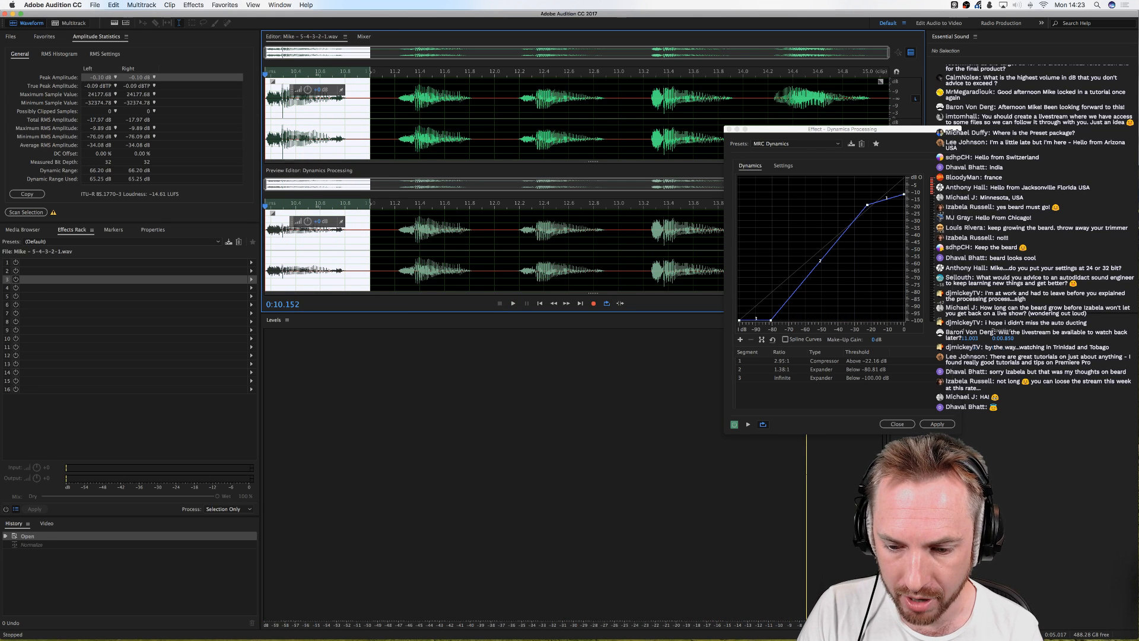
{"action": "key", "text": "space"}
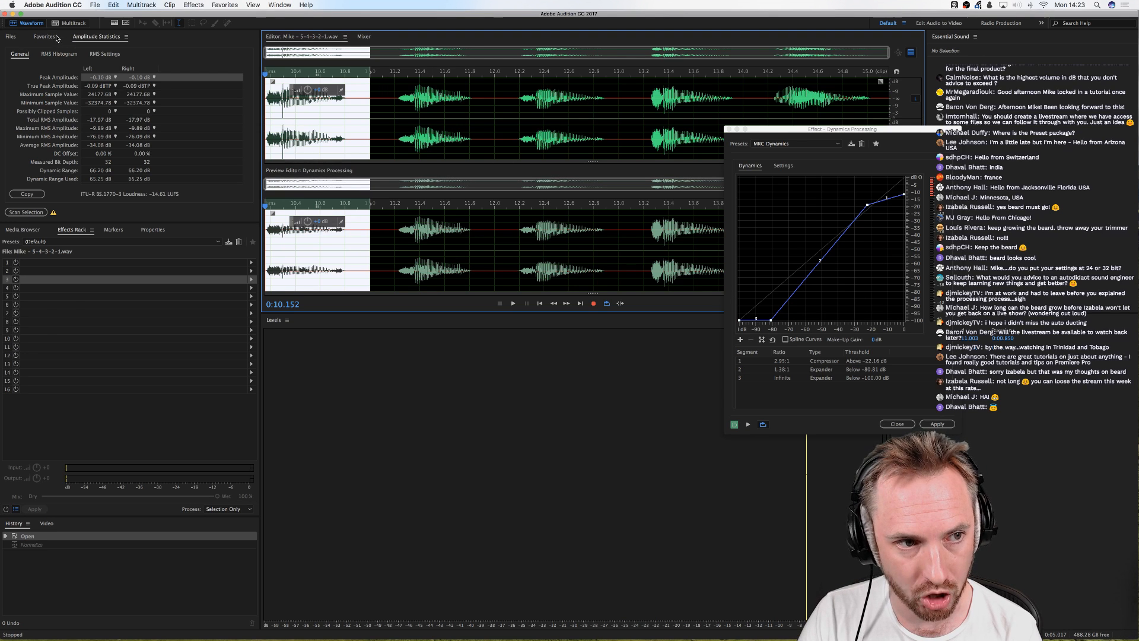
Step: Return to the multitrack session with all tracks in view and open the Speech Volume Leveler on the Voice Processed track
{"action": "left_click", "coordinate": [70, 22]}
{"action": "key", "text": "space"}
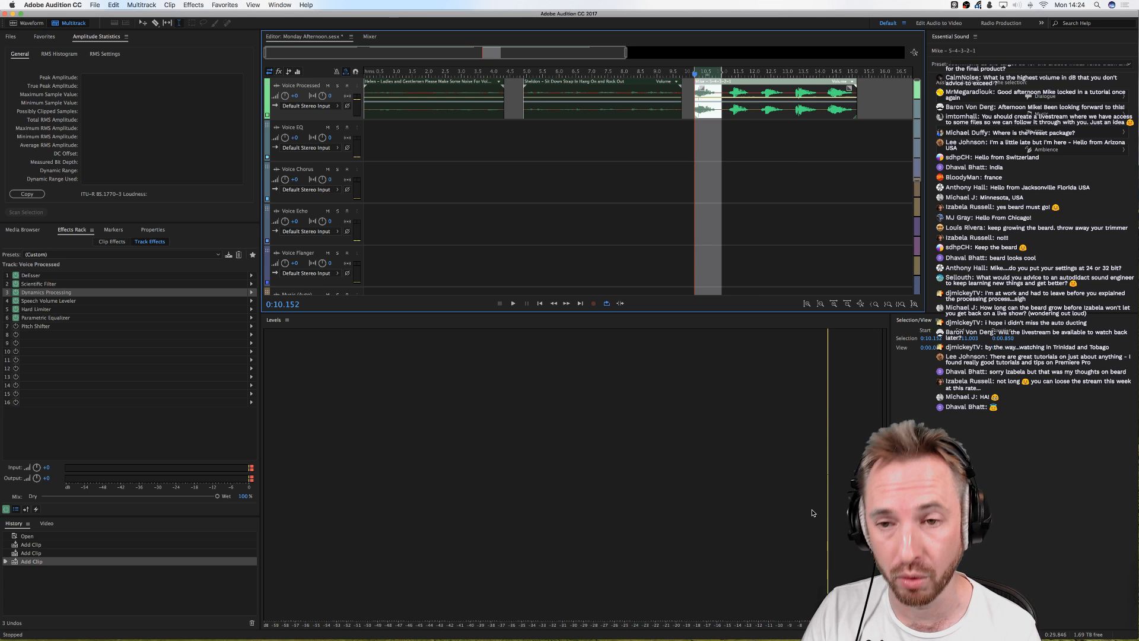
{"action": "left_click_drag", "start_coordinate": [581, 313], "coordinate": [590, 565]}
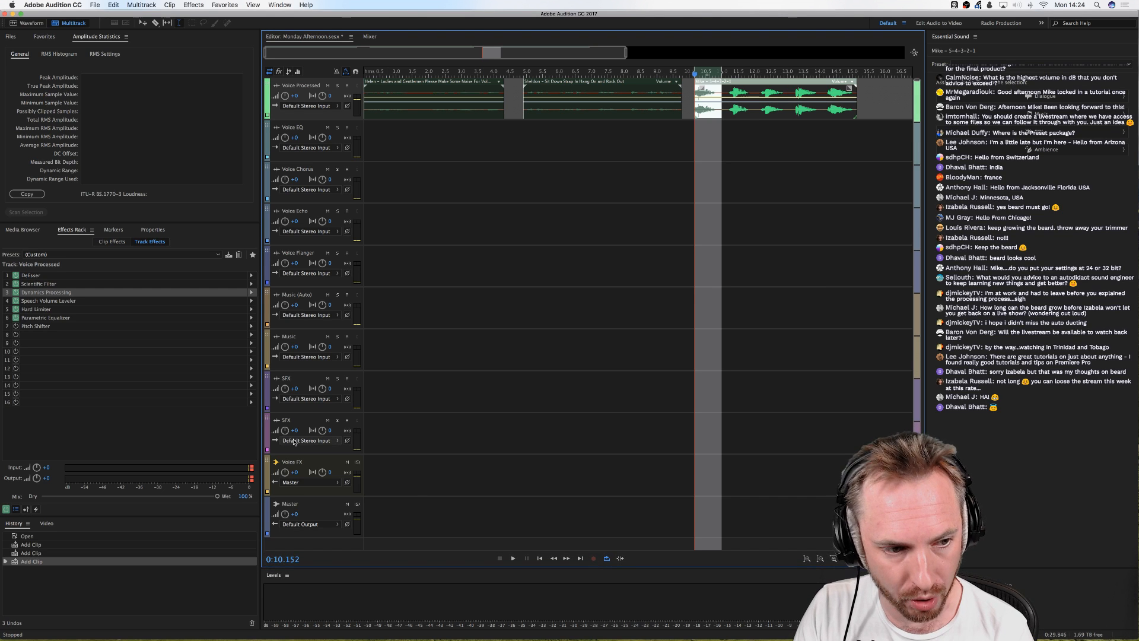
{"action": "double_click", "coordinate": [60, 301]}
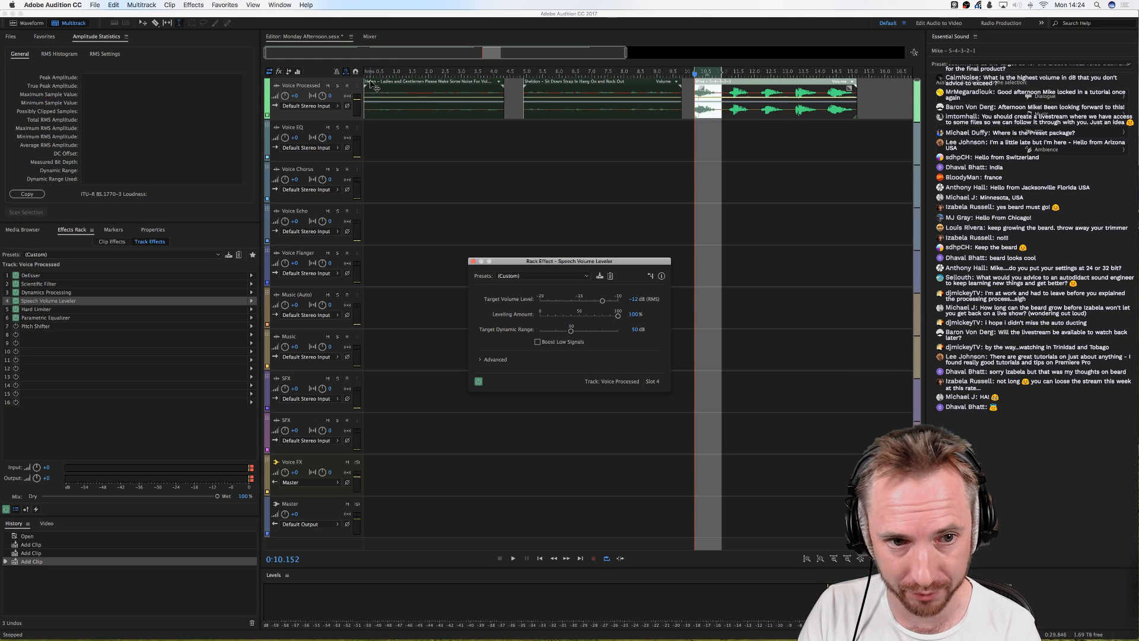
Step: Play the session from the start and compare the voice clips with the Speech Volume Leveler bypassed and active
{"action": "left_click", "coordinate": [472, 143]}
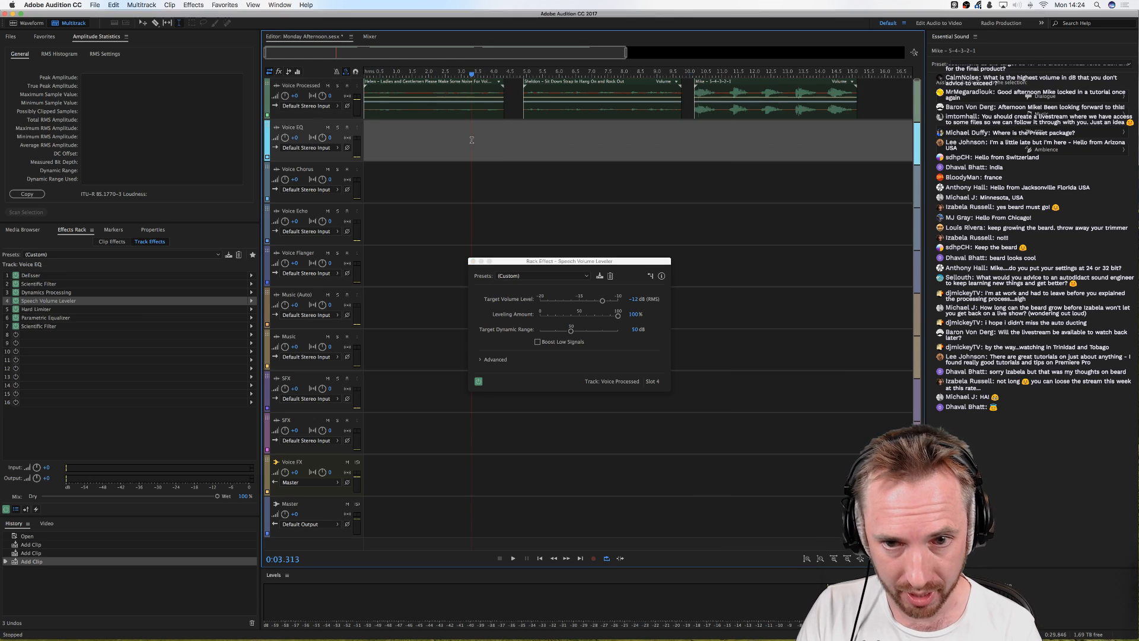
{"action": "left_click", "coordinate": [364, 72]}
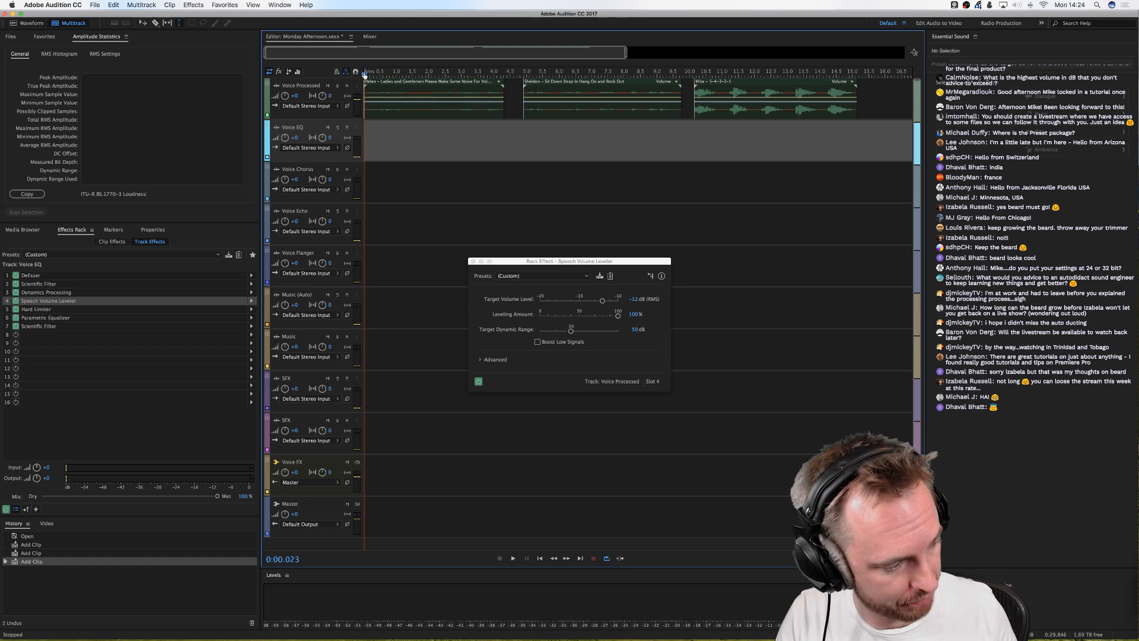
{"action": "key", "text": "space"}
{"action": "left_click", "coordinate": [478, 382]}
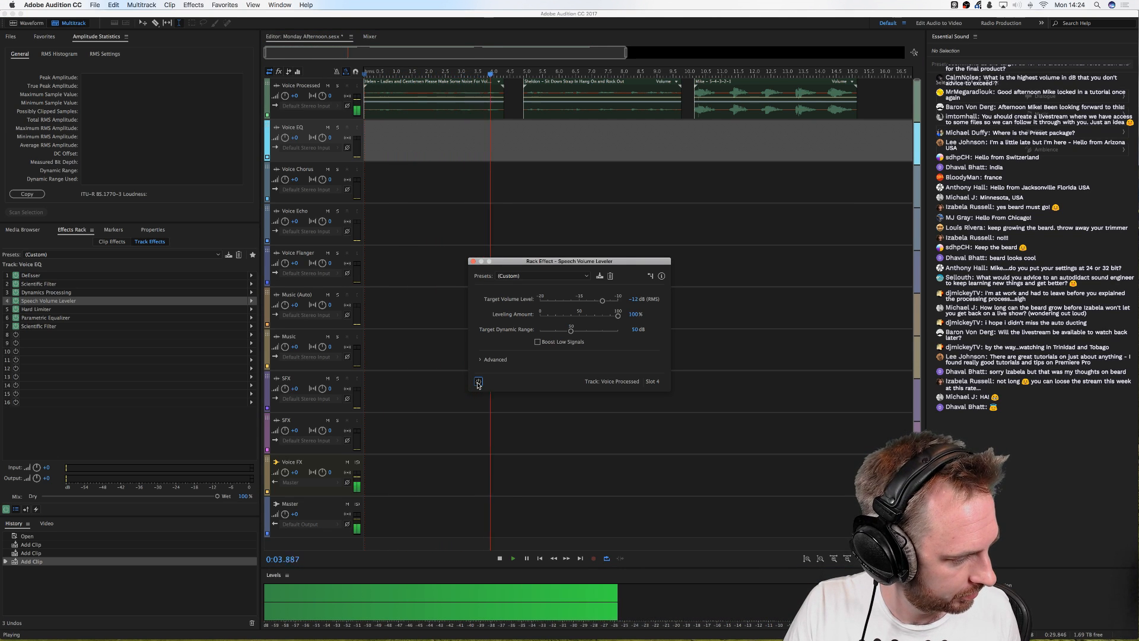
{"action": "left_click", "coordinate": [478, 381]}
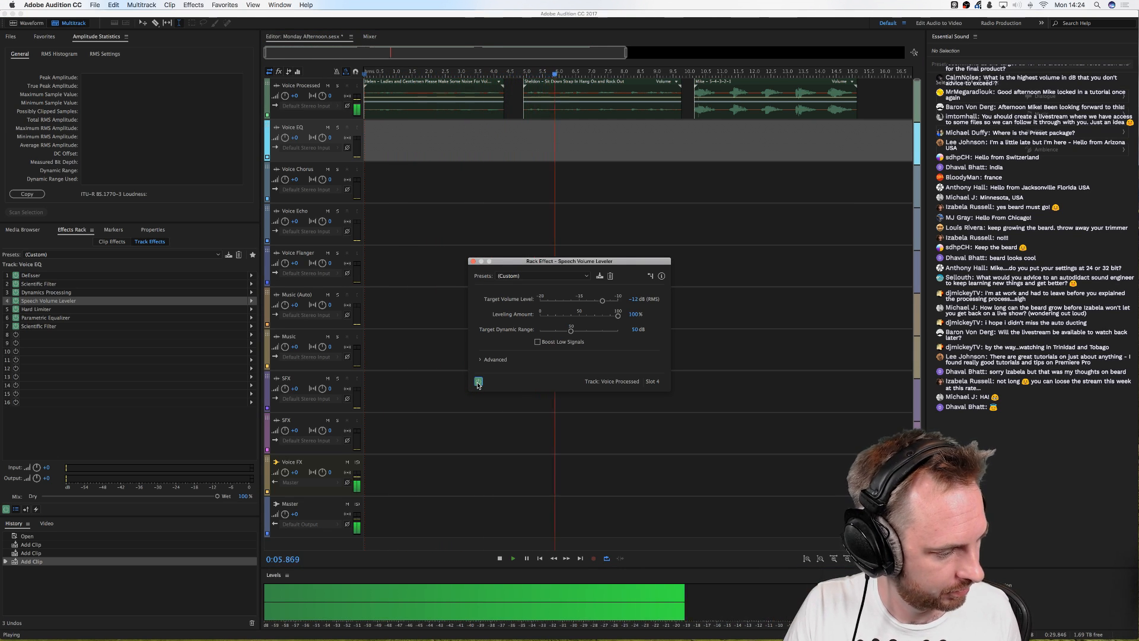
{"action": "left_click", "coordinate": [478, 381]}
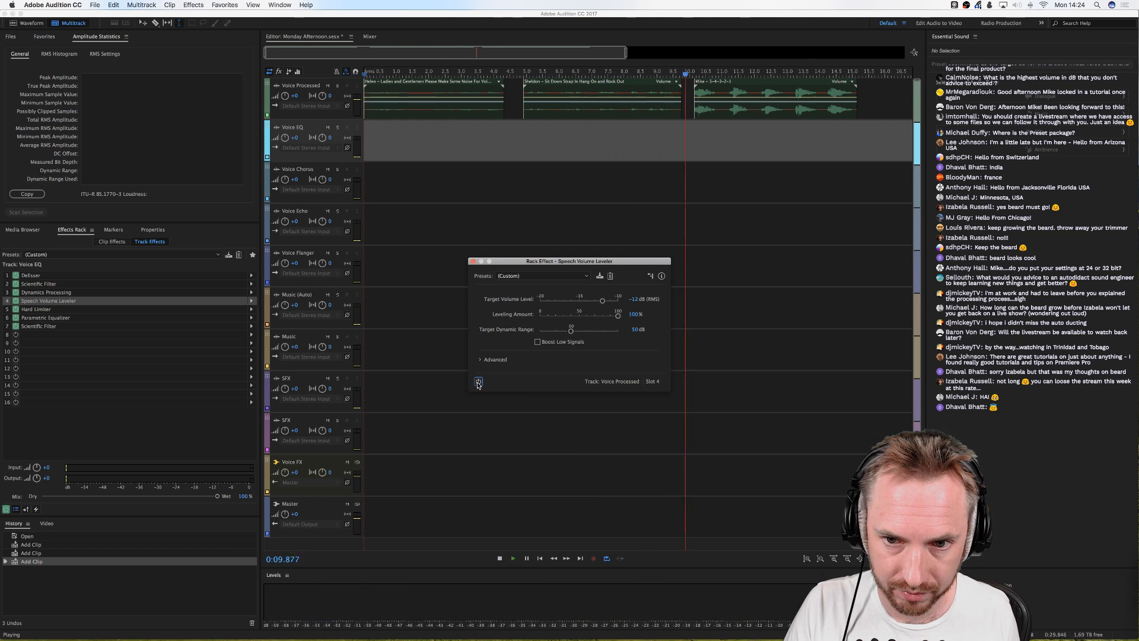
{"action": "left_click", "coordinate": [478, 382]}
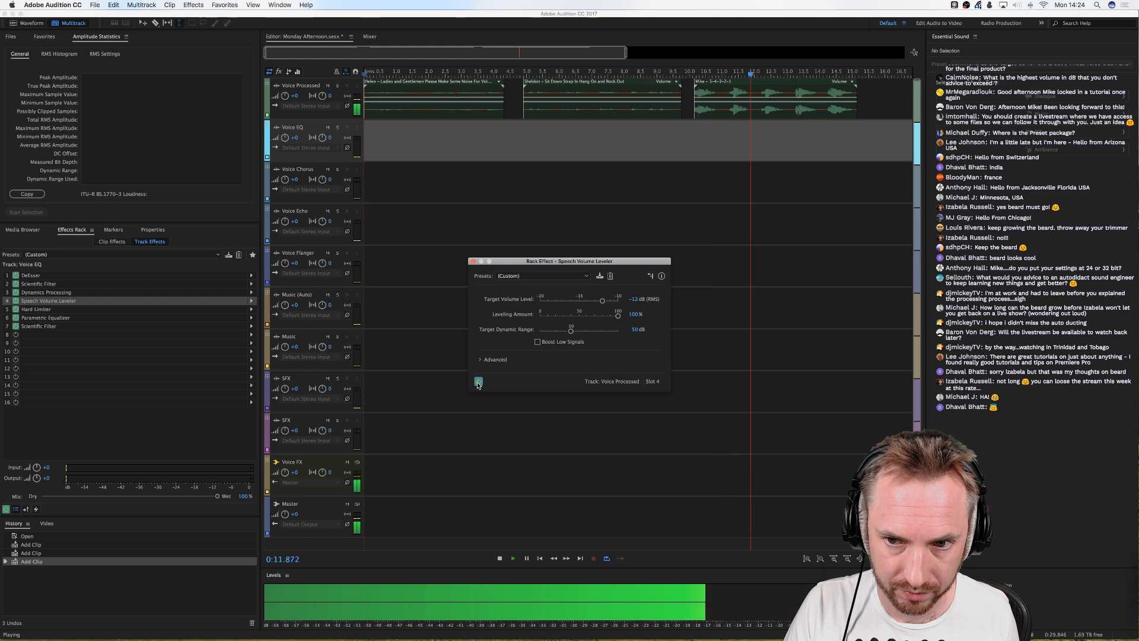
{"action": "left_click", "coordinate": [478, 381]}
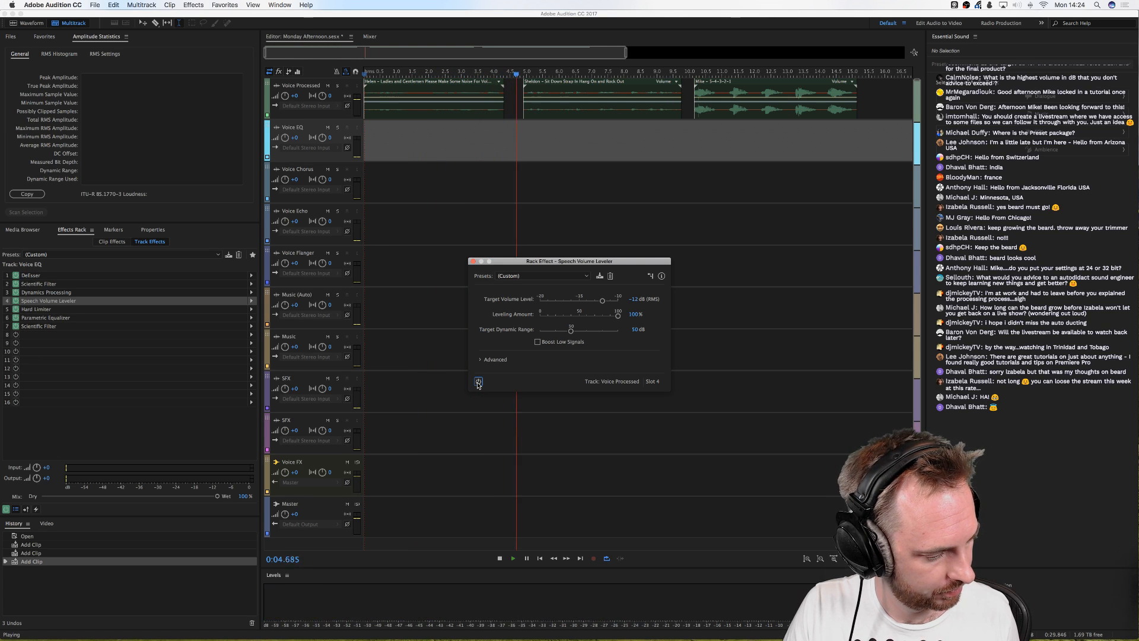
{"action": "left_click", "coordinate": [478, 381]}
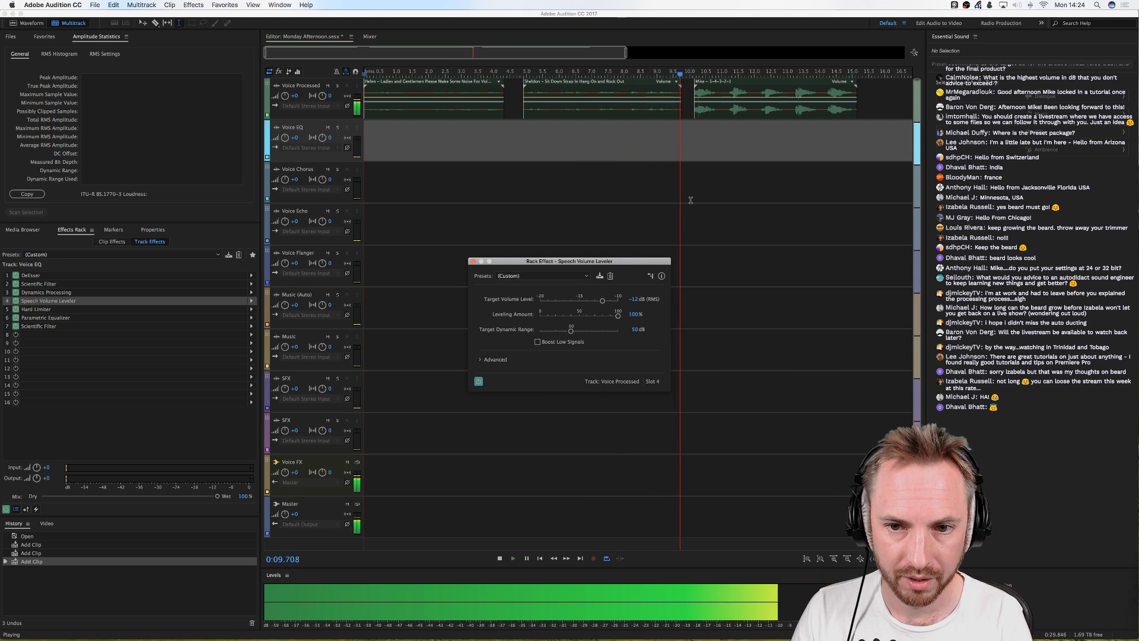
{"action": "key", "text": "space"}
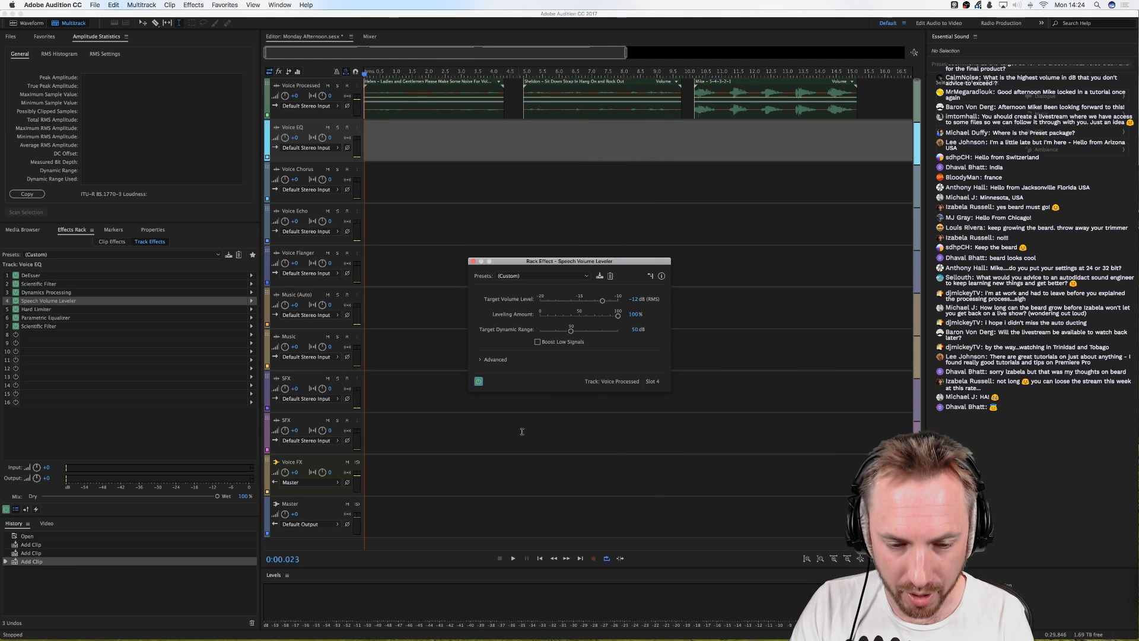
{"action": "left_click", "coordinate": [478, 382]}
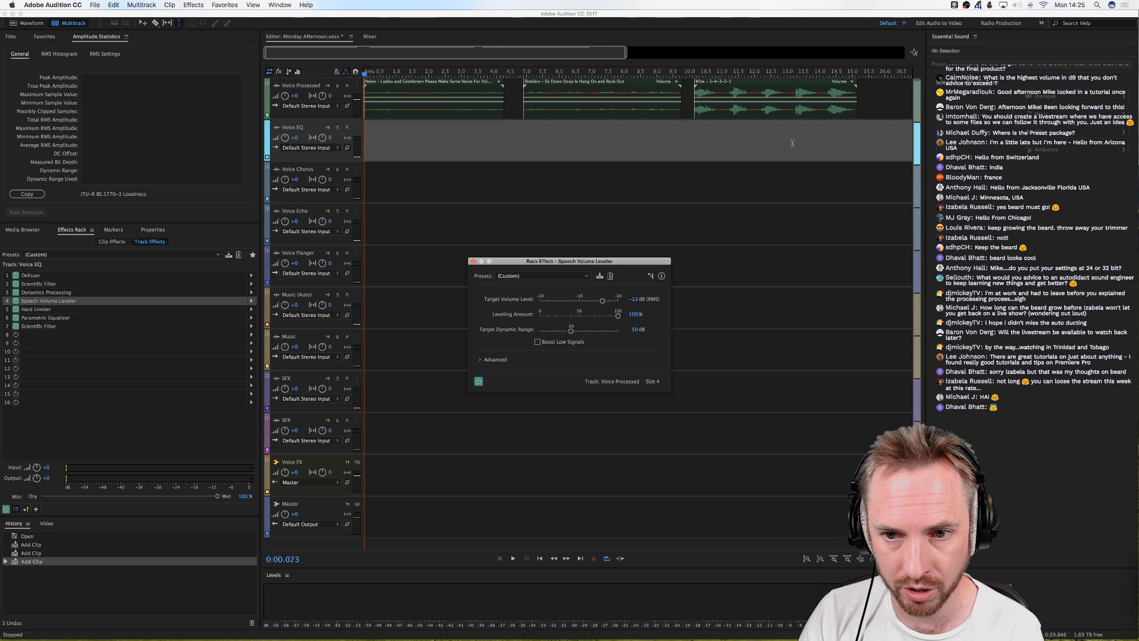
Step: Save the Speech Volume Leveler settings as a preset named "MRC Speech"
{"action": "left_click", "coordinate": [599, 275]}
{"action": "type", "text": "MR"}
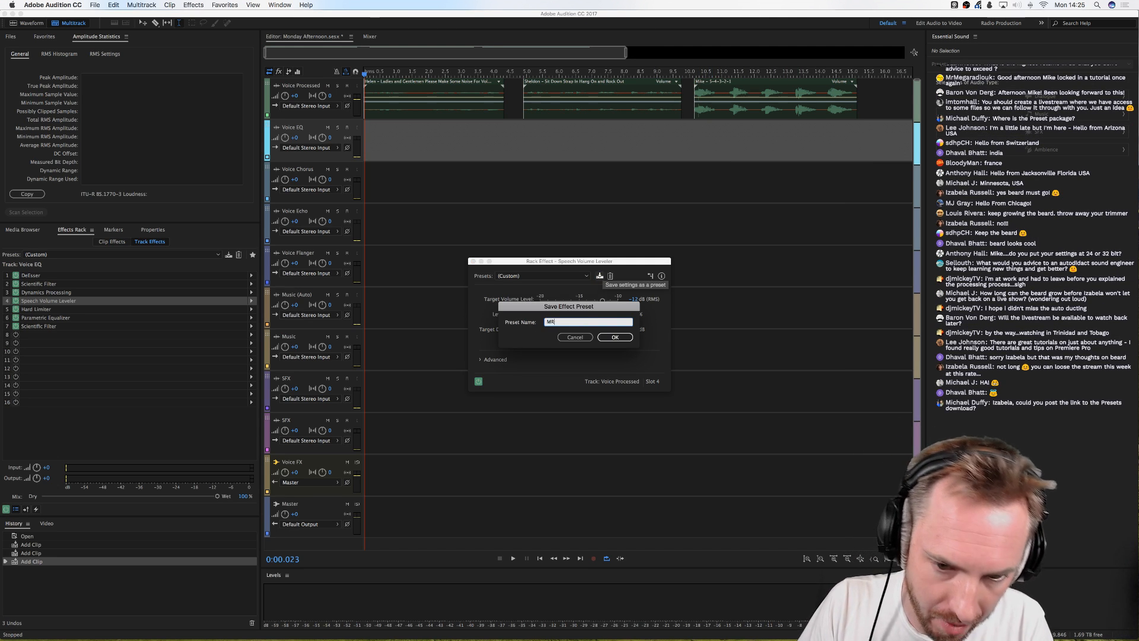
{"action": "type", "text": "C Speech"}
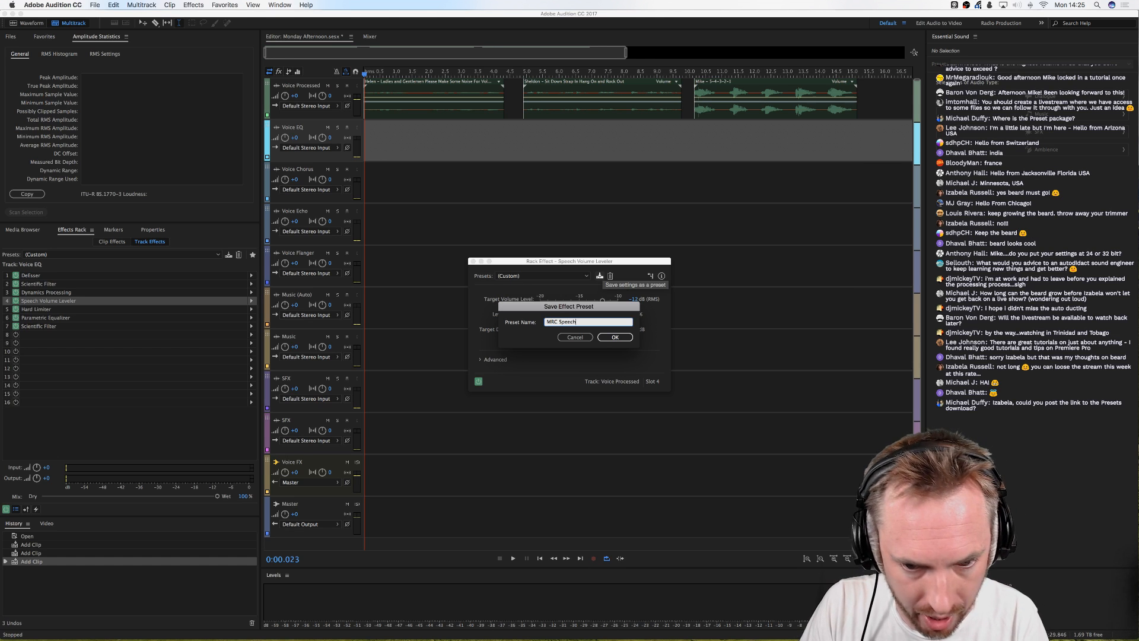
{"action": "key", "text": "Return"}
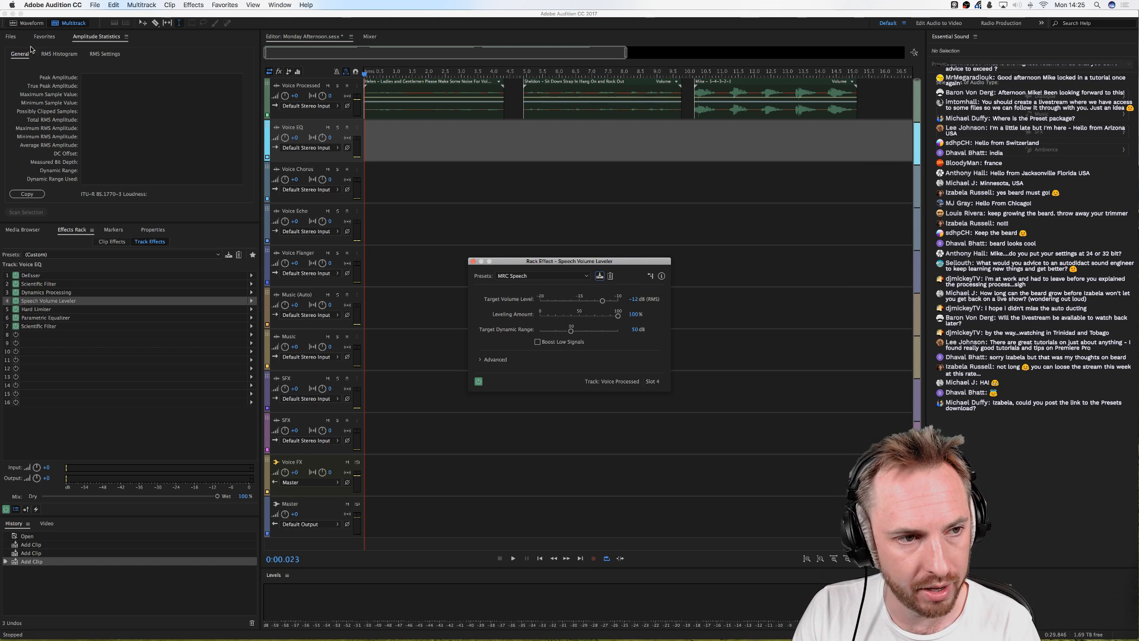
Step: Open the "Ladies and Gentlemen Please Make Some Noise For" clip in the Waveform editor and start the Speech Volume Leveler effect on it
{"action": "double_click", "coordinate": [427, 115]}
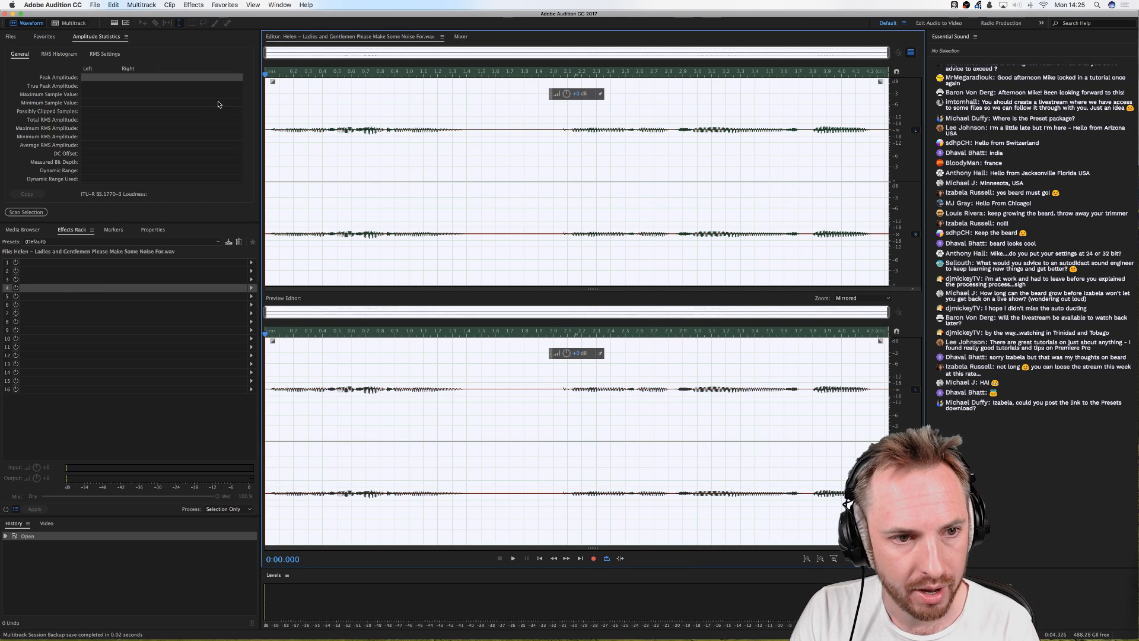
{"action": "left_click", "coordinate": [199, 3]}
{"action": "mouse_move", "coordinate": [246, 109]}
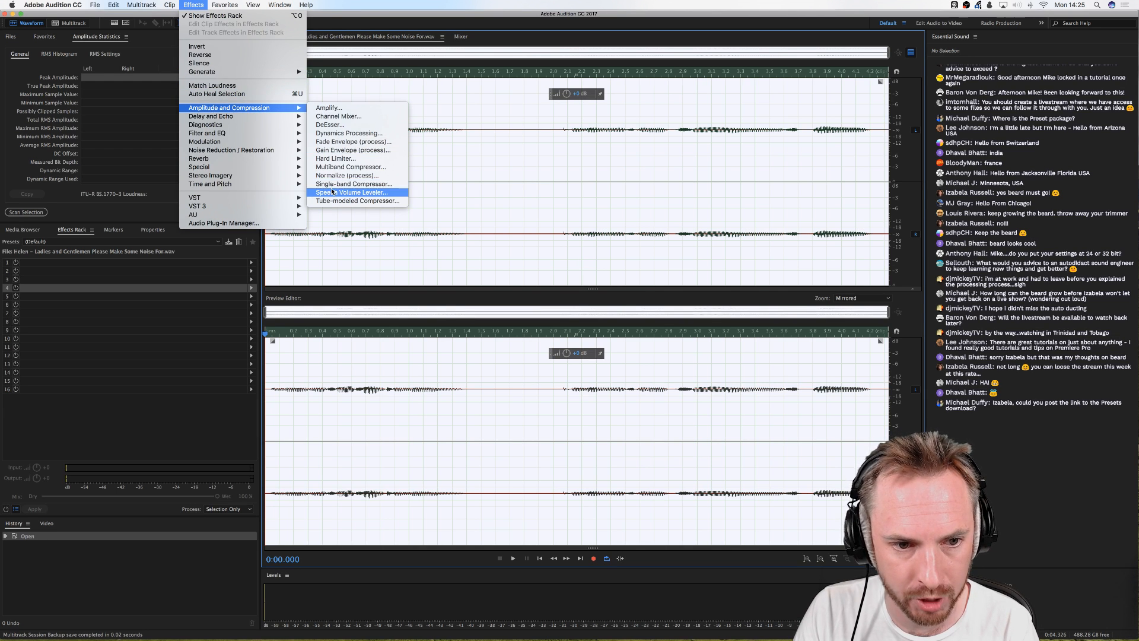
{"action": "left_click", "coordinate": [353, 192]}
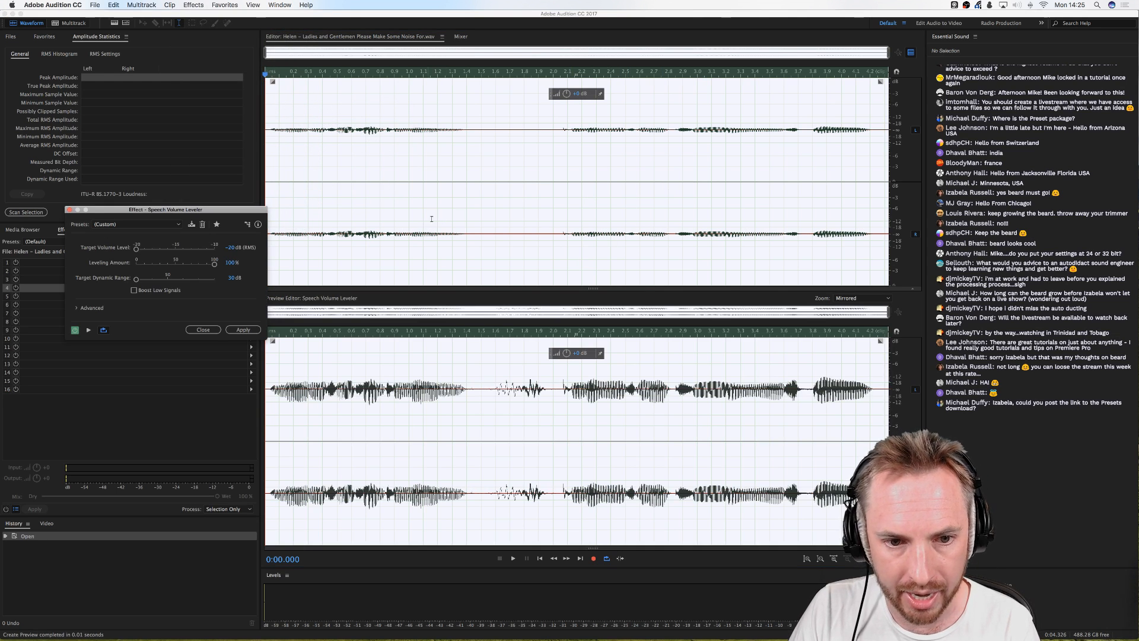
{"action": "left_click_drag", "start_coordinate": [192, 213], "coordinate": [679, 142]}
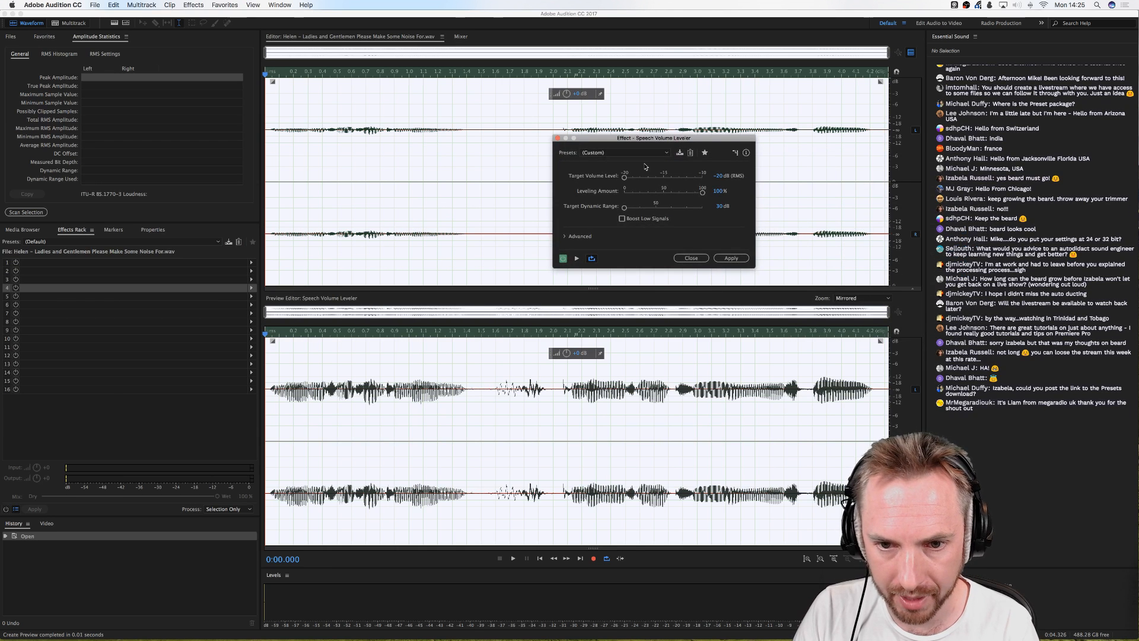
Step: Compare the MRC Speech and (Default) presets of the Speech Volume Leveler in the clip's preview, ending on MRC Speech
{"action": "left_click", "coordinate": [623, 152]}
{"action": "left_click", "coordinate": [607, 177]}
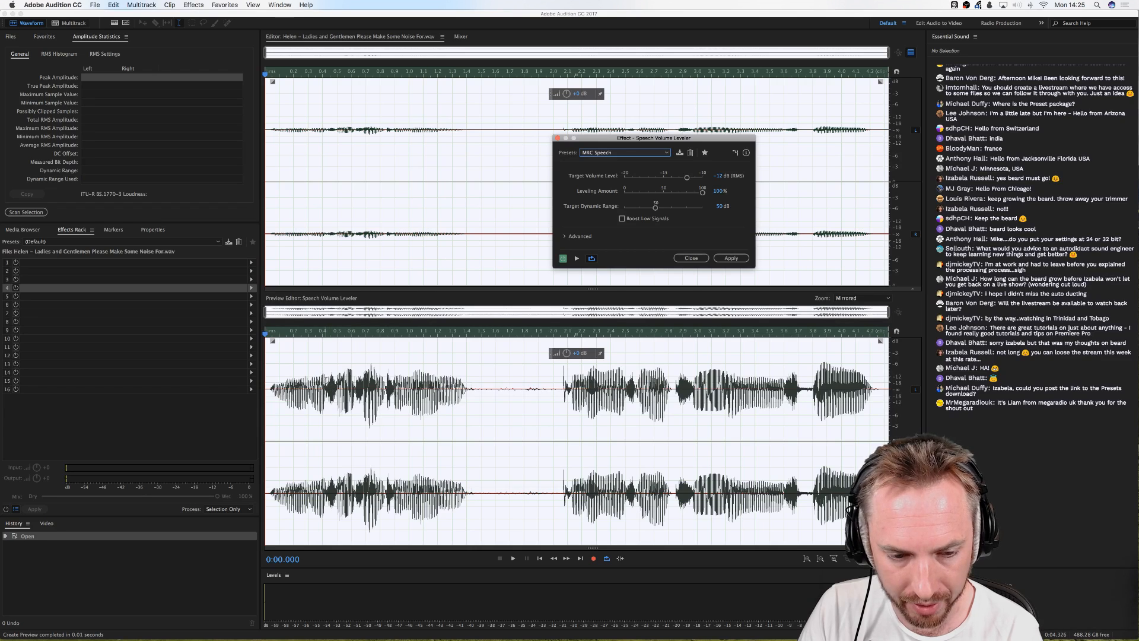
{"action": "left_click", "coordinate": [616, 156]}
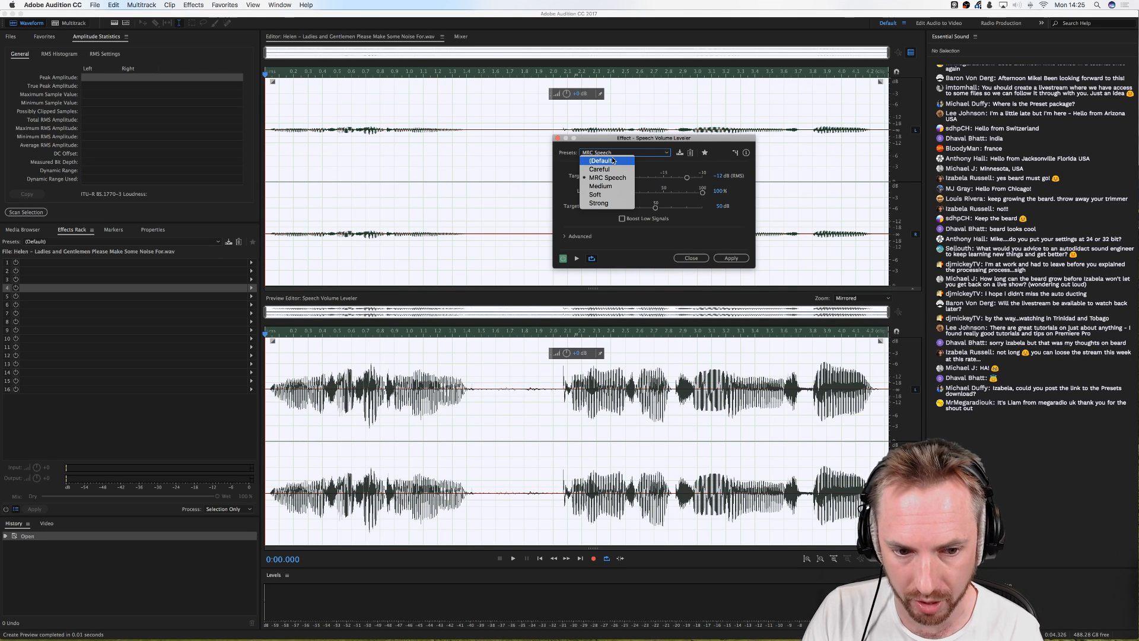
{"action": "left_click", "coordinate": [613, 161]}
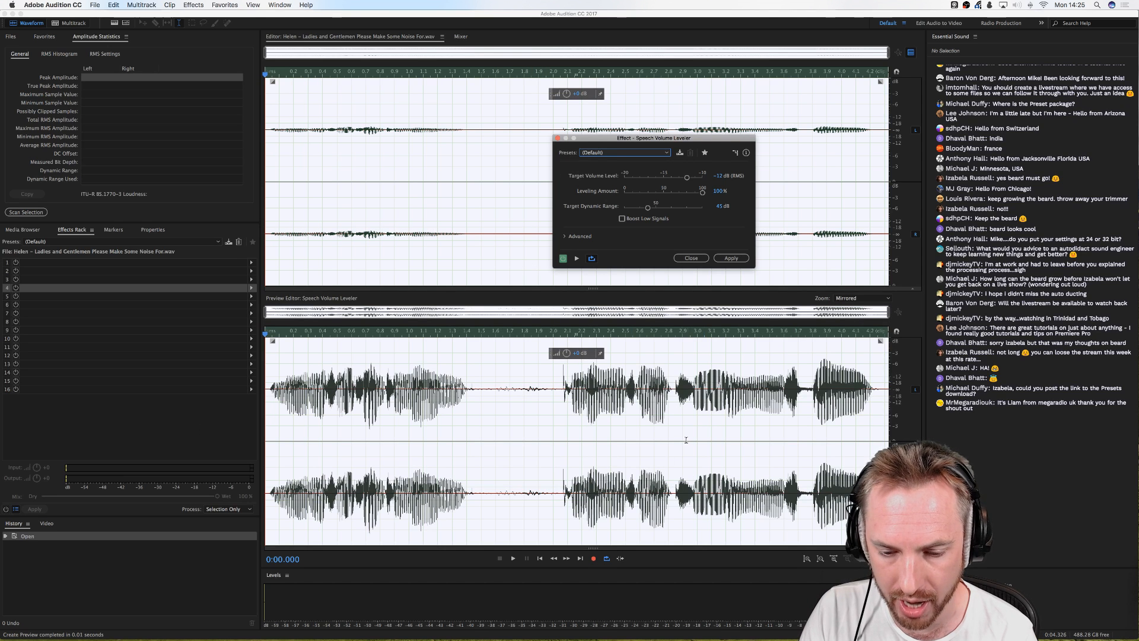
{"action": "left_click", "coordinate": [612, 153]}
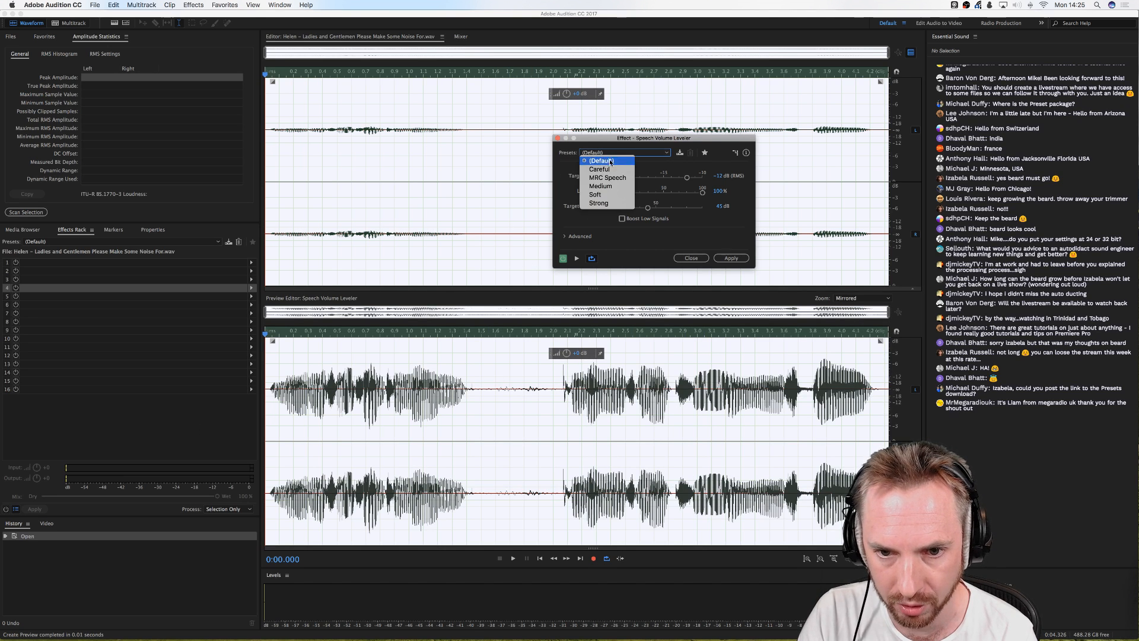
{"action": "left_click", "coordinate": [607, 177]}
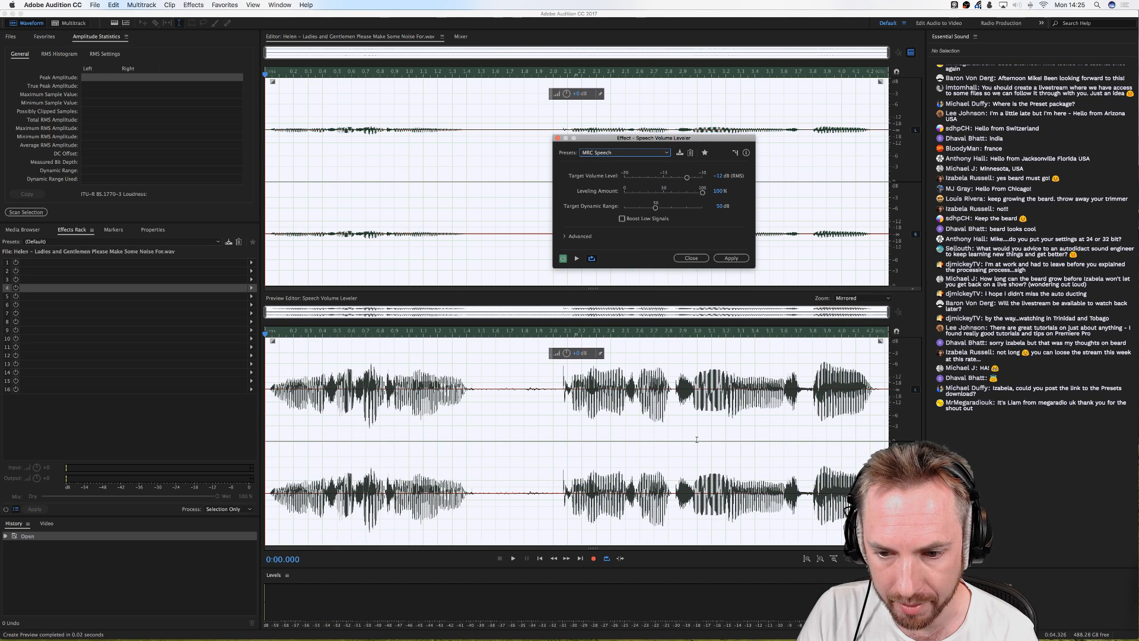
Step: Preview Target Dynamic Range values of about 78 dB and 44 dB, then close the effect without applying and return to the multitrack session
{"action": "left_click_drag", "start_coordinate": [667, 210], "coordinate": [703, 214]}
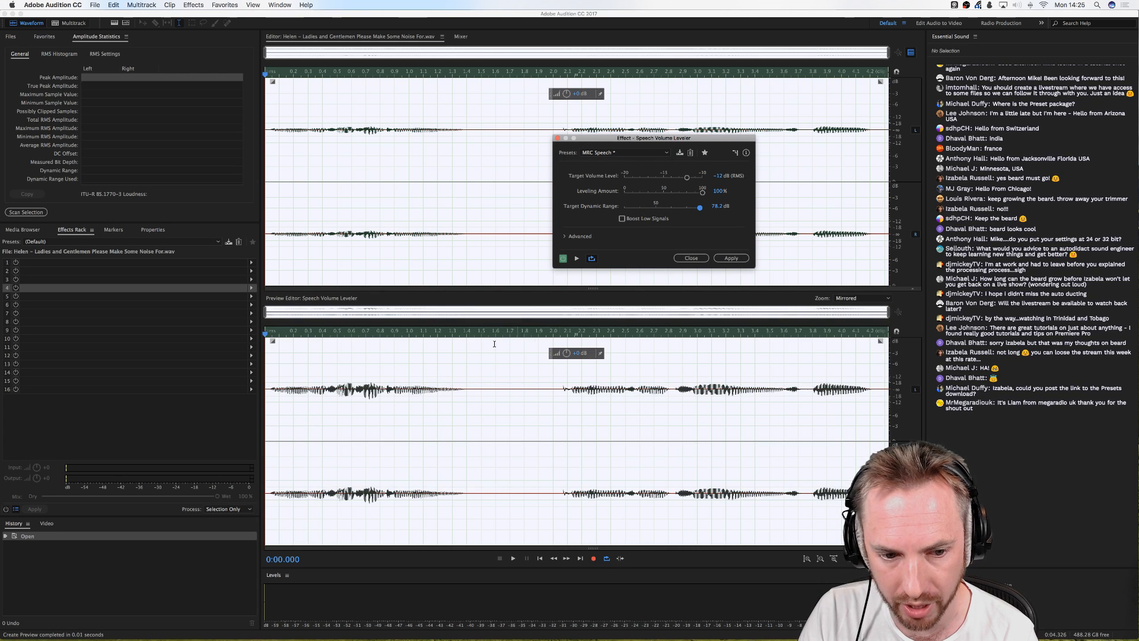
{"action": "left_click", "coordinate": [646, 208]}
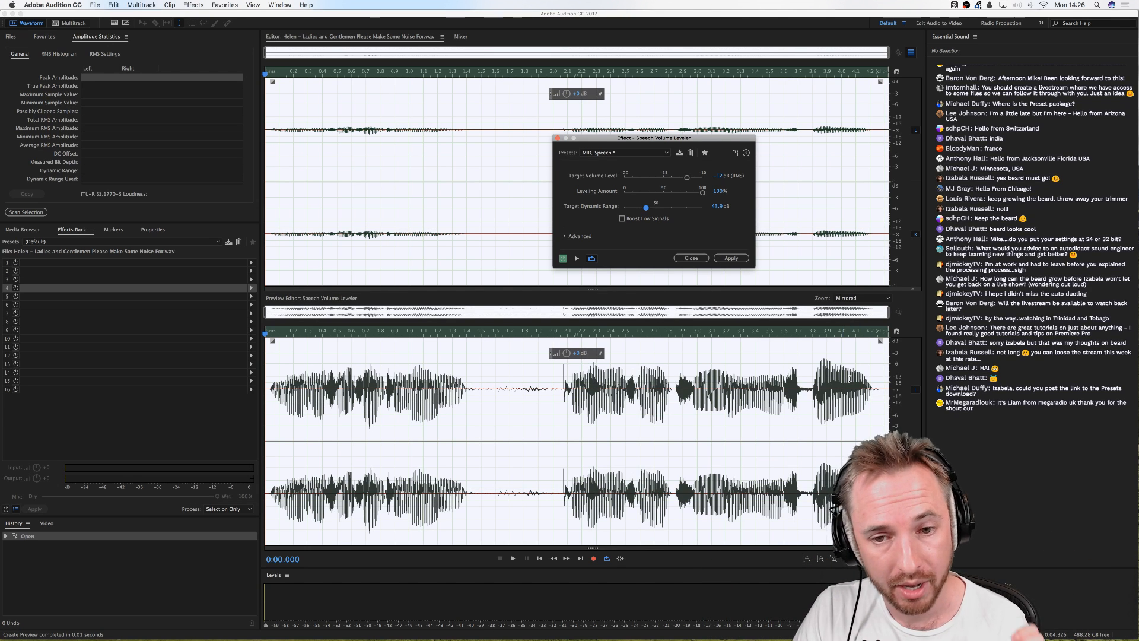
{"action": "left_click", "coordinate": [557, 138]}
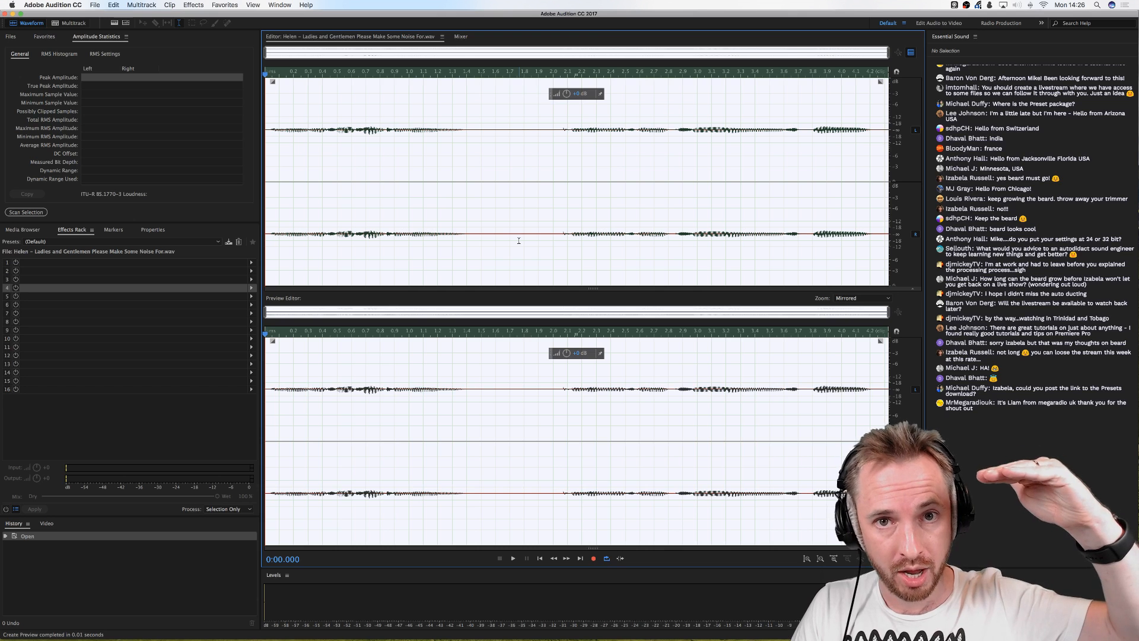
{"action": "left_click", "coordinate": [72, 23]}
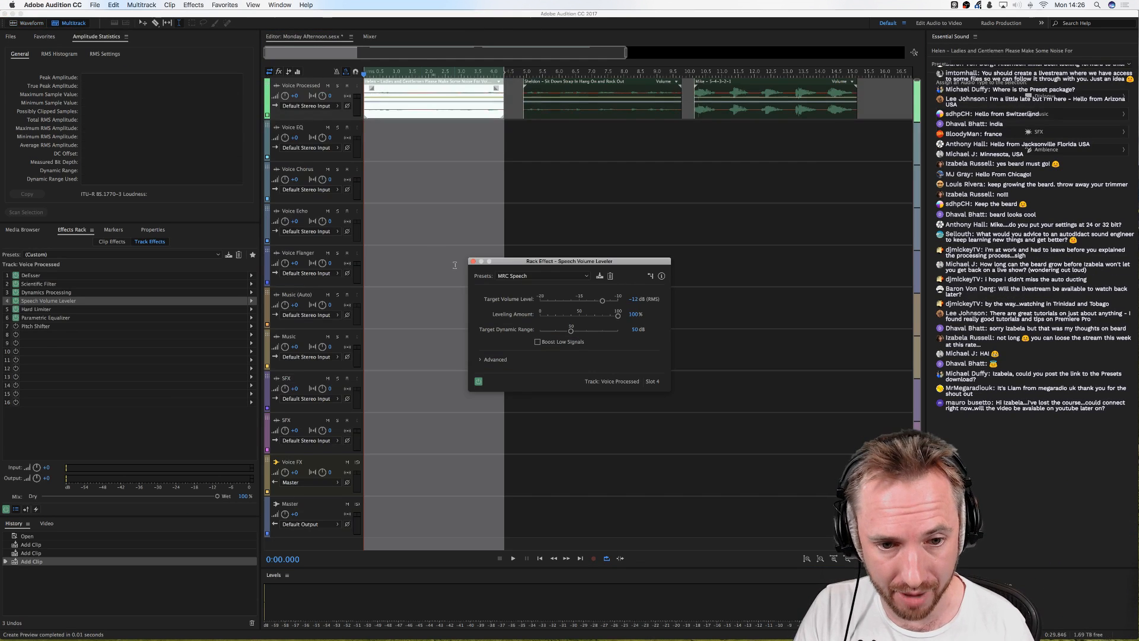
Step: Close the Speech Volume Leveler and review the Hard Limiter settings in the Voice Processed track's effects rack
{"action": "left_click", "coordinate": [474, 262]}
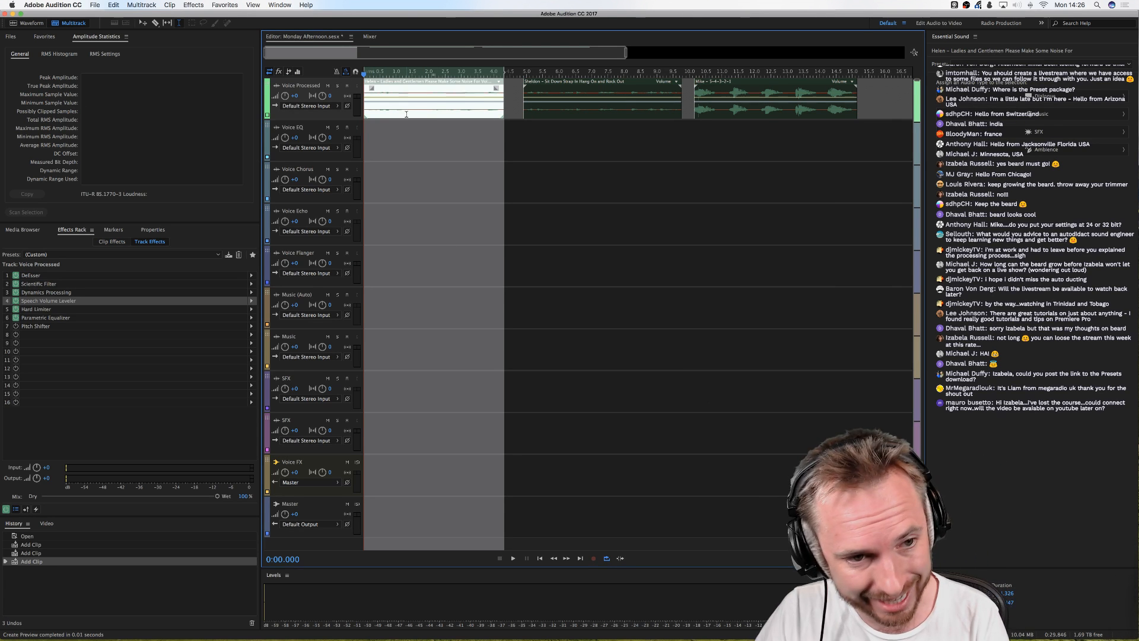
{"action": "double_click", "coordinate": [48, 309]}
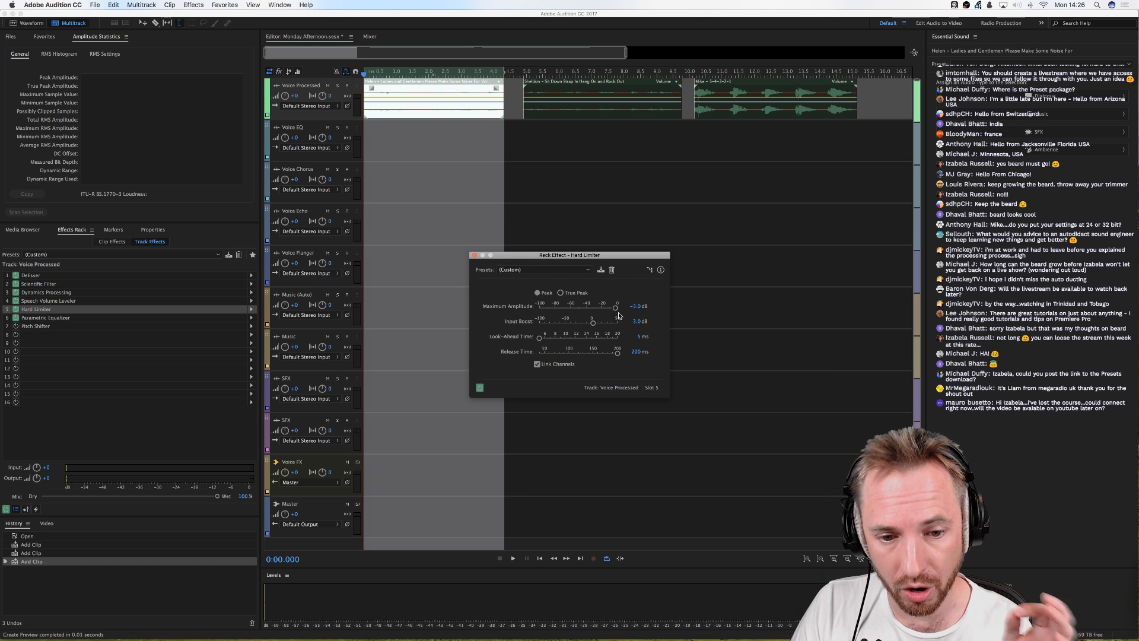
{"action": "left_click", "coordinate": [473, 256]}
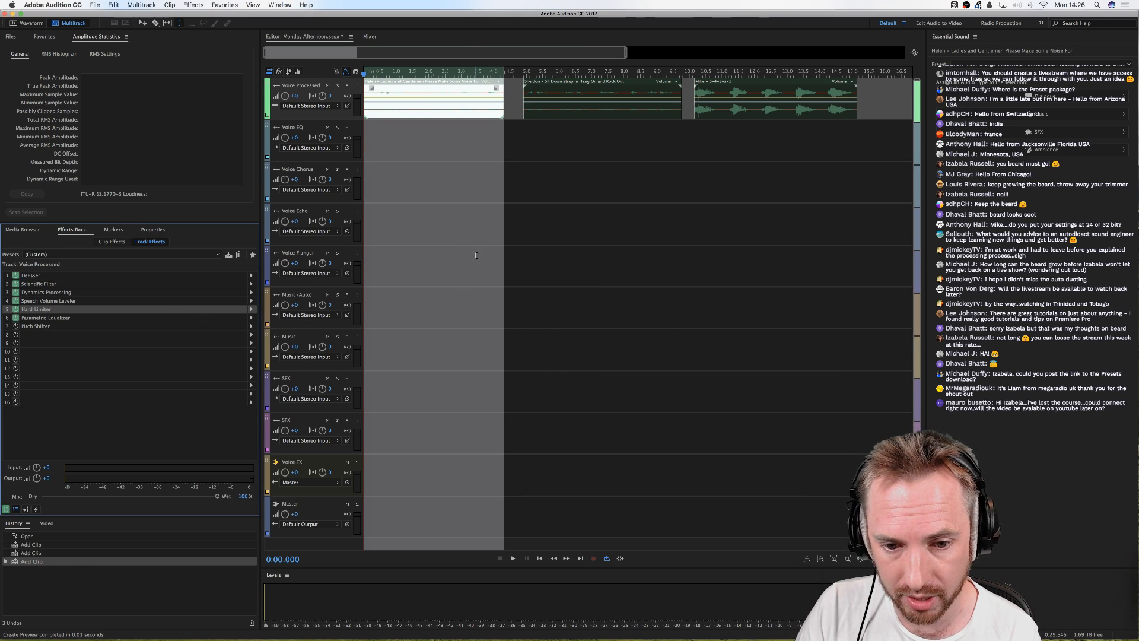
{"action": "double_click", "coordinate": [155, 310]}
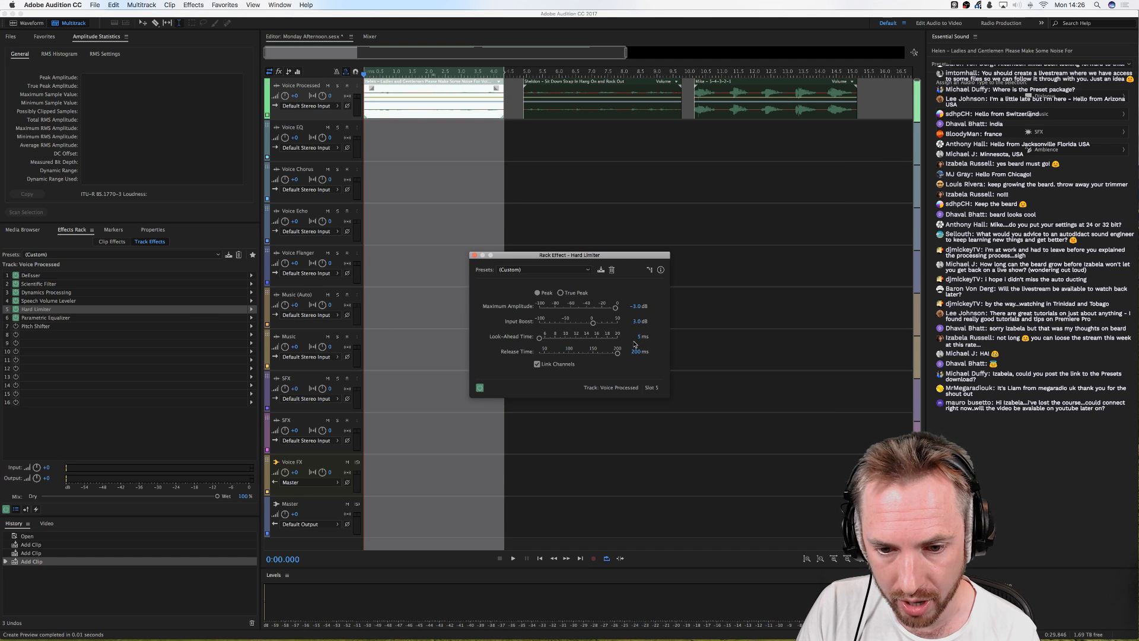
{"action": "left_click", "coordinate": [474, 255]}
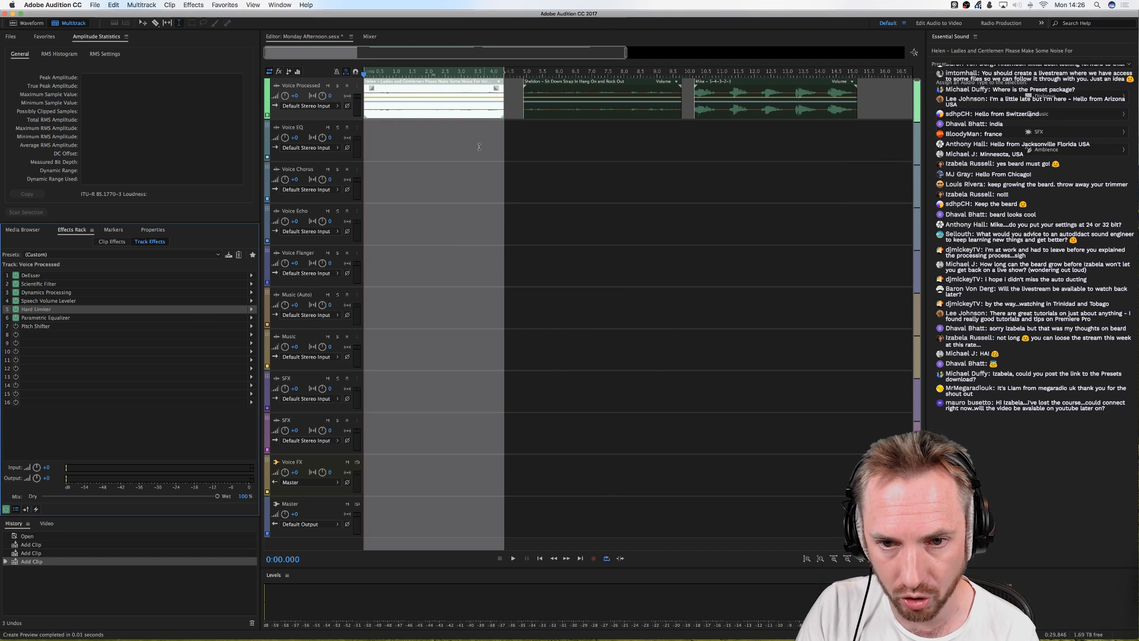
Step: Open the "5-4-3-2-1" clip in the Waveform editor, replacing the open Dynamics Processing effect with a Hard Limiter
{"action": "double_click", "coordinate": [772, 102]}
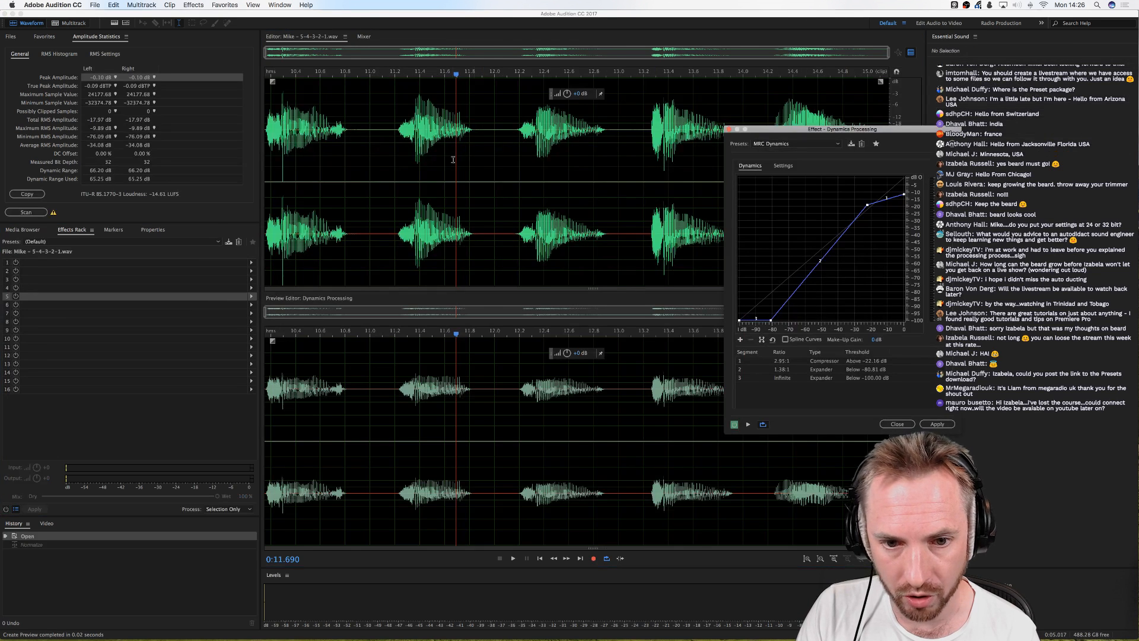
{"action": "left_click", "coordinate": [729, 129]}
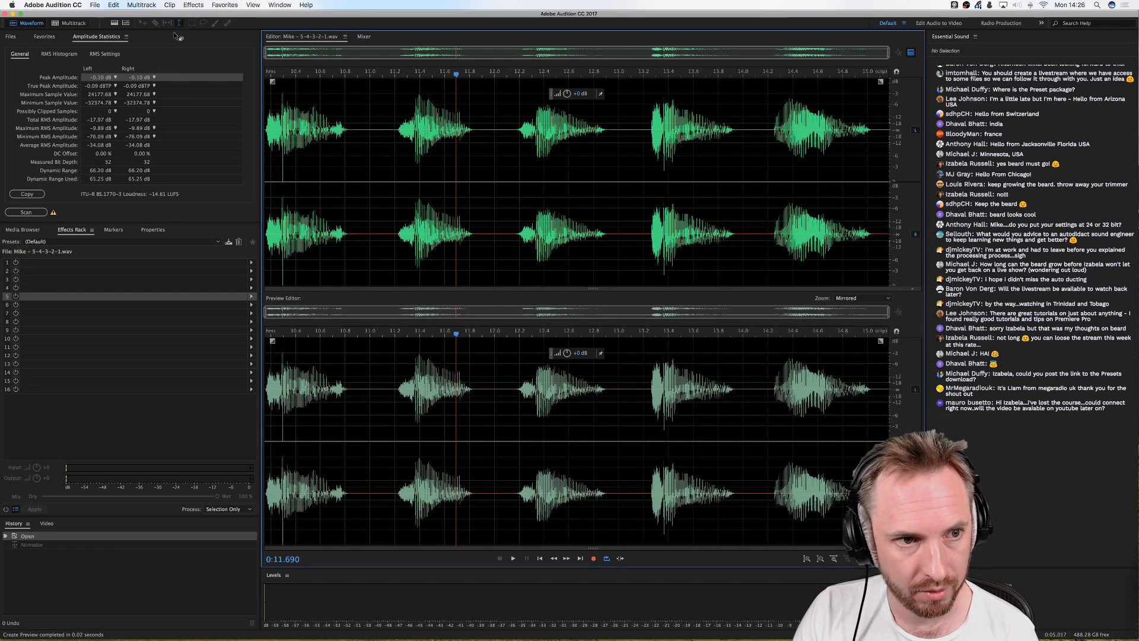
{"action": "left_click", "coordinate": [194, 5]}
{"action": "mouse_move", "coordinate": [249, 107]}
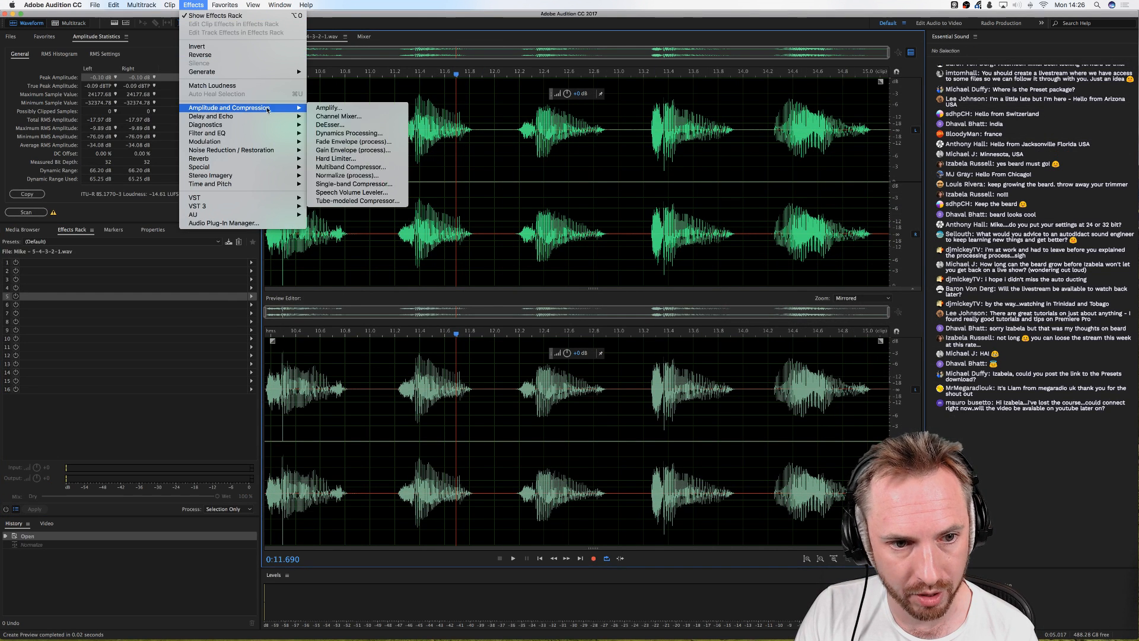
{"action": "left_click", "coordinate": [380, 162]}
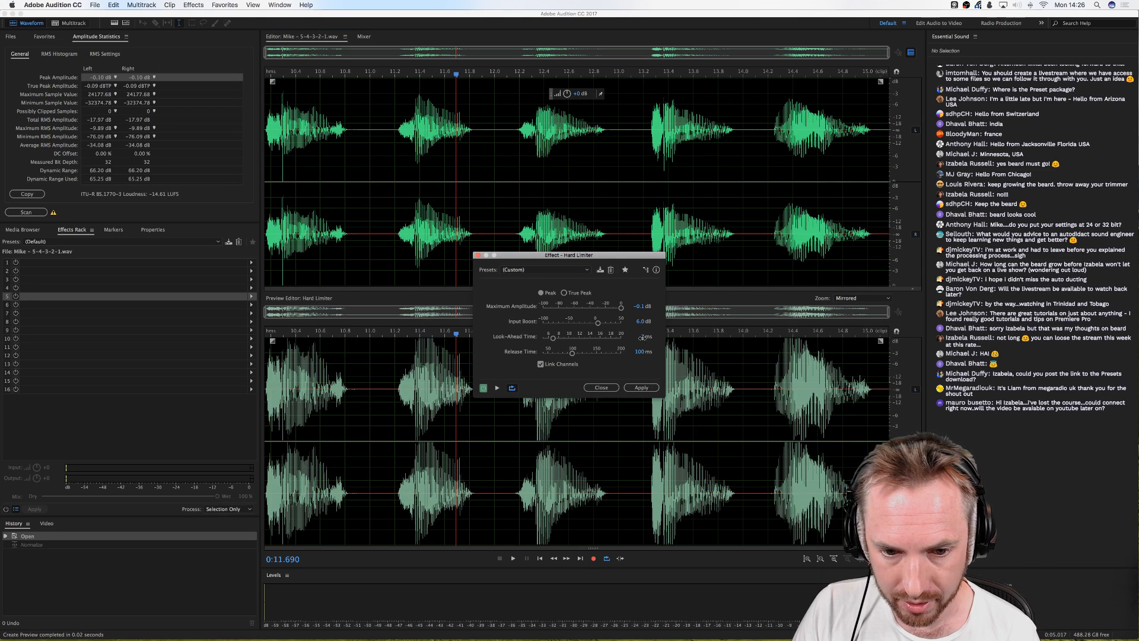
Step: Set the Hard Limiter to 5 ms Look-Ahead Time, 200 ms Release Time, -3 dB Maximum Amplitude and 3 dB Input Boost
{"action": "left_click", "coordinate": [642, 337]}
{"action": "type", "text": "5"}
{"action": "left_click", "coordinate": [643, 350]}
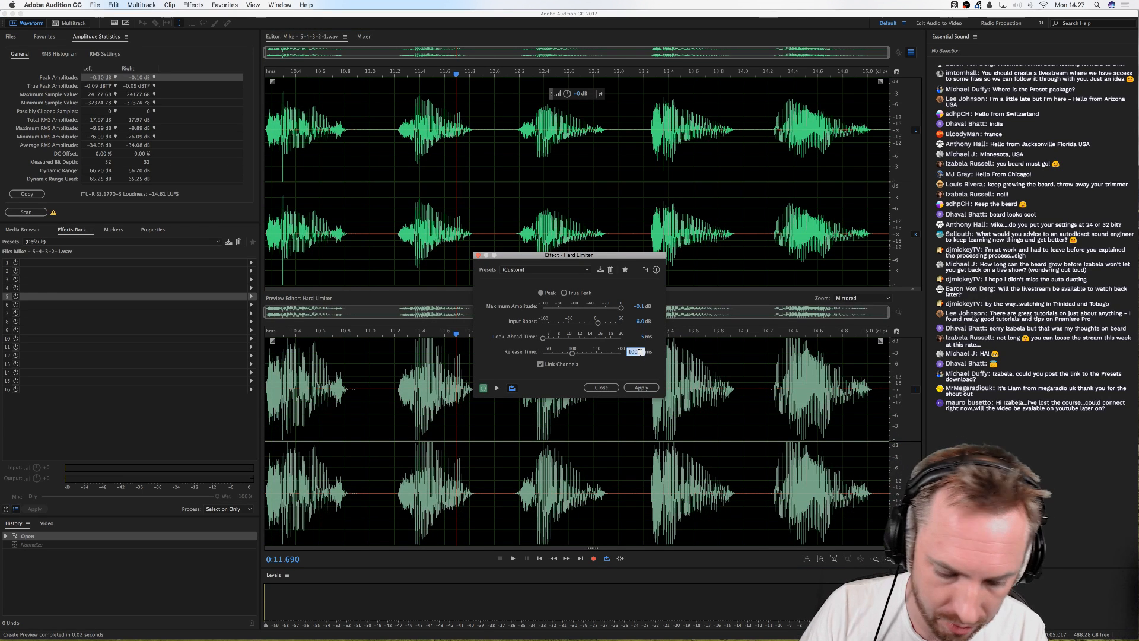
{"action": "type", "text": "200"}
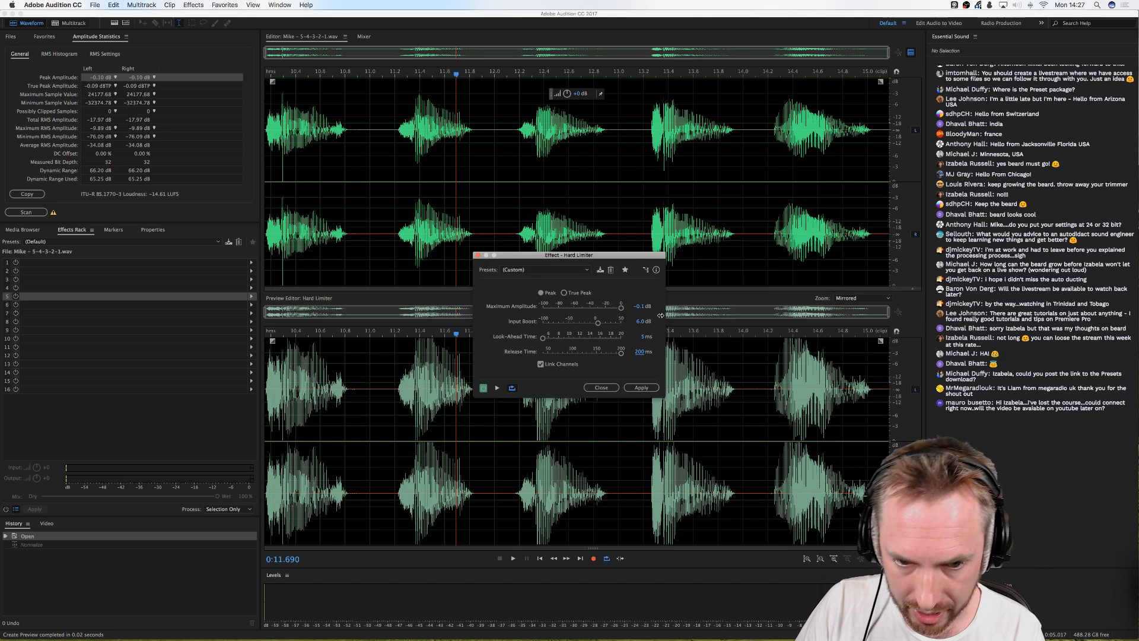
{"action": "left_click", "coordinate": [643, 306]}
{"action": "type", "text": "-3"}
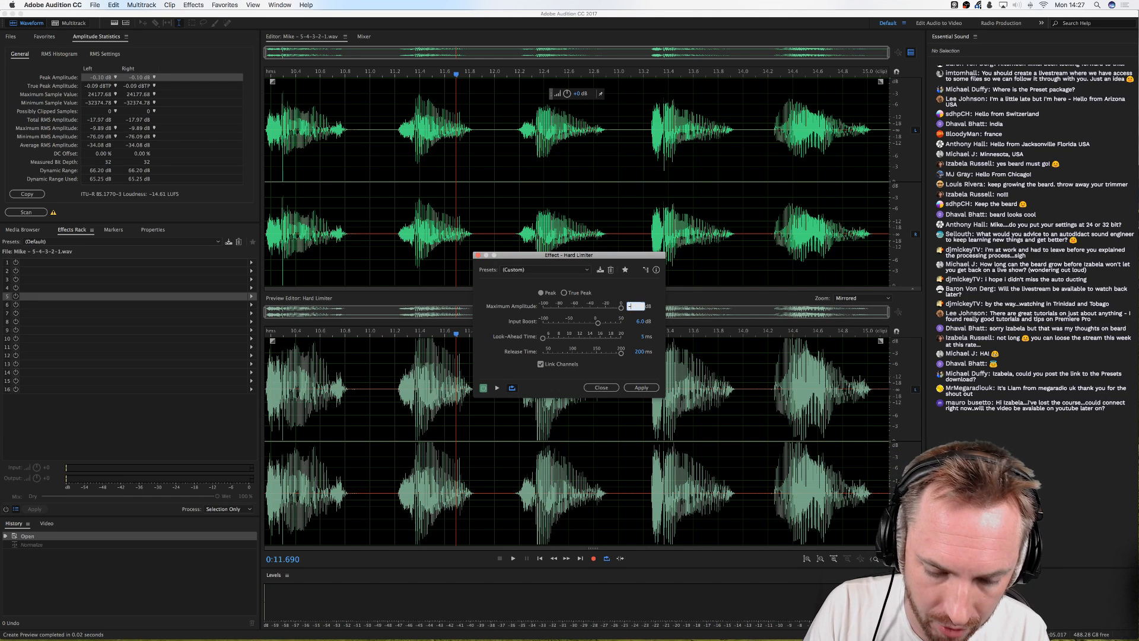
{"action": "key", "text": "Return"}
{"action": "left_click", "coordinate": [642, 322]}
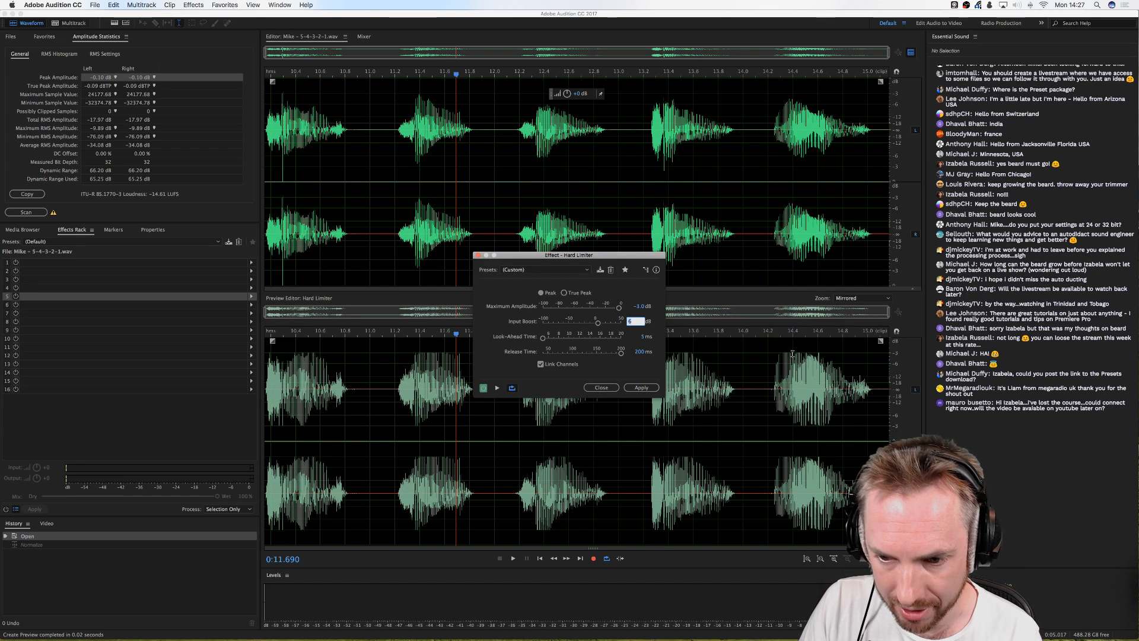
{"action": "type", "text": "3"}
{"action": "key", "text": "Return"}
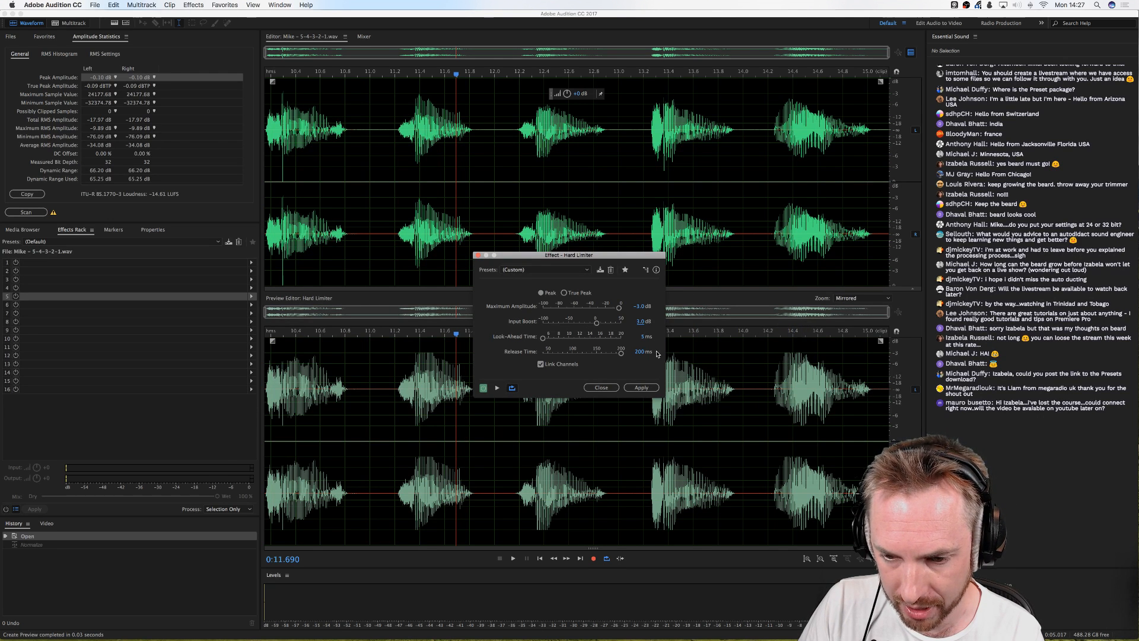
Step: Uncover the preview waveform, then select and play the second visible spoken number with the Hard Limiter settings
{"action": "left_click_drag", "start_coordinate": [586, 259], "coordinate": [509, 150]}
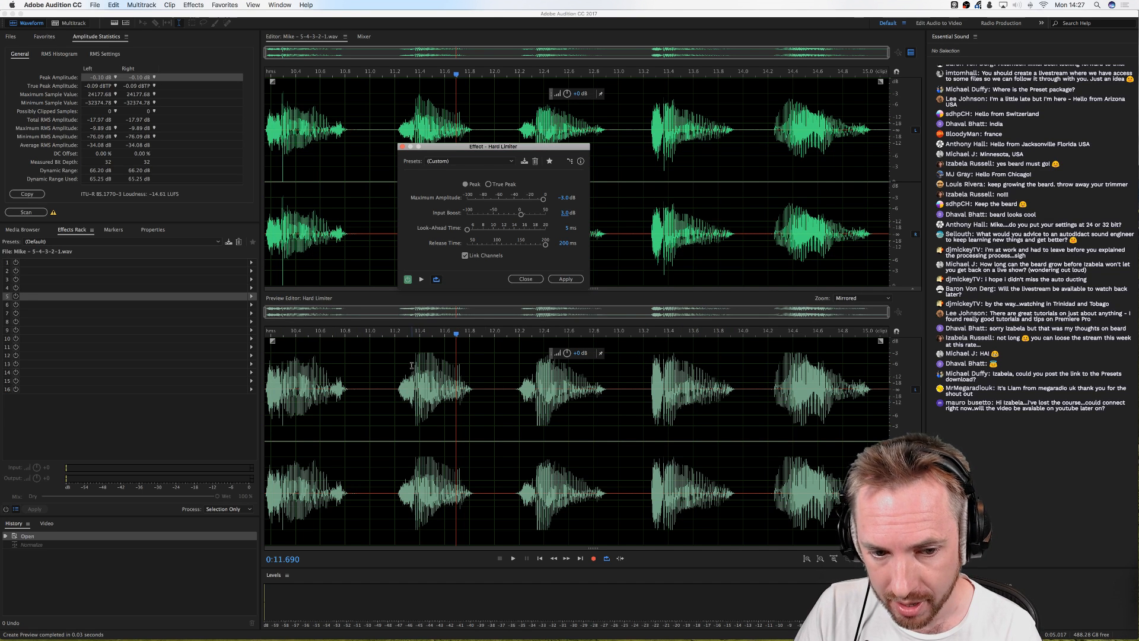
{"action": "left_click_drag", "start_coordinate": [414, 365], "coordinate": [439, 367]}
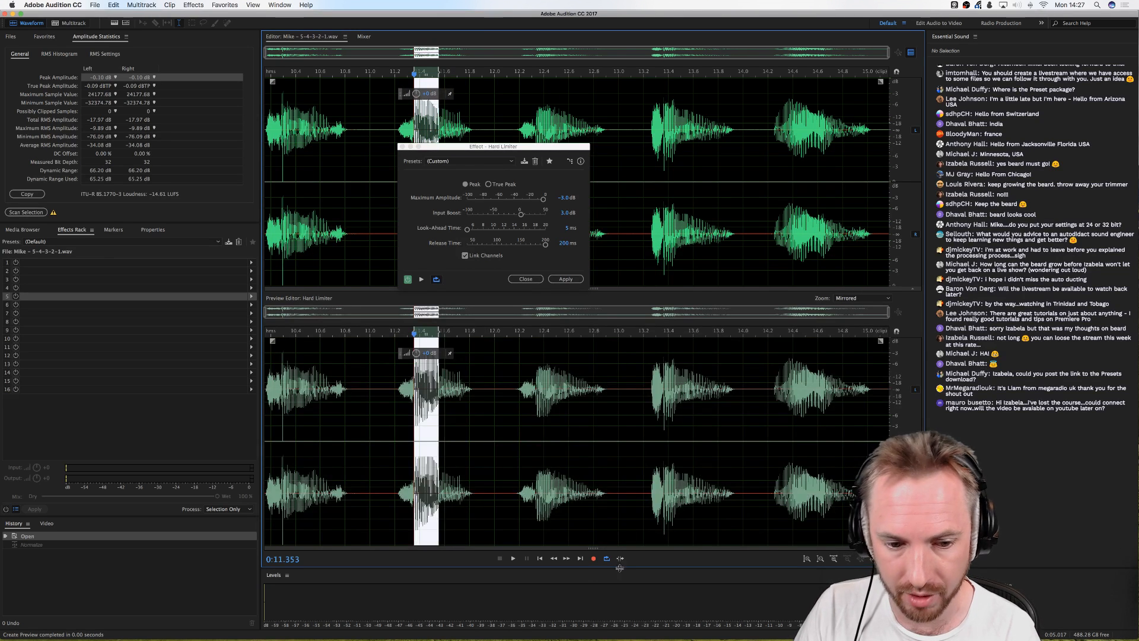
{"action": "key", "text": "space"}
{"action": "left_click", "coordinate": [398, 494]}
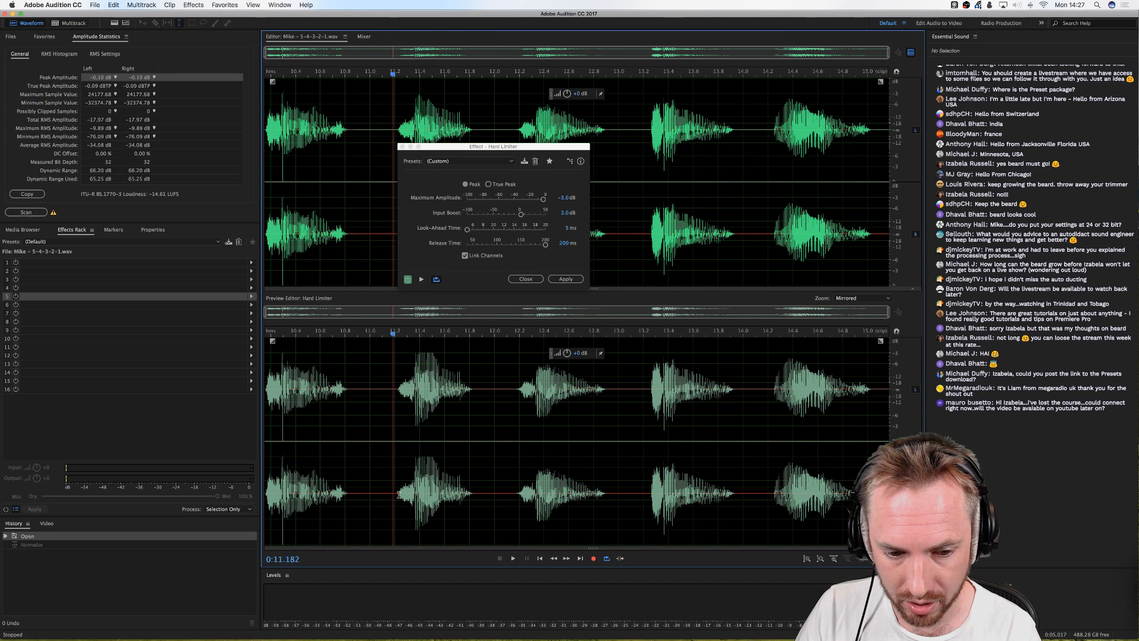
{"action": "left_click_drag", "start_coordinate": [398, 494], "coordinate": [504, 493]}
{"action": "key", "text": "space"}
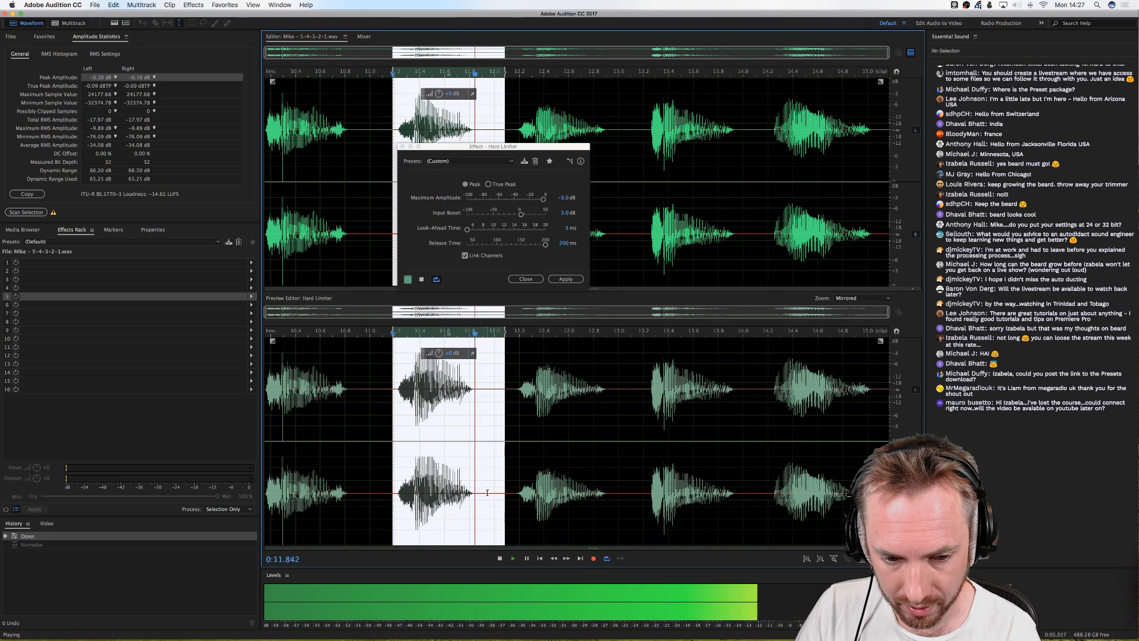
{"action": "key", "text": "space"}
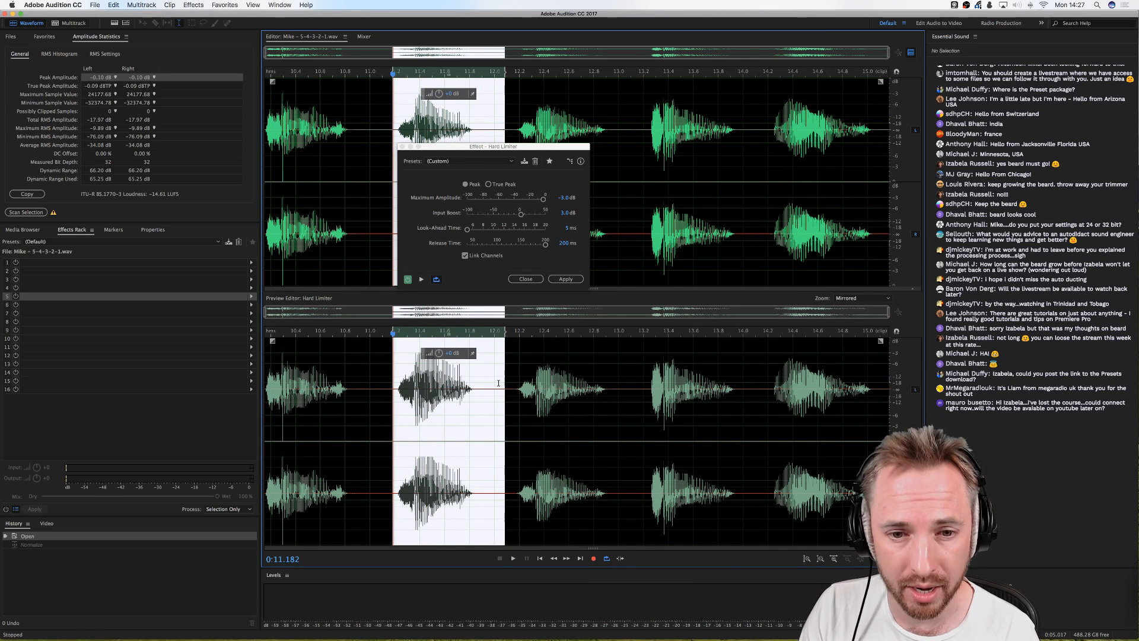
Step: Preview the selected number with the Hard Limiter's Input Boost at about 25.7 dB and at 50 dB
{"action": "left_click", "coordinate": [532, 215]}
{"action": "key", "text": "space"}
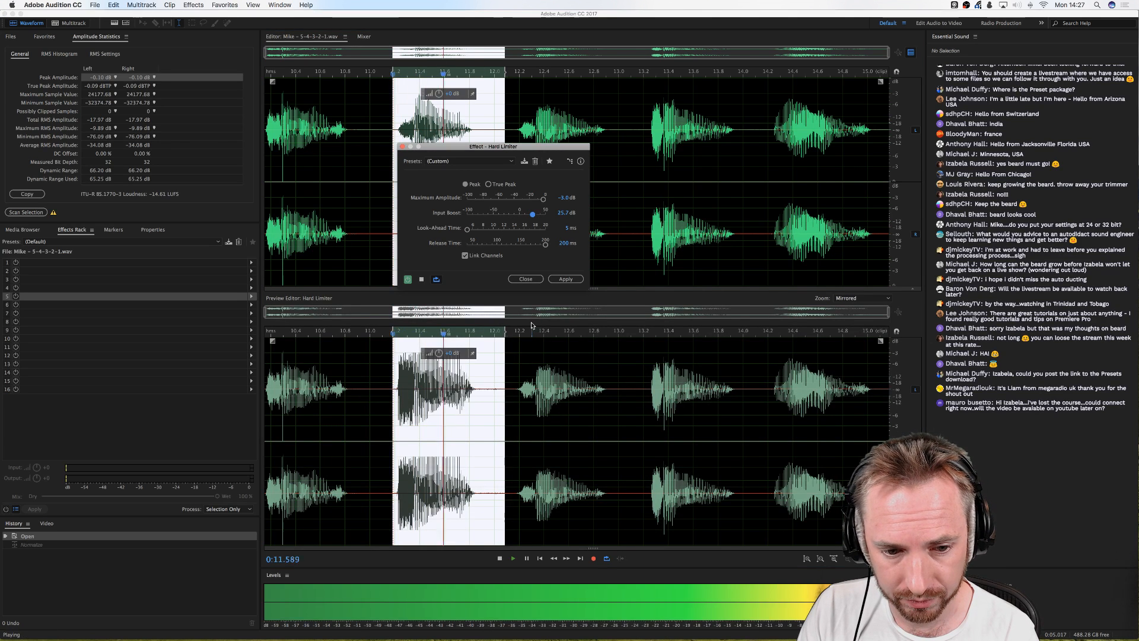
{"action": "key", "text": "space"}
{"action": "left_click_drag", "start_coordinate": [532, 214], "coordinate": [561, 221]}
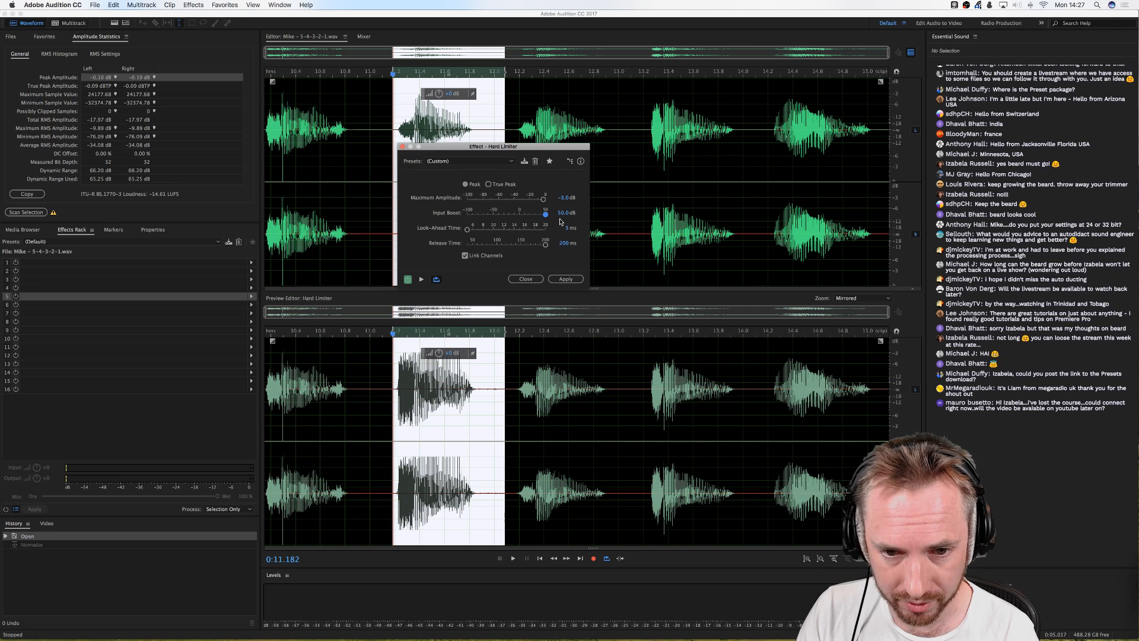
{"action": "key", "text": "space"}
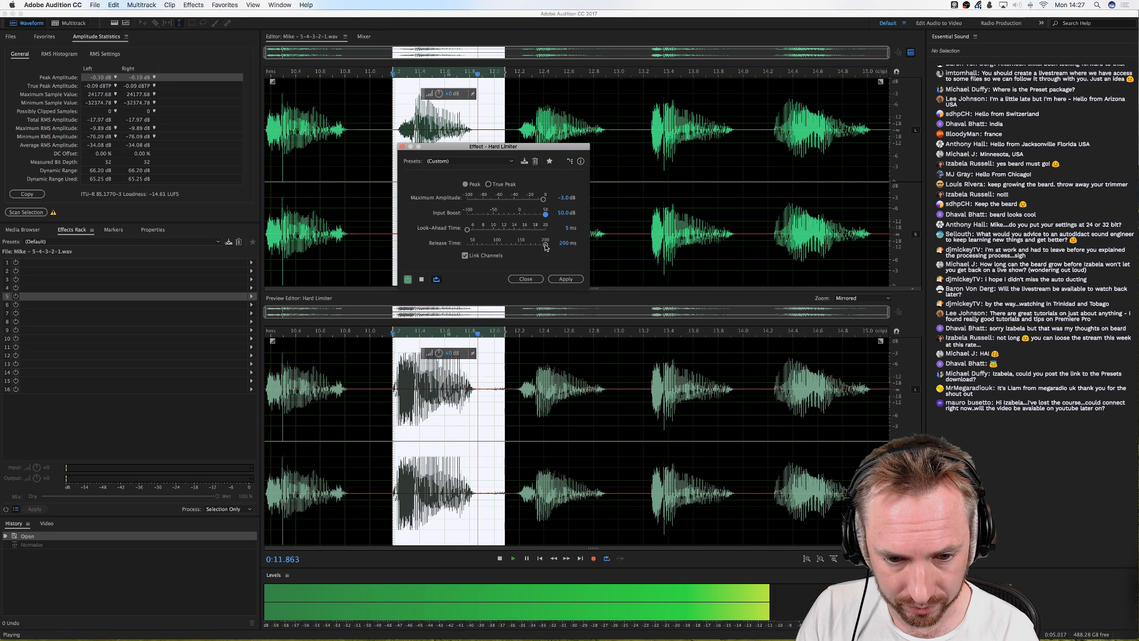
Step: Preview the third visible number with the 50 dB boost, then again including the quiet gap before it
{"action": "left_click_drag", "start_coordinate": [511, 387], "coordinate": [638, 397]}
{"action": "key", "text": "space"}
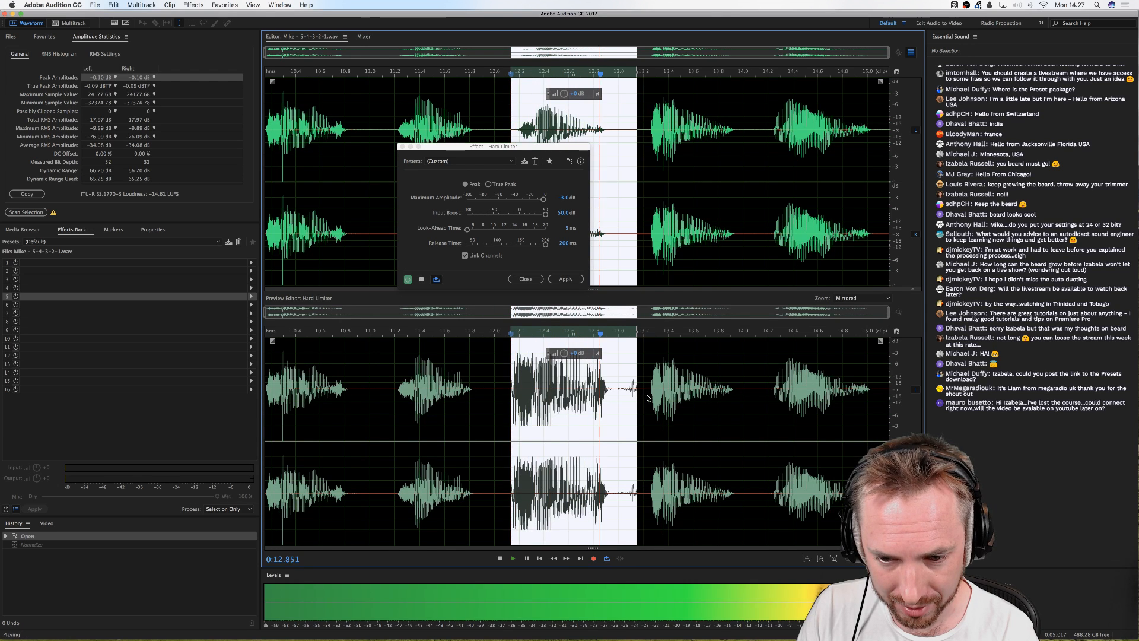
{"action": "key", "text": "space"}
{"action": "left_click_drag", "start_coordinate": [511, 402], "coordinate": [472, 400]}
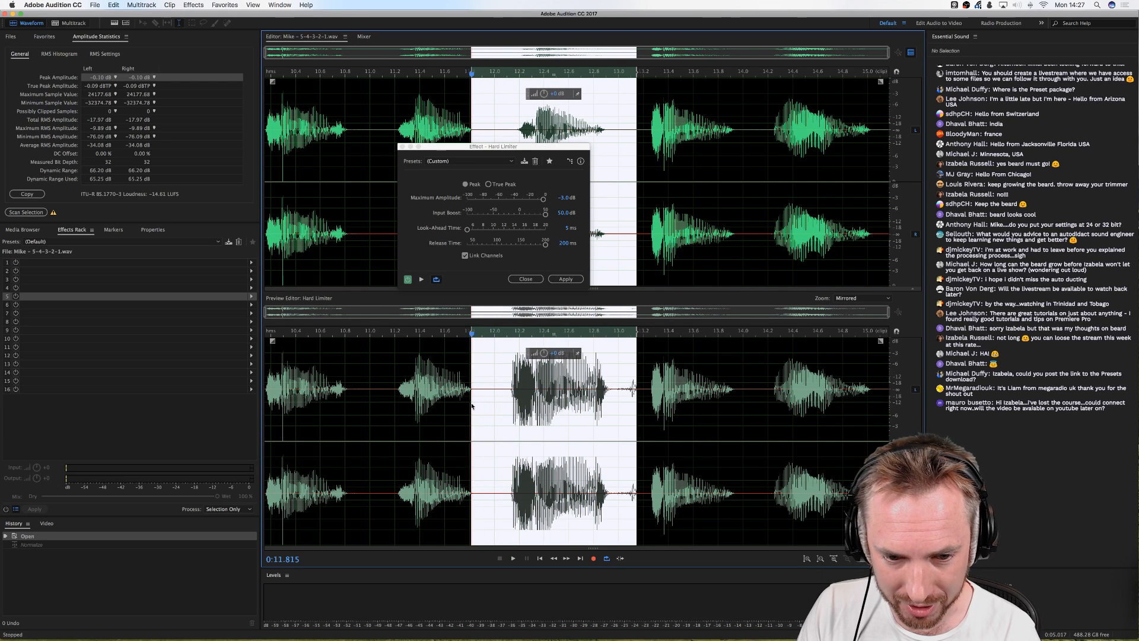
{"action": "key", "text": "space"}
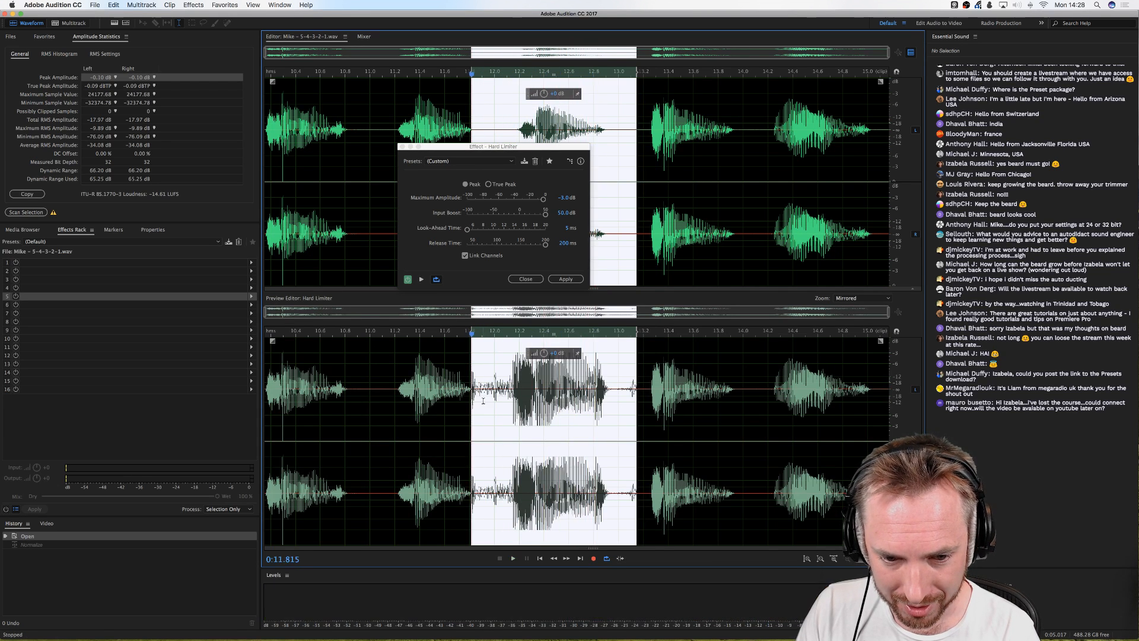
Step: Play only a short stretch of the gap before the third number, then select and preview the fourth number
{"action": "left_click", "coordinate": [478, 396]}
{"action": "left_click_drag", "start_coordinate": [479, 396], "coordinate": [497, 396]}
{"action": "key", "text": "space"}
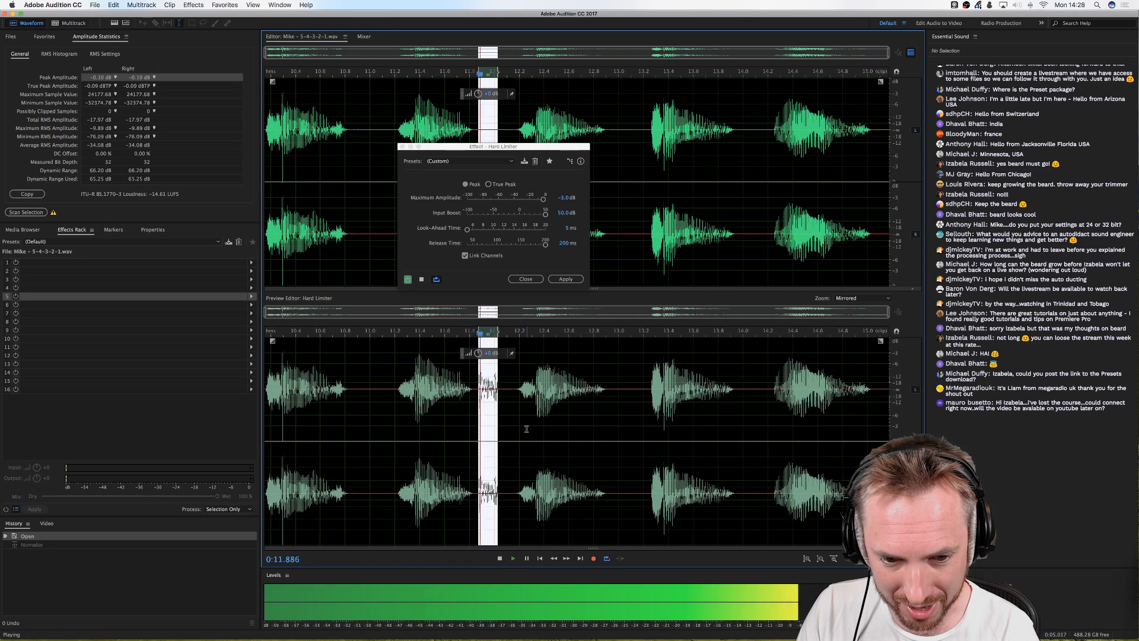
{"action": "key", "text": "space"}
{"action": "left_click_drag", "start_coordinate": [643, 395], "coordinate": [753, 394]}
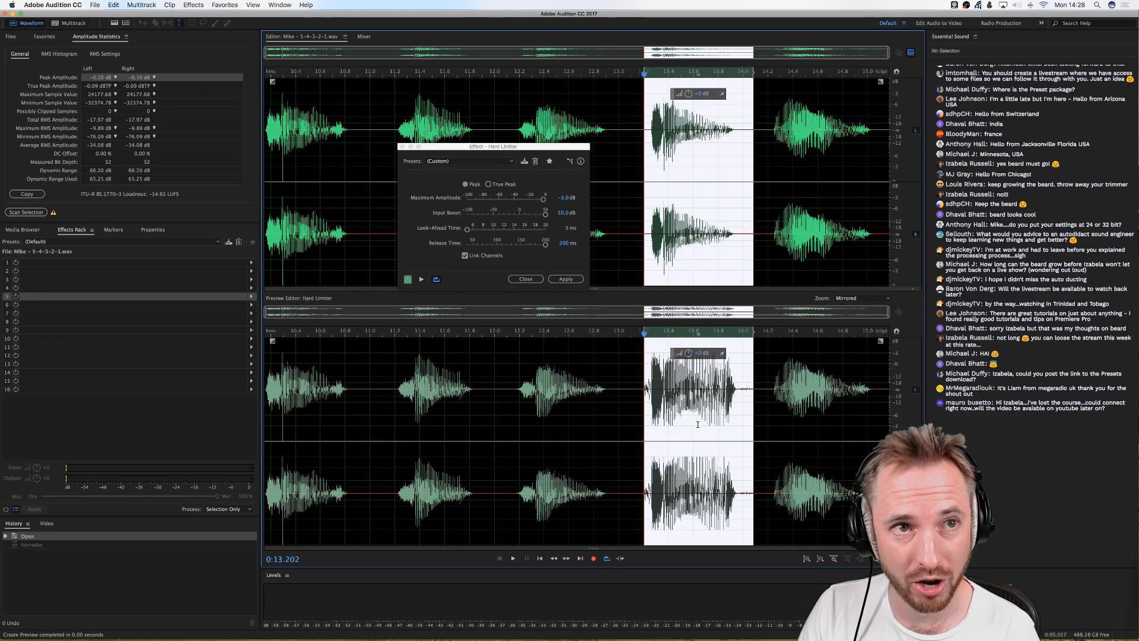
{"action": "key", "text": "space"}
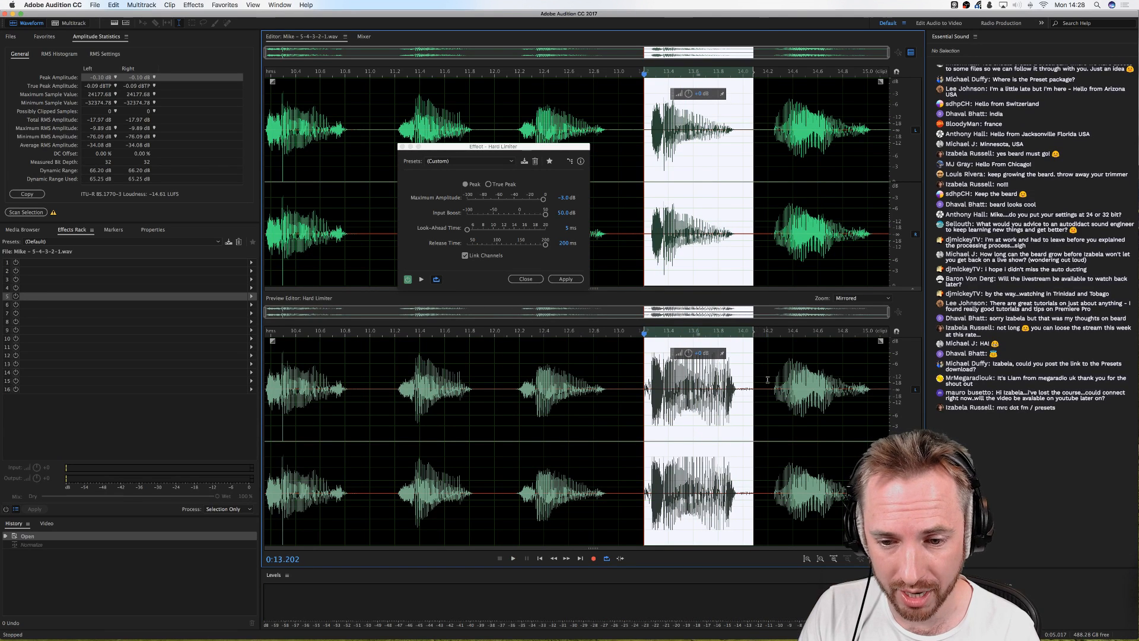
Step: Close the Hard Limiter without applying it and return to the multitrack session
{"action": "left_click", "coordinate": [769, 376]}
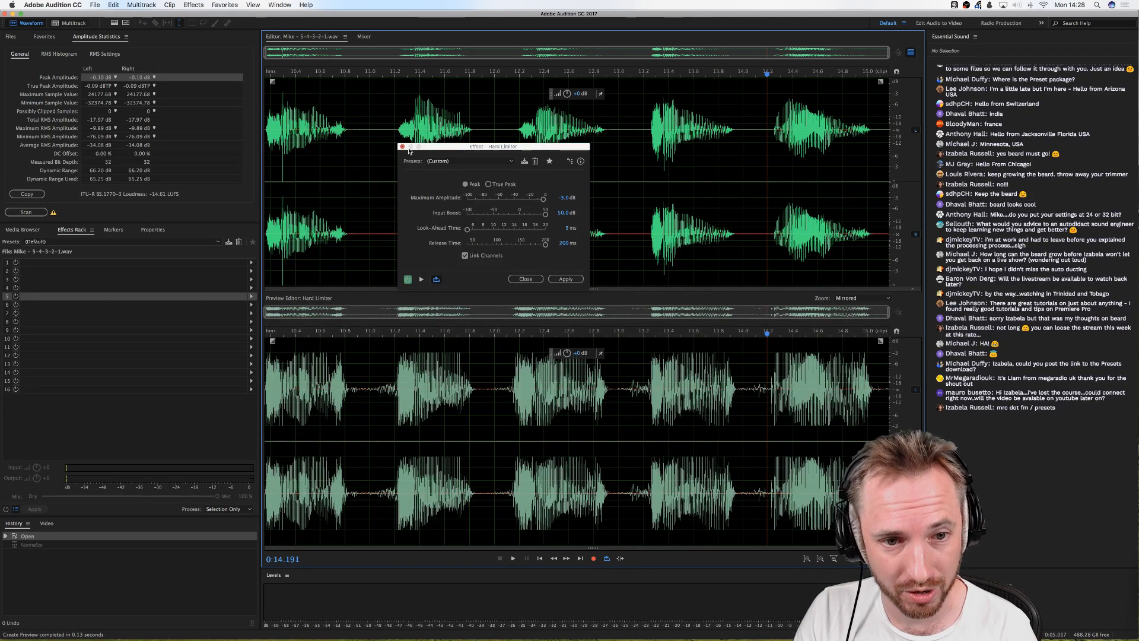
{"action": "left_click", "coordinate": [402, 147]}
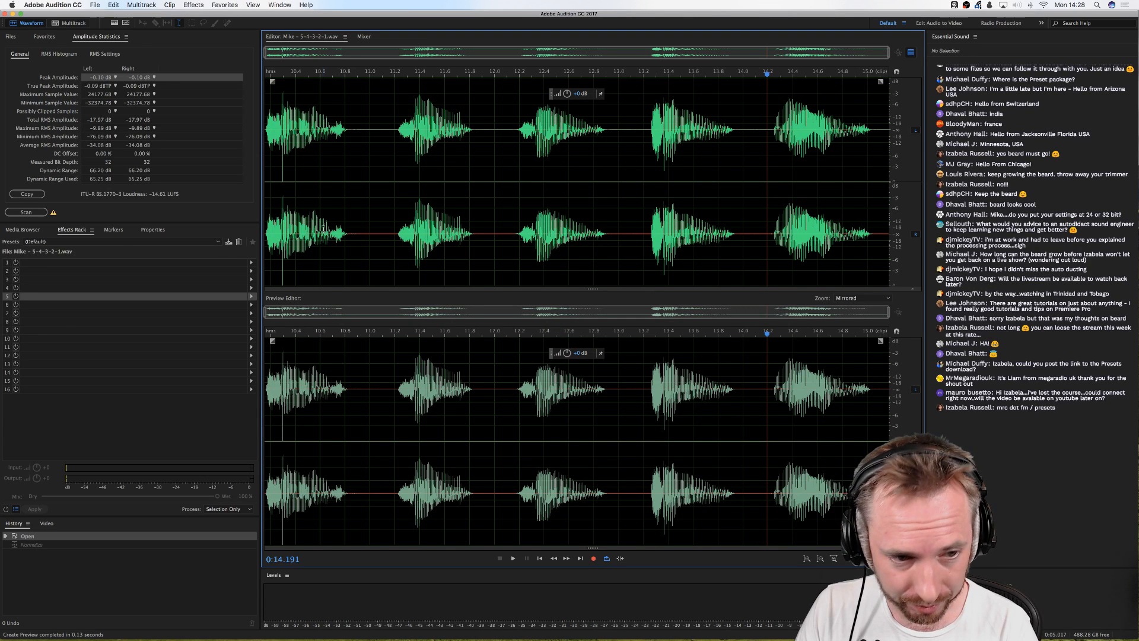
{"action": "left_click", "coordinate": [79, 24]}
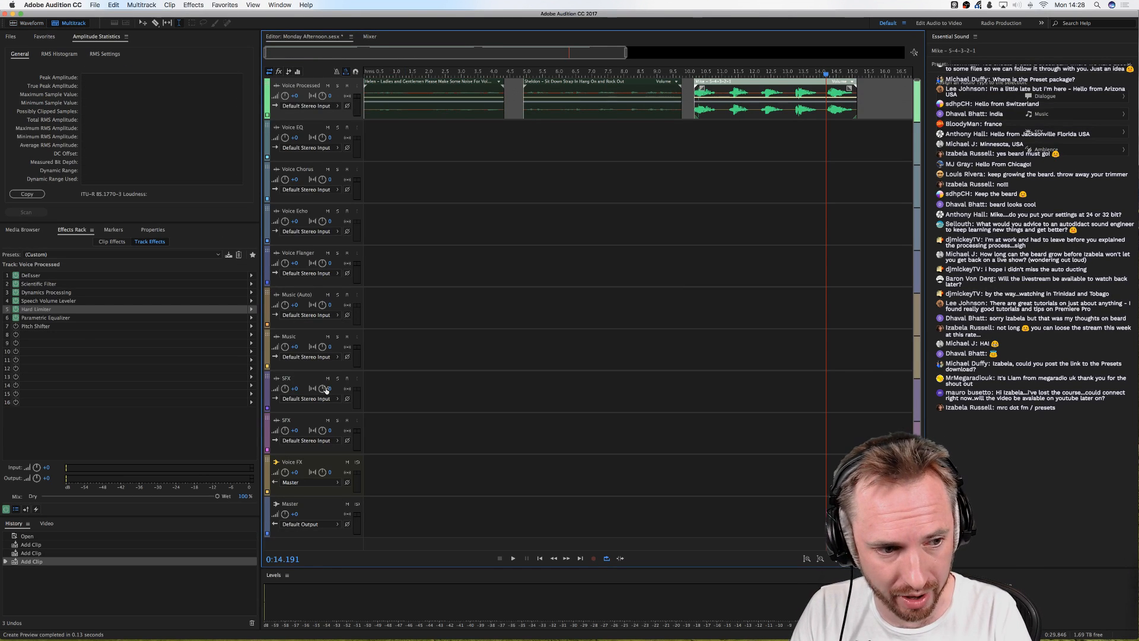
Step: Open the Voice Processed track's Parametric Equalizer and play the time range of the "Sit Down Snap In Hang On and Rock Out" clip
{"action": "double_click", "coordinate": [45, 318]}
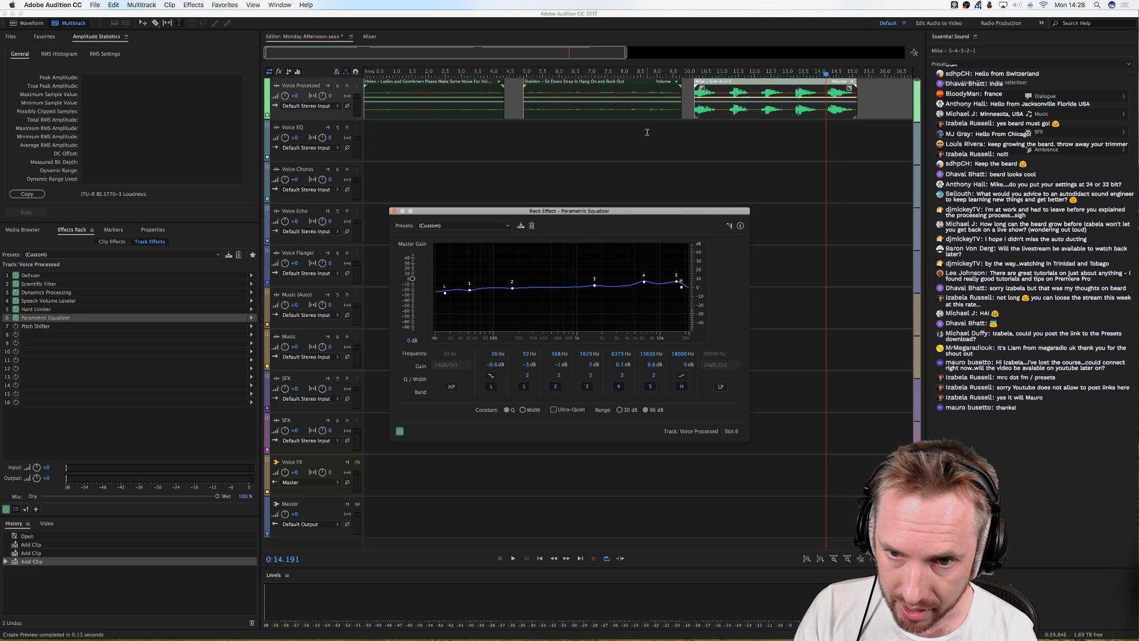
{"action": "left_click_drag", "start_coordinate": [521, 126], "coordinate": [684, 123]}
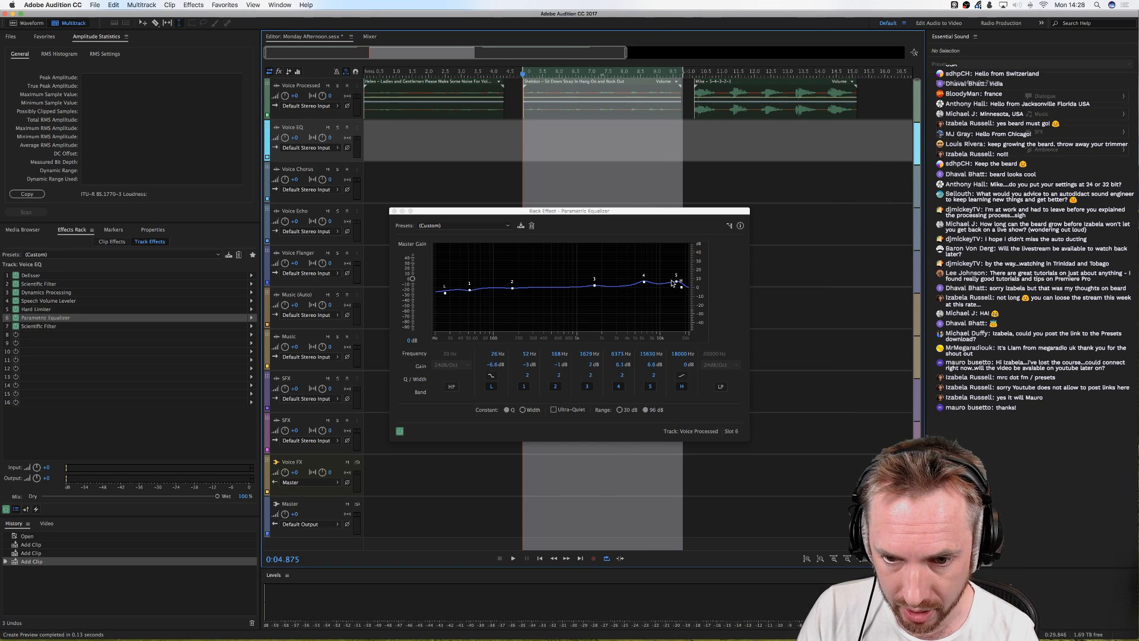
{"action": "key", "text": "space"}
Step: Boost band 5 of the Parametric Equalizer to about 10.8 dB at about 14519 Hz, auditioning the clip
{"action": "mouse_move", "coordinate": [676, 282]}
{"action": "left_mouse_down"}
{"action": "mouse_move", "coordinate": [676, 264]}
{"action": "mouse_move", "coordinate": [677, 290]}
{"action": "mouse_move", "coordinate": [676, 279]}
{"action": "left_mouse_up"}
{"action": "key", "text": "space"}
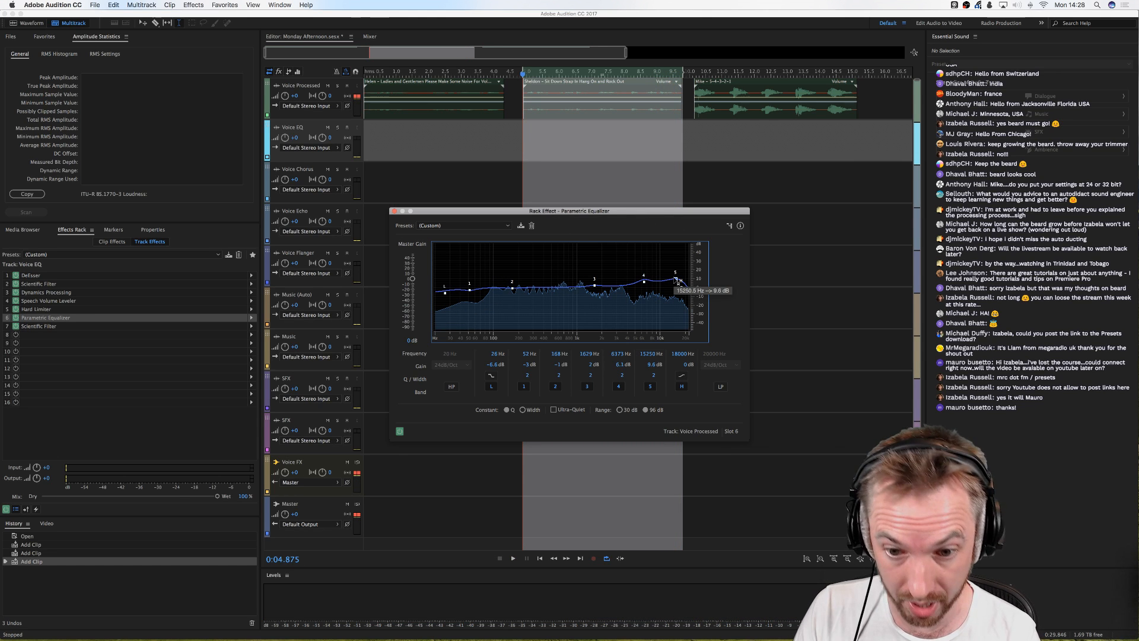
{"action": "mouse_move", "coordinate": [678, 280]}
{"action": "left_mouse_down"}
{"action": "mouse_move", "coordinate": [675, 267]}
{"action": "mouse_move", "coordinate": [675, 295]}
{"action": "mouse_move", "coordinate": [674, 278]}
{"action": "left_mouse_up"}
{"action": "key", "text": "space"}
{"action": "key", "text": "space"}
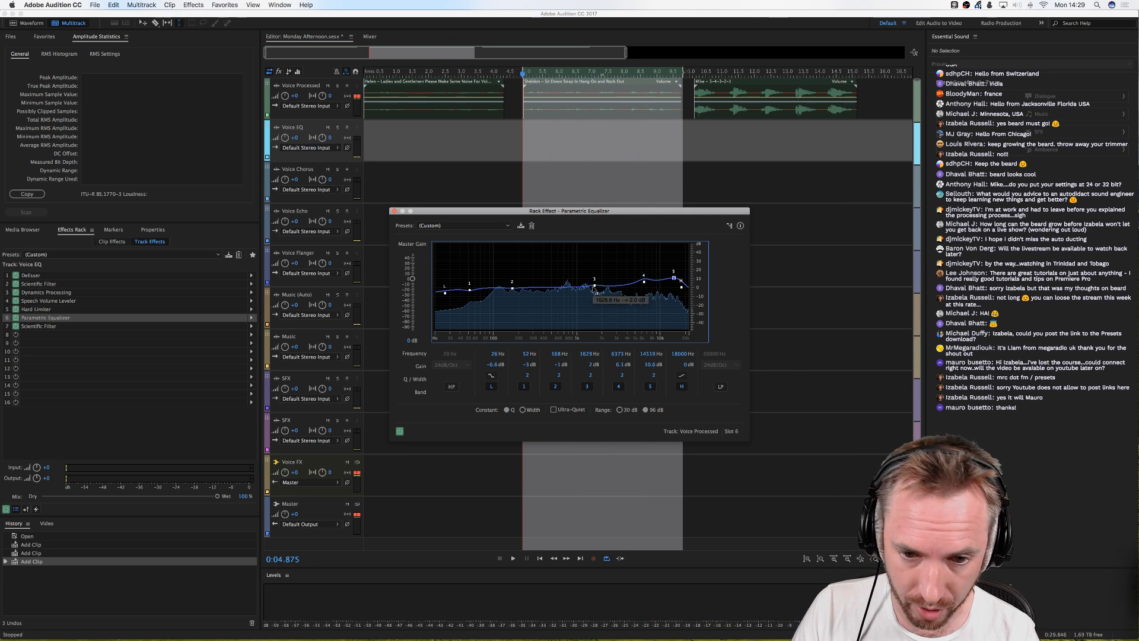
Step: Boost band 3 of the Parametric Equalizer to about 9.1 dB at about 1570 Hz, auditioning the selected voice clip
{"action": "key", "text": "space"}
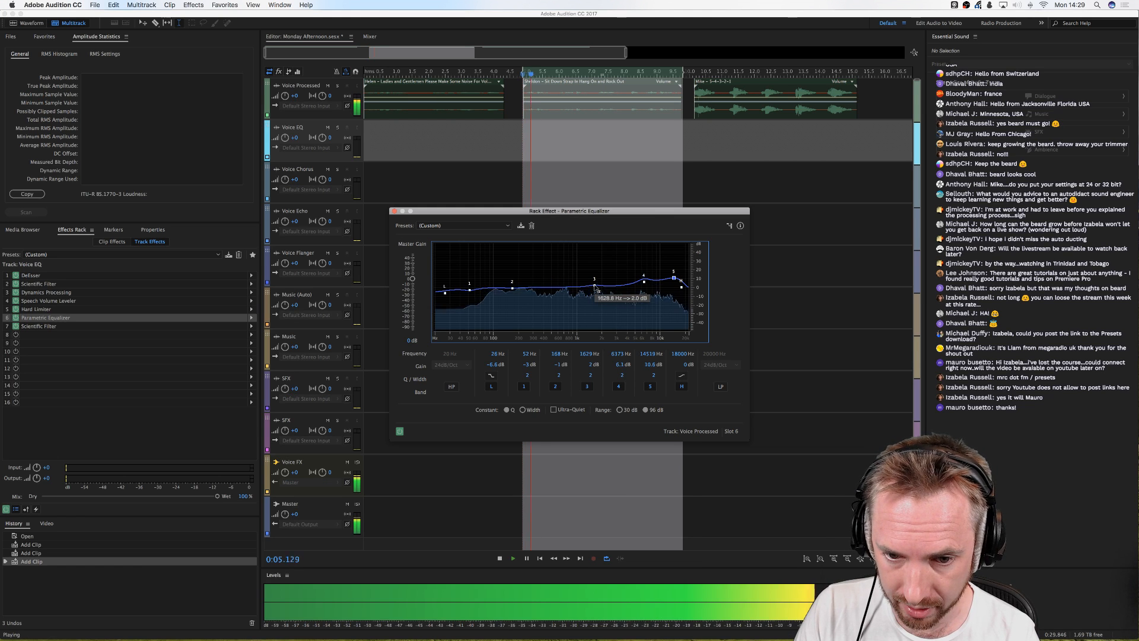
{"action": "mouse_move", "coordinate": [595, 289]}
{"action": "left_mouse_down"}
{"action": "mouse_move", "coordinate": [593, 267]}
{"action": "mouse_move", "coordinate": [595, 309]}
{"action": "mouse_move", "coordinate": [592, 279]}
{"action": "left_mouse_up"}
{"action": "key", "text": "space"}
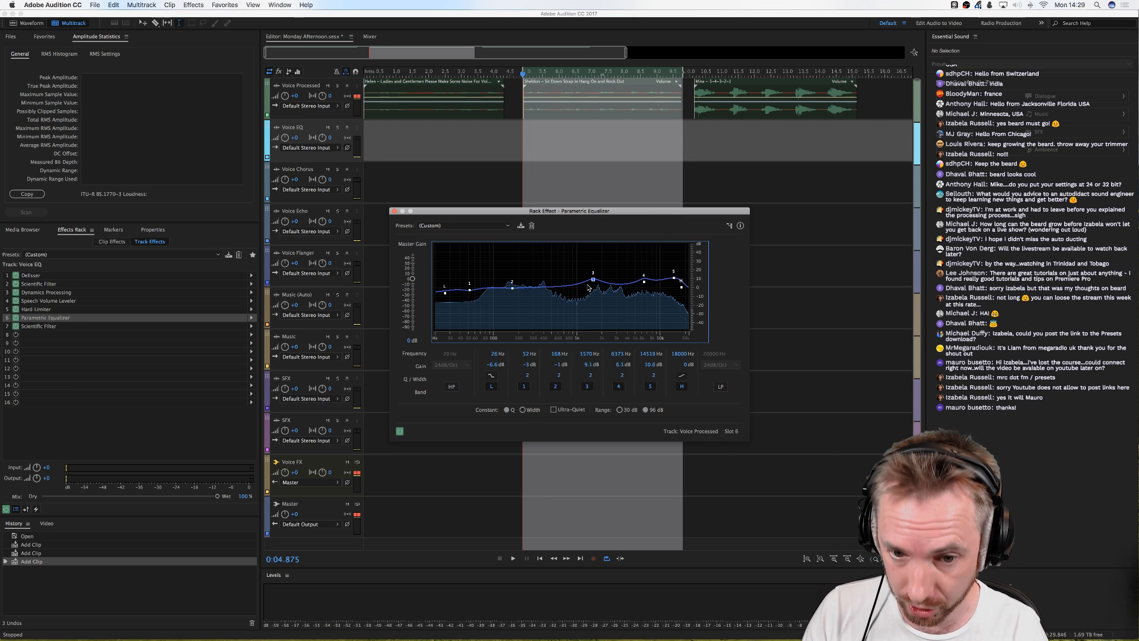
Step: Cut band 3 of the Parametric Equalizer to about -25.8 dB at about 1609 Hz and audition the selected clip
{"action": "left_click_drag", "start_coordinate": [593, 280], "coordinate": [595, 310]}
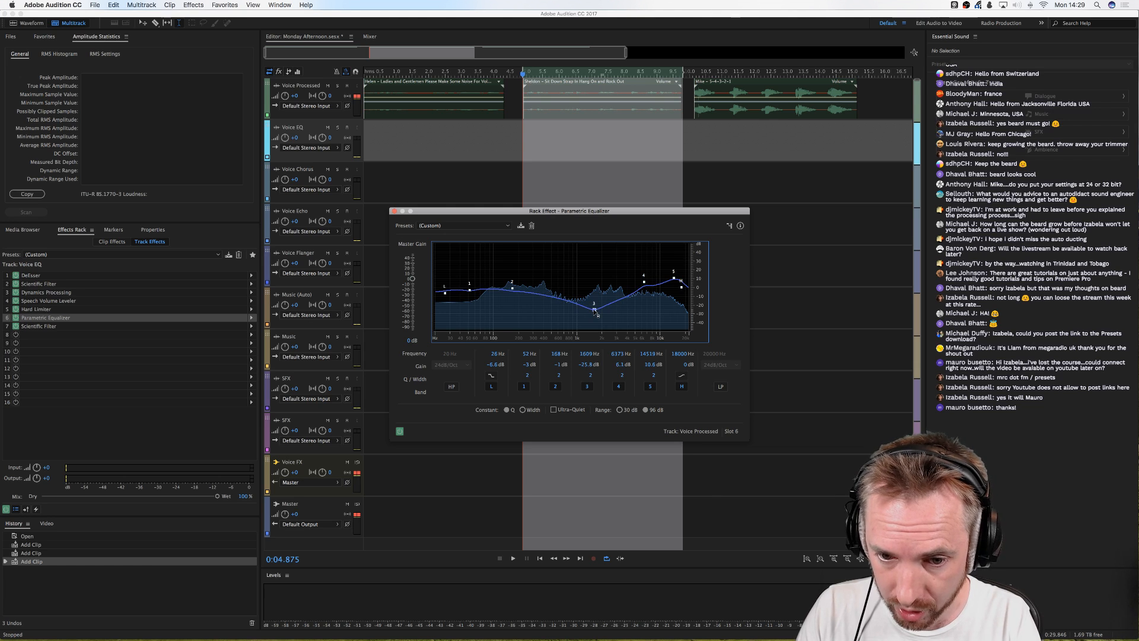
{"action": "key", "text": "space"}
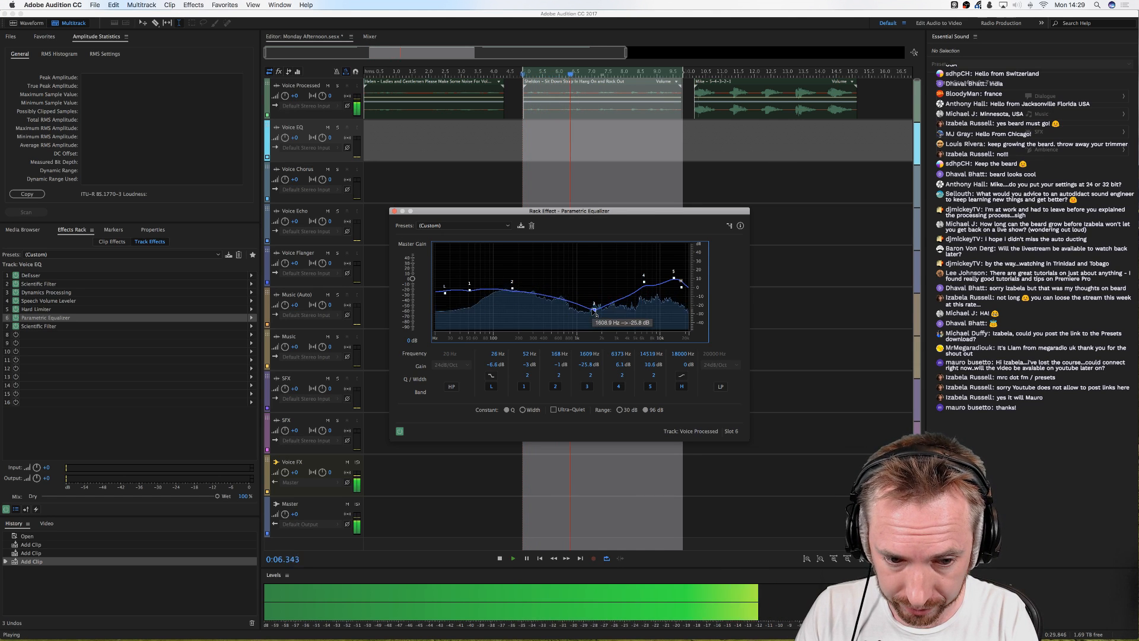
{"action": "key", "text": "space"}
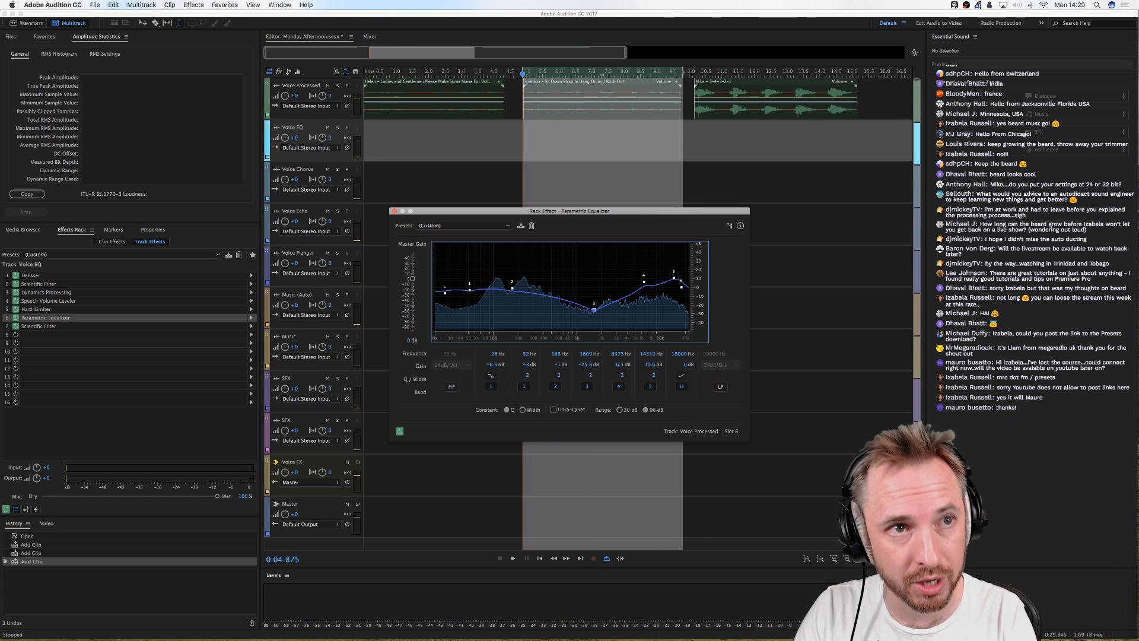
Step: Add Bed_Barf_Aight.wav at the start of the Music (Auto) track and audition it under the selected voice clip
{"action": "left_click", "coordinate": [11, 37]}
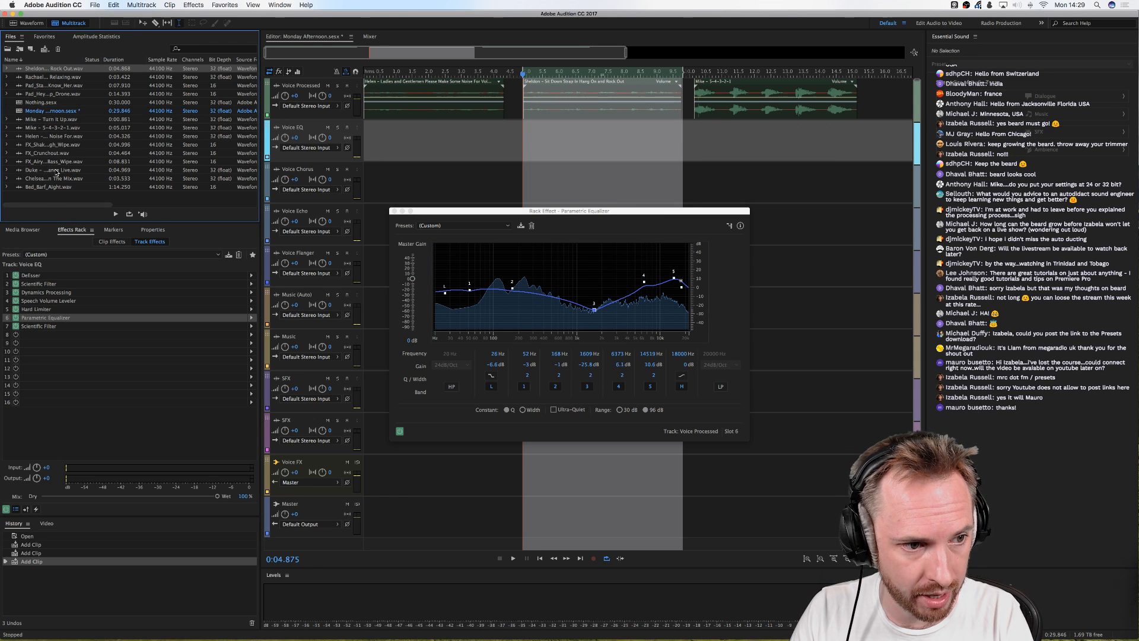
{"action": "left_click_drag", "start_coordinate": [50, 187], "coordinate": [285, 302]}
{"action": "key", "text": "space"}
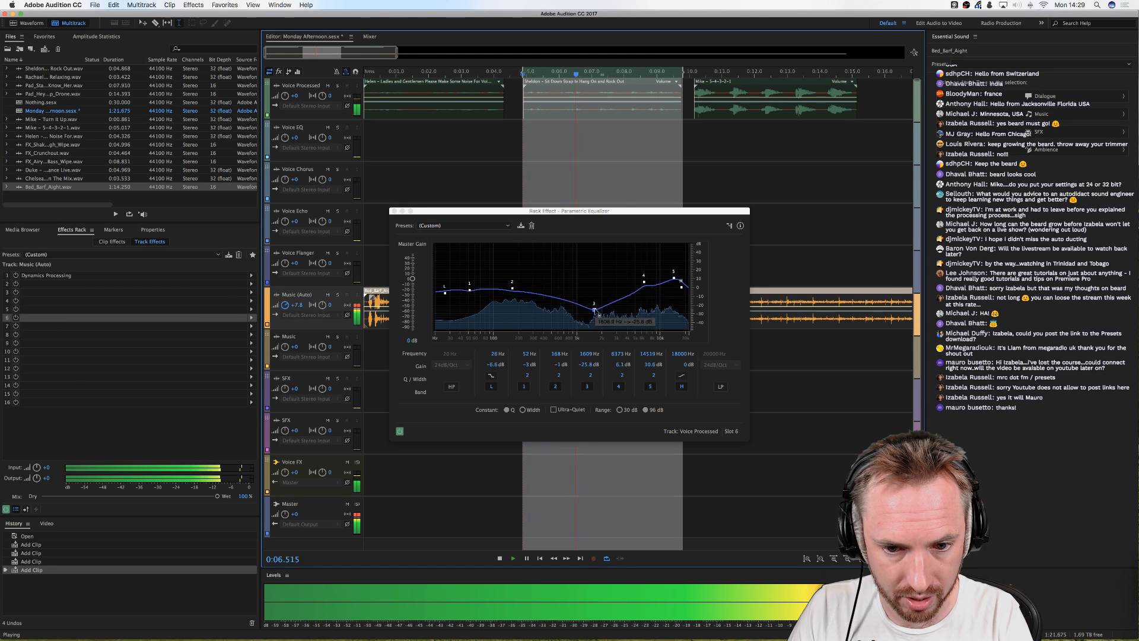
{"action": "key", "text": "space"}
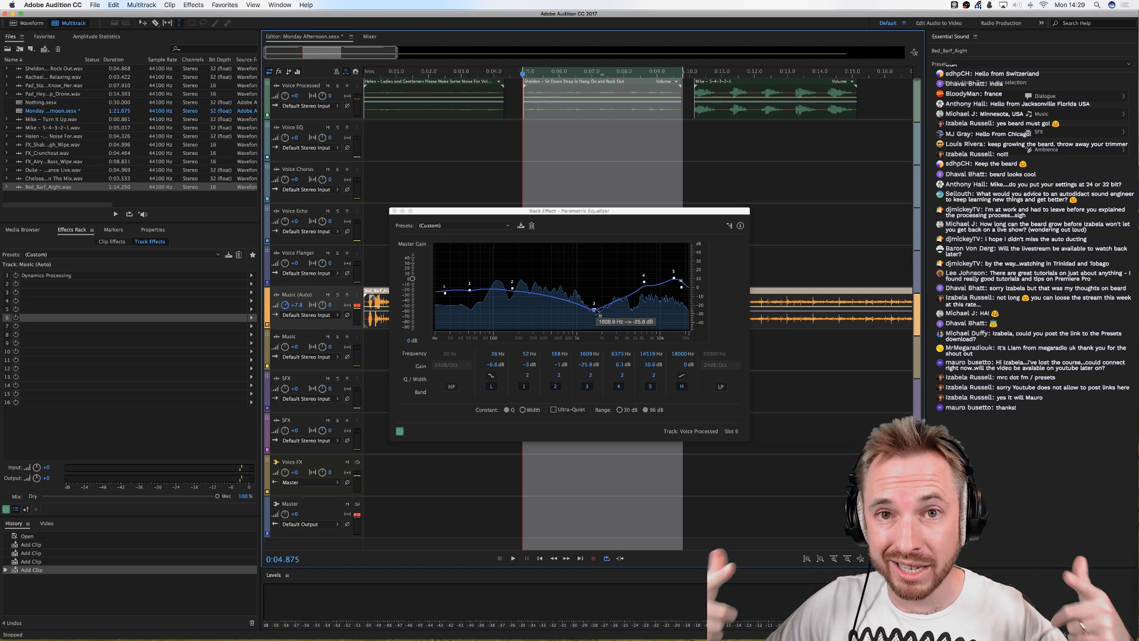
{"action": "key", "text": "space"}
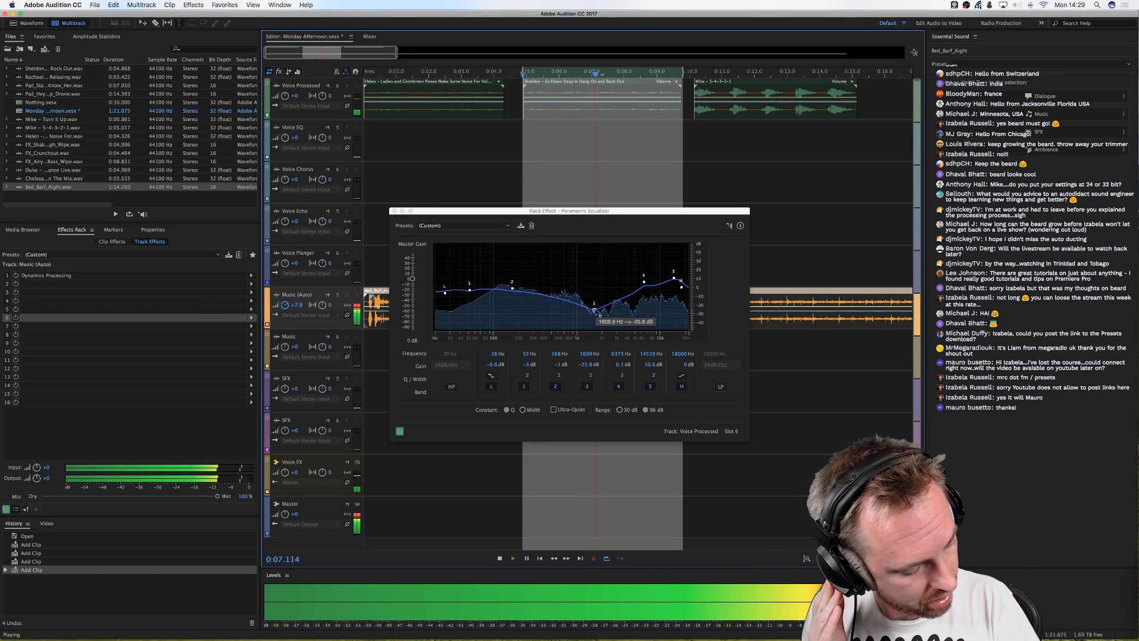
{"action": "key", "text": "space"}
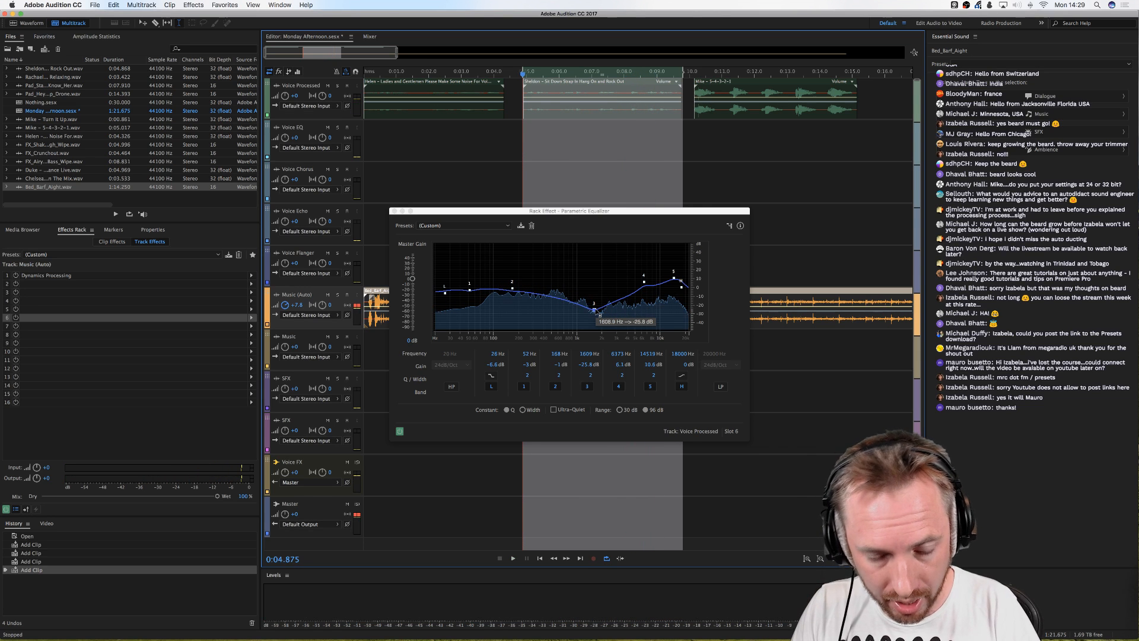
Step: Boost band 3 to about 22.7 dB at about 1551 Hz and audition the voice over the music bed
{"action": "left_click_drag", "start_coordinate": [599, 313], "coordinate": [593, 267]}
{"action": "key", "text": "space"}
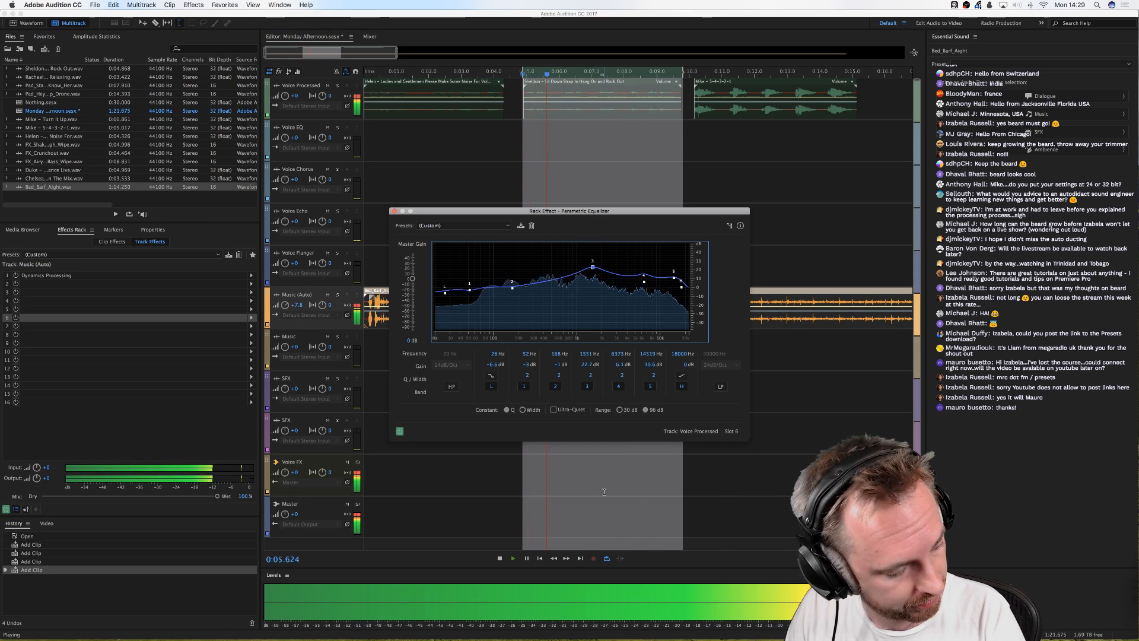
{"action": "key", "text": "space"}
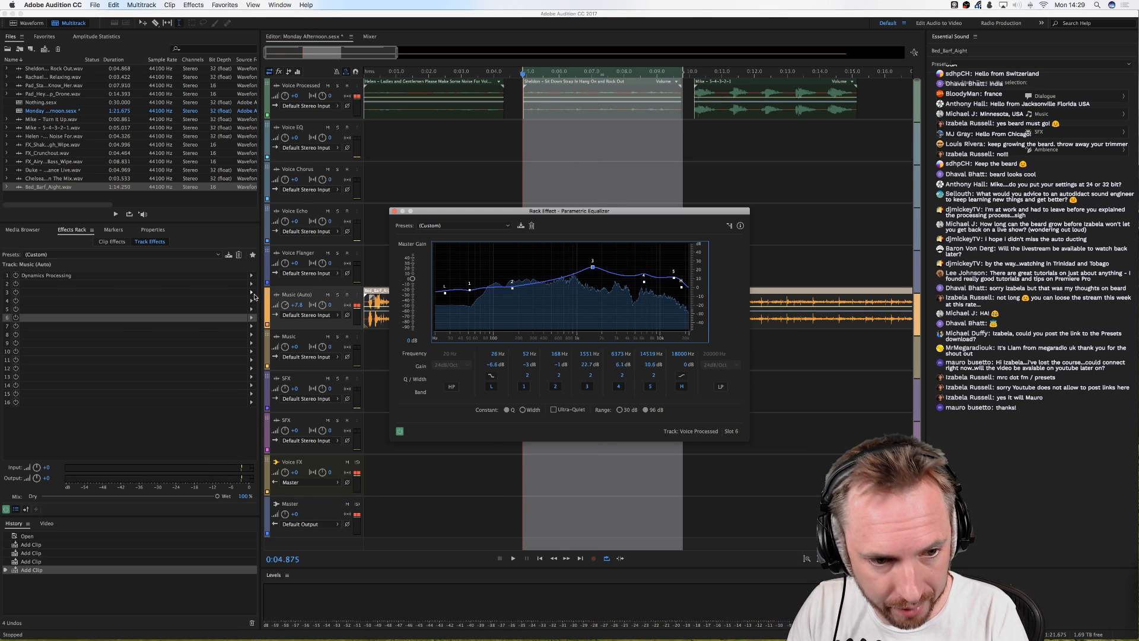
Step: Raise the Music (Auto) track volume to +15 dB, auditioning the selected range with the voice
{"action": "left_click_drag", "start_coordinate": [285, 305], "coordinate": [288, 300]}
{"action": "key", "text": "space"}
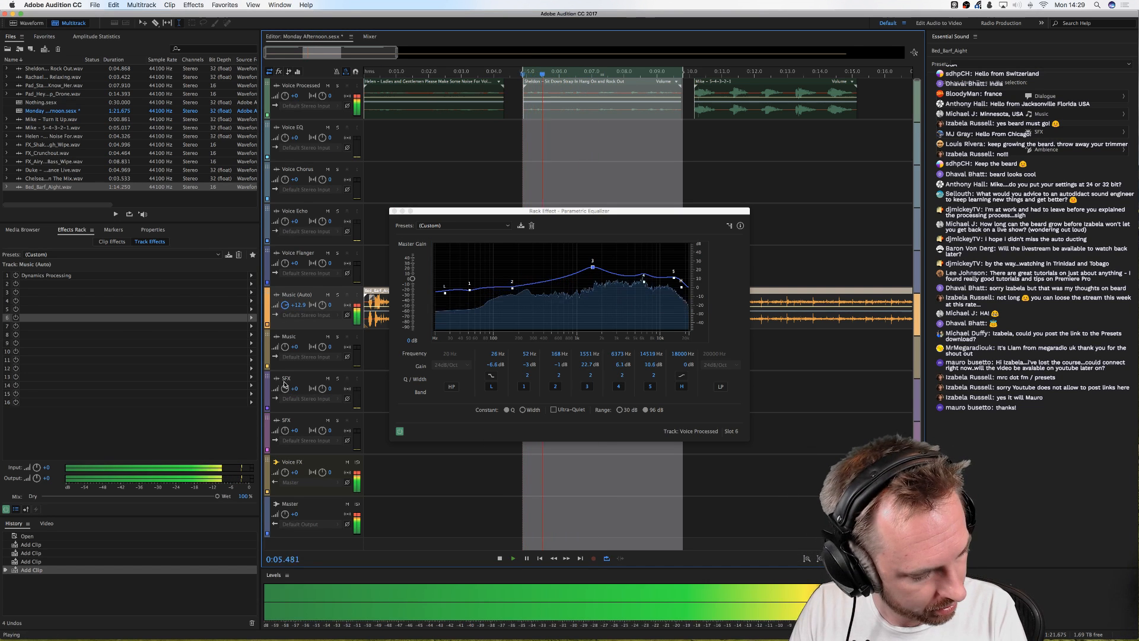
{"action": "key", "text": "space"}
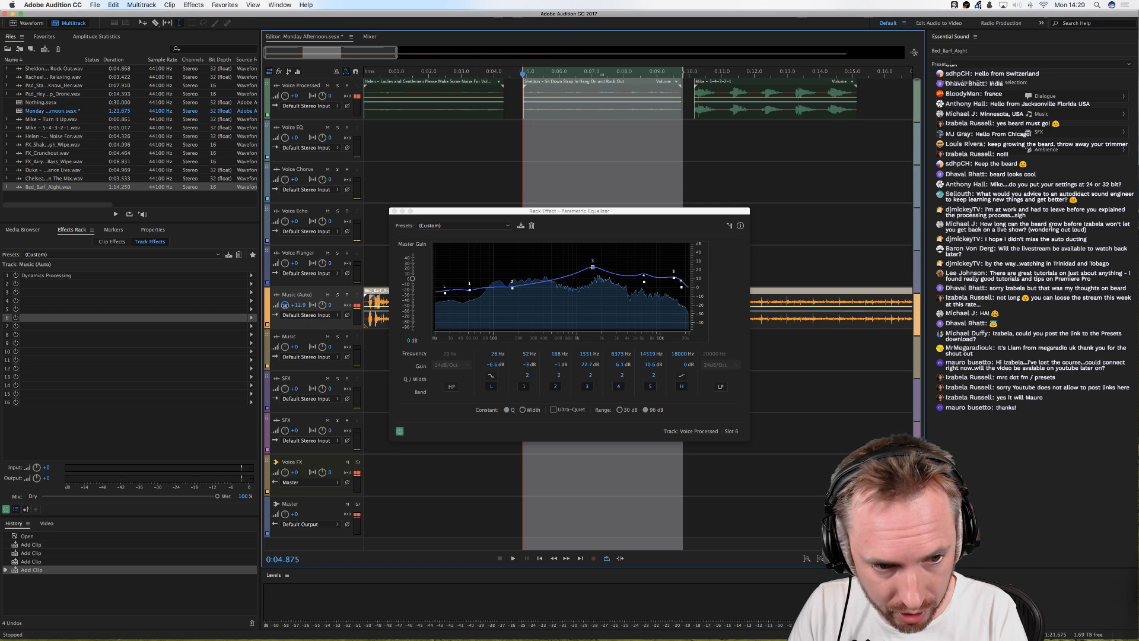
{"action": "key", "text": "space"}
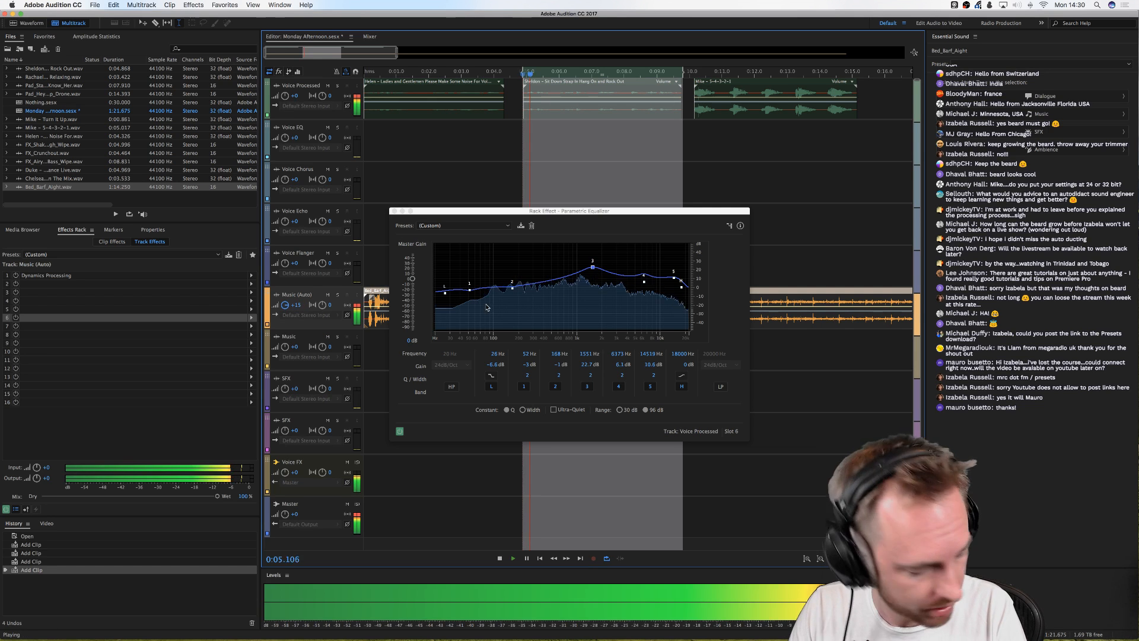
{"action": "key", "text": "space"}
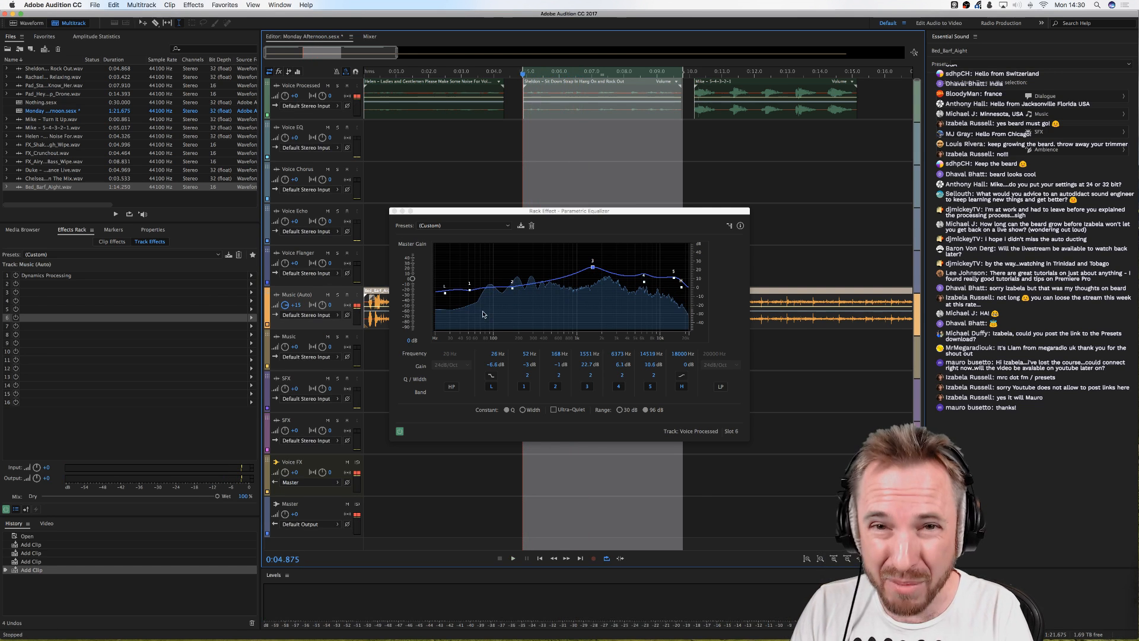
{"action": "key", "text": "space"}
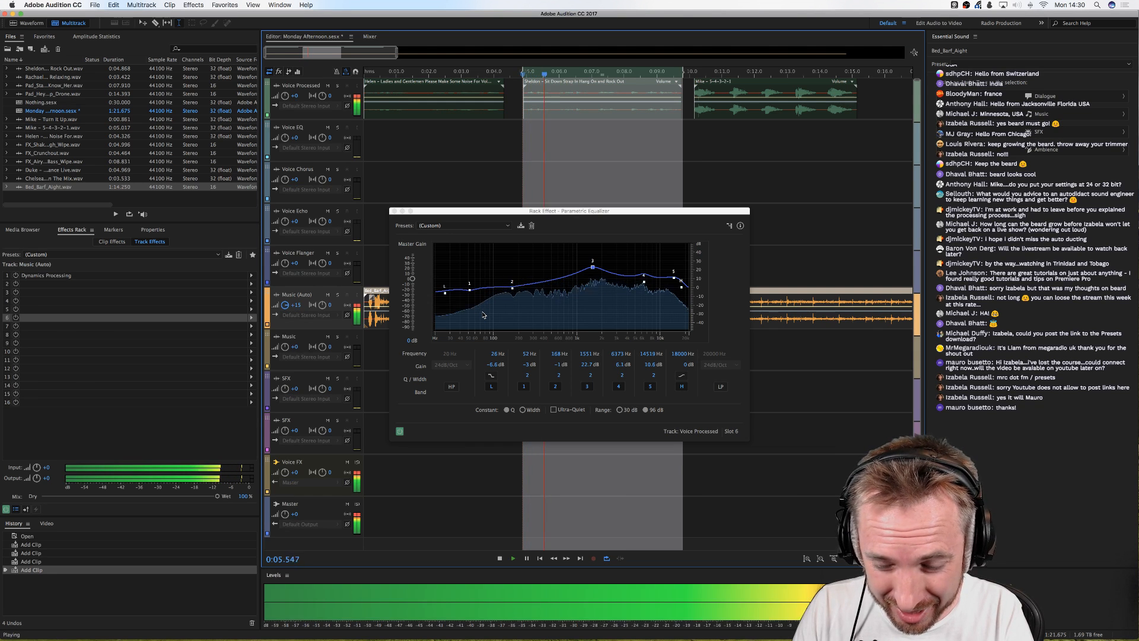
{"action": "key", "text": "space"}
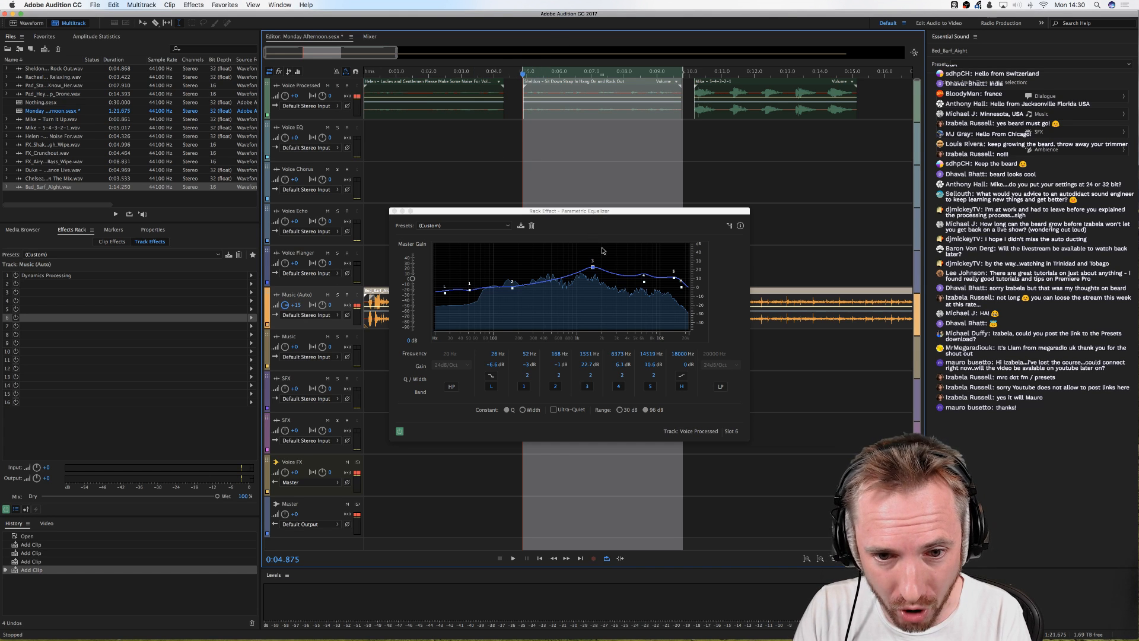
Step: Lower band 3 of the Parametric Equalizer to about 3 dB at about 1532 Hz and mute the Music (Auto) track
{"action": "mouse_move", "coordinate": [595, 275]}
{"action": "left_click_drag", "start_coordinate": [595, 275], "coordinate": [595, 292]}
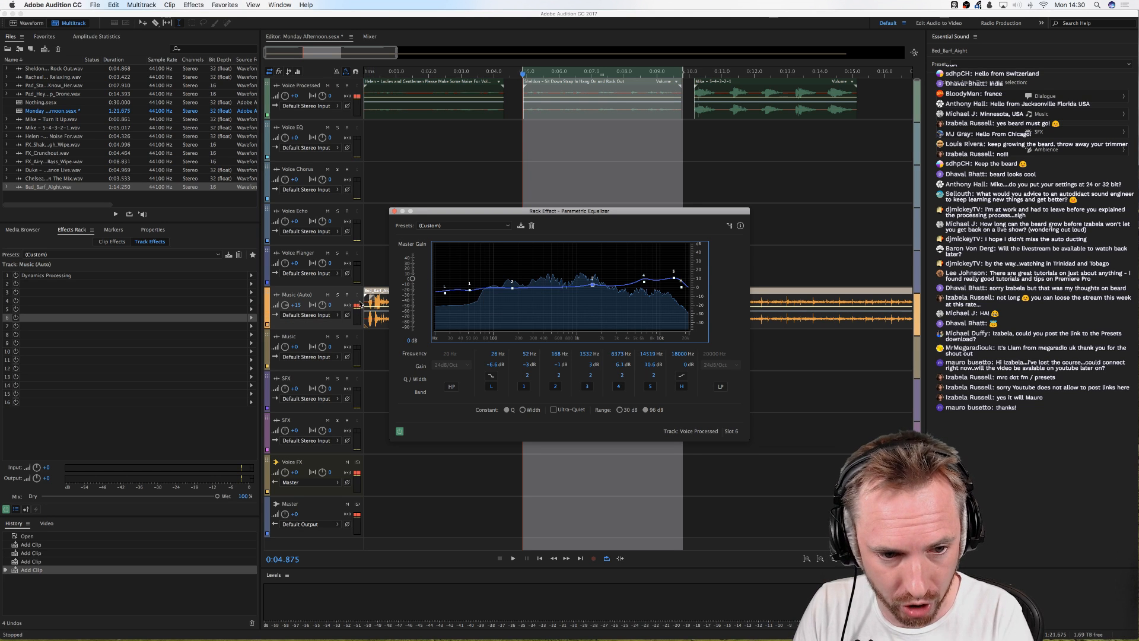
{"action": "left_click", "coordinate": [327, 295]}
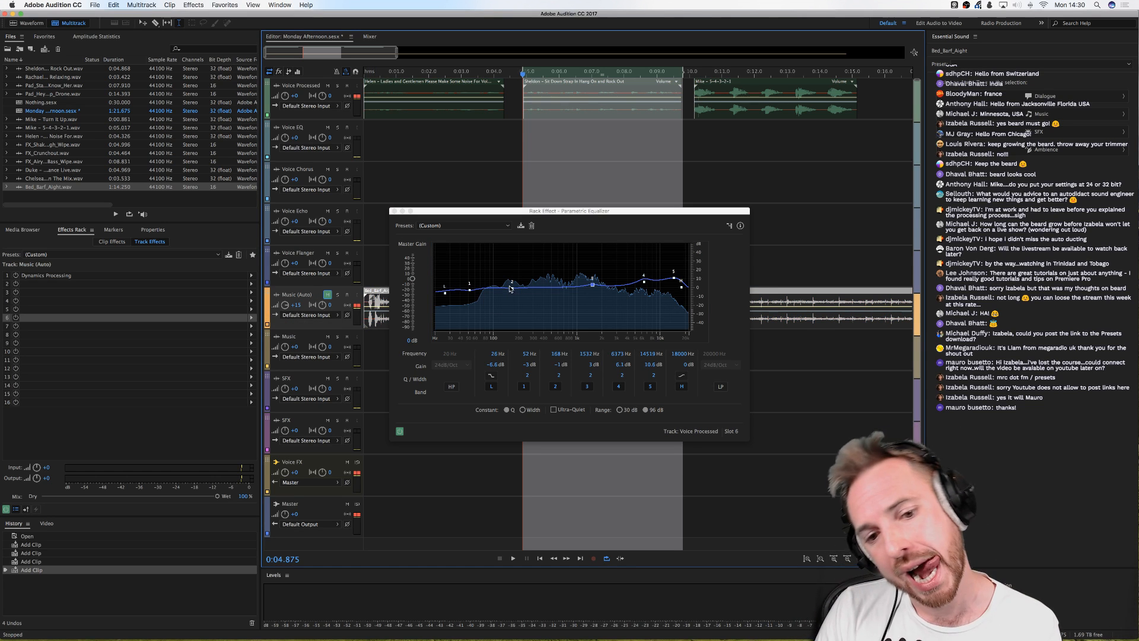
Step: Boost band 2 of the Parametric Equalizer to about 28.8 dB at about 158 Hz and audition the selected voice clip
{"action": "mouse_move", "coordinate": [512, 289]}
{"action": "left_click_drag", "start_coordinate": [514, 291], "coordinate": [512, 267]}
{"action": "key", "text": "space"}
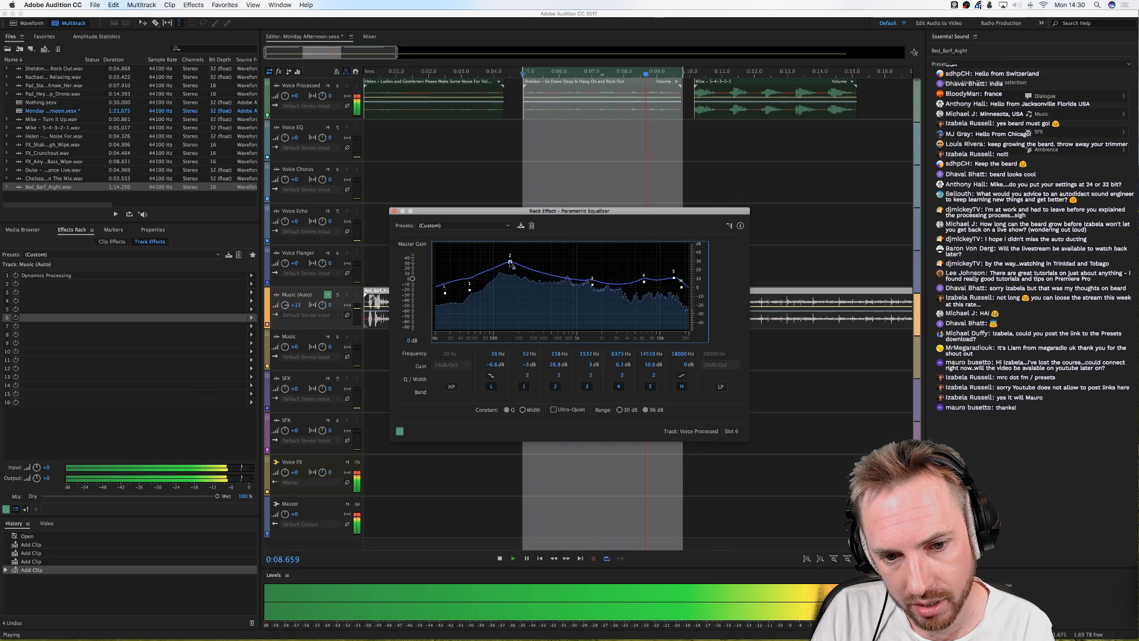
{"action": "key", "text": "space"}
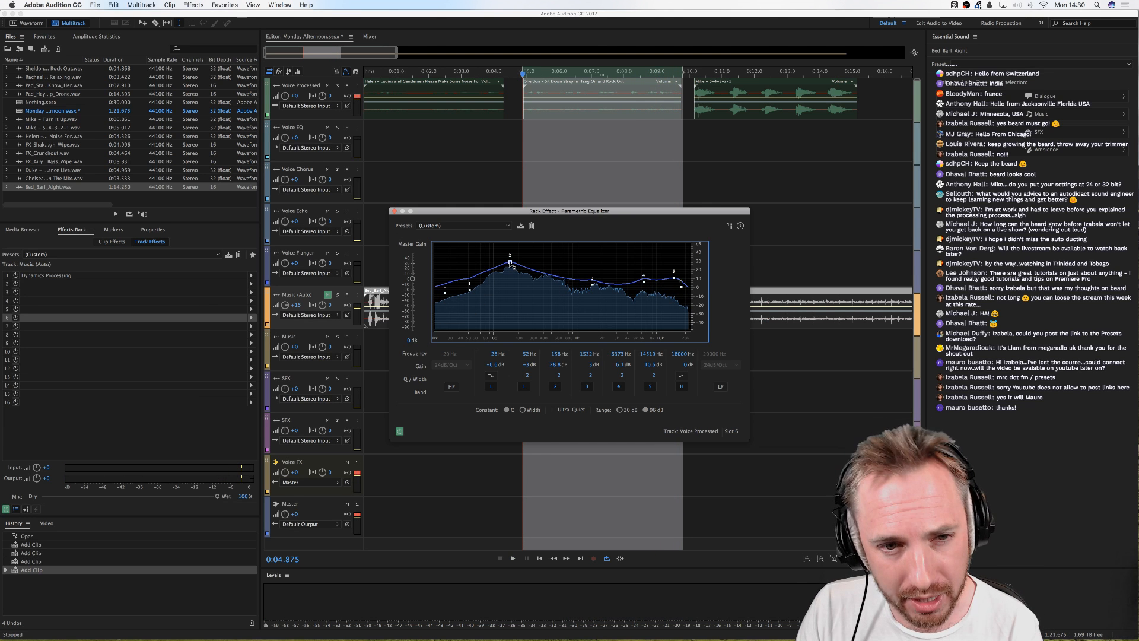
{"action": "key", "text": "space"}
{"action": "key", "text": "space"}
Step: Audition the band 2 boost on the 5-4-3-2-1 clip and on the "Ladies and Gentlemen" clip from about 0:01.905
{"action": "left_click", "coordinate": [692, 128]}
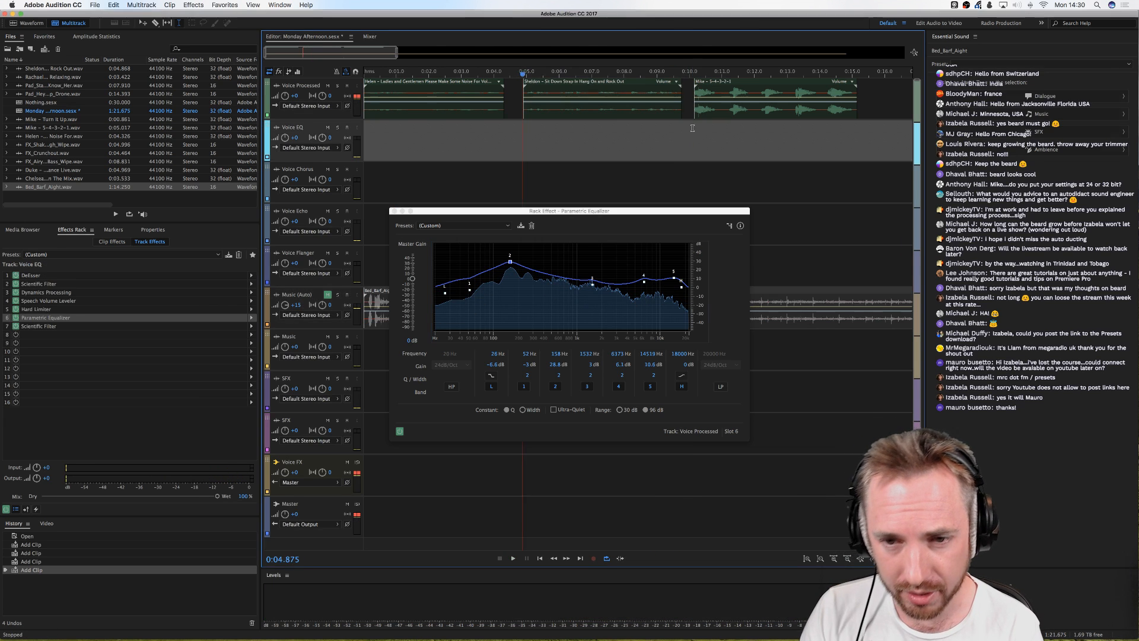
{"action": "key", "text": "space"}
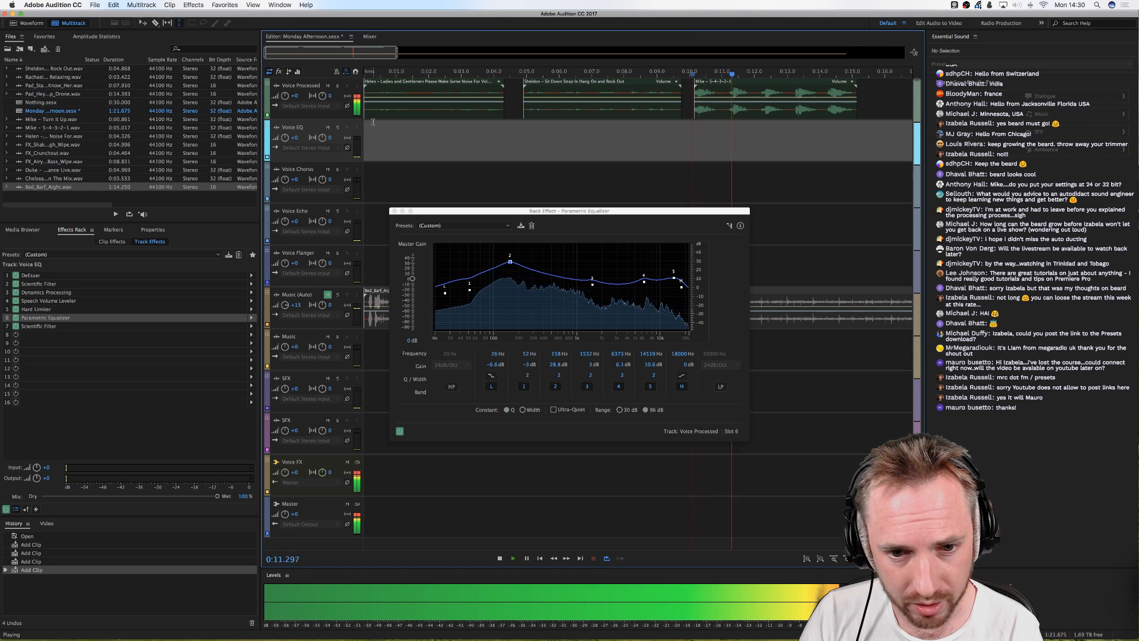
{"action": "key", "text": "space"}
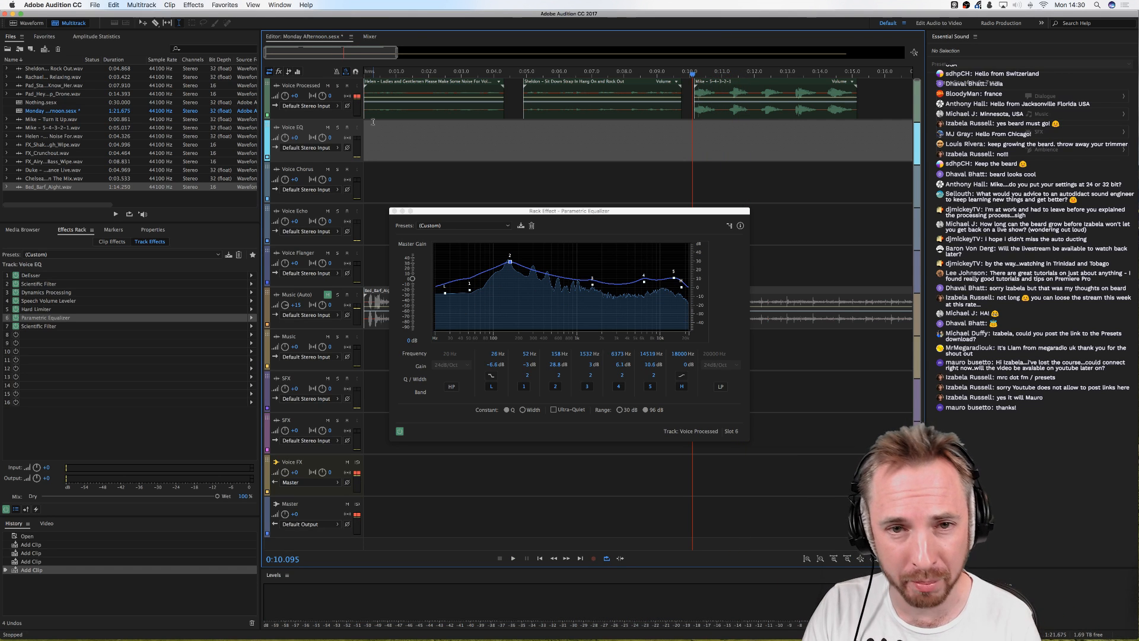
{"action": "left_click", "coordinate": [424, 127]}
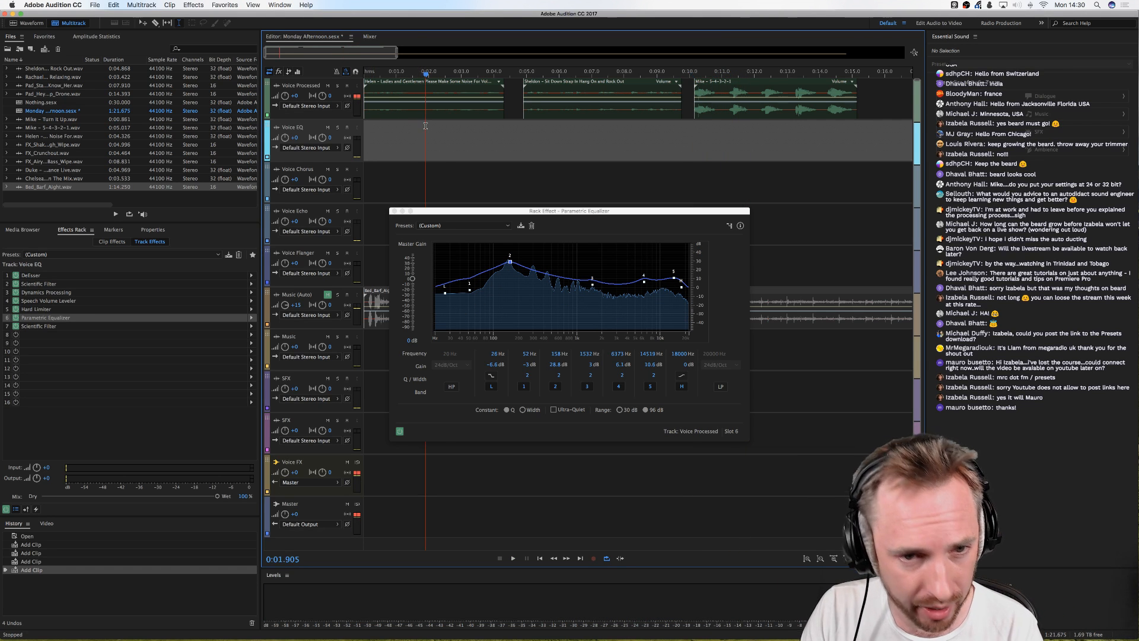
{"action": "key", "text": "space"}
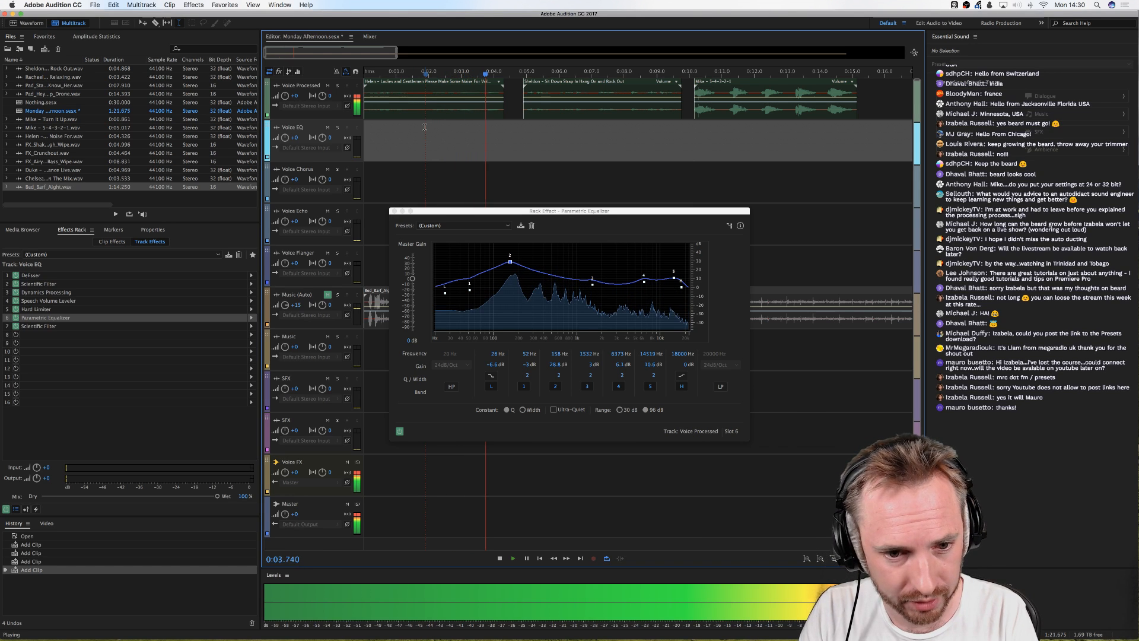
{"action": "key", "text": "space"}
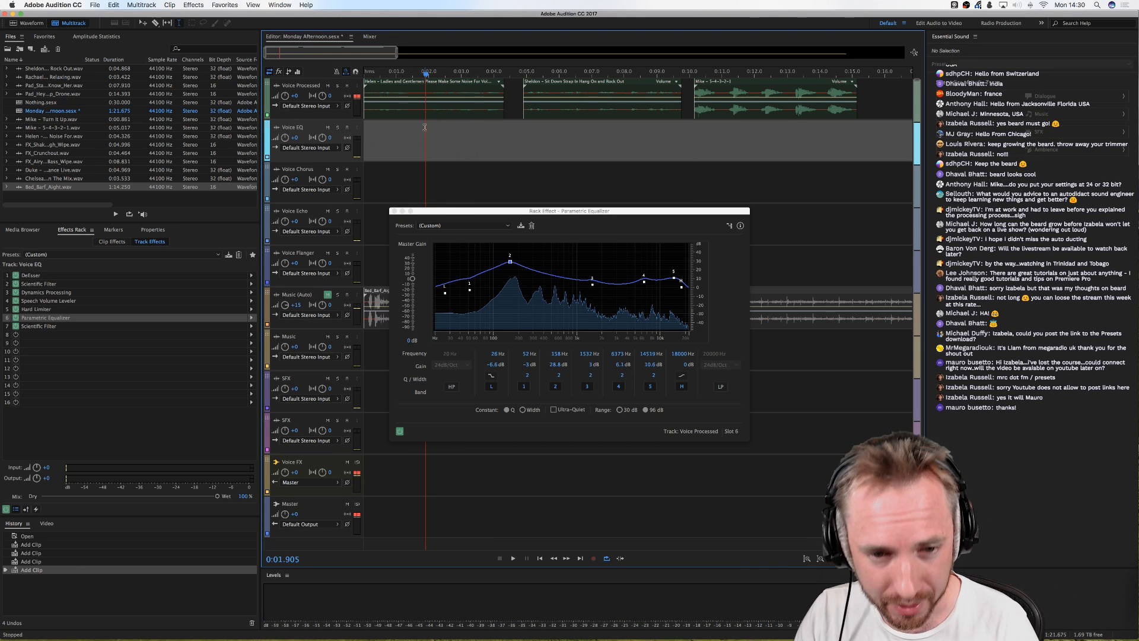
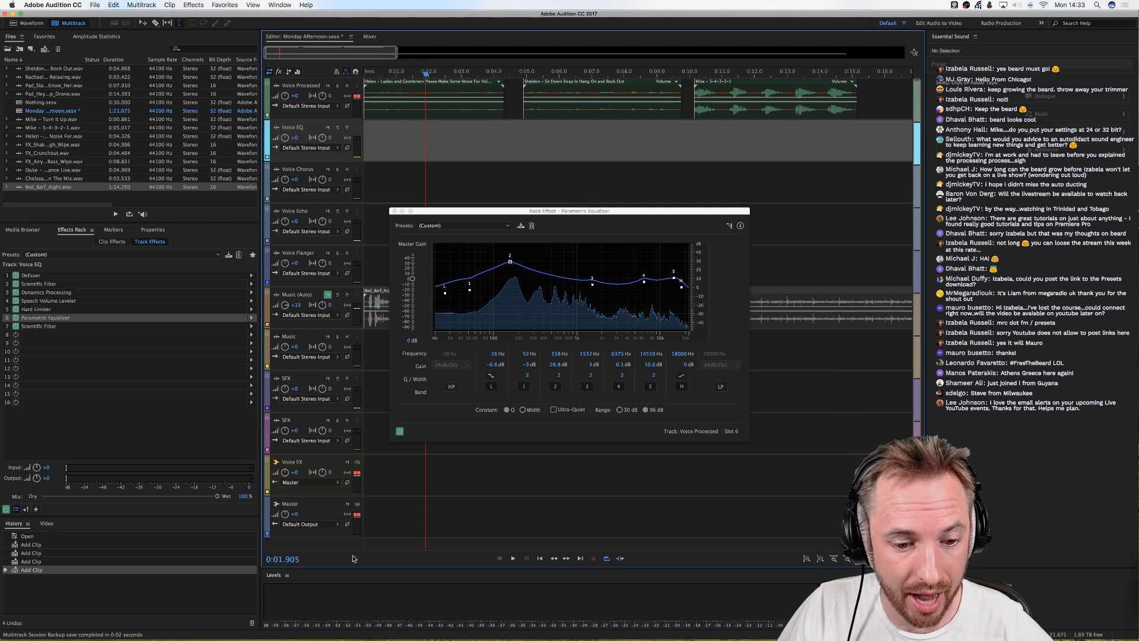
Step: Show the Adobe Audition Presets product page in Chrome, moving the Parametric Equalizer window aside, and return to the Audition session
{"action": "left_click", "coordinate": [334, 623]}
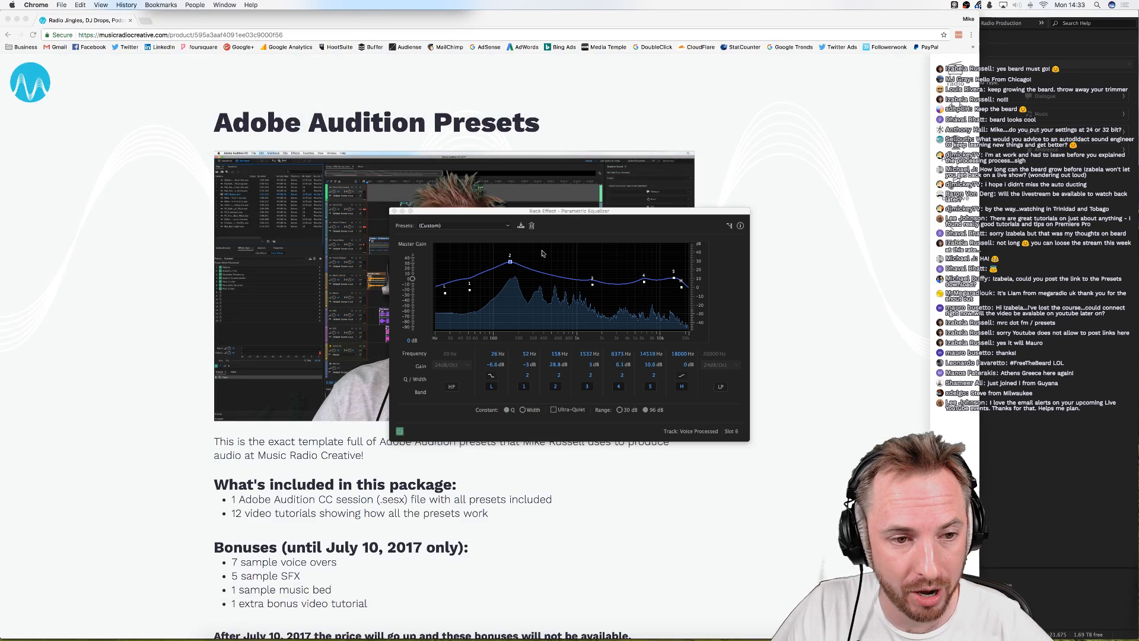
{"action": "left_click_drag", "start_coordinate": [500, 213], "coordinate": [743, 357]}
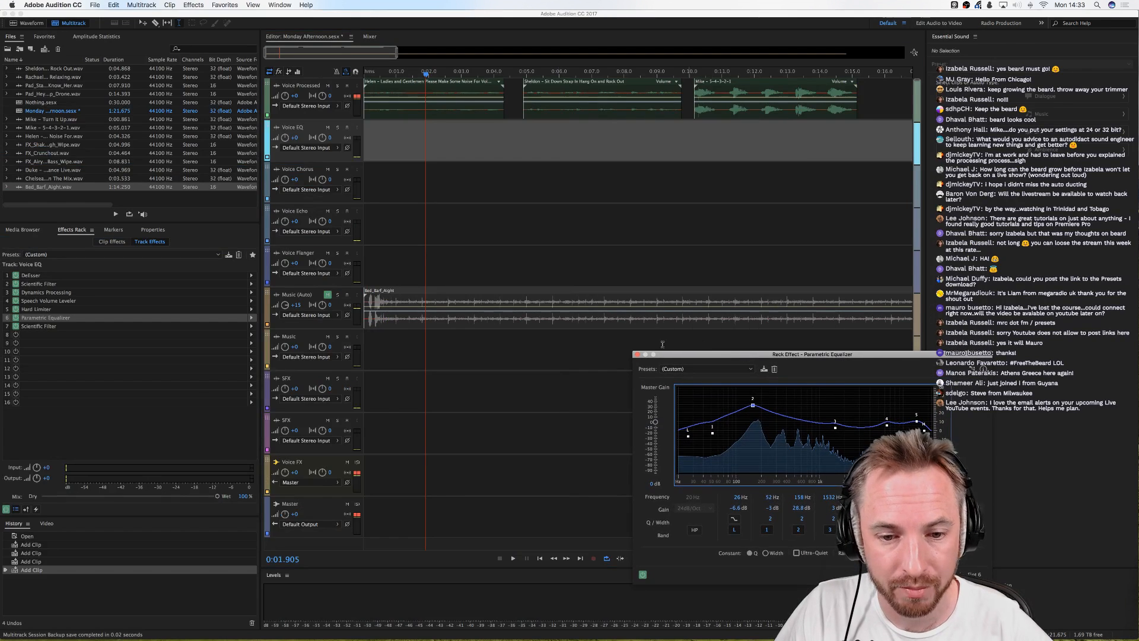
{"action": "mouse_move", "coordinate": [322, 626]}
{"action": "left_click", "coordinate": [321, 628]}
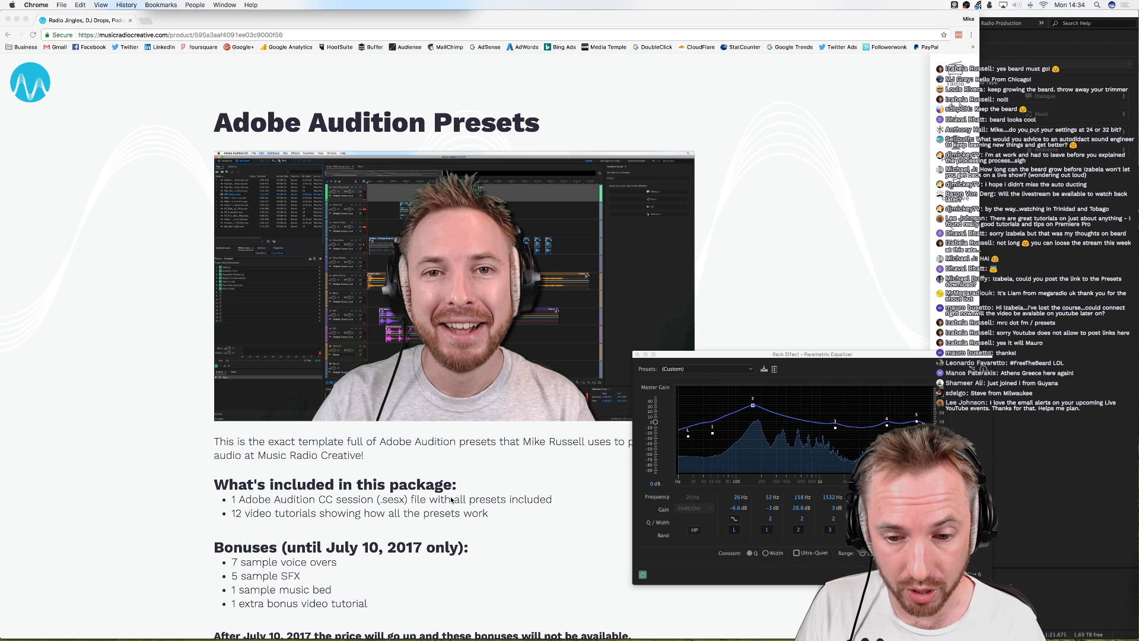
{"action": "left_click", "coordinate": [1033, 349]}
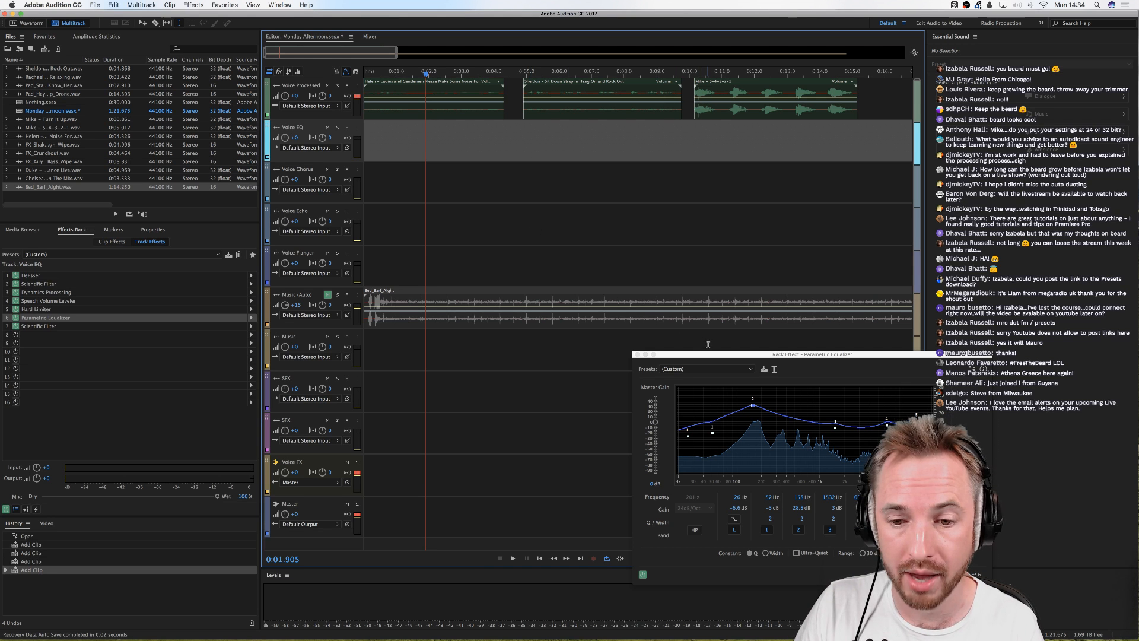
Step: Move the Parametric Equalizer back over the tracks, lower band 2 to about -1.5 dB at about 145 Hz, and close it
{"action": "left_click_drag", "start_coordinate": [707, 355], "coordinate": [534, 179]}
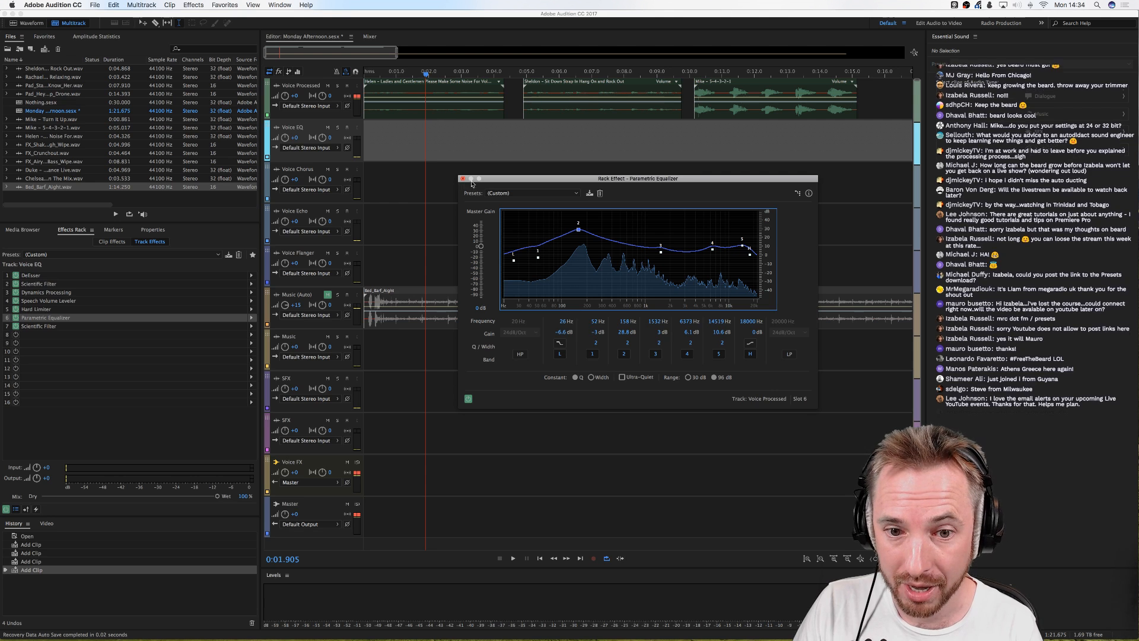
{"action": "left_click_drag", "start_coordinate": [503, 180], "coordinate": [465, 177]}
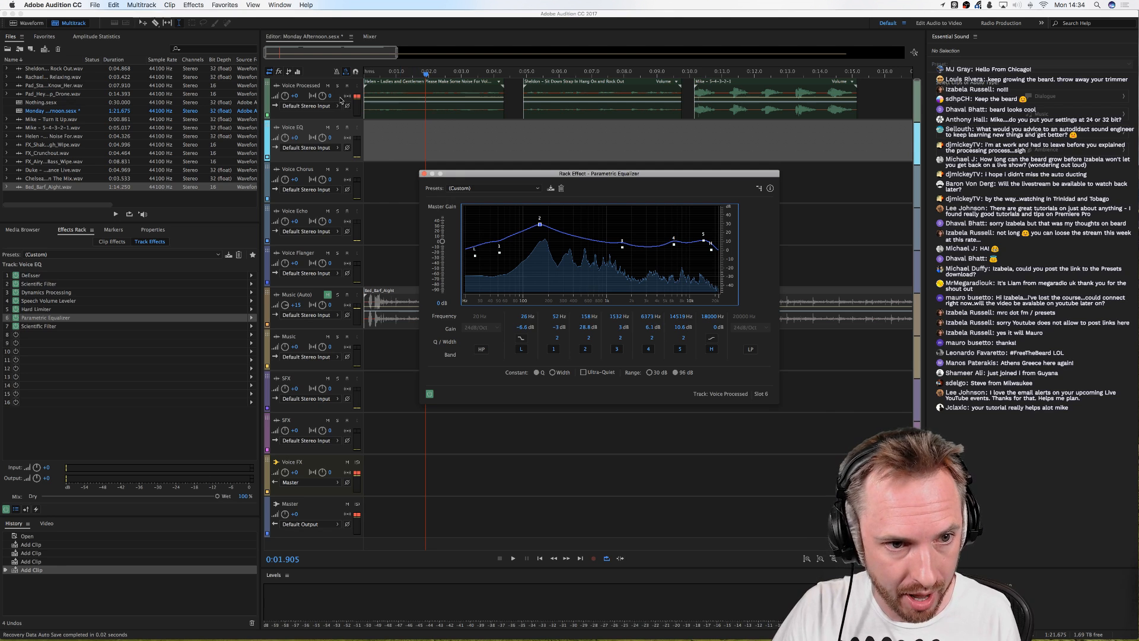
{"action": "left_click_drag", "start_coordinate": [540, 224], "coordinate": [537, 255]}
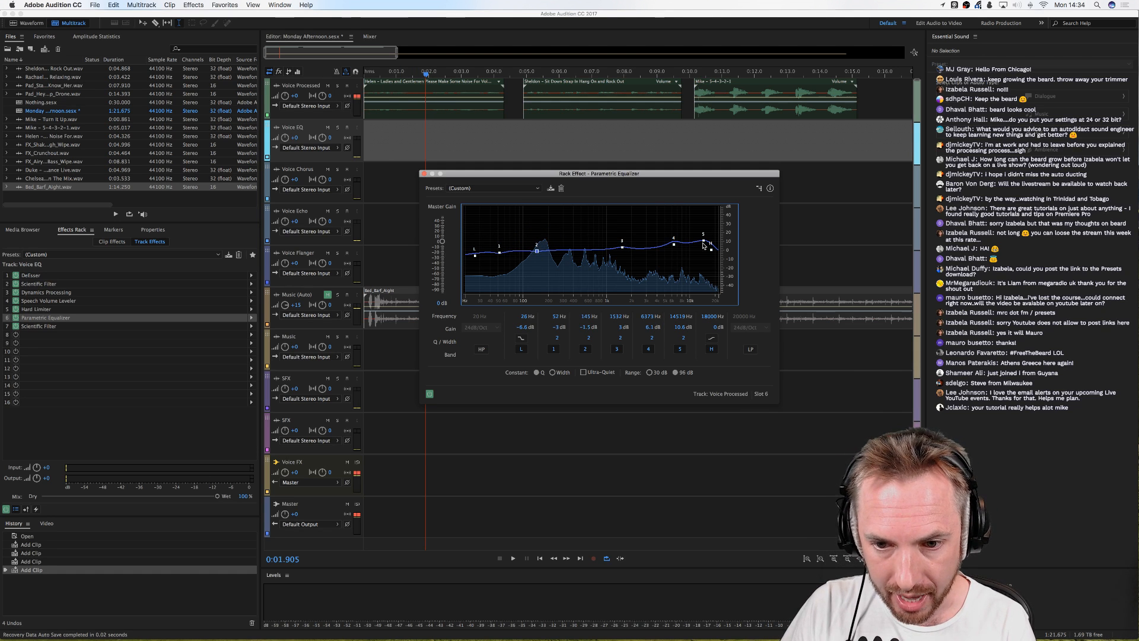
{"action": "left_click", "coordinate": [424, 174]}
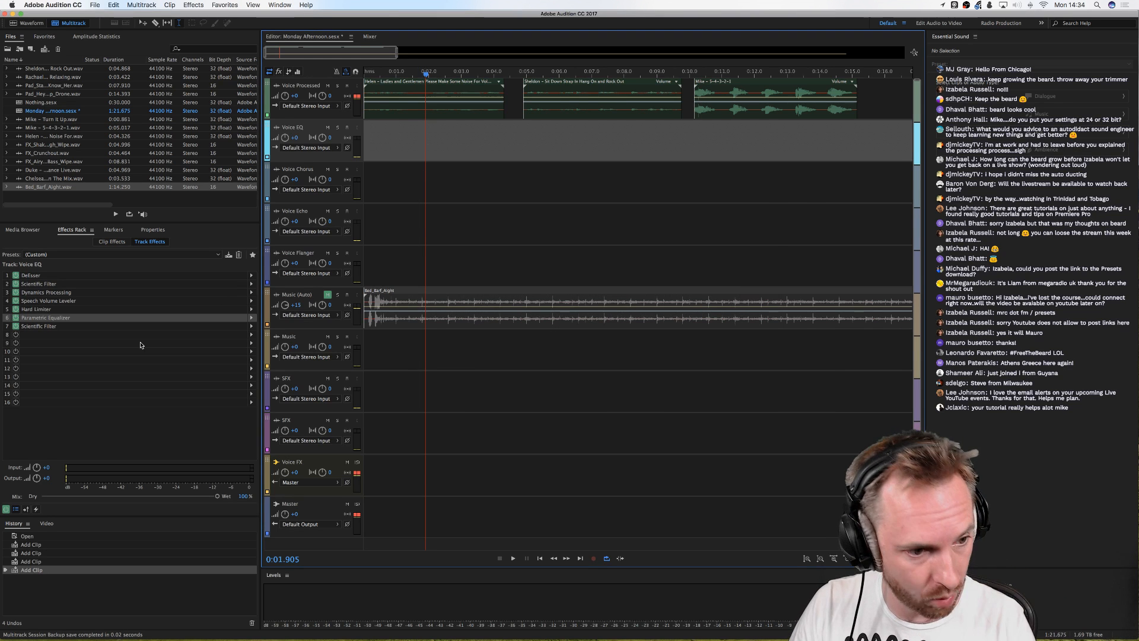
Step: Open the Voice EQ track's slot 7 Scientific Filter, raise the high cutoff to about 15558 Hz, and set the mode to HighPass
{"action": "double_click", "coordinate": [37, 326]}
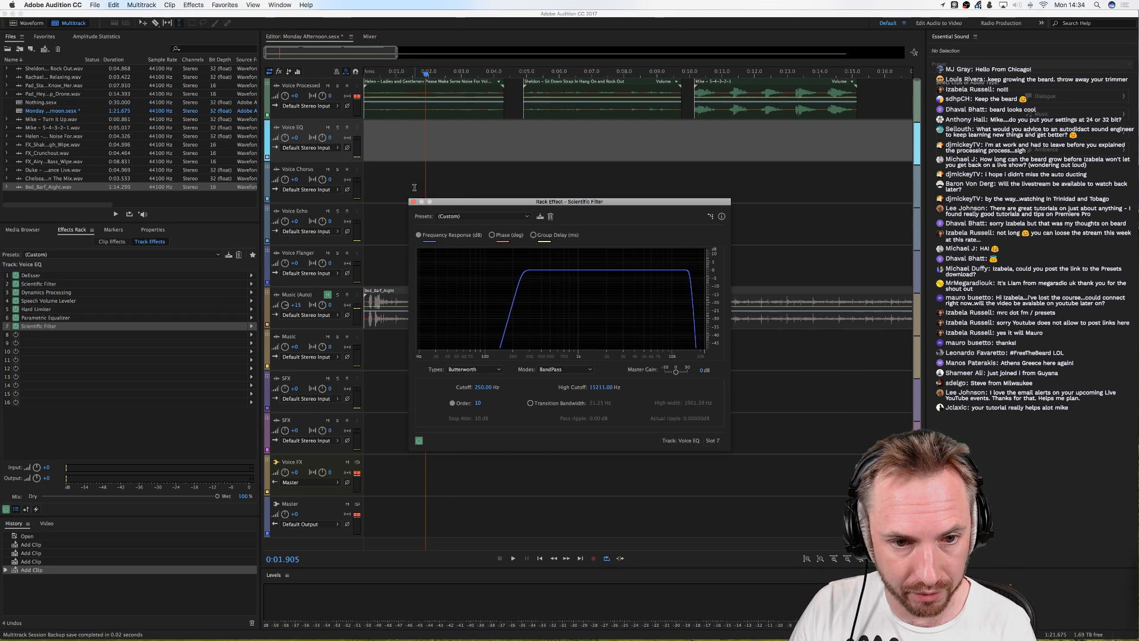
{"action": "left_click_drag", "start_coordinate": [602, 389], "coordinate": [586, 280]}
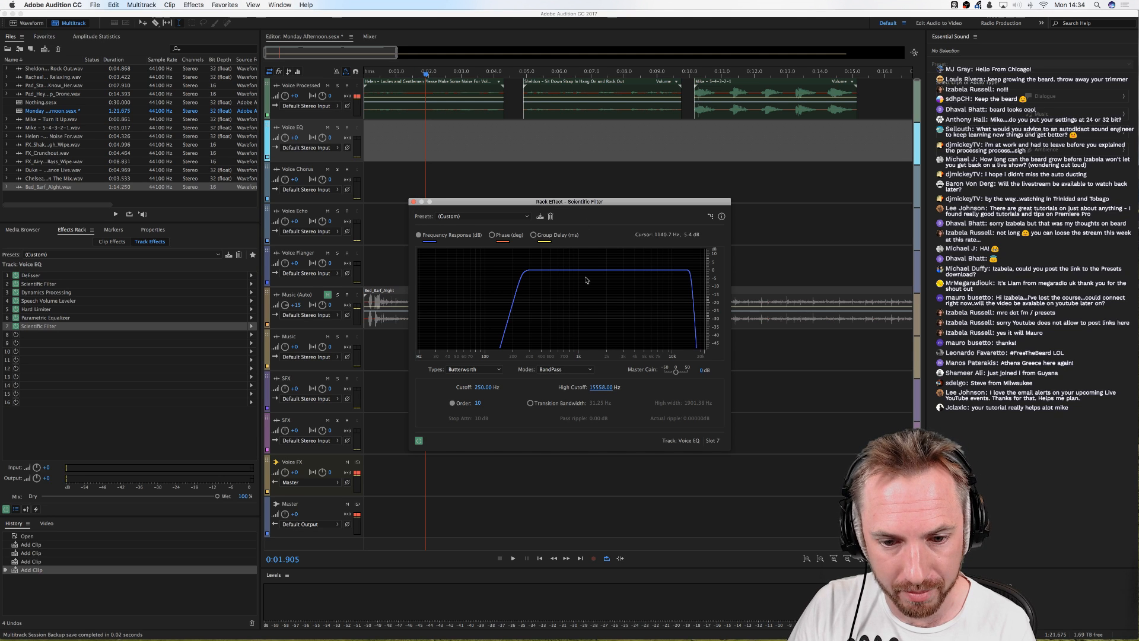
{"action": "left_click", "coordinate": [565, 369]}
{"action": "left_click", "coordinate": [557, 386]}
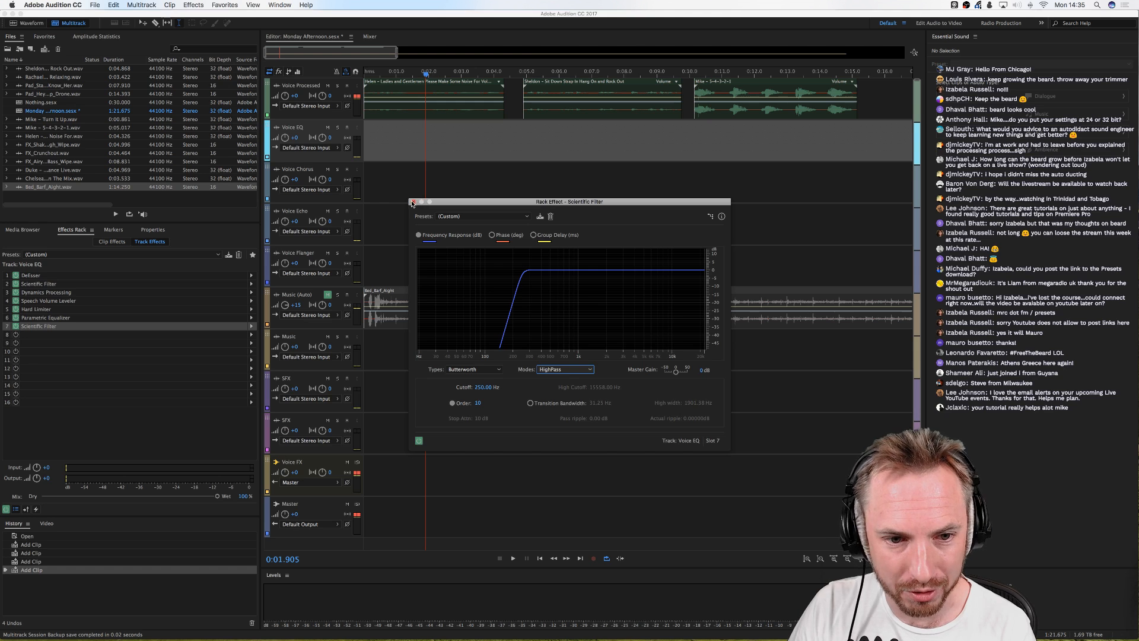
Step: Close the Scientific Filter settings and play a short passage of each of the three voice clips
{"action": "left_click", "coordinate": [413, 203]}
{"action": "left_click", "coordinate": [367, 108]}
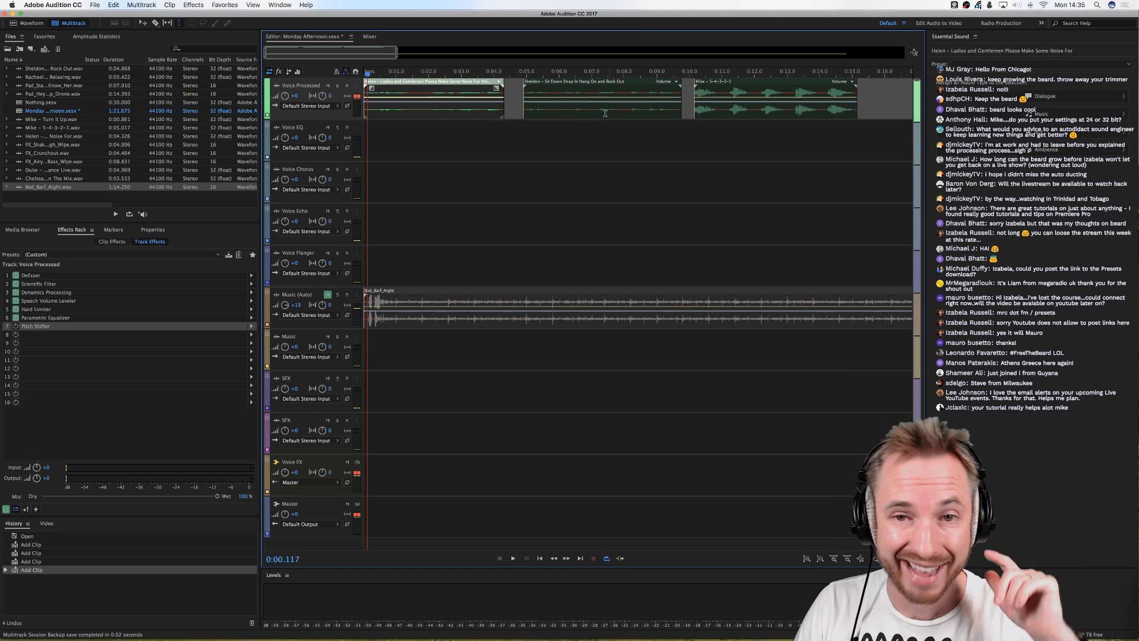
{"action": "left_click", "coordinate": [432, 127]}
{"action": "key", "text": "space"}
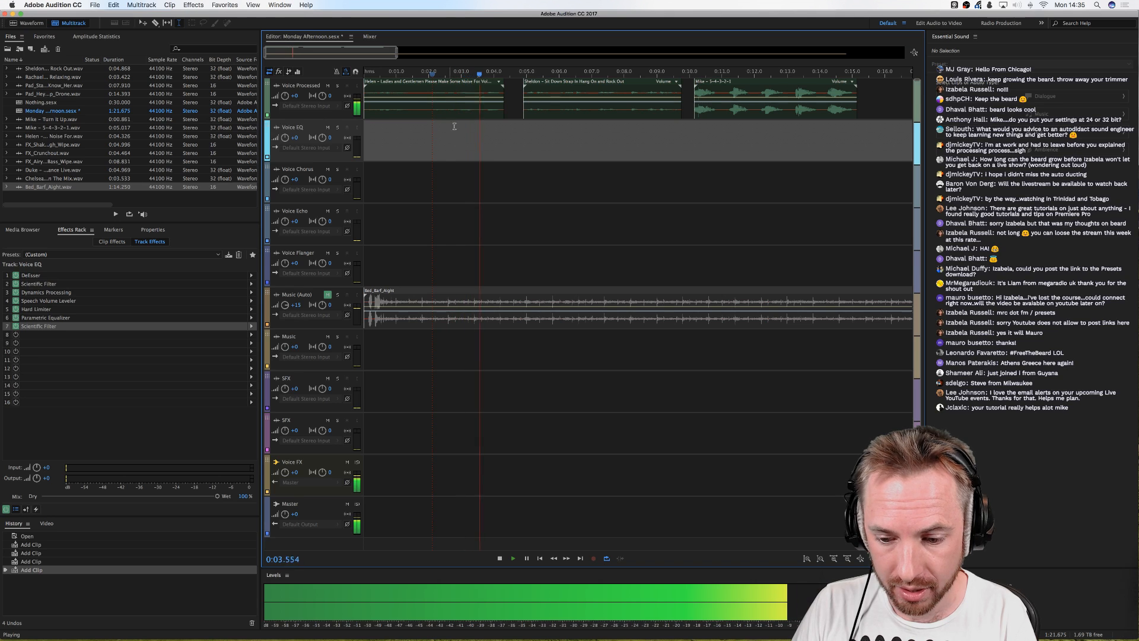
{"action": "key", "text": "space"}
{"action": "left_click", "coordinate": [524, 127]}
{"action": "key", "text": "space"}
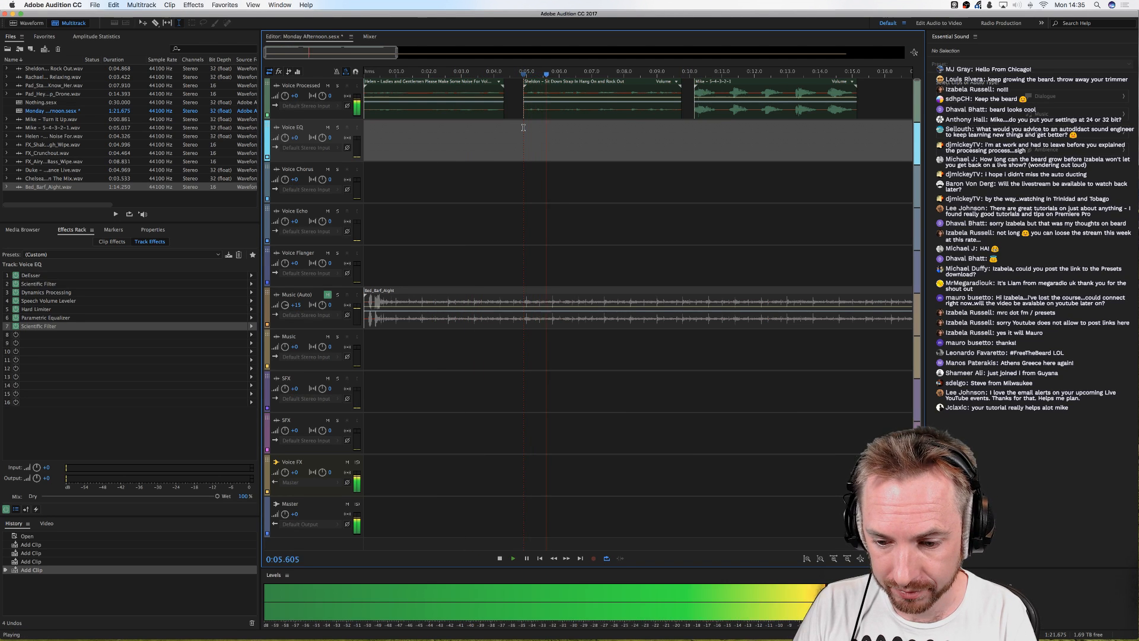
{"action": "key", "text": "space"}
{"action": "left_click", "coordinate": [687, 125]}
{"action": "key", "text": "space"}
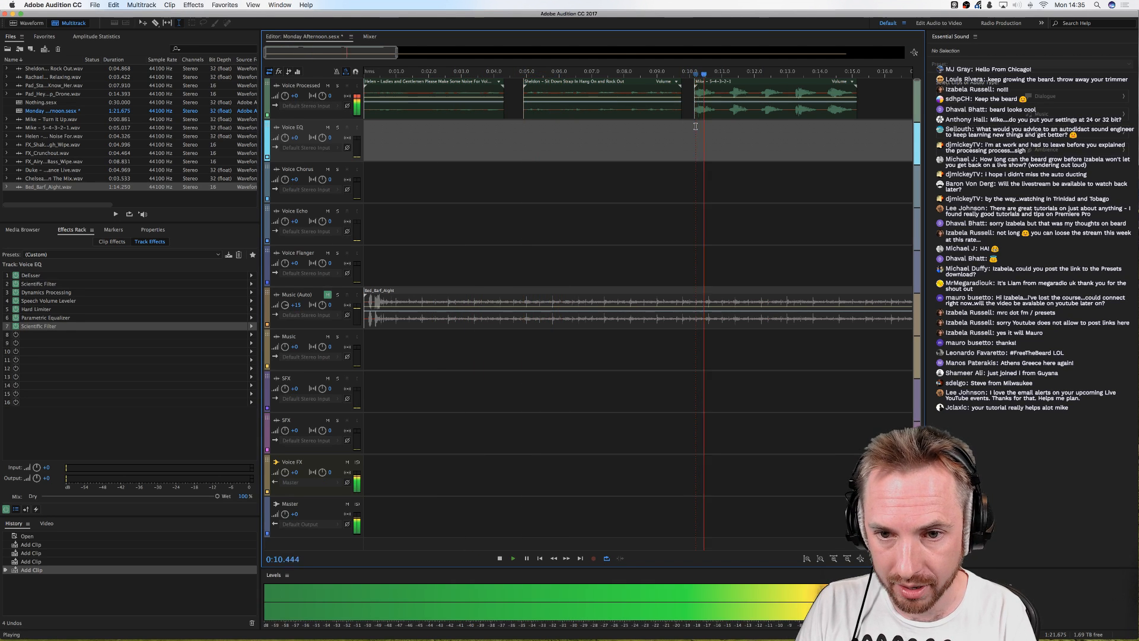
{"action": "key", "text": "space"}
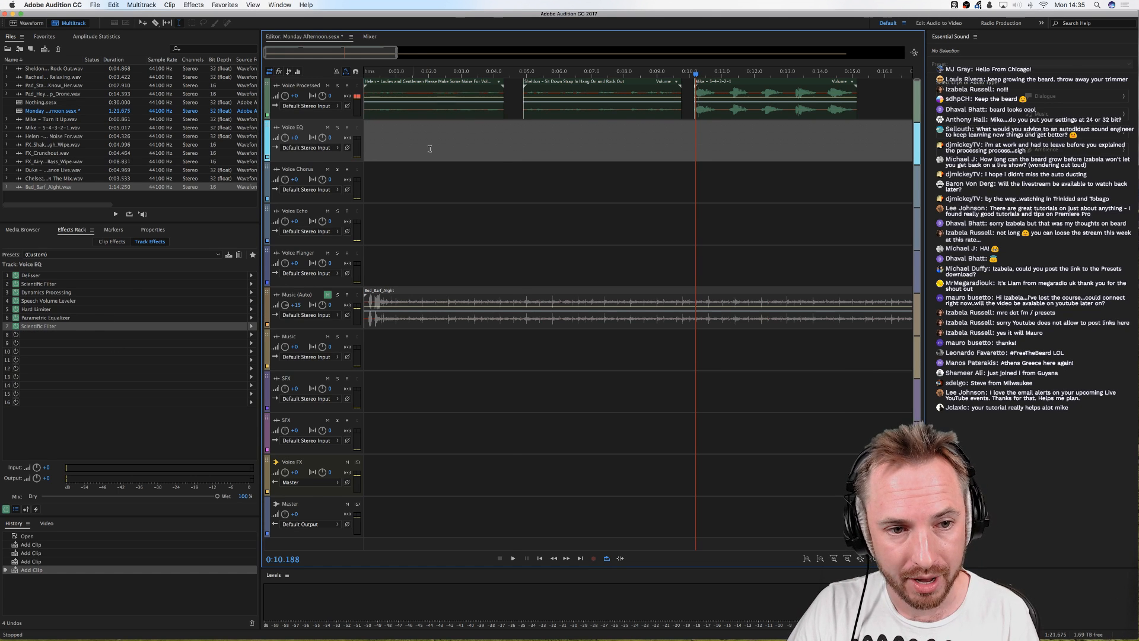
Step: Save the Voice Processed track's effects rack as a preset named MRC Magic
{"action": "left_click", "coordinate": [512, 99]}
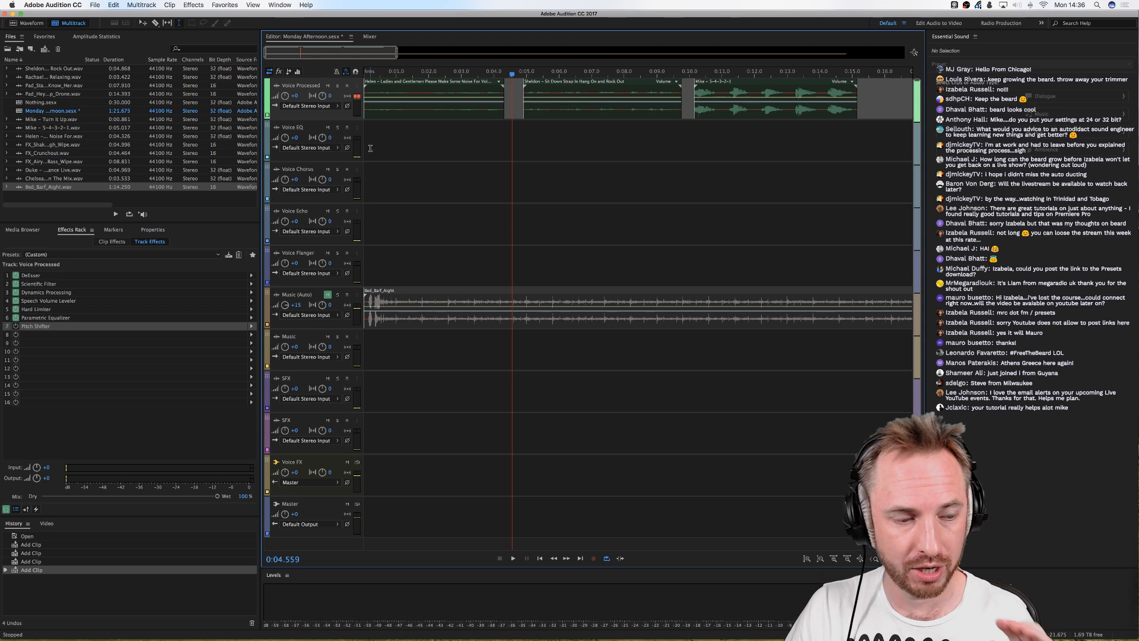
{"action": "left_click", "coordinate": [369, 109]}
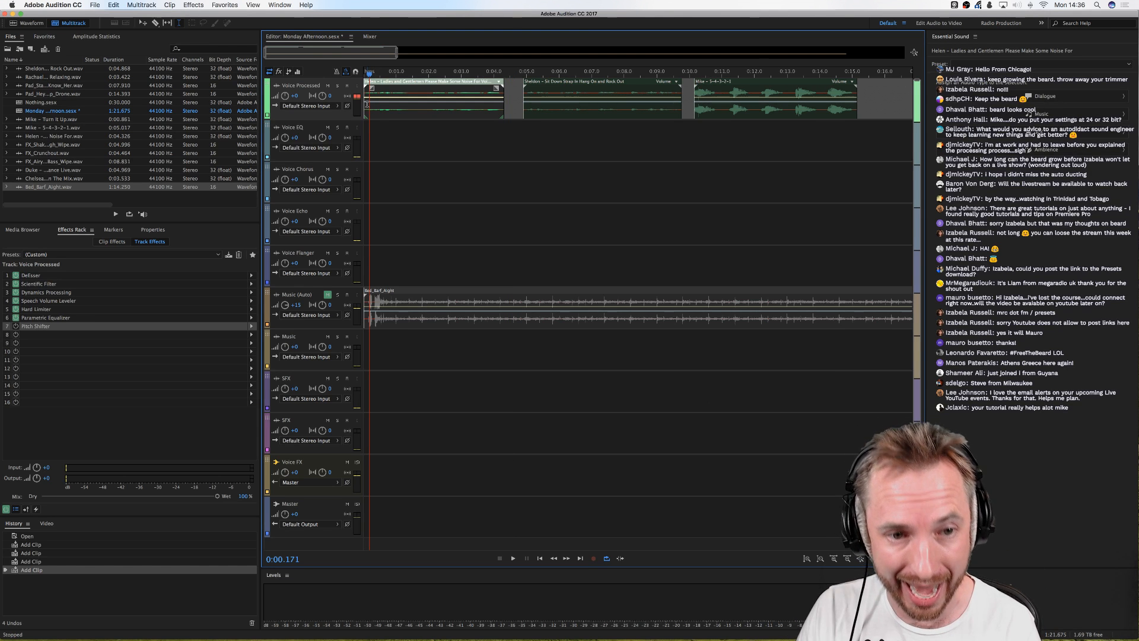
{"action": "left_click", "coordinate": [366, 108]}
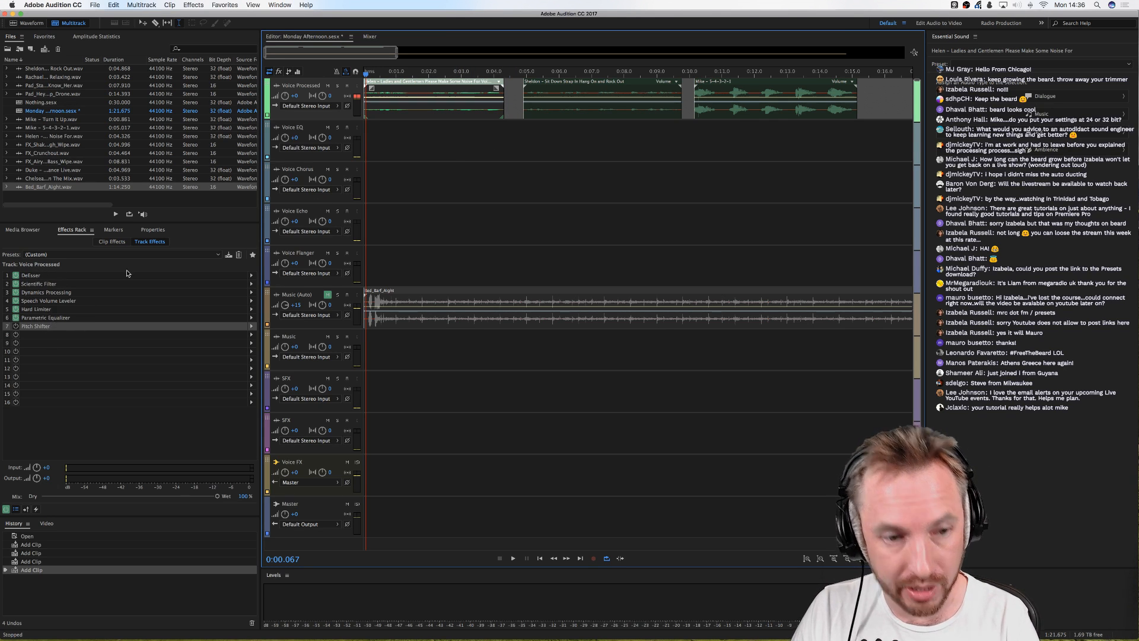
{"action": "left_click", "coordinate": [229, 254]}
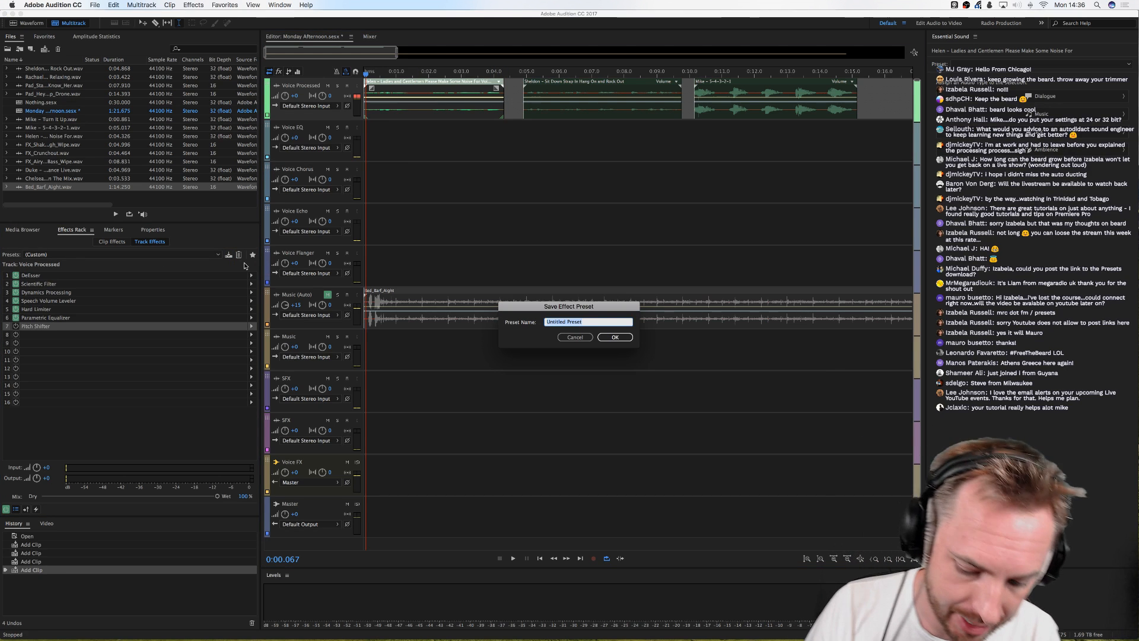
{"action": "type", "text": "MRC Magi"}
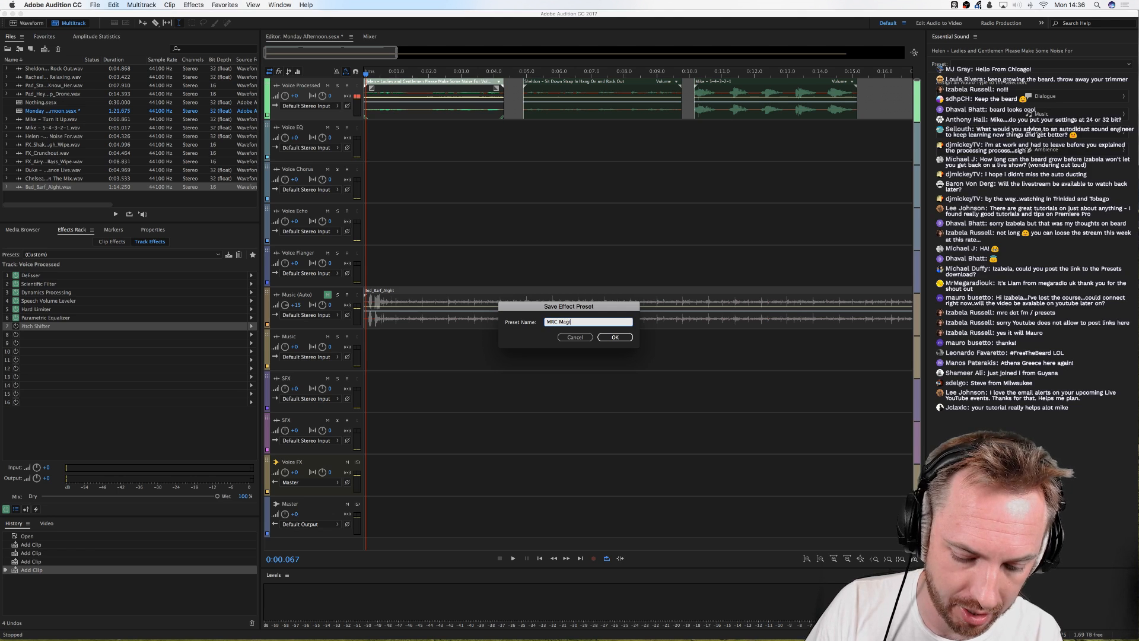
{"action": "type", "text": "c"}
{"action": "key", "text": "Return"}
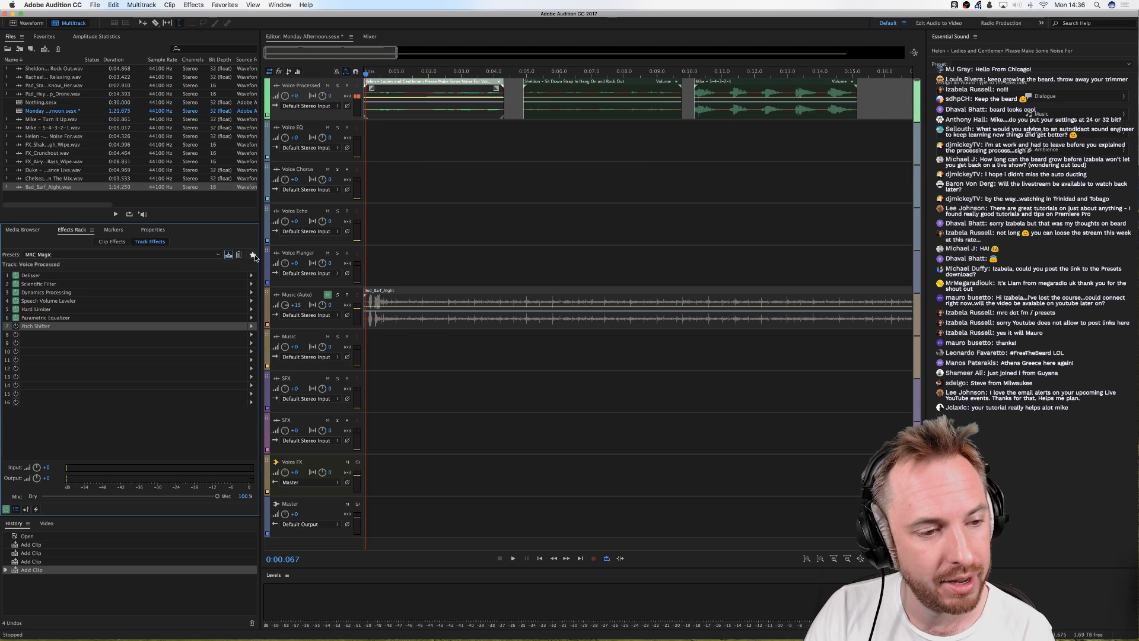
Step: Add a stereo audio track below Voice Processed and set its track color to pinkish red
{"action": "right_click", "coordinate": [507, 106]}
{"action": "mouse_move", "coordinate": [569, 181]}
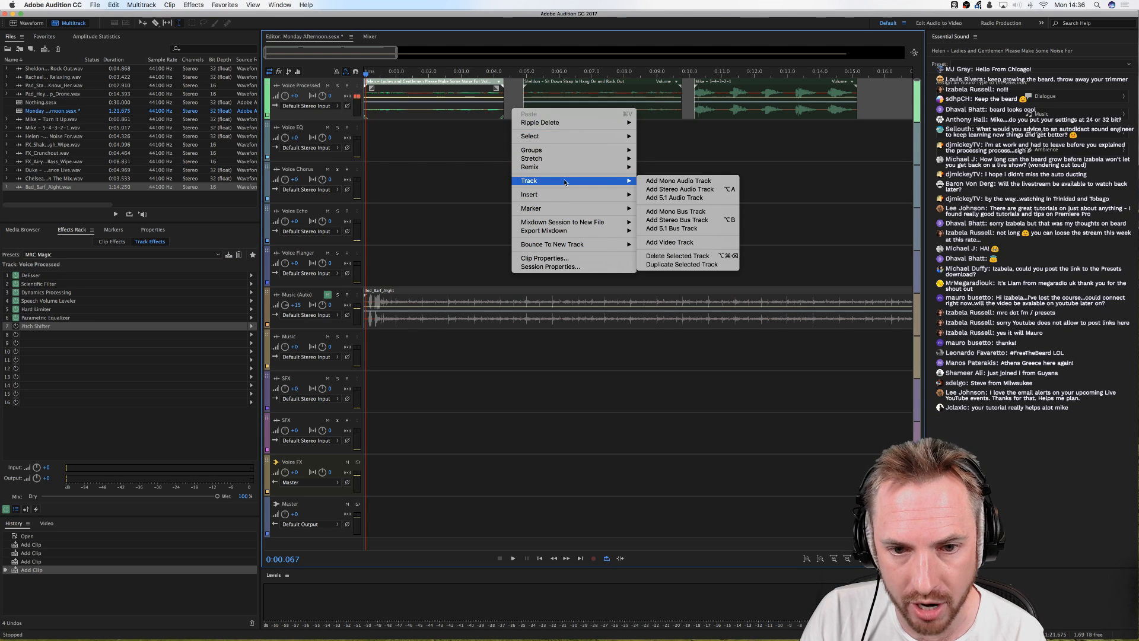
{"action": "left_click", "coordinate": [661, 190]}
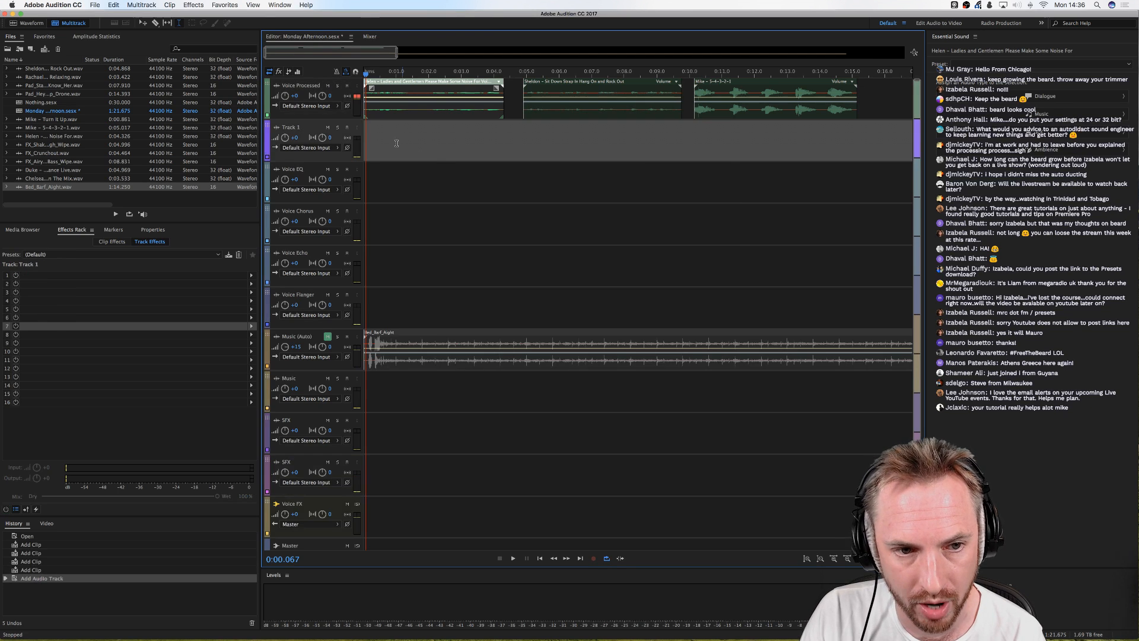
{"action": "left_click", "coordinate": [267, 157]}
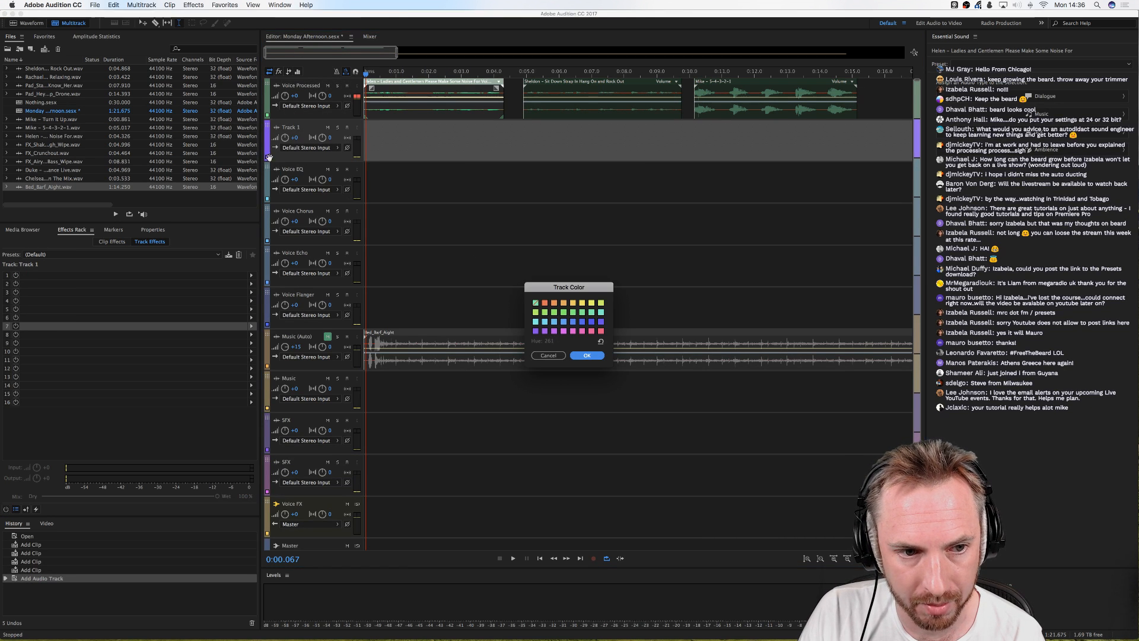
{"action": "left_click", "coordinate": [601, 331]}
{"action": "left_click", "coordinate": [596, 356]}
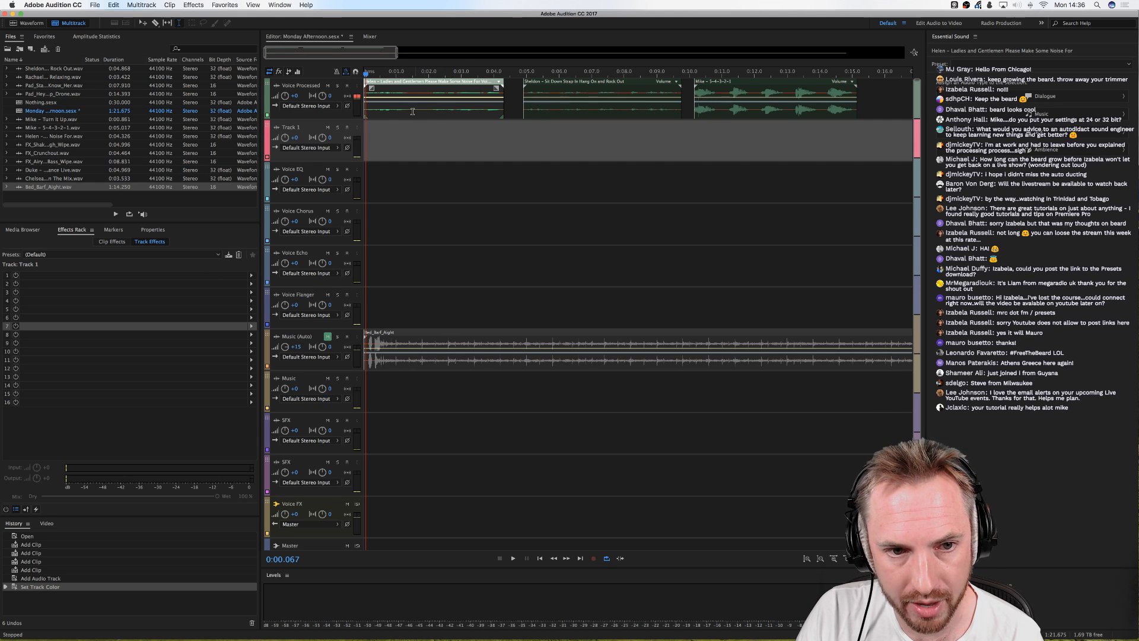
Step: Play the "Ladies and Gentlemen" clip on Voice Processed, and move it down to the new pink track
{"action": "key", "text": "space"}
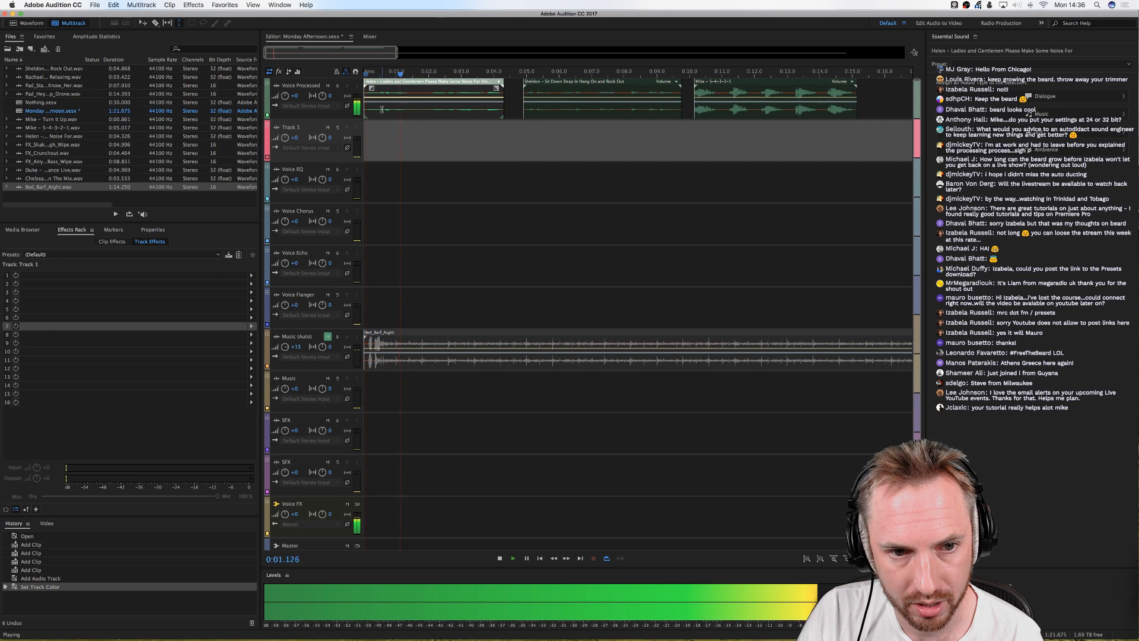
{"action": "key", "text": "space"}
{"action": "left_click_drag", "start_coordinate": [391, 109], "coordinate": [392, 151]}
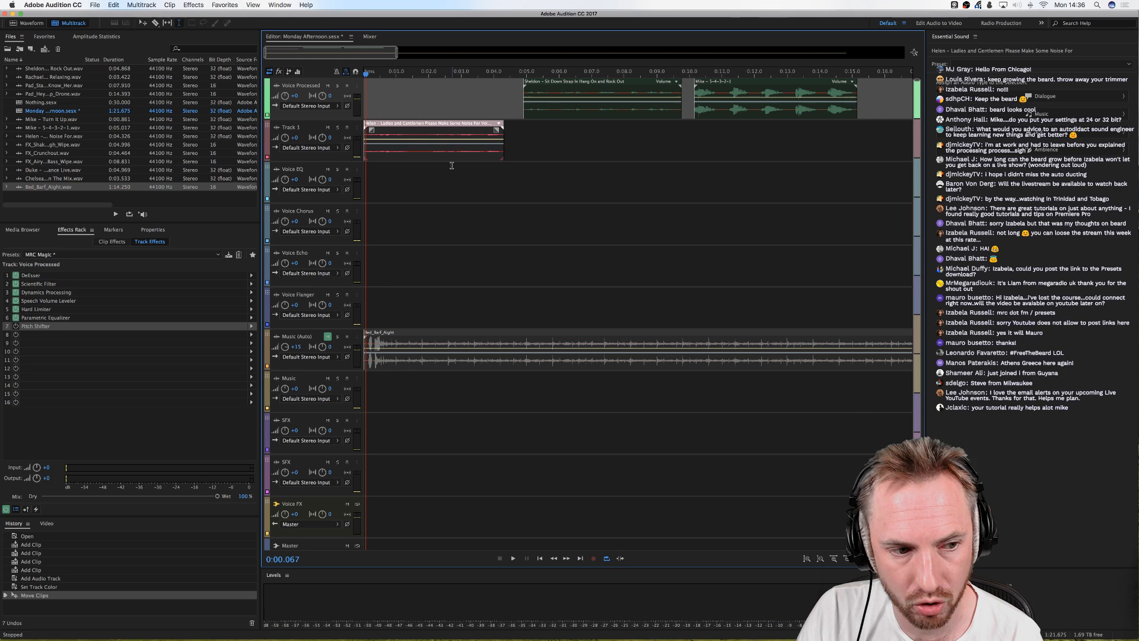
Step: Compare the "Ladies and Gentlemen" clip's sound on Track 1 without effects and on Voice Processed, leaving it on Track 1
{"action": "left_click", "coordinate": [388, 154]}
{"action": "key", "text": "space"}
{"action": "key", "text": "space"}
{"action": "left_click", "coordinate": [365, 155]}
{"action": "key", "text": "space"}
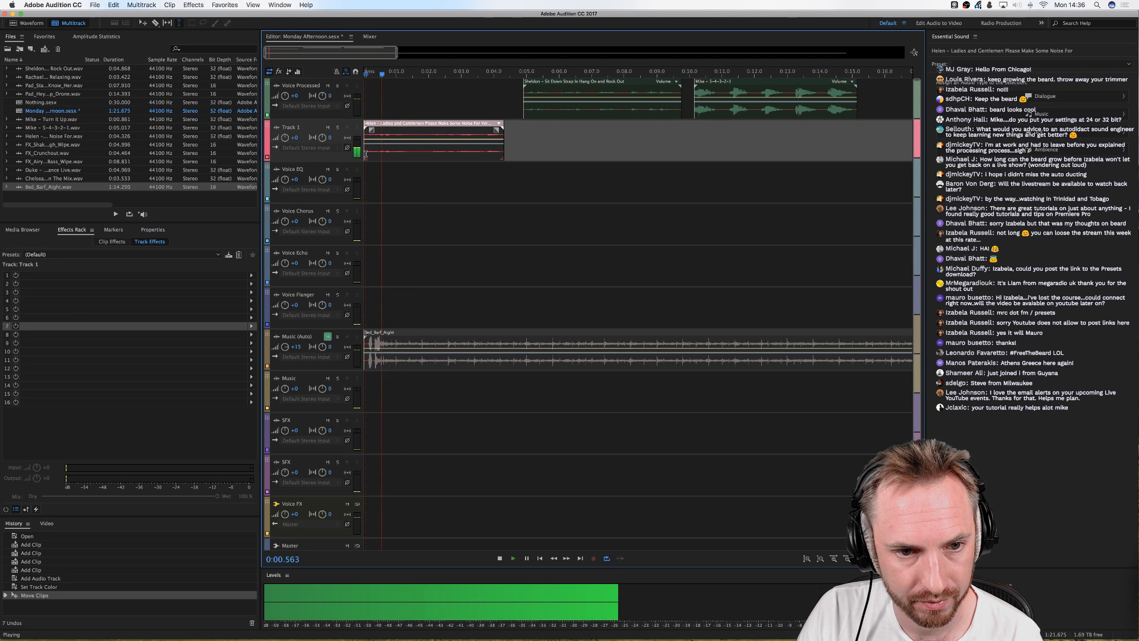
{"action": "key", "text": "space"}
{"action": "mouse_move", "coordinate": [366, 153]}
{"action": "left_mouse_down"}
{"action": "mouse_move", "coordinate": [379, 108]}
{"action": "mouse_move", "coordinate": [380, 149]}
{"action": "left_mouse_up"}
{"action": "key", "text": "space"}
{"action": "key", "text": "space"}
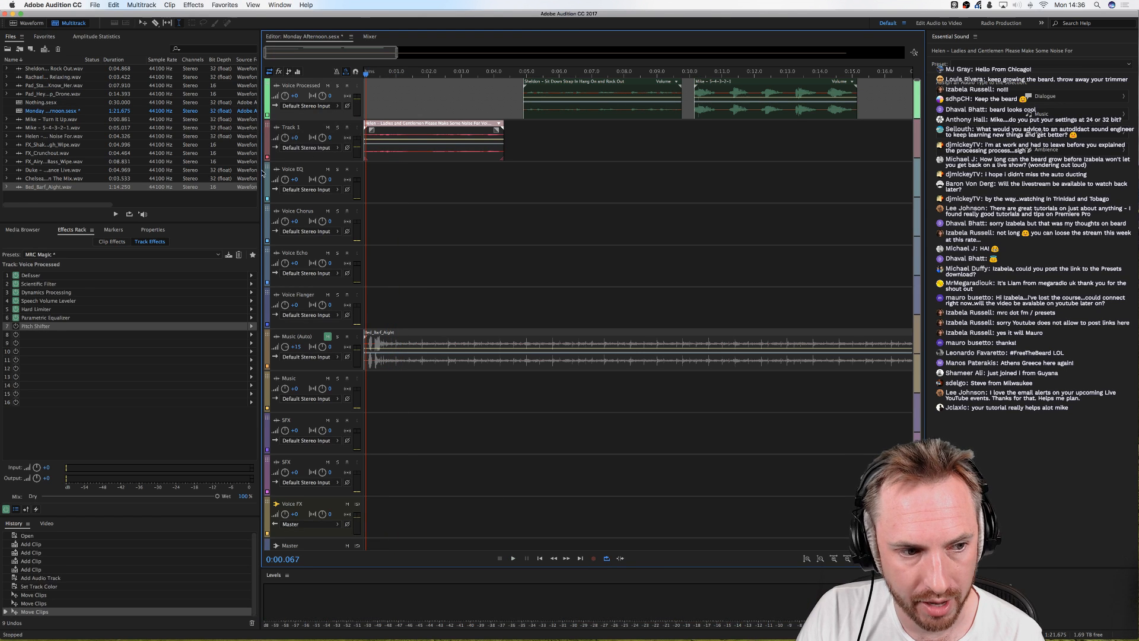
Step: Apply the MRC Magic rack preset to Track 1 and play the start of its clip
{"action": "left_click", "coordinate": [367, 155]}
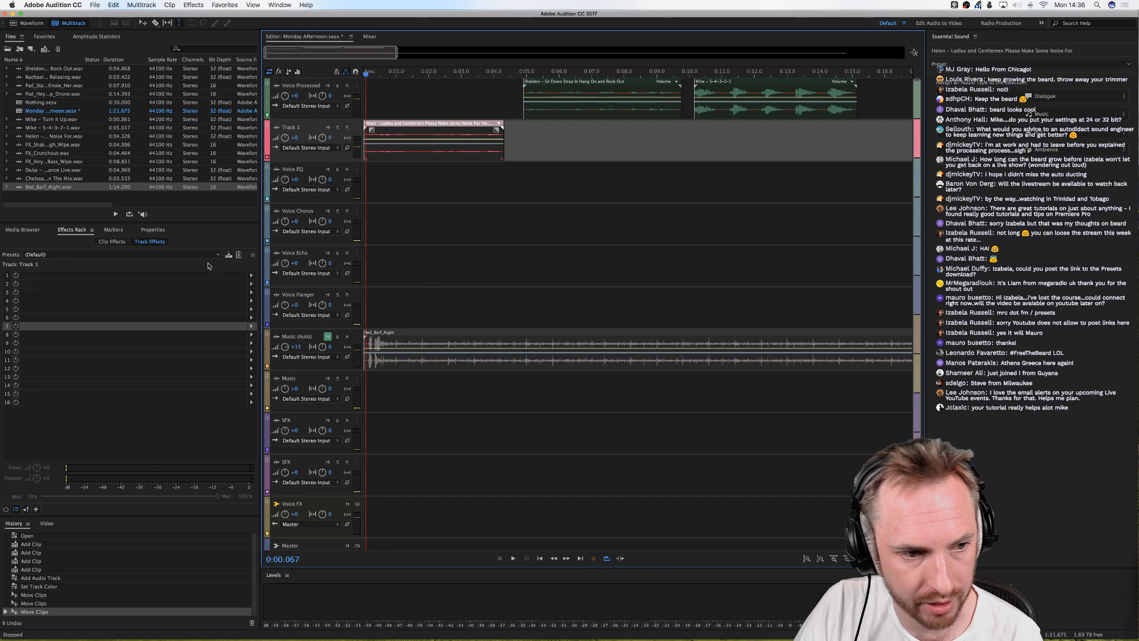
{"action": "left_click", "coordinate": [119, 255]}
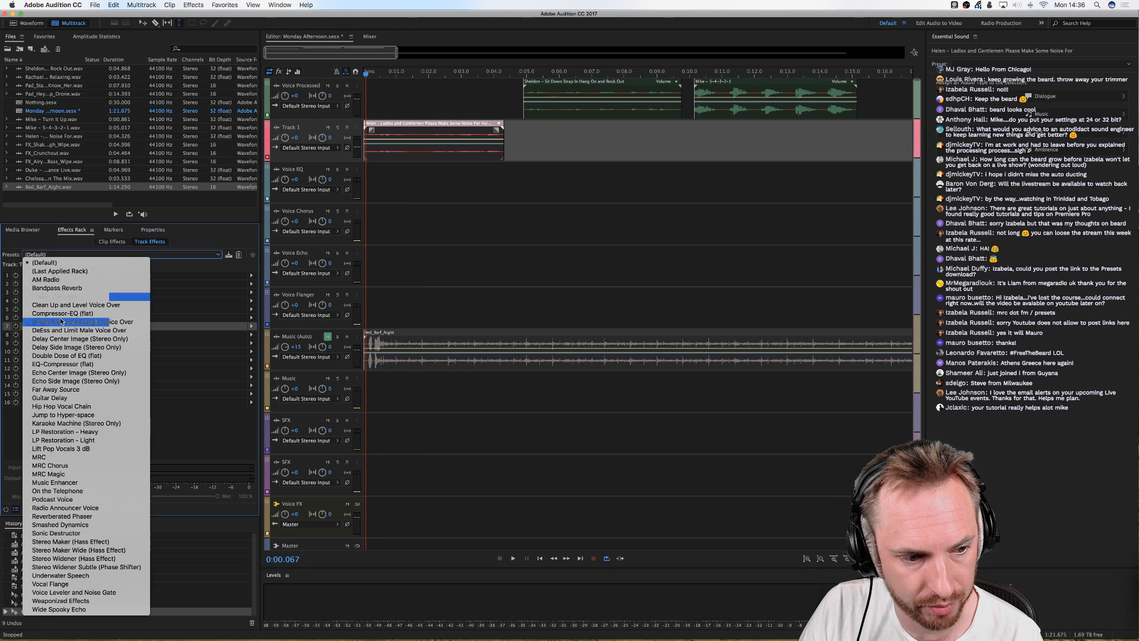
{"action": "left_click", "coordinate": [63, 473]}
{"action": "key", "text": "space"}
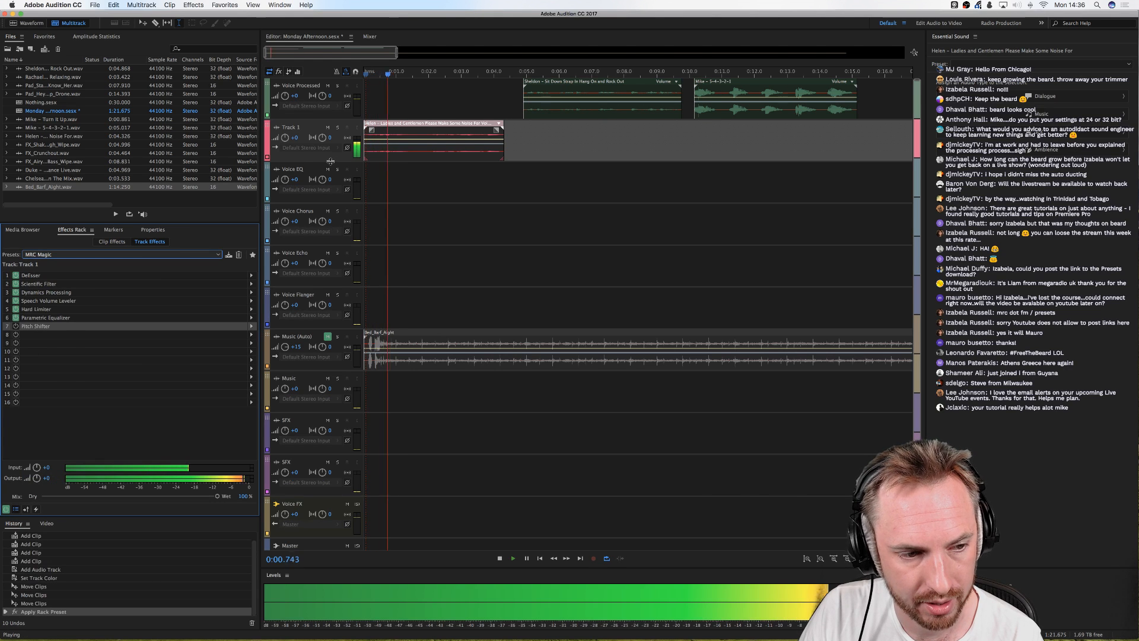
{"action": "key", "text": "space"}
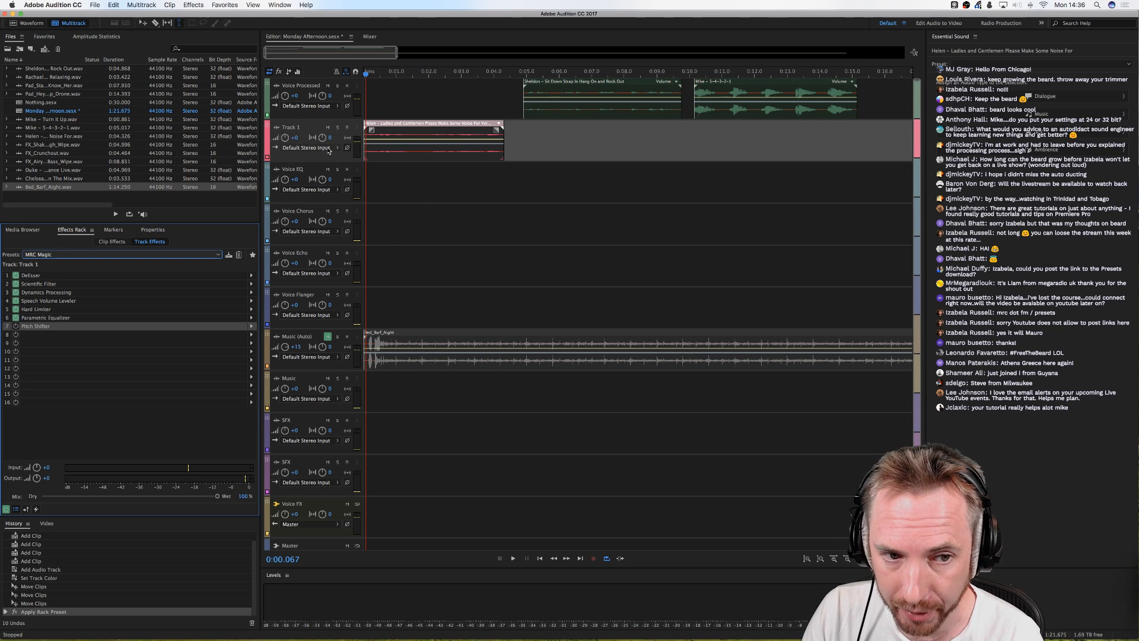
Step: Enlarge the track heights and route Track 1's output to the Voice FX bus
{"action": "scroll", "coordinate": [320, 154], "scroll_direction": "down", "scroll_amount": 1}
{"action": "scroll", "coordinate": [320, 155], "scroll_direction": "up", "scroll_amount": 5}
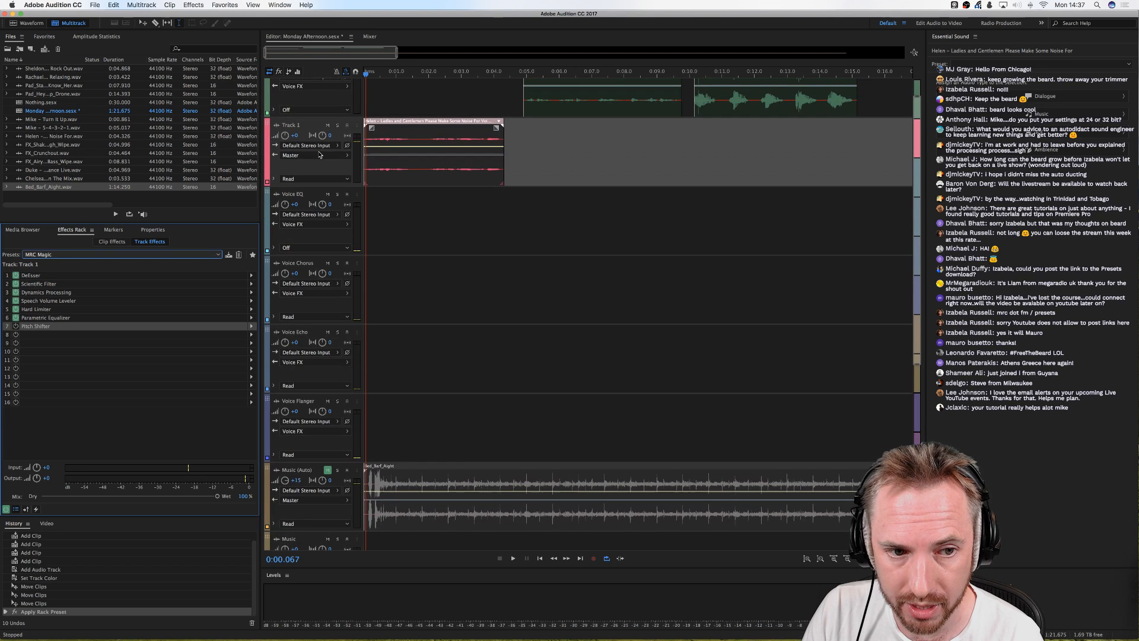
{"action": "scroll", "coordinate": [320, 154], "scroll_direction": "up", "scroll_amount": 2}
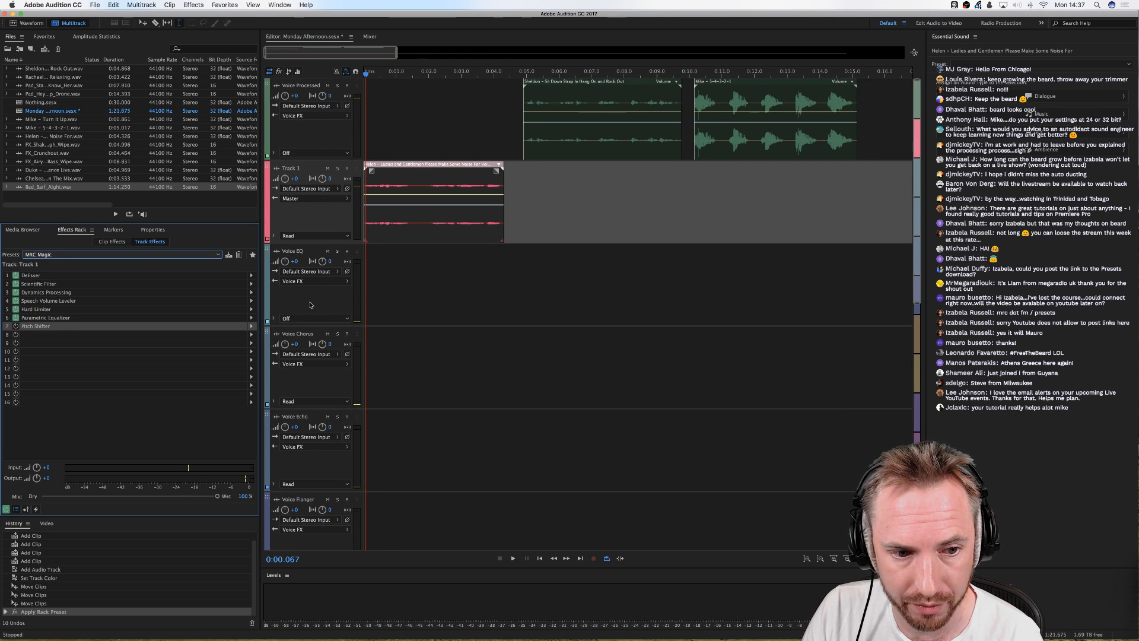
{"action": "left_click", "coordinate": [300, 200]}
{"action": "mouse_move", "coordinate": [391, 230]}
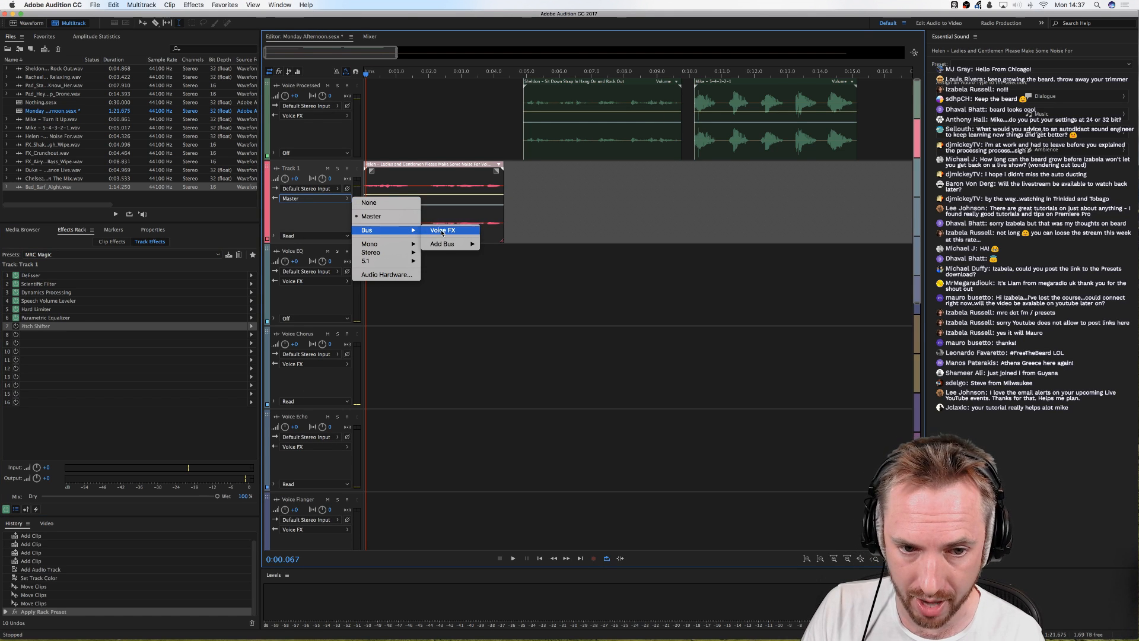
{"action": "left_click", "coordinate": [442, 230]}
Step: Look through the output routing of all tracks and inspect the effects rack on the Voice FX bus
{"action": "scroll", "coordinate": [414, 256], "scroll_direction": "down", "scroll_amount": 5}
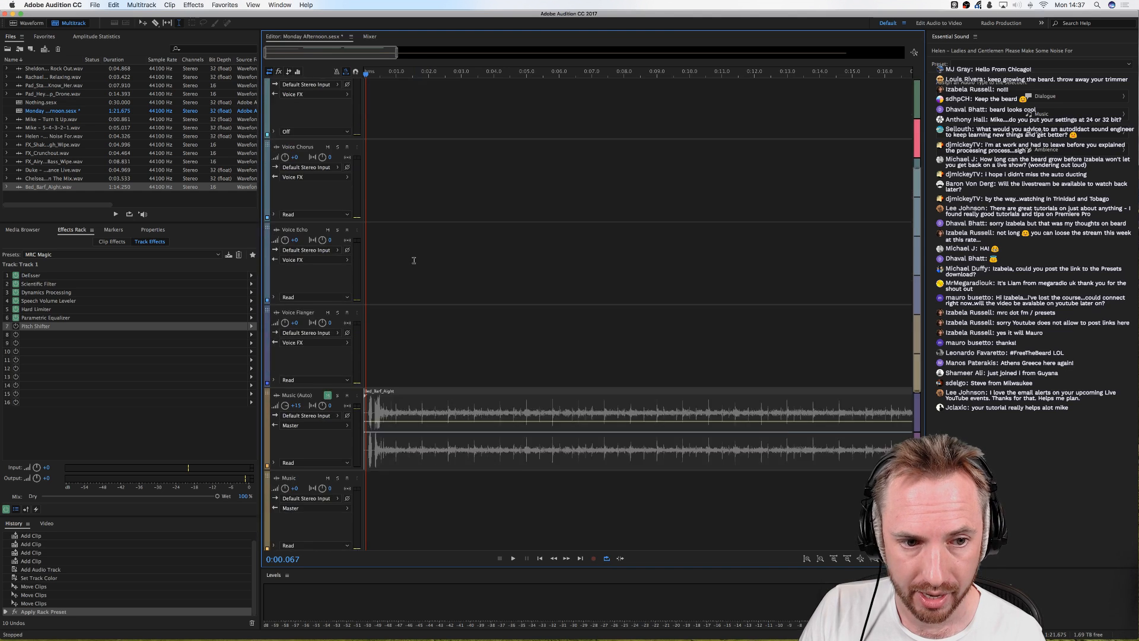
{"action": "scroll", "coordinate": [414, 255], "scroll_direction": "up", "scroll_amount": 5}
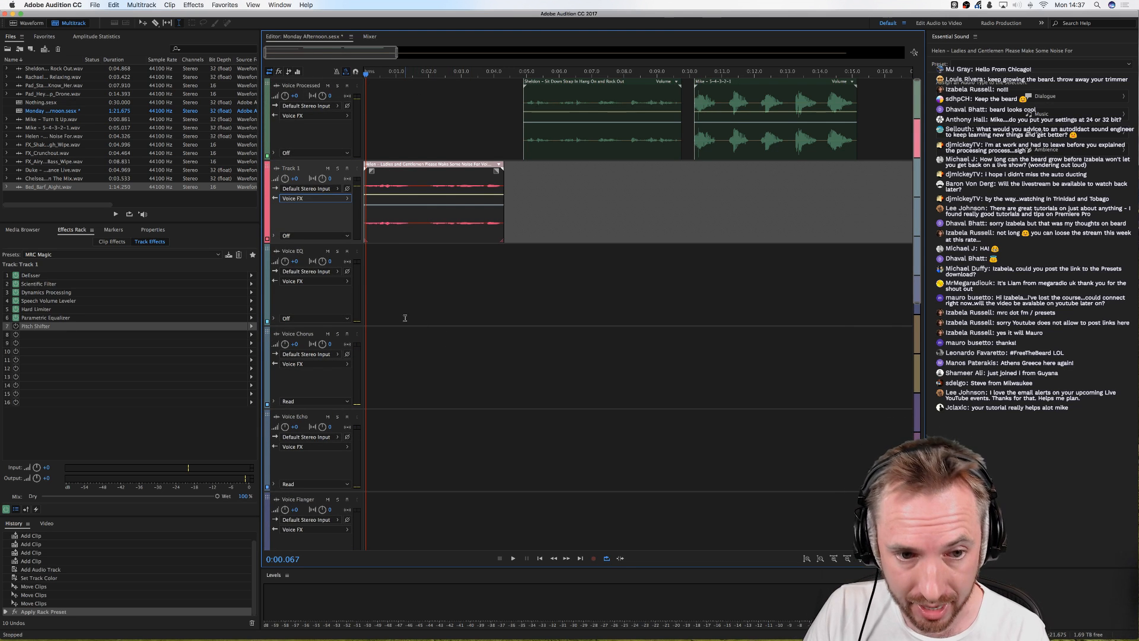
{"action": "scroll", "coordinate": [405, 318], "scroll_direction": "down", "scroll_amount": 5}
{"action": "scroll", "coordinate": [405, 318], "scroll_direction": "up", "scroll_amount": 5}
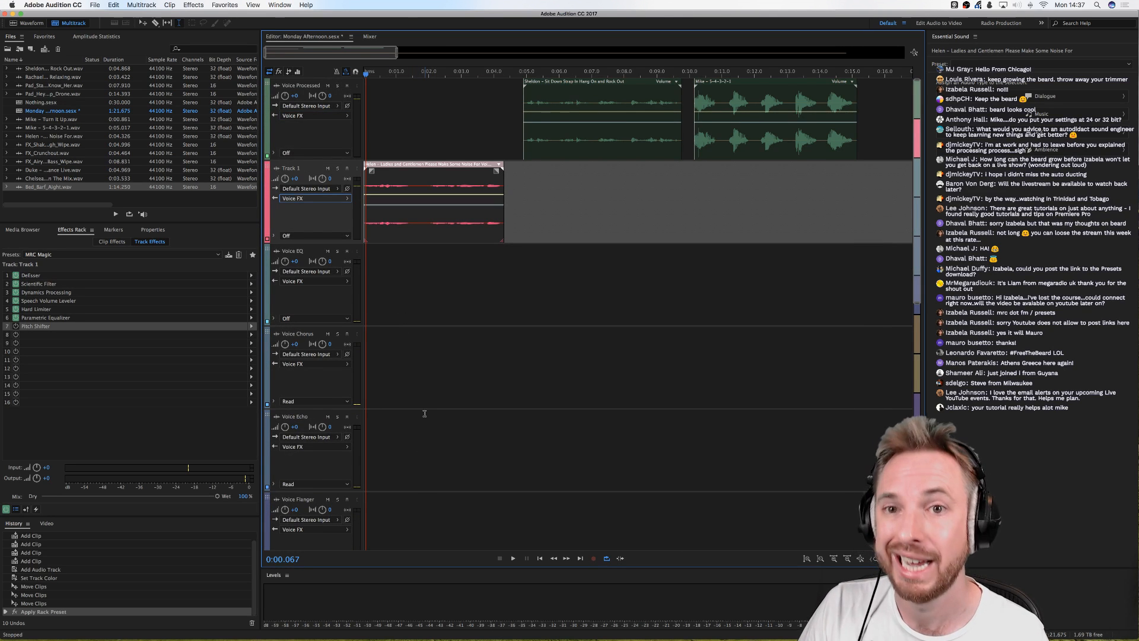
{"action": "scroll", "coordinate": [425, 414], "scroll_direction": "down", "scroll_amount": 5}
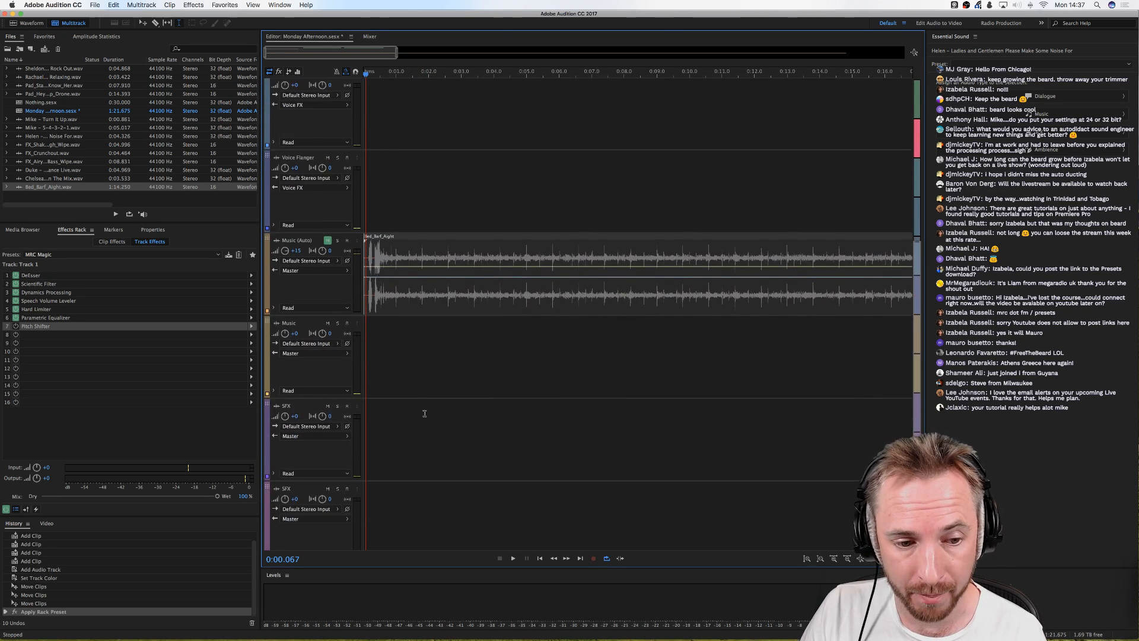
{"action": "scroll", "coordinate": [424, 414], "scroll_direction": "up", "scroll_amount": 5}
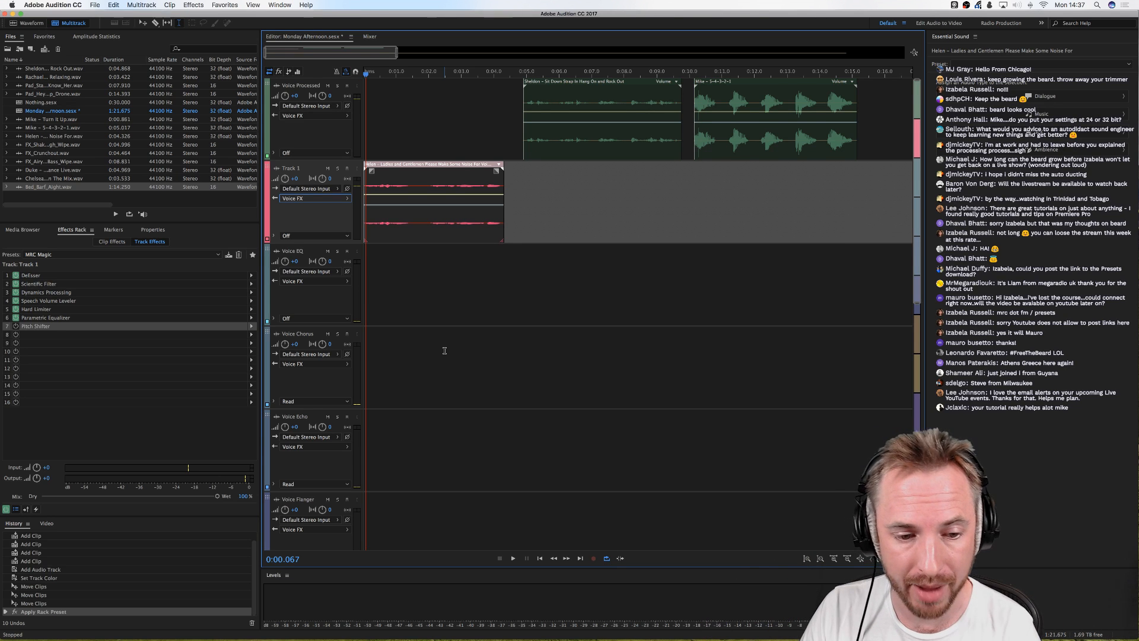
{"action": "scroll", "coordinate": [444, 351], "scroll_direction": "down", "scroll_amount": 5}
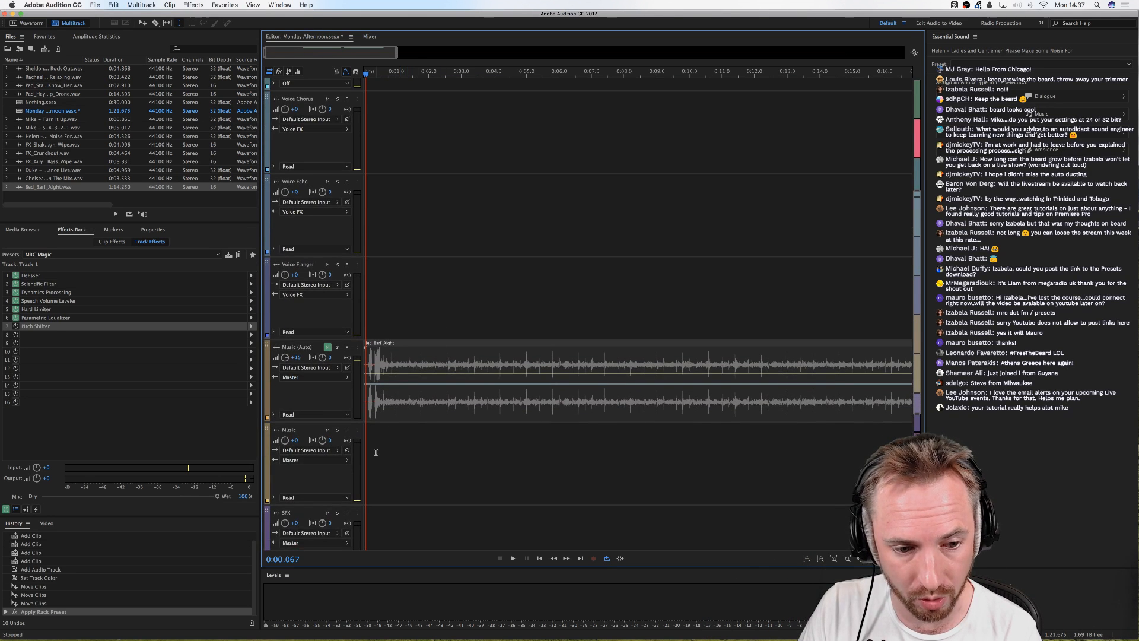
{"action": "scroll", "coordinate": [370, 435], "scroll_direction": "down", "scroll_amount": 4}
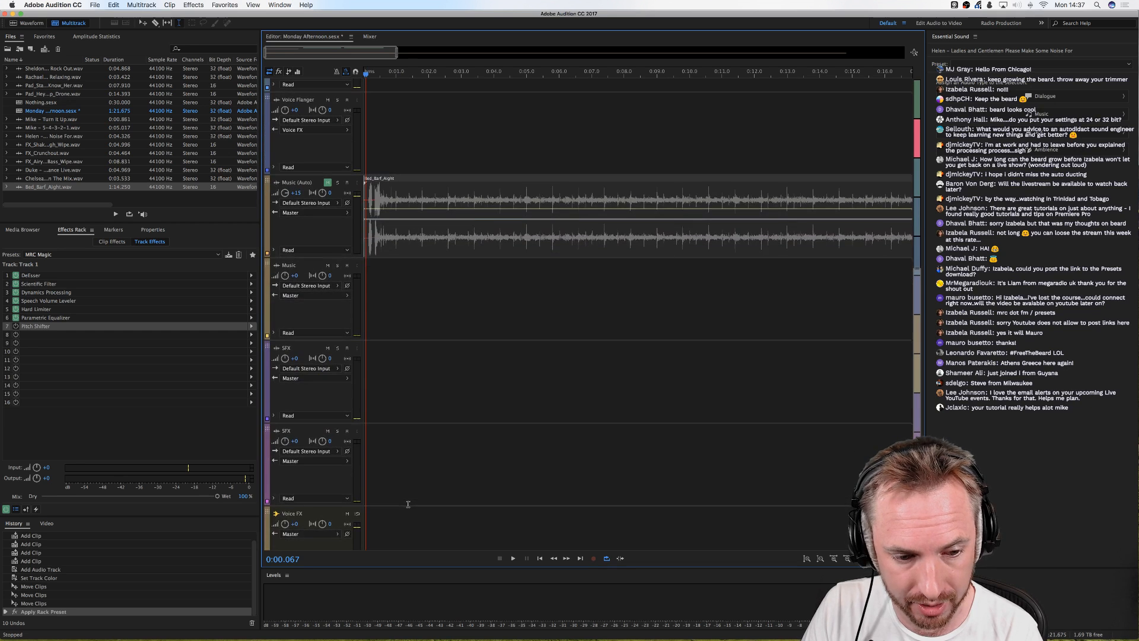
{"action": "left_click", "coordinate": [376, 525]}
{"action": "left_click", "coordinate": [374, 525]}
{"action": "scroll", "coordinate": [374, 510], "scroll_direction": "down", "scroll_amount": 1}
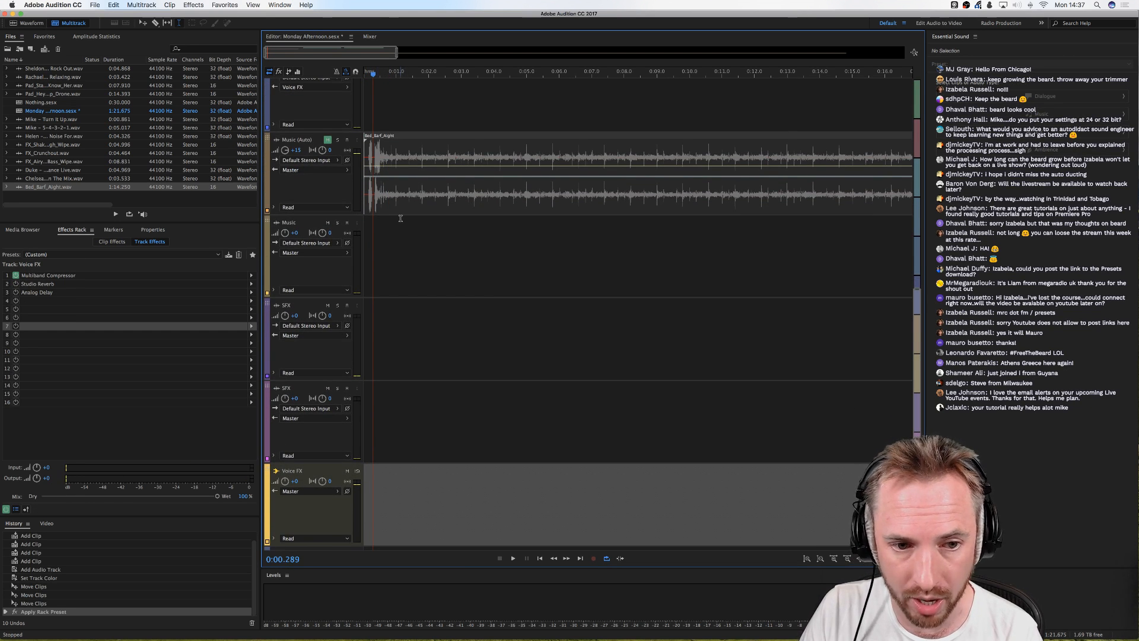
{"action": "scroll", "coordinate": [400, 218], "scroll_direction": "up", "scroll_amount": 10}
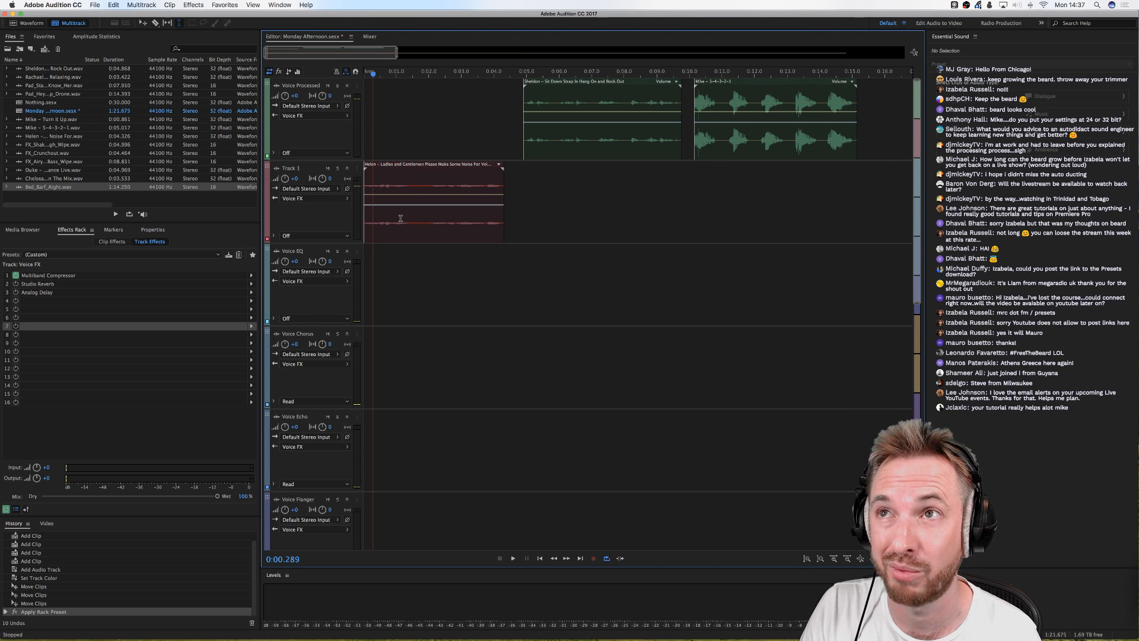
Step: Open the Multiband Compressor on the Voice FX bus and play the start of the session
{"action": "scroll", "coordinate": [401, 218], "scroll_direction": "down", "scroll_amount": 8}
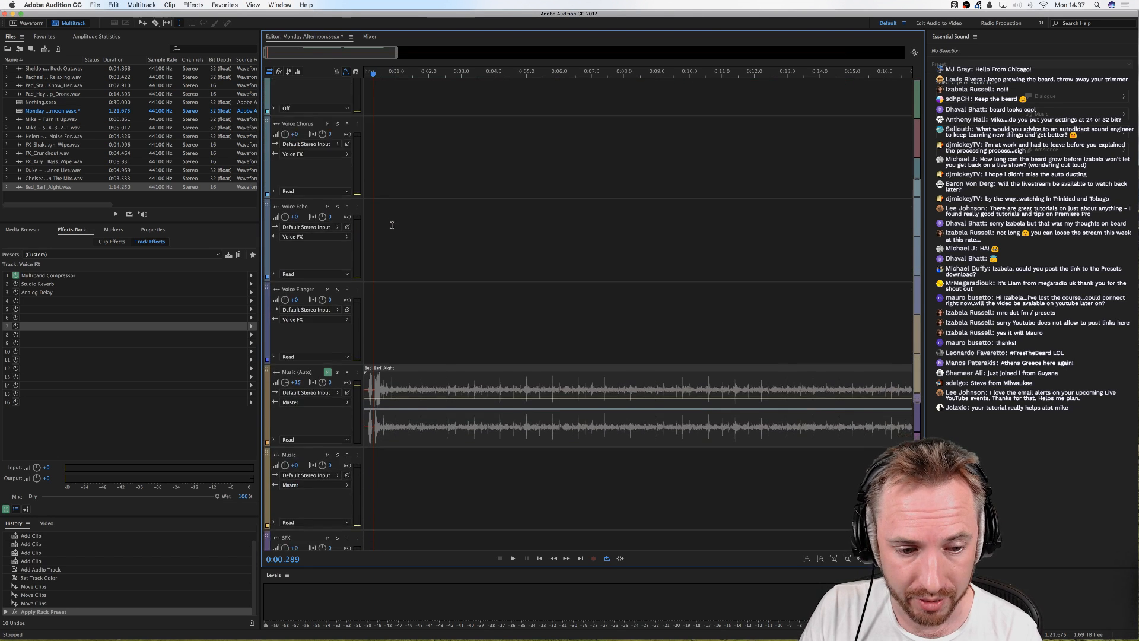
{"action": "scroll", "coordinate": [386, 353], "scroll_direction": "down", "scroll_amount": 2}
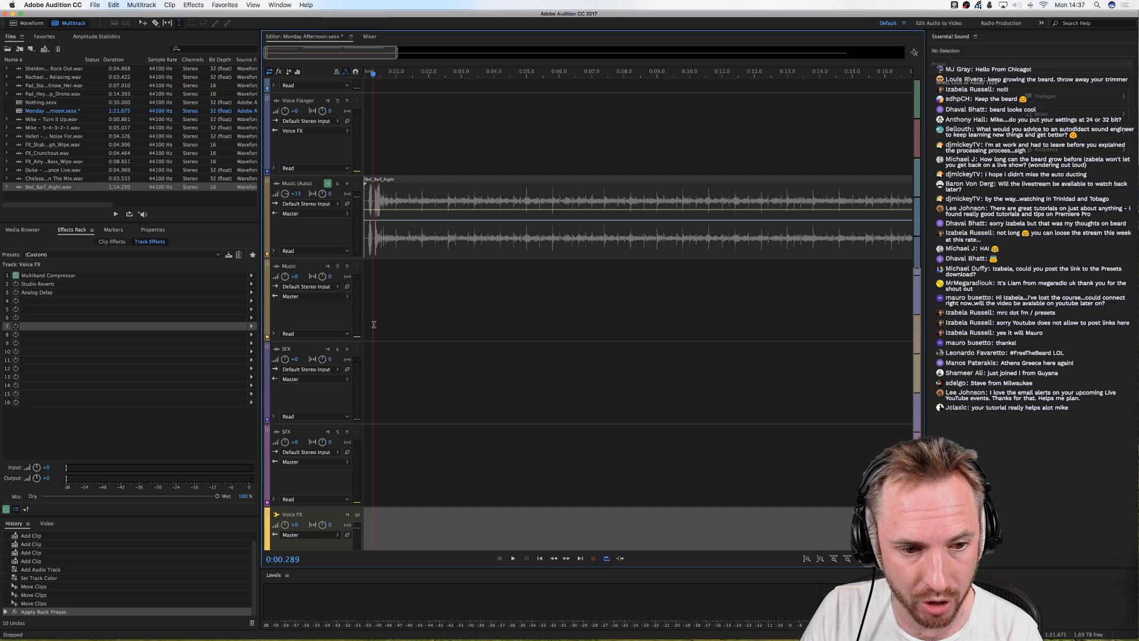
{"action": "scroll", "coordinate": [375, 404], "scroll_direction": "down", "scroll_amount": 2}
{"action": "scroll", "coordinate": [375, 404], "scroll_direction": "down", "scroll_amount": 2}
{"action": "left_click", "coordinate": [364, 398]}
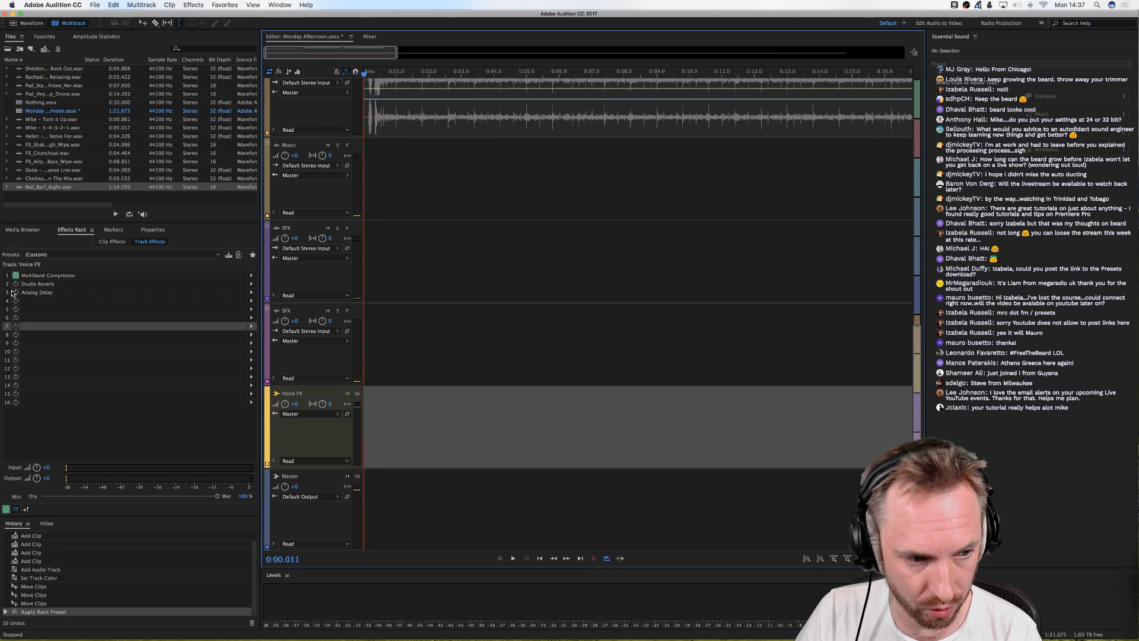
{"action": "double_click", "coordinate": [27, 276]}
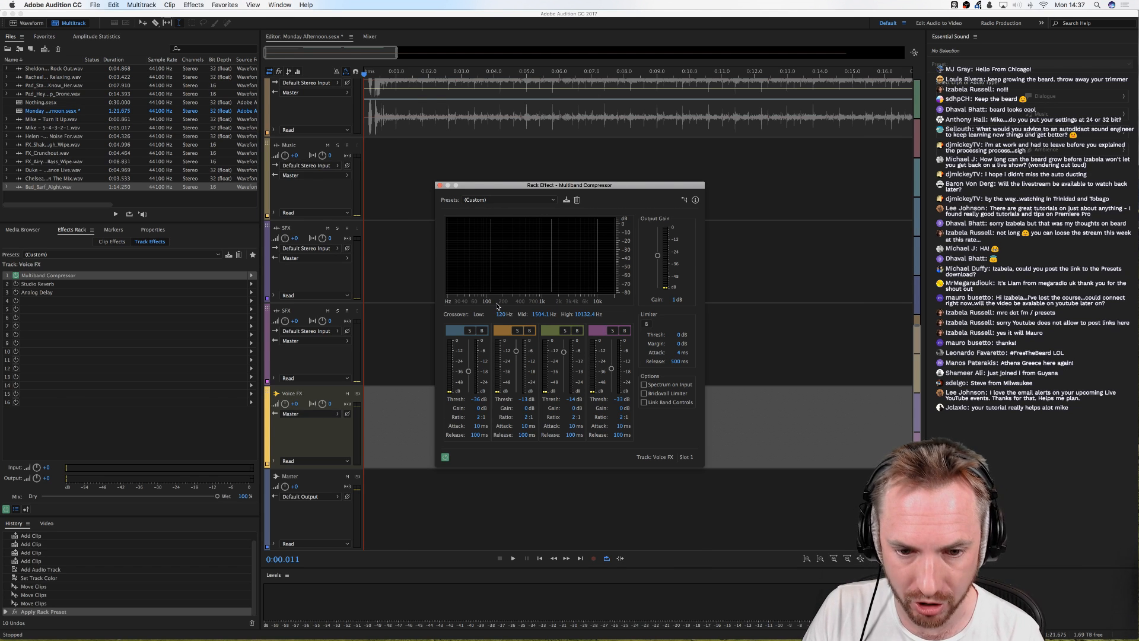
{"action": "key", "text": "space"}
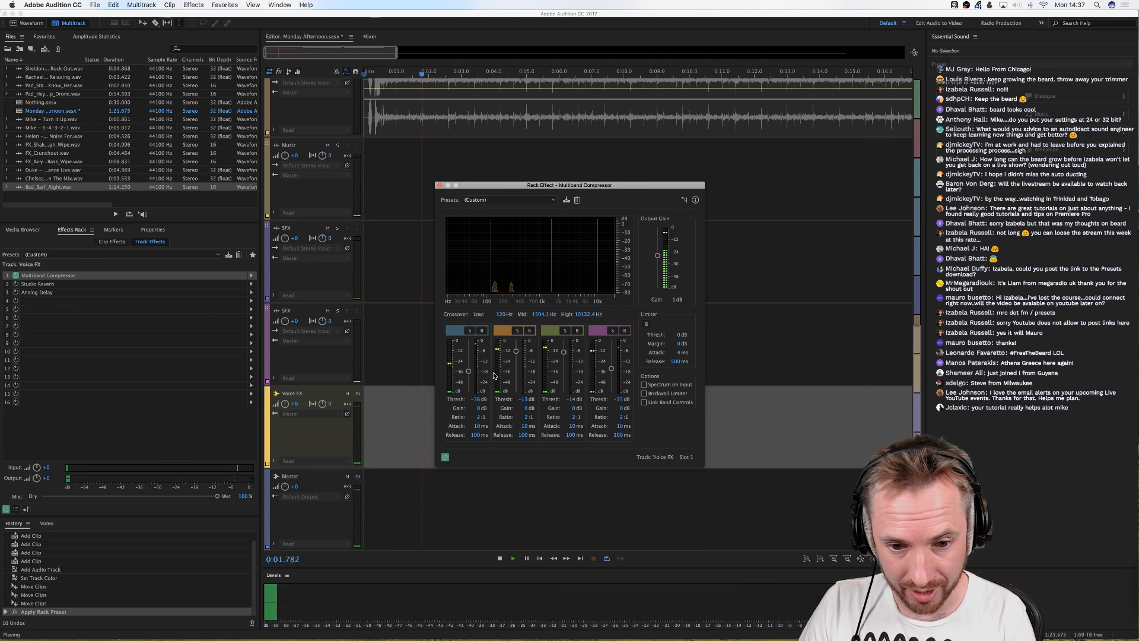
{"action": "key", "text": "space"}
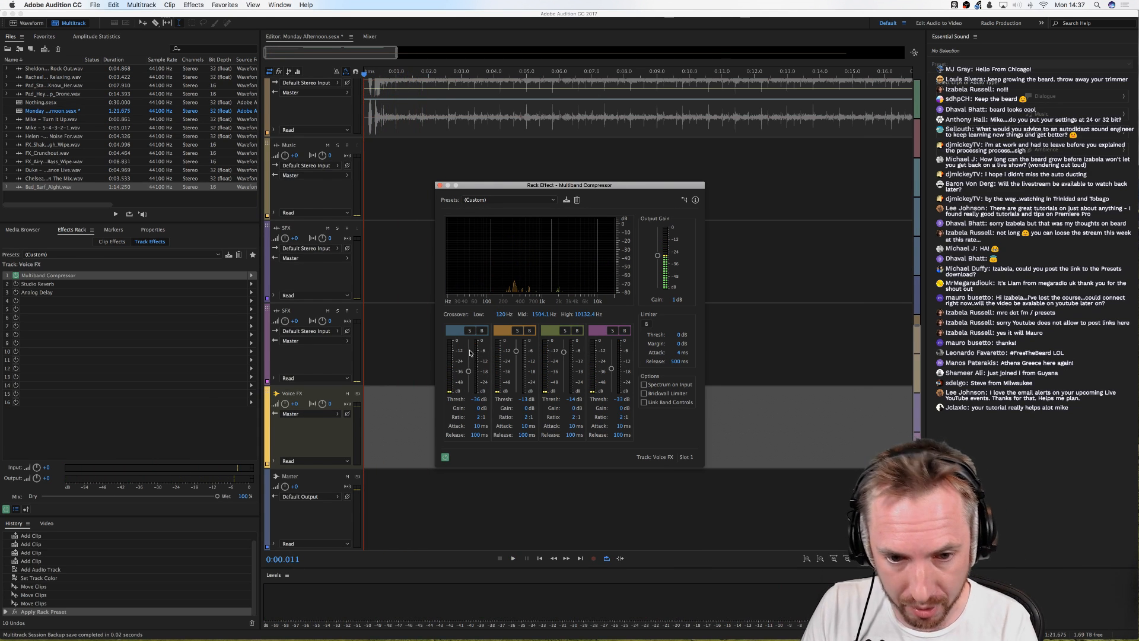
Step: Replay the session start and the section from about 0:09.6 while watching the compressor's band meters
{"action": "key", "text": "space"}
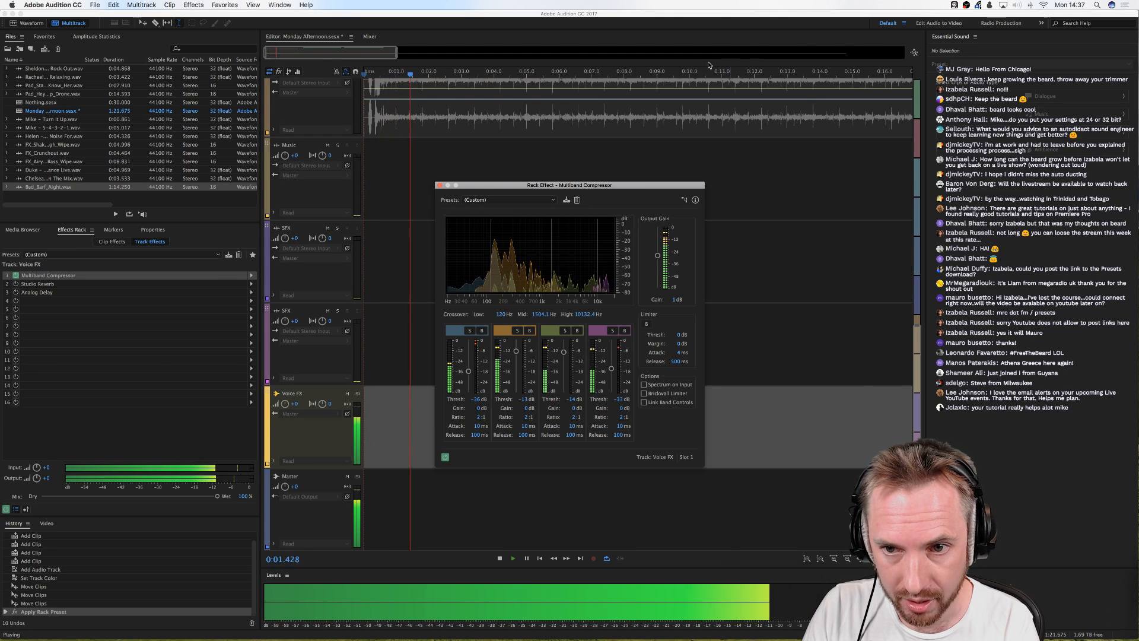
{"action": "key", "text": "space"}
{"action": "left_click", "coordinate": [678, 74]}
{"action": "key", "text": "space"}
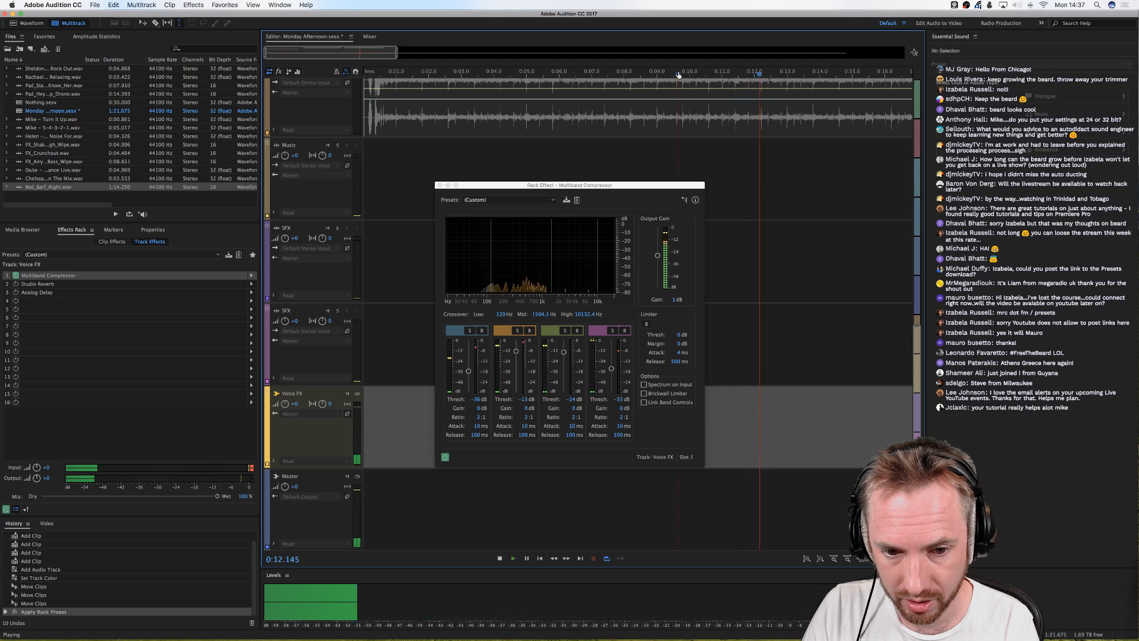
{"action": "key", "text": "space"}
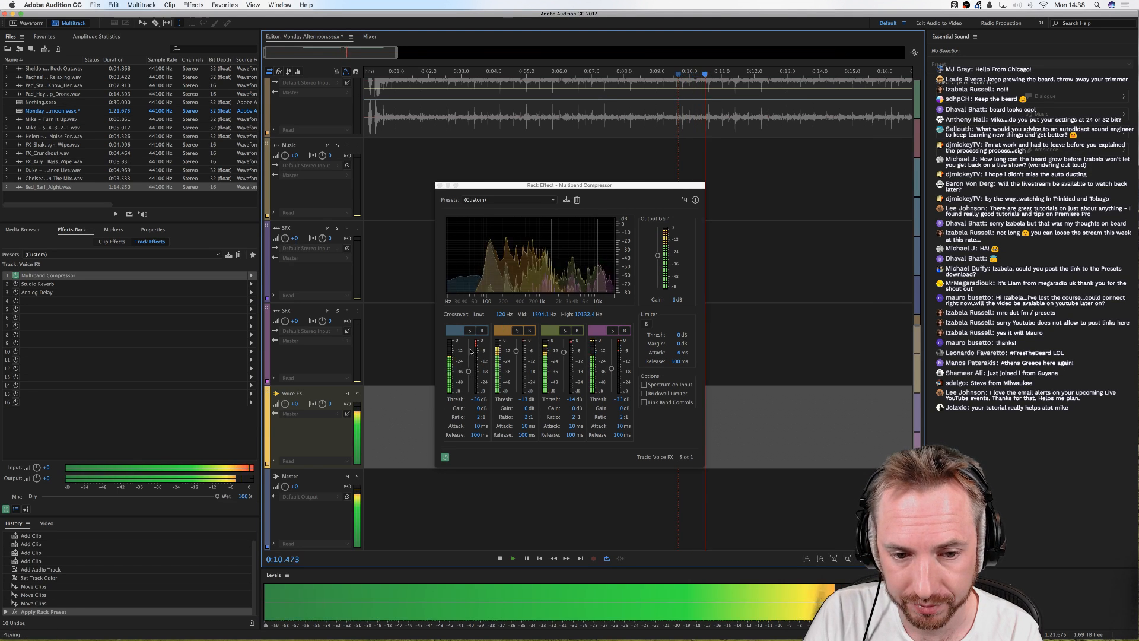
Step: Select the first count of the "5-4-3-2-1" clip on Voice Processed, play it, and set the compressor's low band threshold to -26 dB
{"action": "scroll", "coordinate": [669, 164], "scroll_direction": "up", "scroll_amount": 1}
{"action": "scroll", "coordinate": [703, 151], "scroll_direction": "up", "scroll_amount": 5}
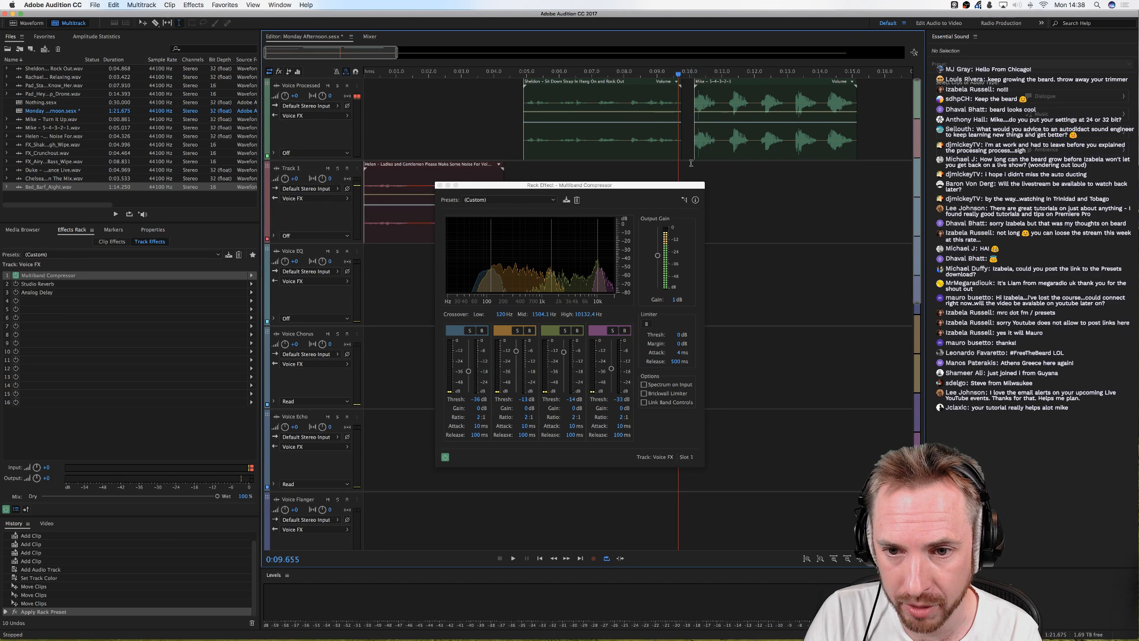
{"action": "left_click_drag", "start_coordinate": [691, 163], "coordinate": [719, 159]}
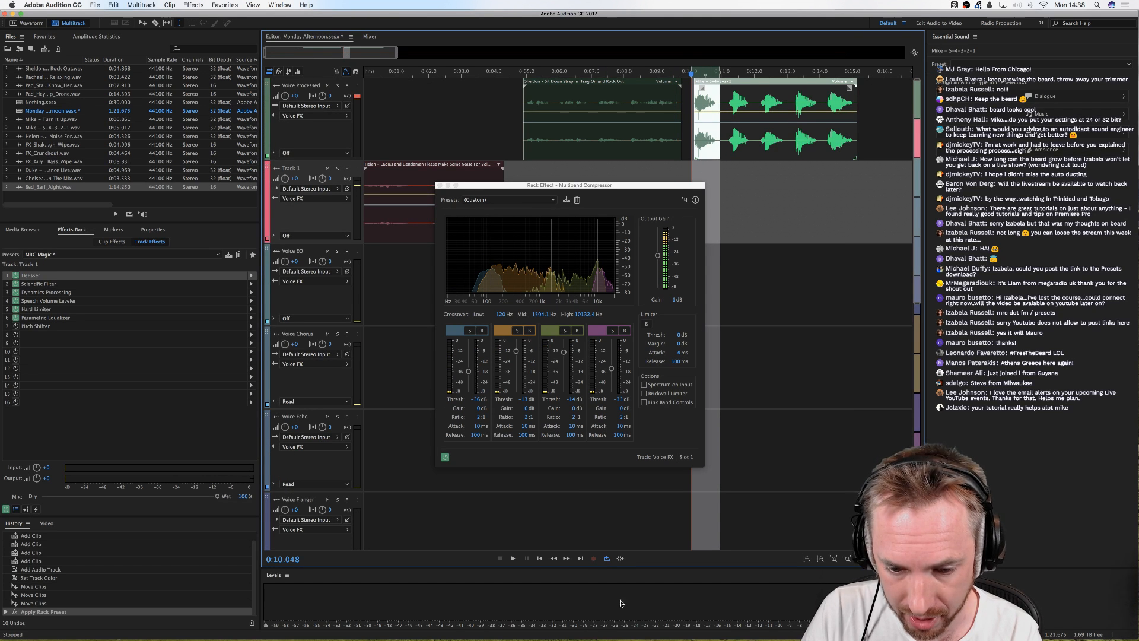
{"action": "key", "text": "space"}
{"action": "key", "text": "space"}
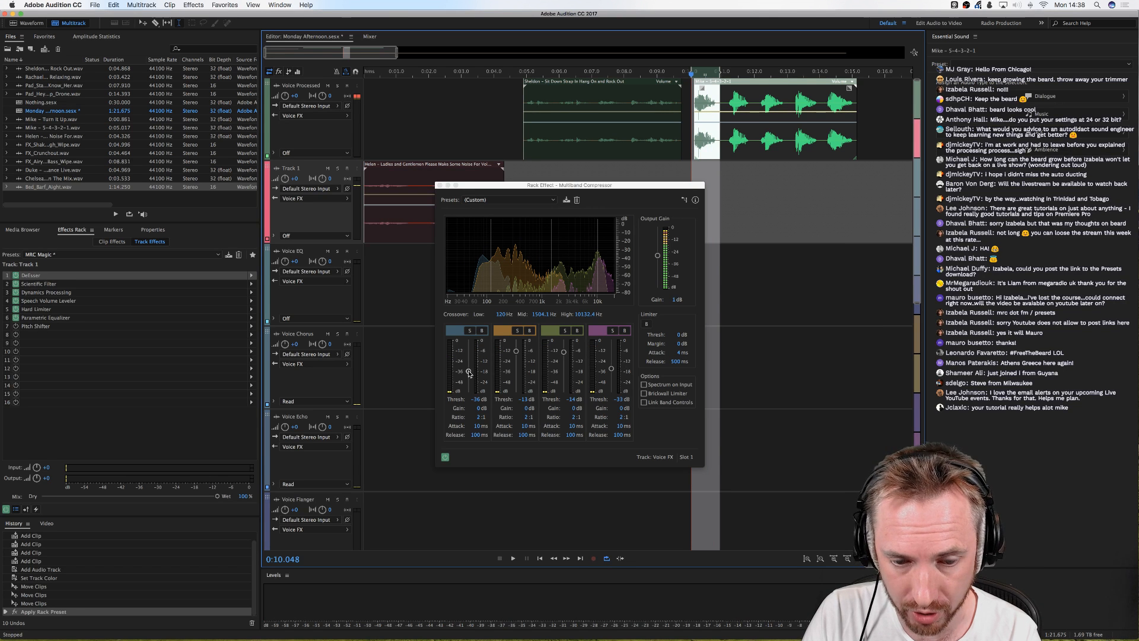
{"action": "key", "text": "space"}
{"action": "mouse_move", "coordinate": [469, 372]}
{"action": "left_mouse_down"}
{"action": "mouse_move", "coordinate": [468, 355]}
{"action": "mouse_move", "coordinate": [469, 400]}
{"action": "mouse_move", "coordinate": [469, 364]}
{"action": "left_mouse_up"}
{"action": "key", "text": "space"}
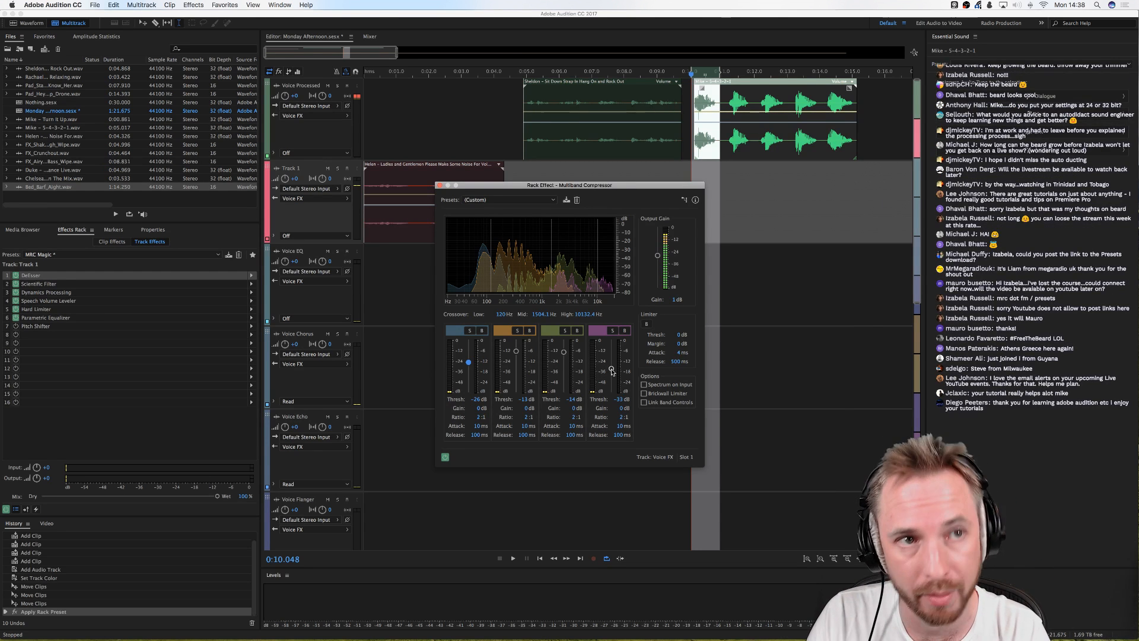
Step: Compare the highest compressor band at thresholds of -60 dB and 0 dB while playing the selection
{"action": "key", "text": "space"}
{"action": "left_click_drag", "start_coordinate": [611, 369], "coordinate": [612, 392]}
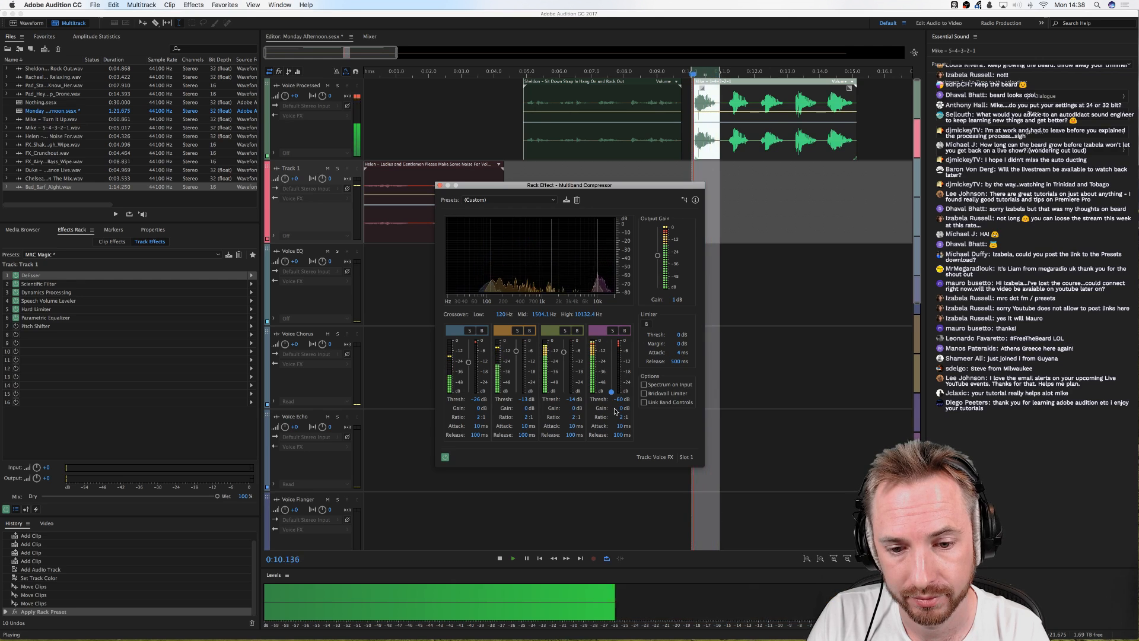
{"action": "key", "text": "space"}
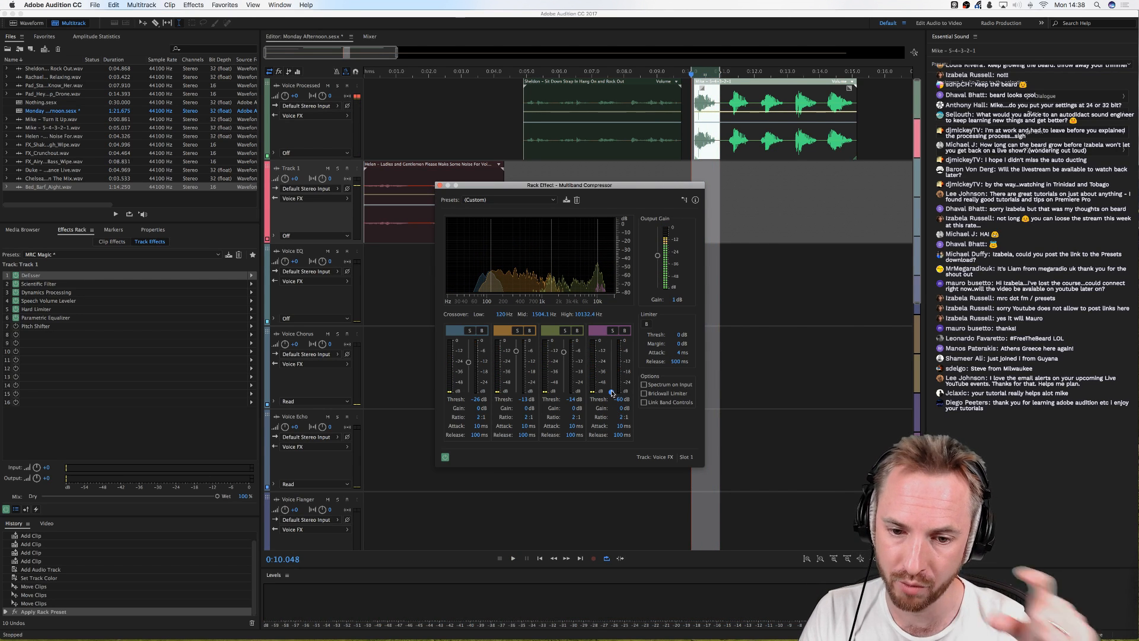
{"action": "left_click_drag", "start_coordinate": [612, 392], "coordinate": [612, 326]}
{"action": "key", "text": "space"}
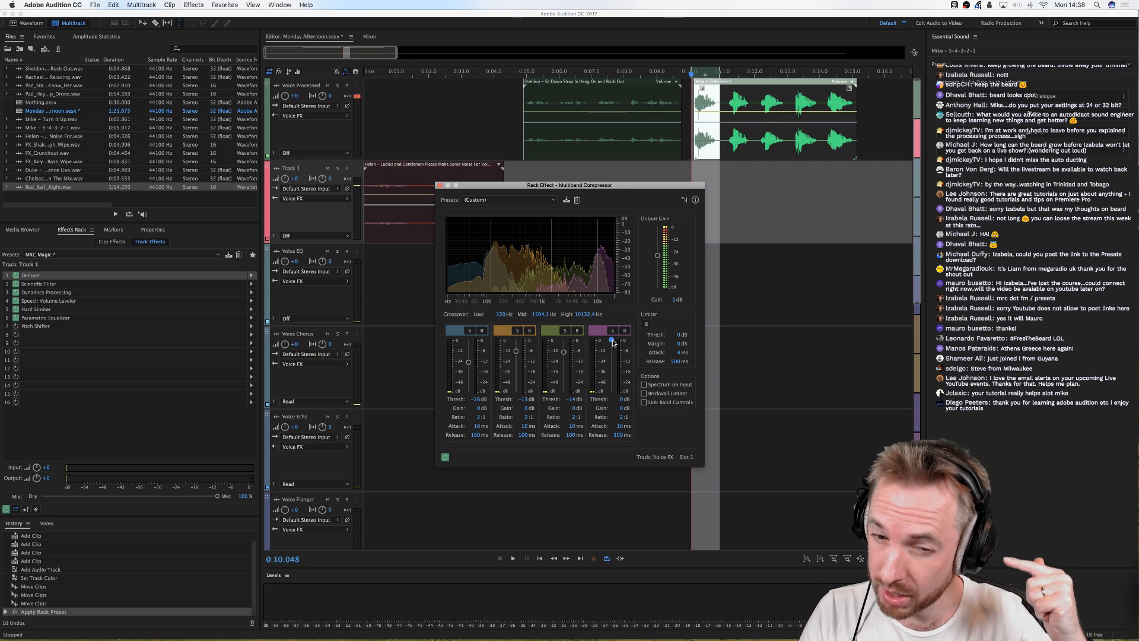
Step: Set the highest compressor band's threshold to -26 dB while playing the selection
{"action": "left_click_drag", "start_coordinate": [611, 342], "coordinate": [612, 359]}
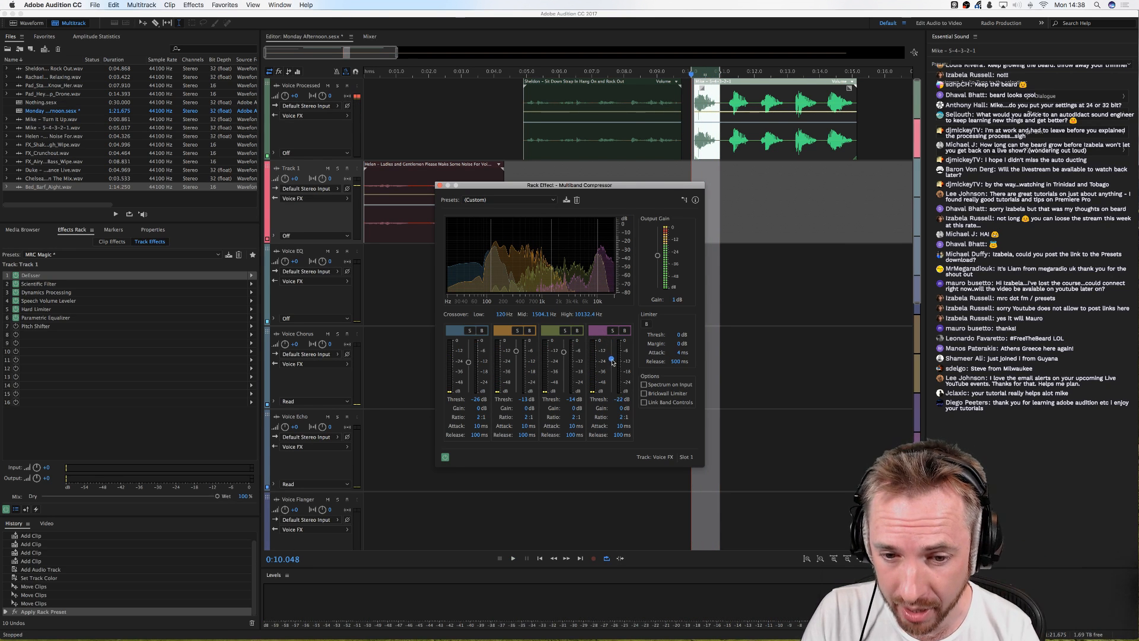
{"action": "key", "text": "space"}
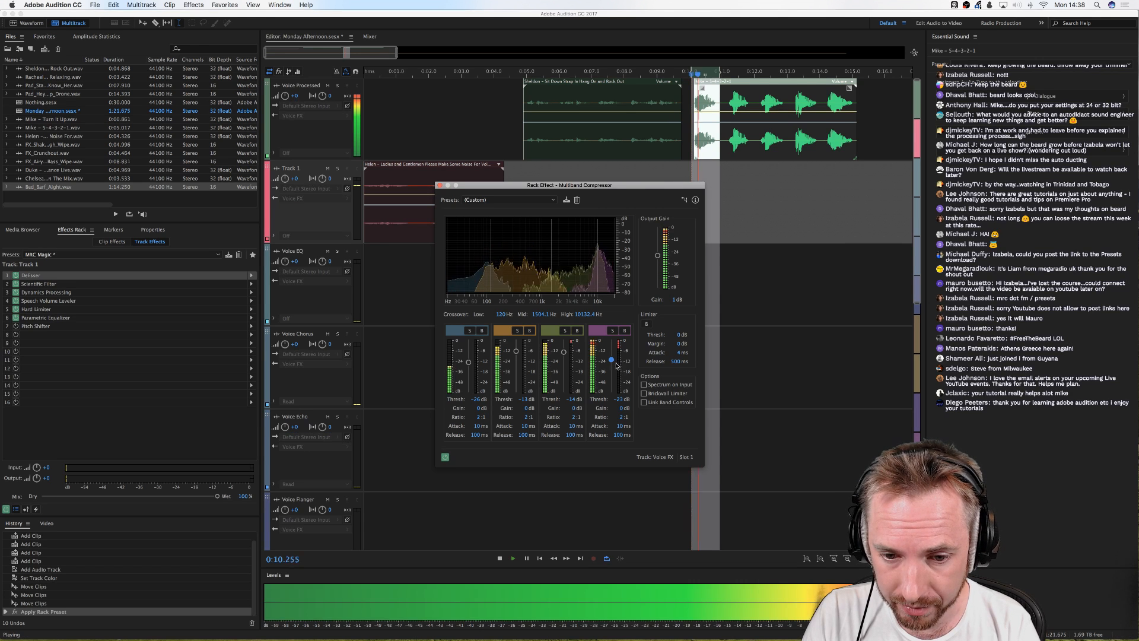
{"action": "left_click_drag", "start_coordinate": [612, 360], "coordinate": [606, 363]}
{"action": "key", "text": "space"}
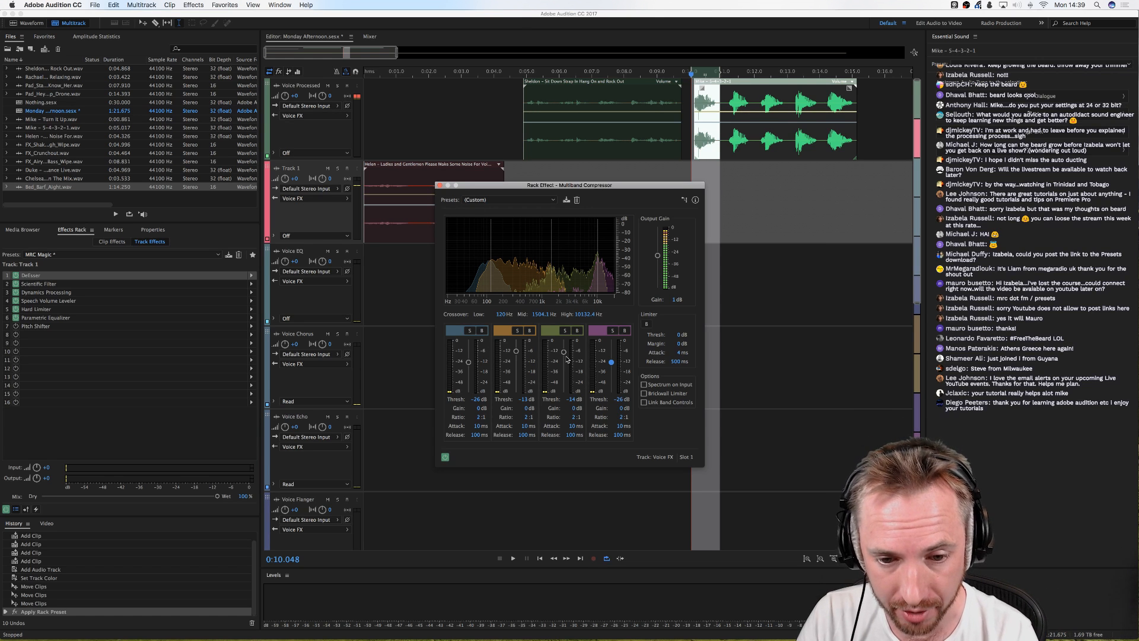
Step: Lower the third band's threshold slightly and set the second band's threshold to -14 dB during playback
{"action": "key", "text": "space"}
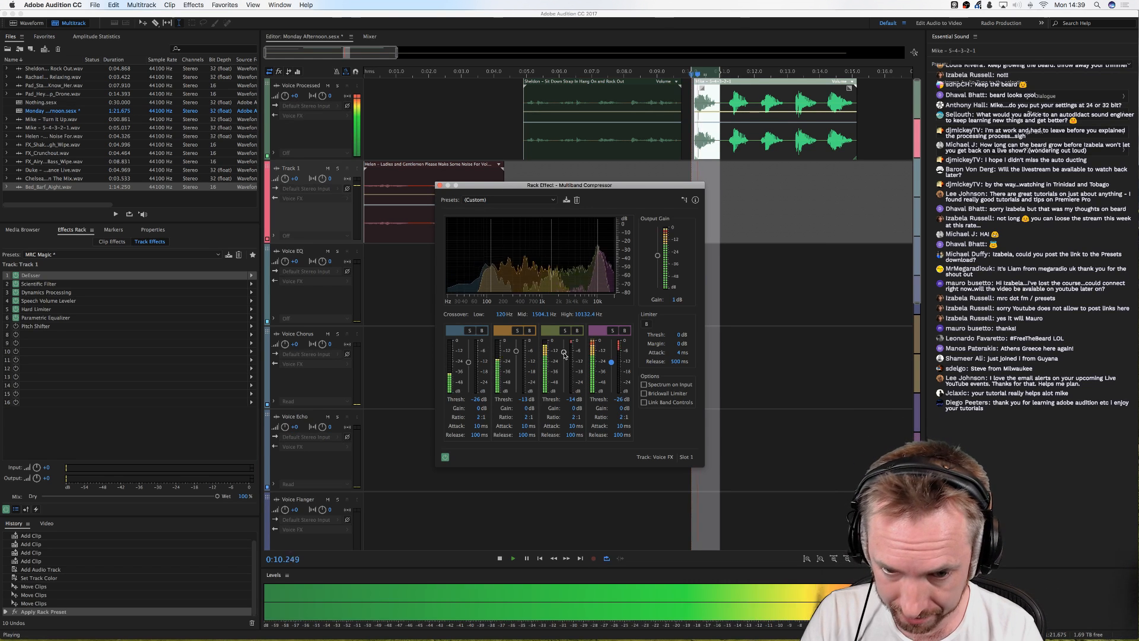
{"action": "left_click_drag", "start_coordinate": [563, 352], "coordinate": [516, 356]}
{"action": "key", "text": "space"}
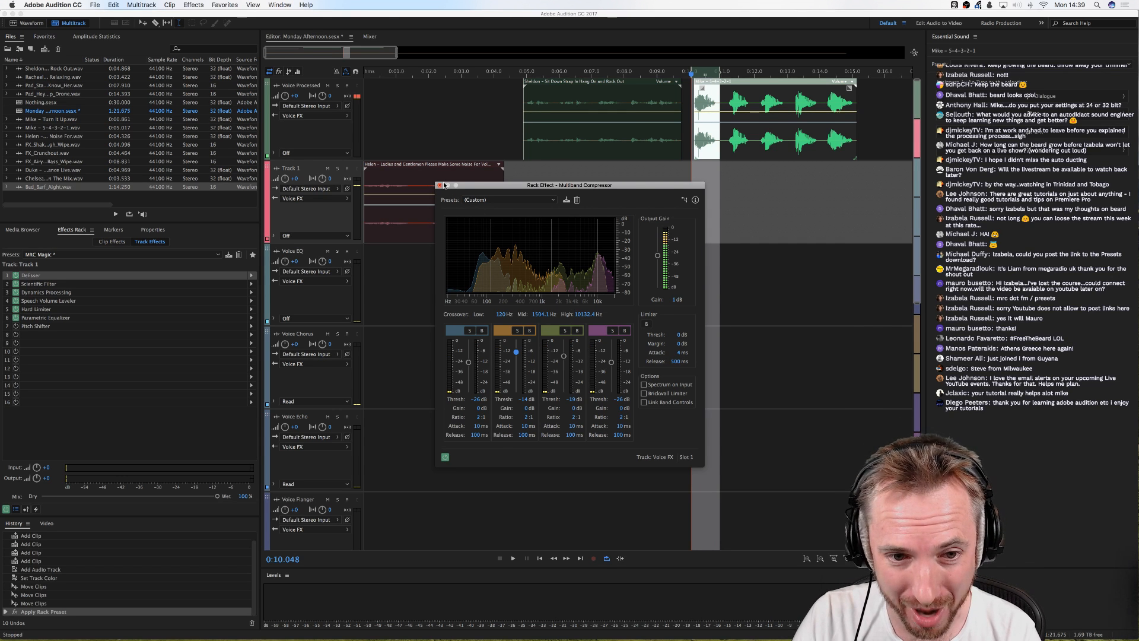
Step: Play the start of the "Hang On and Rock Out" clip with the adjusted compression and close the Multiband Compressor
{"action": "left_click", "coordinate": [529, 167]}
{"action": "key", "text": "space"}
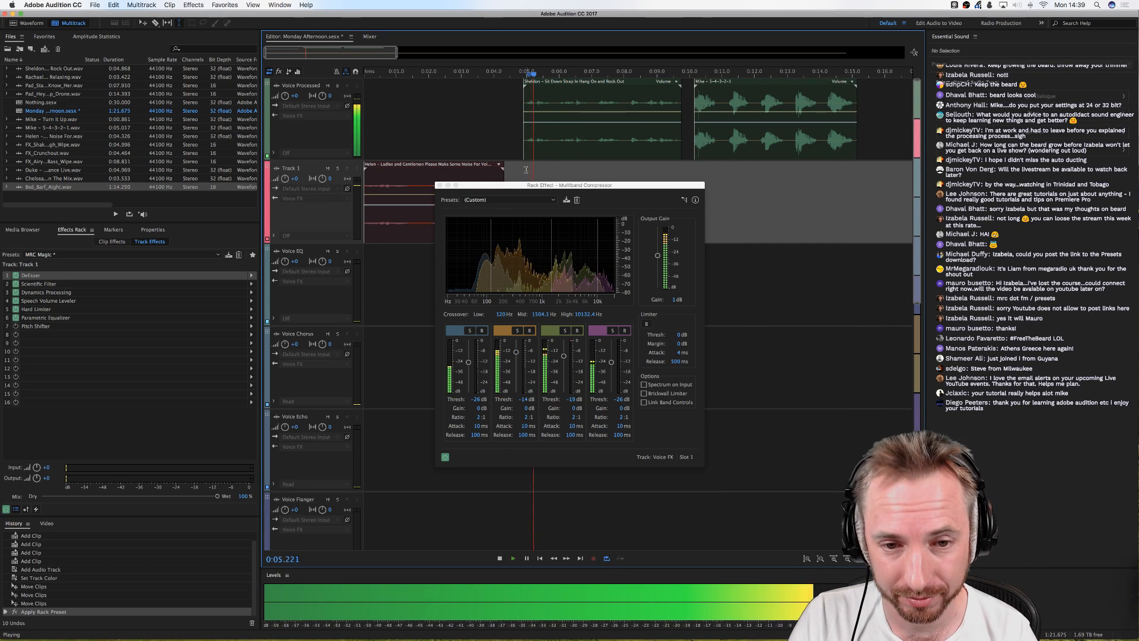
{"action": "key", "text": "space"}
{"action": "left_click", "coordinate": [439, 185]}
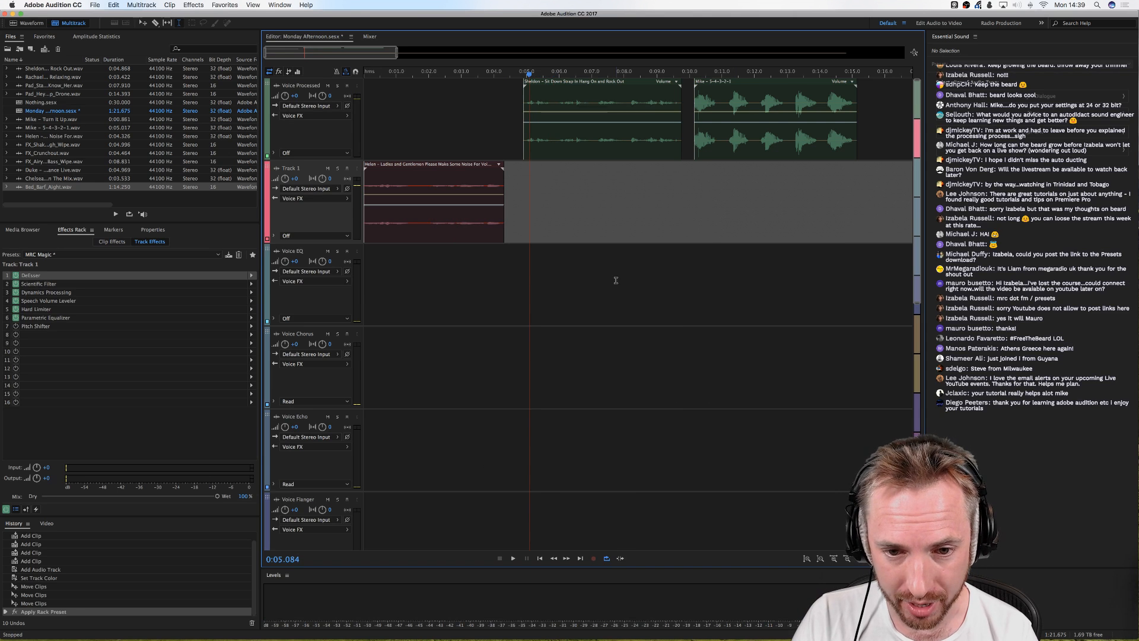
Step: Open the Studio Reverb settings in the Voice FX bus's effects rack
{"action": "left_click", "coordinate": [525, 182]}
{"action": "scroll", "coordinate": [593, 264], "scroll_direction": "down", "scroll_amount": 5}
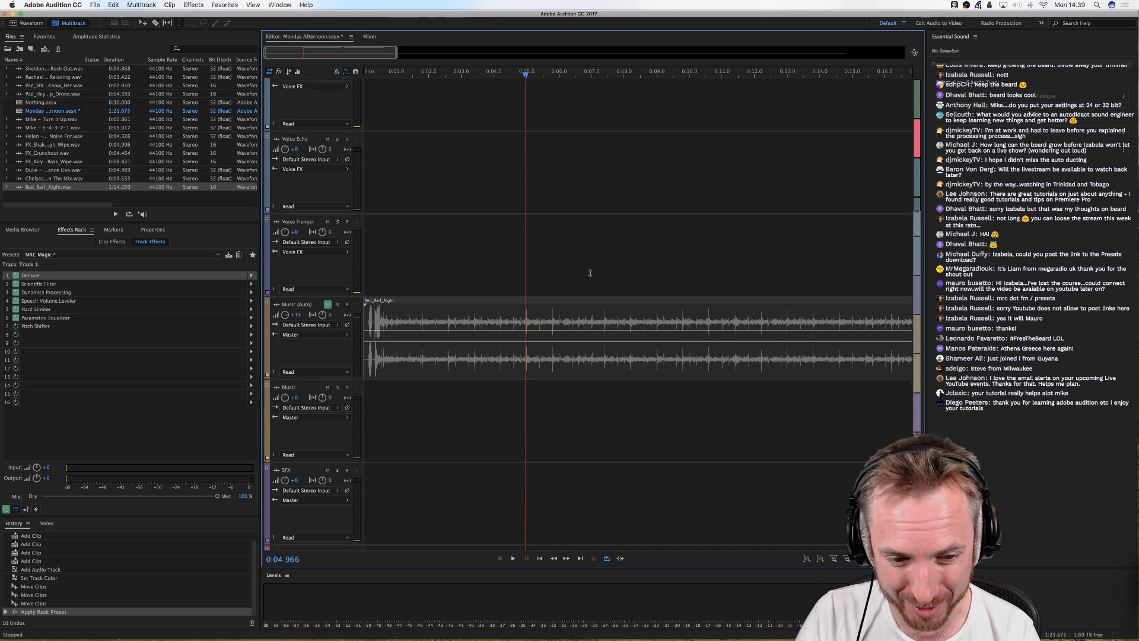
{"action": "scroll", "coordinate": [586, 269], "scroll_direction": "down", "scroll_amount": 1}
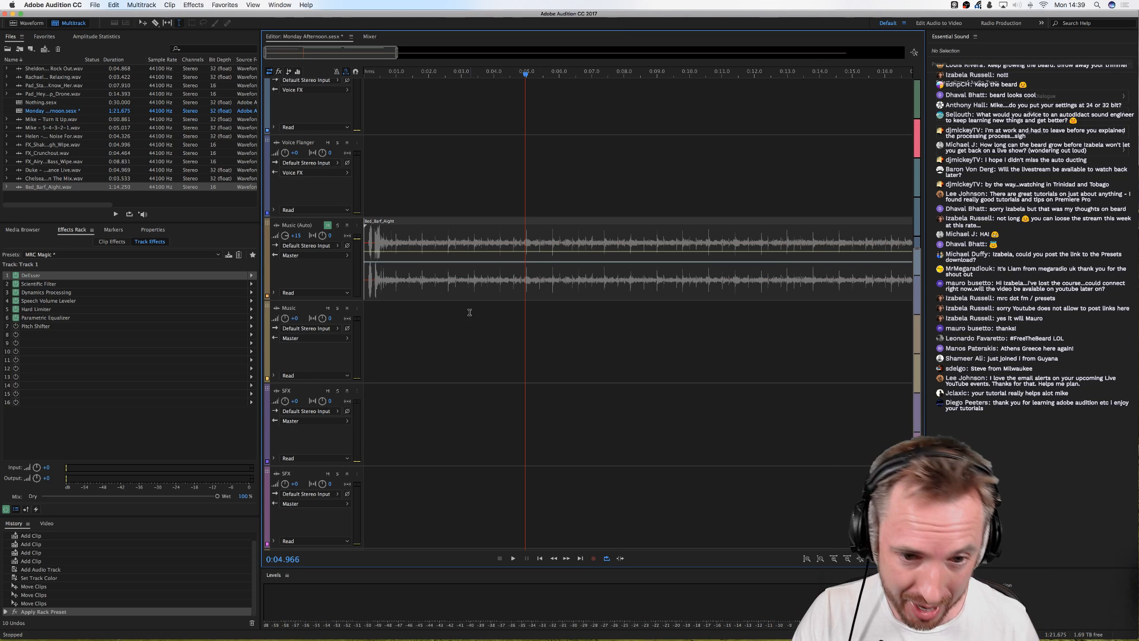
{"action": "scroll", "coordinate": [469, 312], "scroll_direction": "up", "scroll_amount": 5}
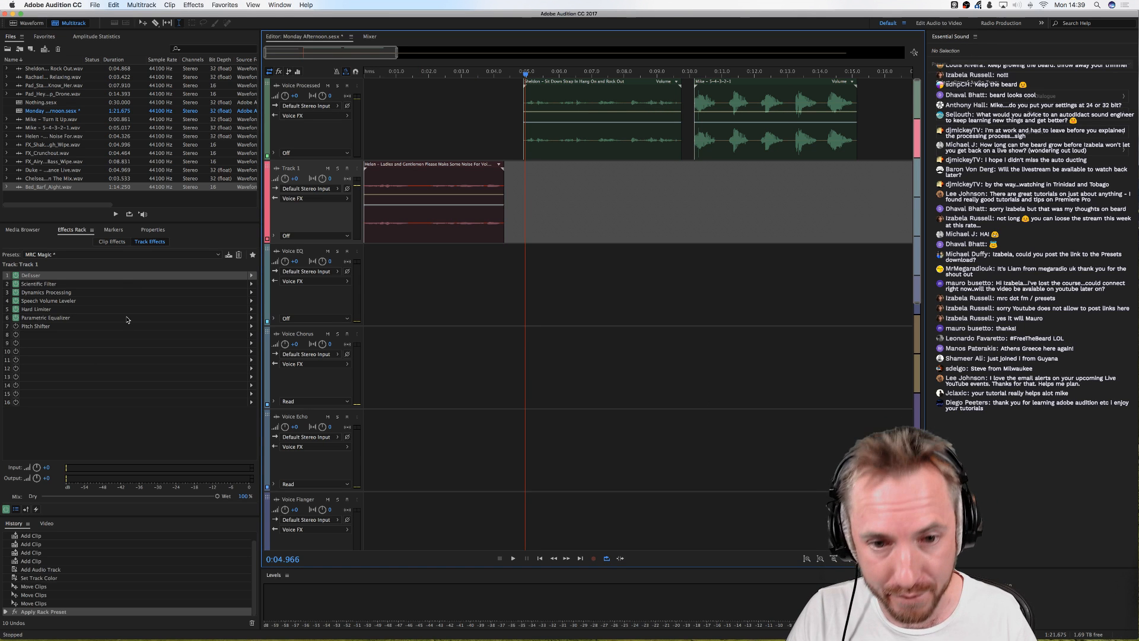
{"action": "scroll", "coordinate": [444, 321], "scroll_direction": "down", "scroll_amount": 10}
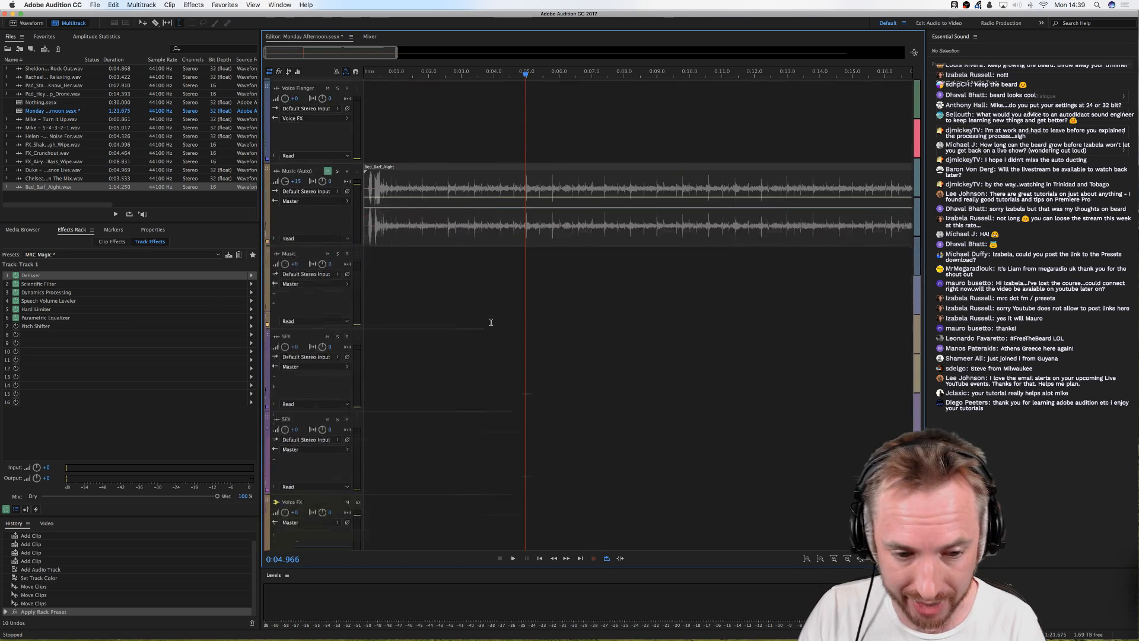
{"action": "scroll", "coordinate": [463, 341], "scroll_direction": "down", "scroll_amount": 2}
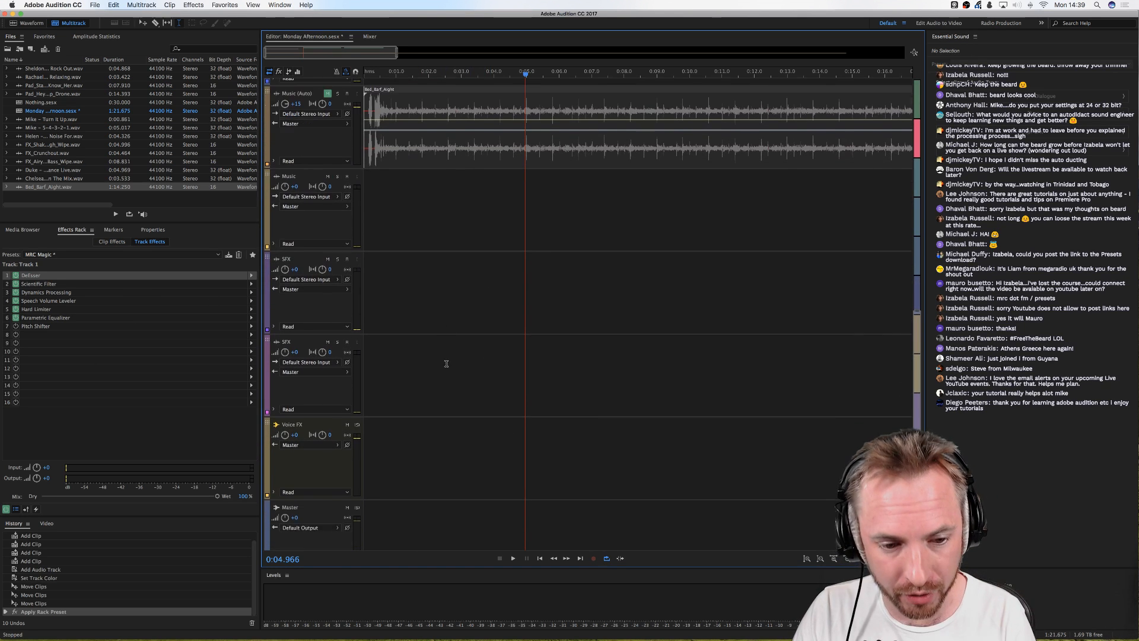
{"action": "left_click", "coordinate": [369, 437]}
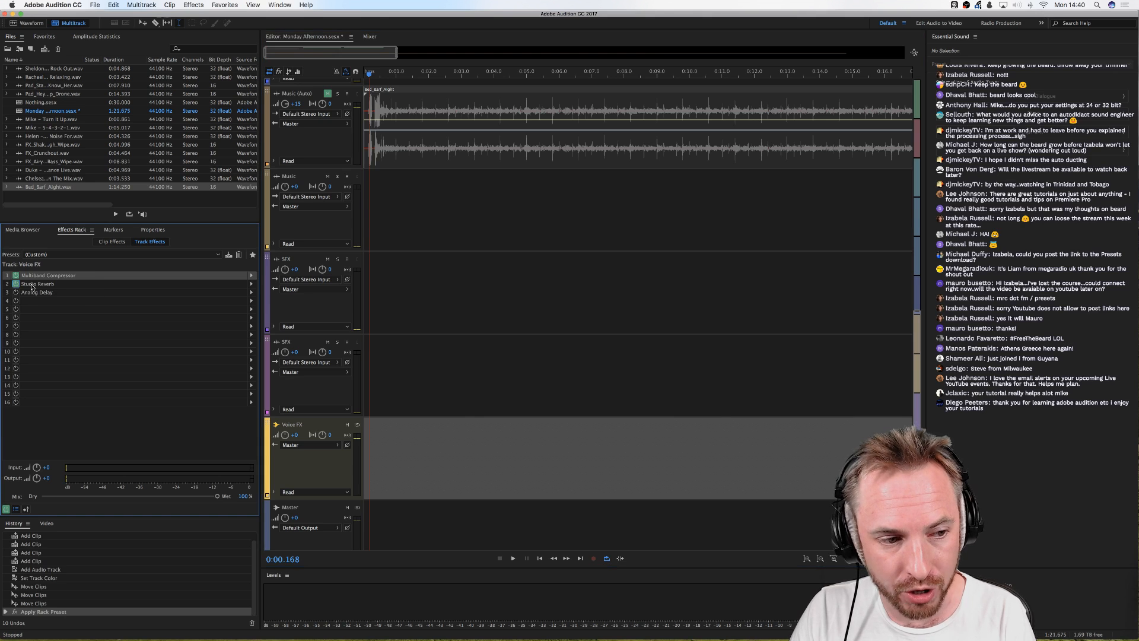
{"action": "double_click", "coordinate": [35, 284]}
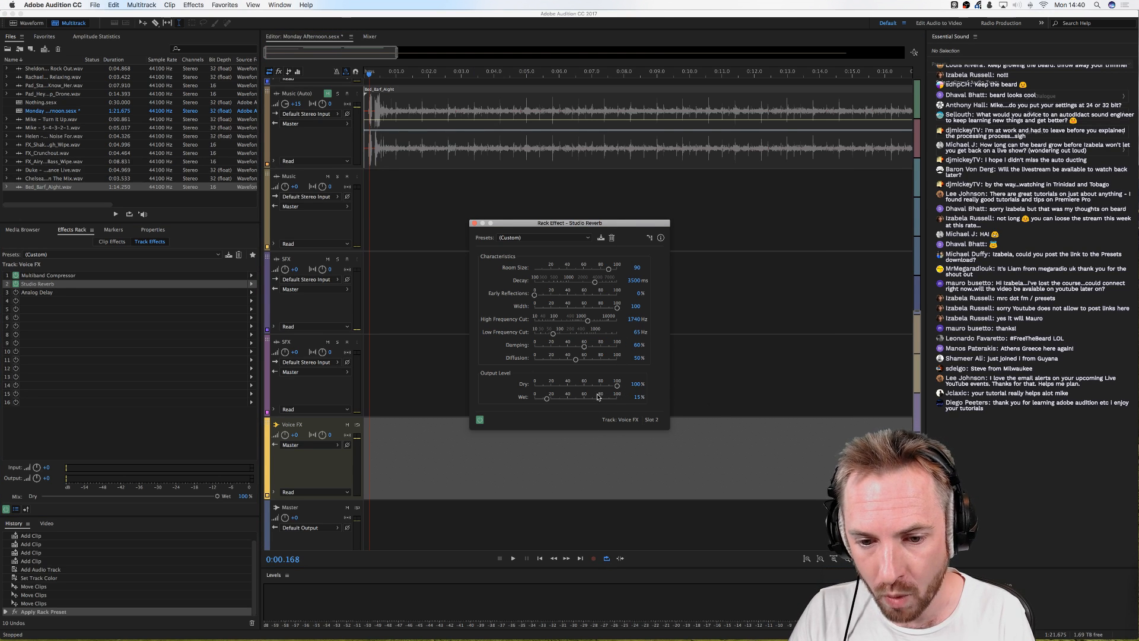
Step: Play the end of the "Hang On and Rock Out" clip and move the "5-4-3-2-1" clip about 1 second later on Voice Processed
{"action": "scroll", "coordinate": [388, 301], "scroll_direction": "up", "scroll_amount": 10}
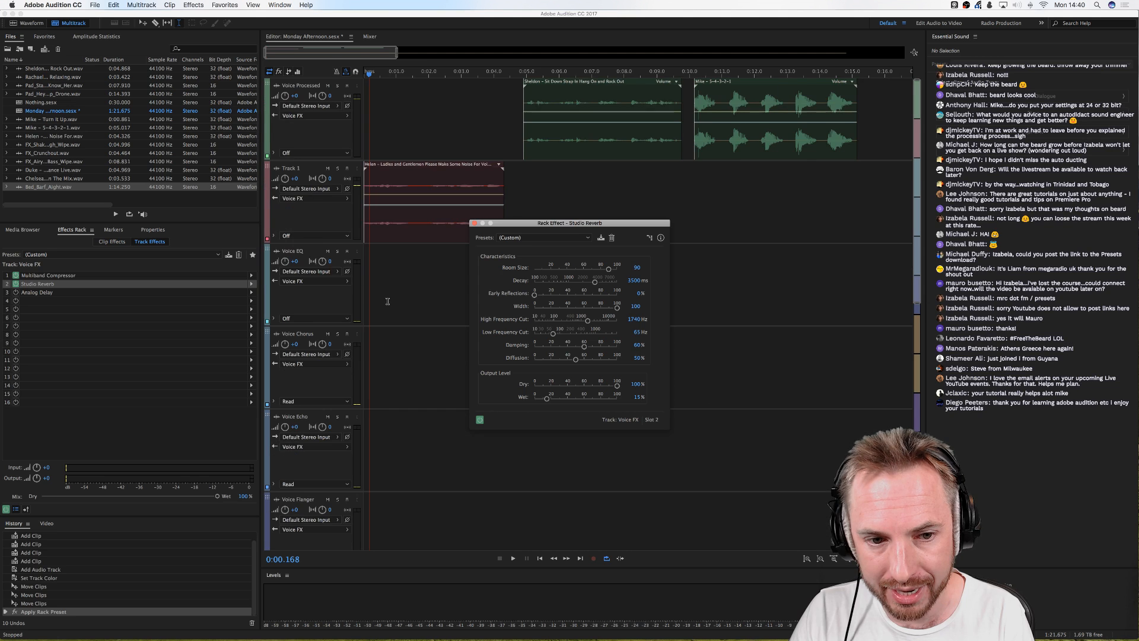
{"action": "left_click", "coordinate": [623, 171]}
{"action": "key", "text": "space"}
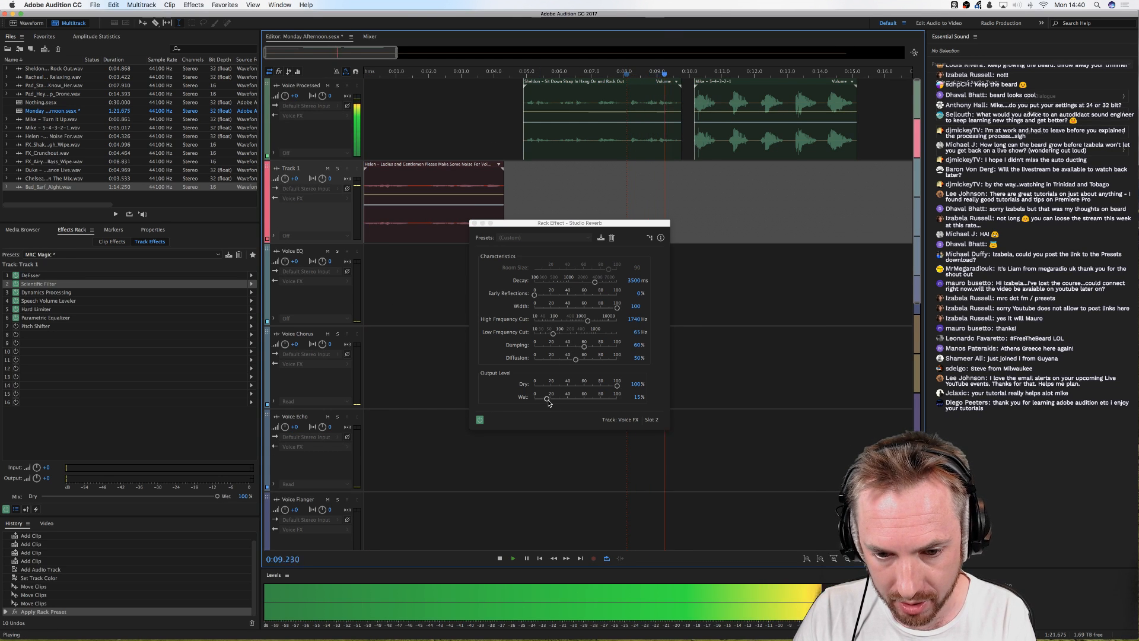
{"action": "key", "text": "space"}
{"action": "left_click_drag", "start_coordinate": [771, 83], "coordinate": [808, 83]}
Step: Play the reverb tail after the "Hang On and Rock Out" clip and raise the Studio Reverb's Wet level to about 50%
{"action": "key", "text": "space"}
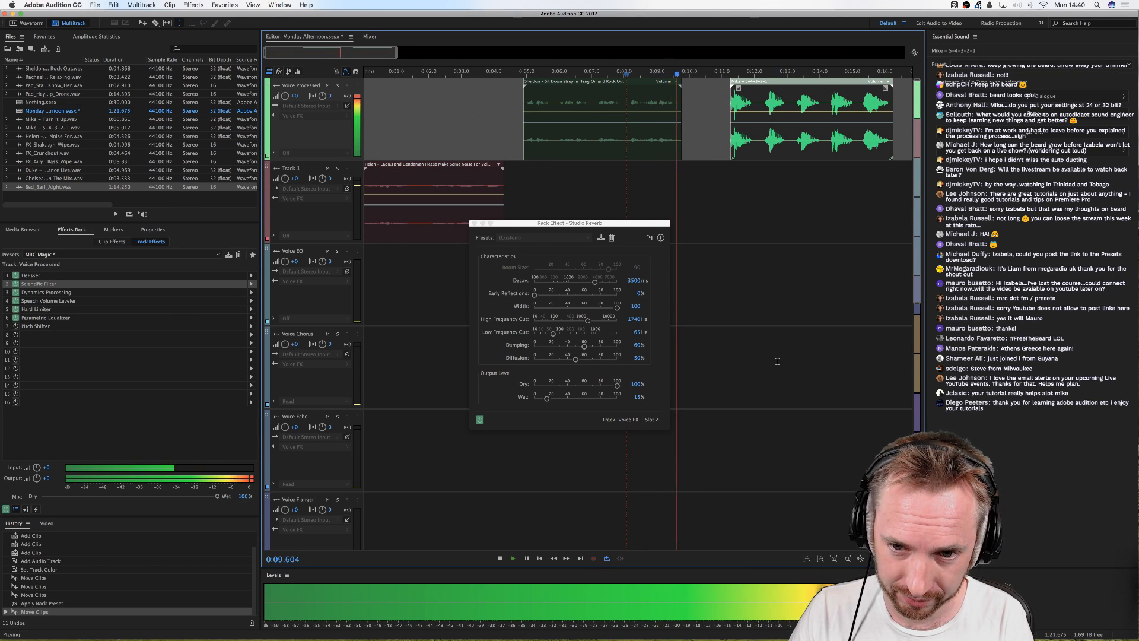
{"action": "key", "text": "space"}
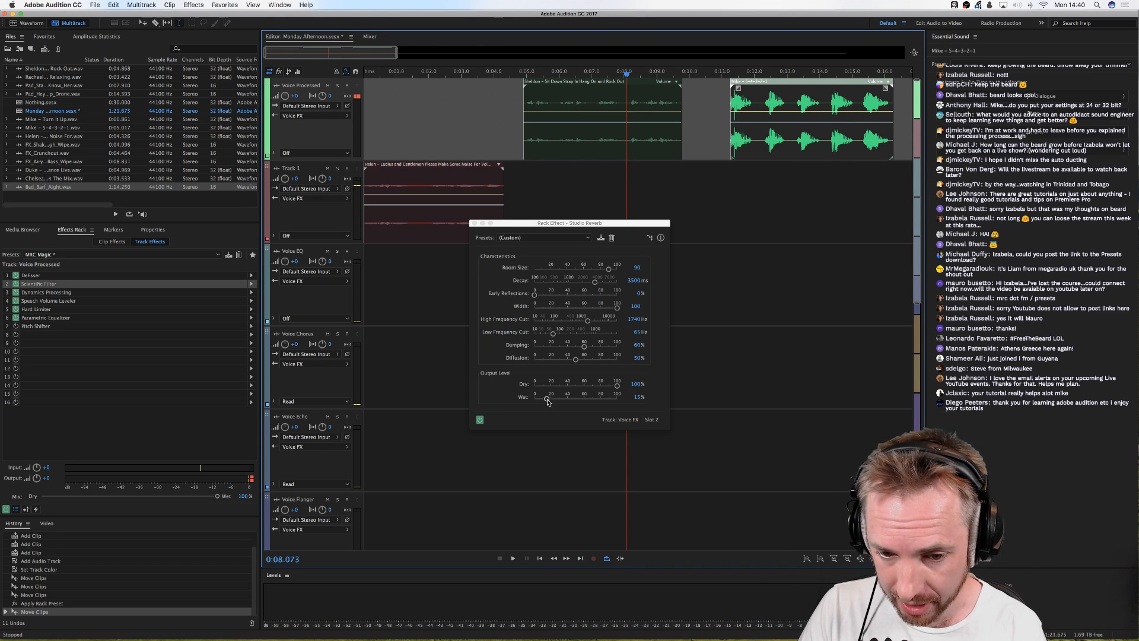
{"action": "left_click_drag", "start_coordinate": [547, 399], "coordinate": [576, 400]}
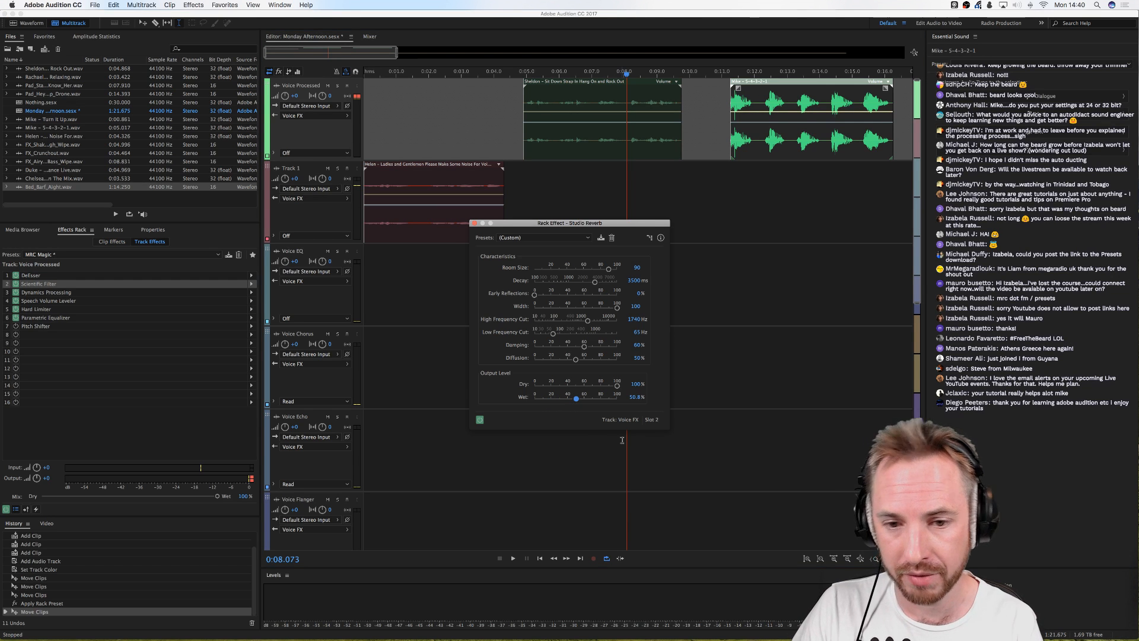
Step: Play the end of the "Hang On and Rock Out" clip, then lower the Studio Reverb's Wet level to about 17% and close it
{"action": "key", "text": "space"}
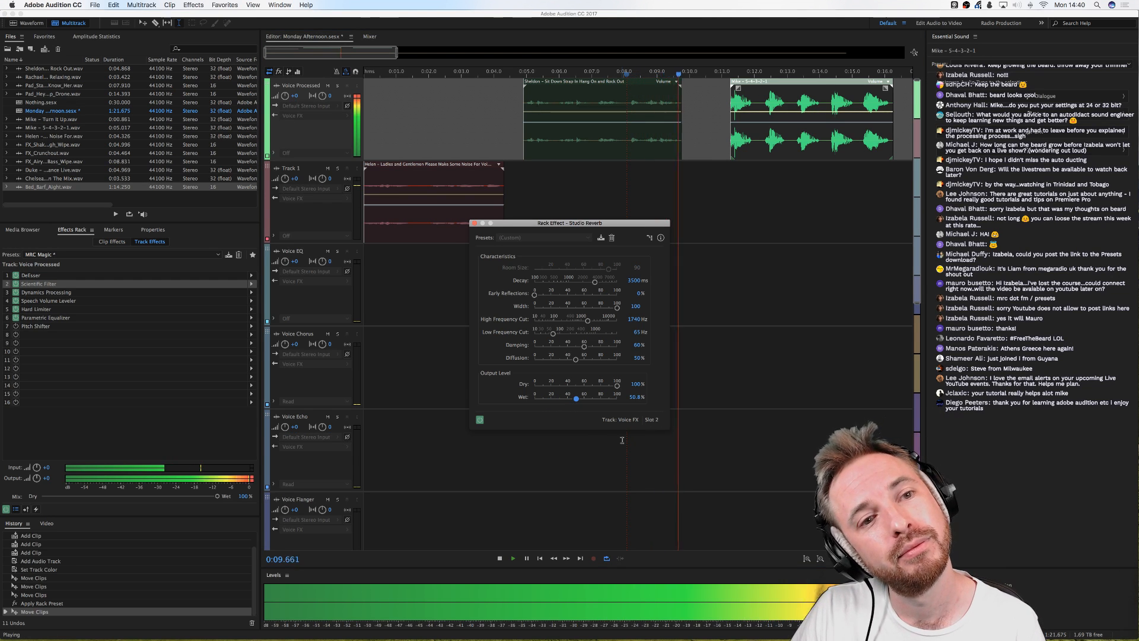
{"action": "key", "text": "space"}
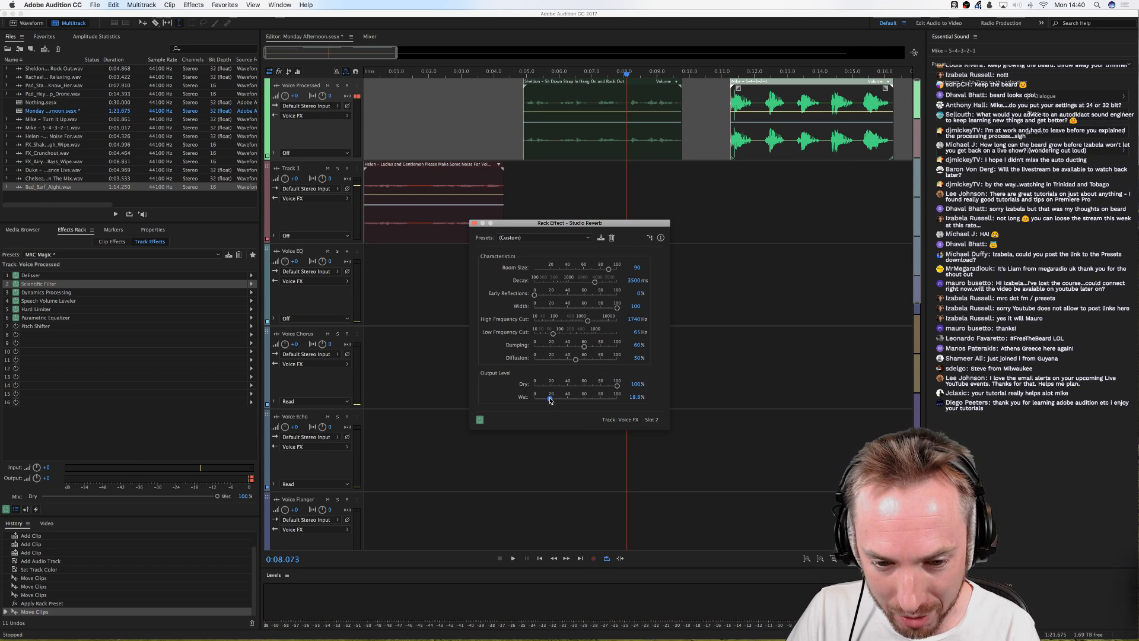
{"action": "left_click_drag", "start_coordinate": [547, 401], "coordinate": [549, 401]}
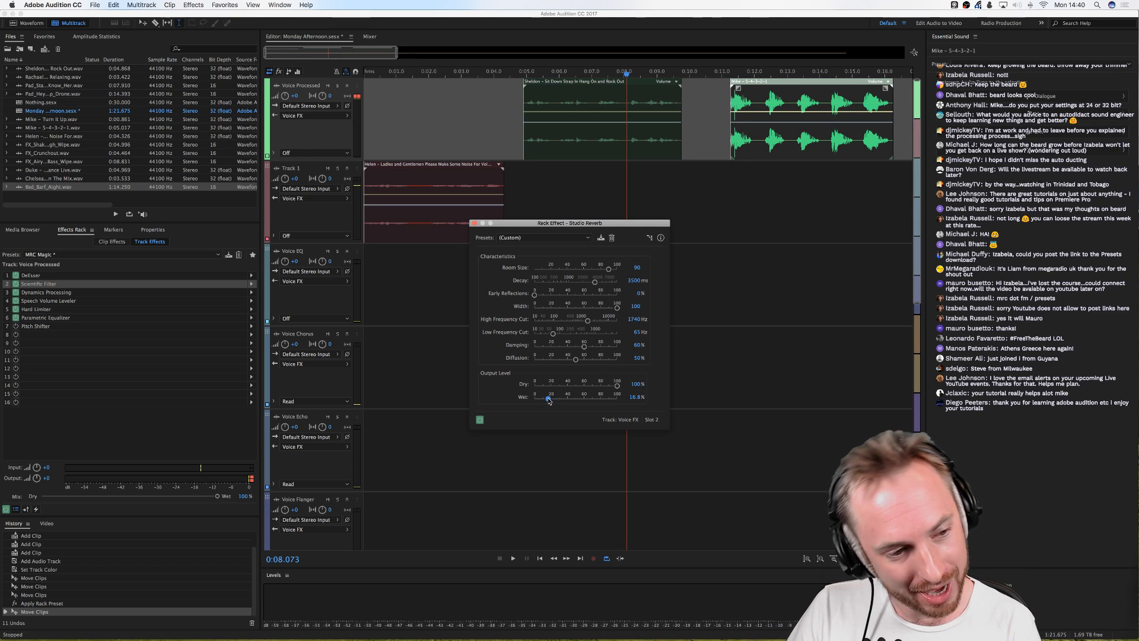
{"action": "left_click", "coordinate": [474, 223]}
Step: Turn off Studio Reverb and turn on Analog Delay in the Voice FX bus's effects rack
{"action": "scroll", "coordinate": [402, 392], "scroll_direction": "down", "scroll_amount": 5}
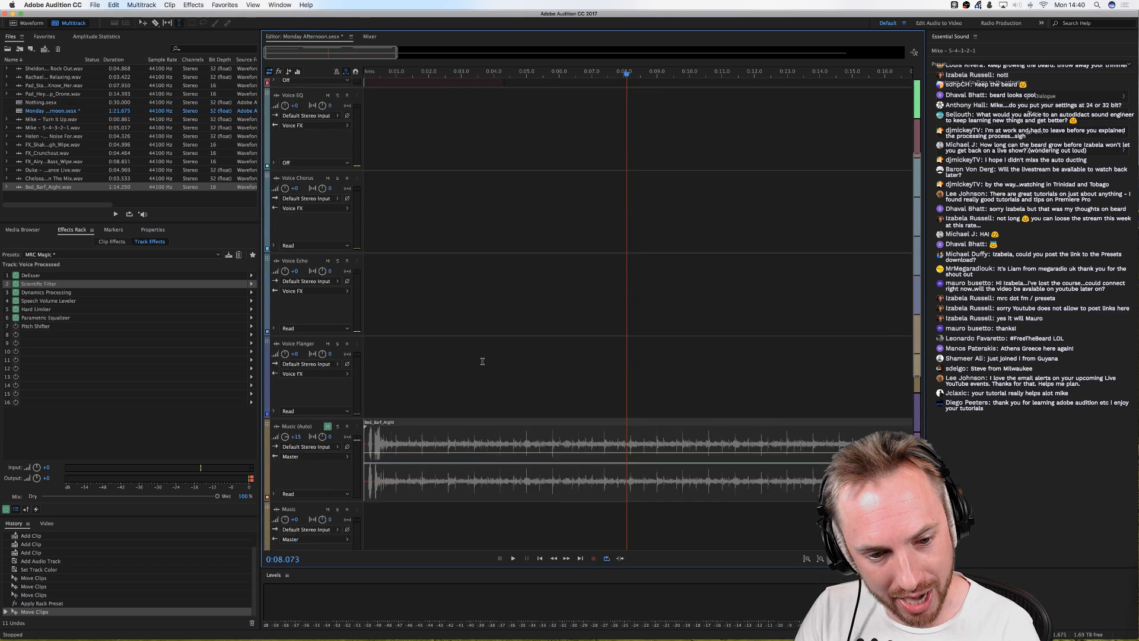
{"action": "left_click", "coordinate": [381, 359]}
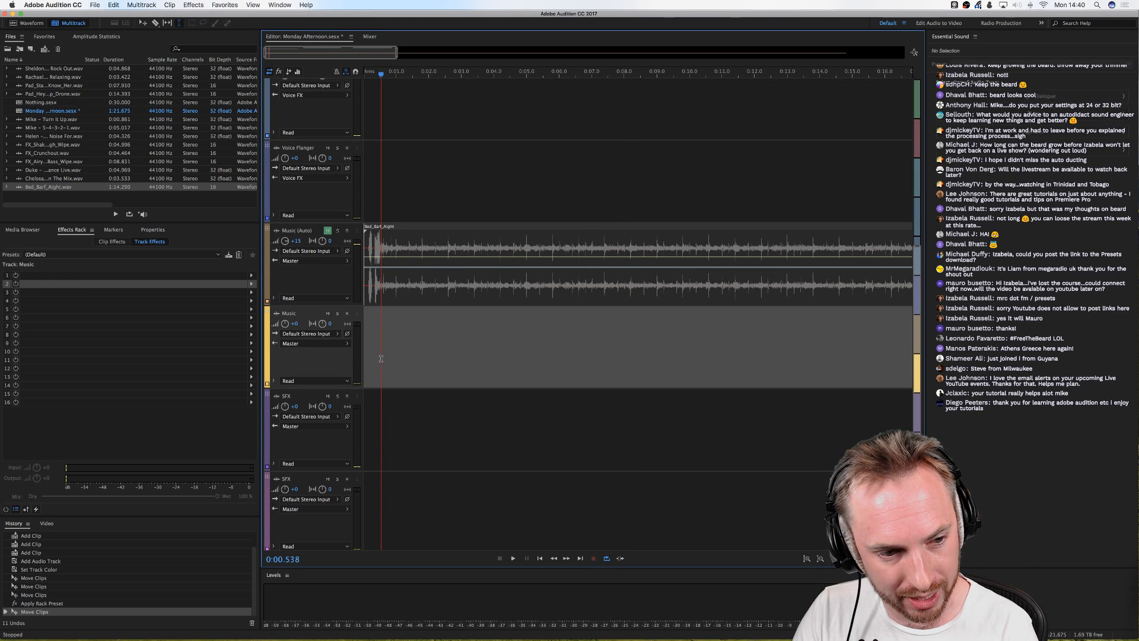
{"action": "left_click", "coordinate": [371, 458]}
{"action": "scroll", "coordinate": [376, 465], "scroll_direction": "down", "scroll_amount": 5}
{"action": "left_click", "coordinate": [369, 447]}
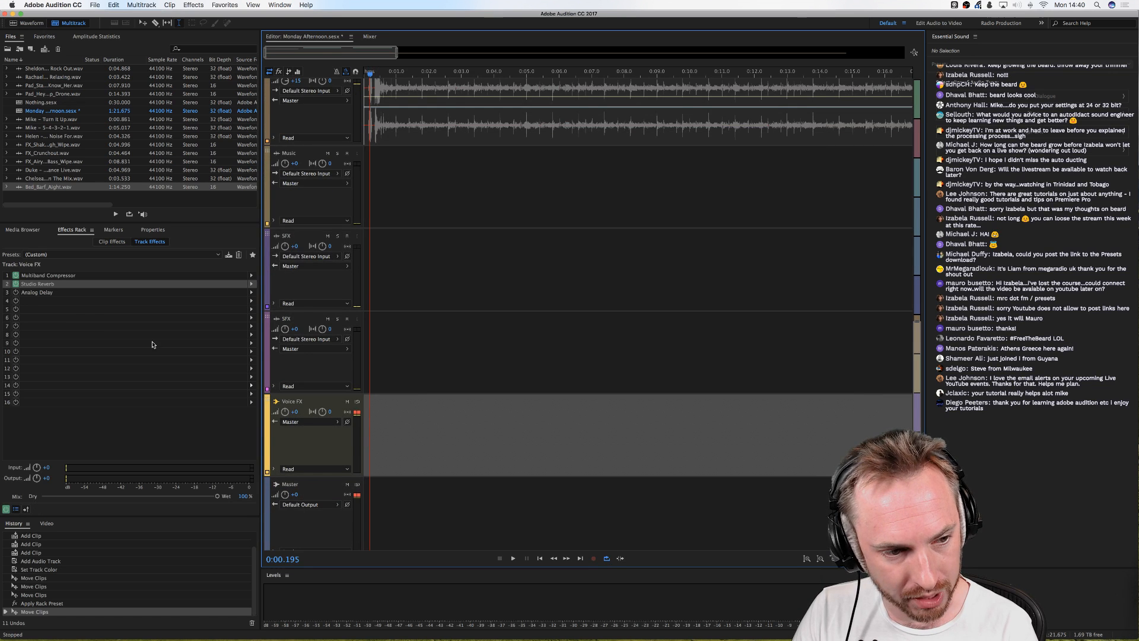
{"action": "left_click", "coordinate": [16, 285]}
{"action": "left_click", "coordinate": [16, 292]}
Step: Play the "Hang On and Rock Out" clip twice from about 8.2 seconds to hear the Analog Delay
{"action": "scroll", "coordinate": [704, 348], "scroll_direction": "up", "scroll_amount": 10}
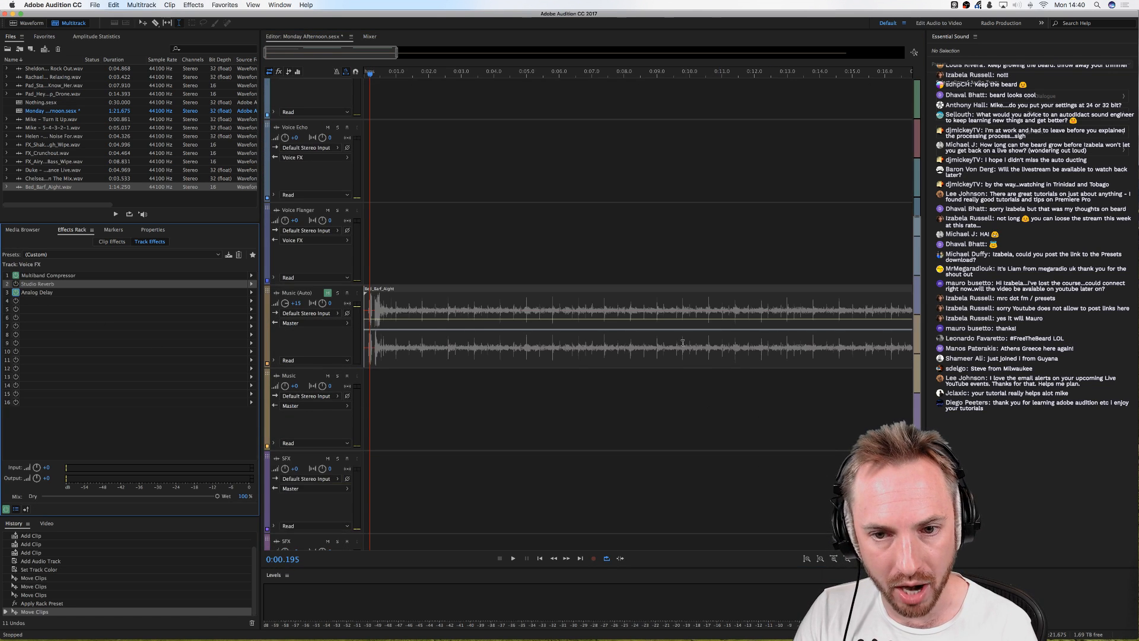
{"action": "left_click", "coordinate": [632, 168]}
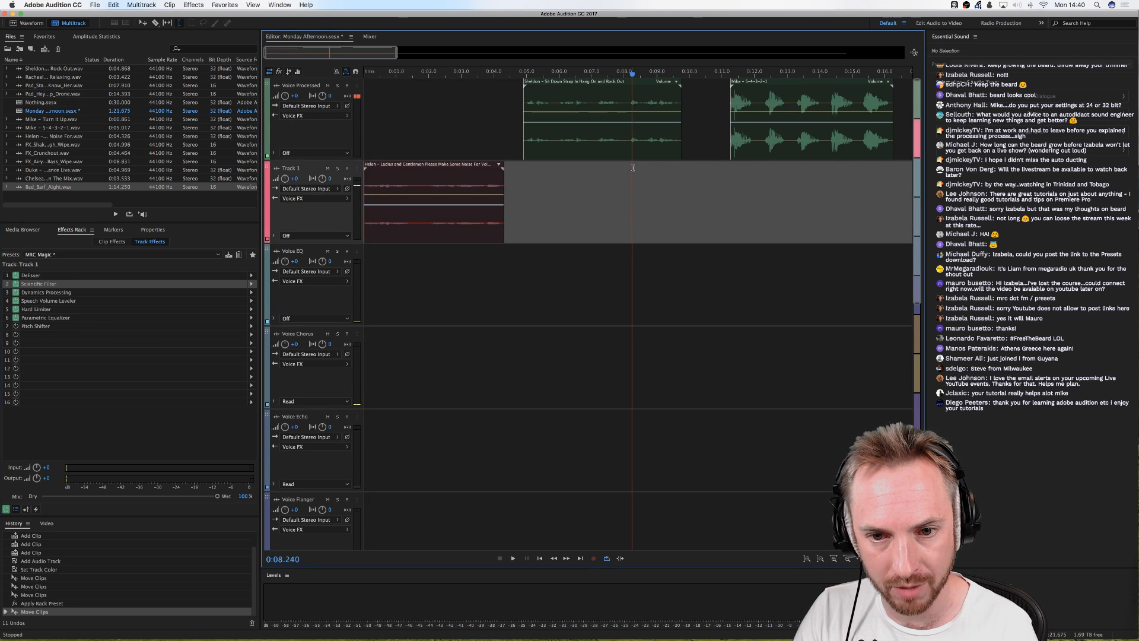
{"action": "left_click", "coordinate": [627, 206]}
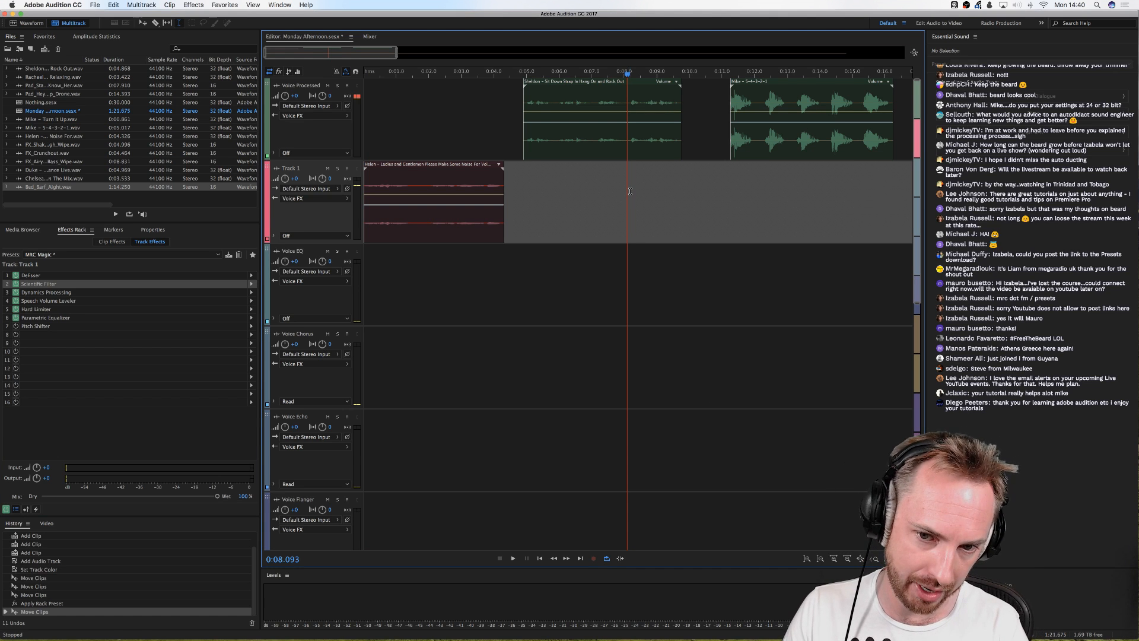
{"action": "left_click", "coordinate": [630, 191]}
{"action": "key", "text": "space"}
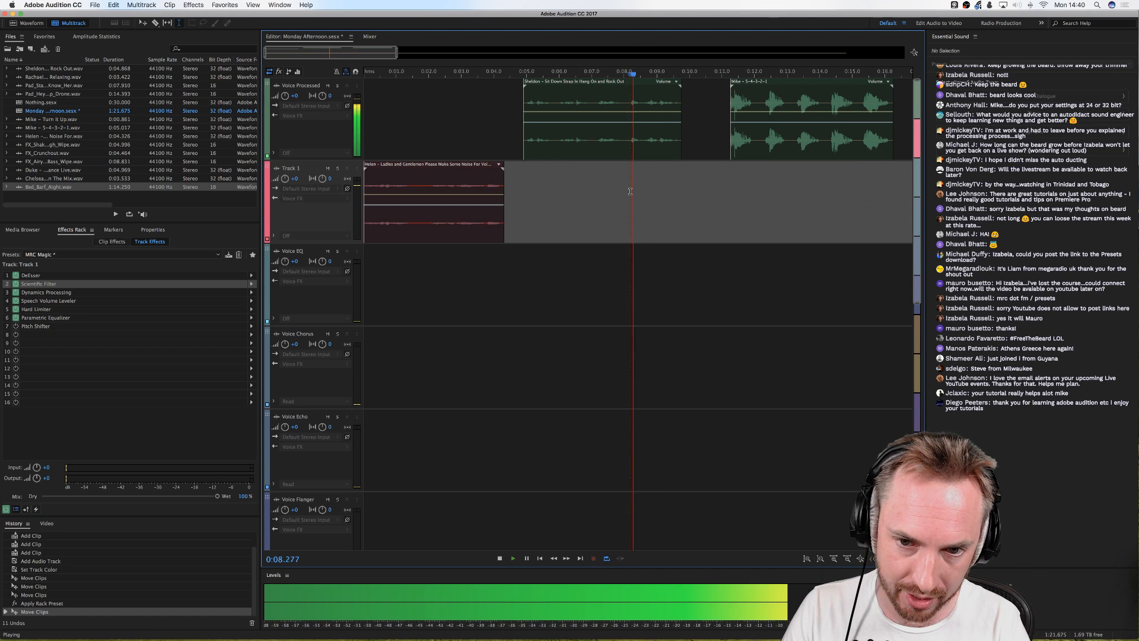
{"action": "key", "text": "space"}
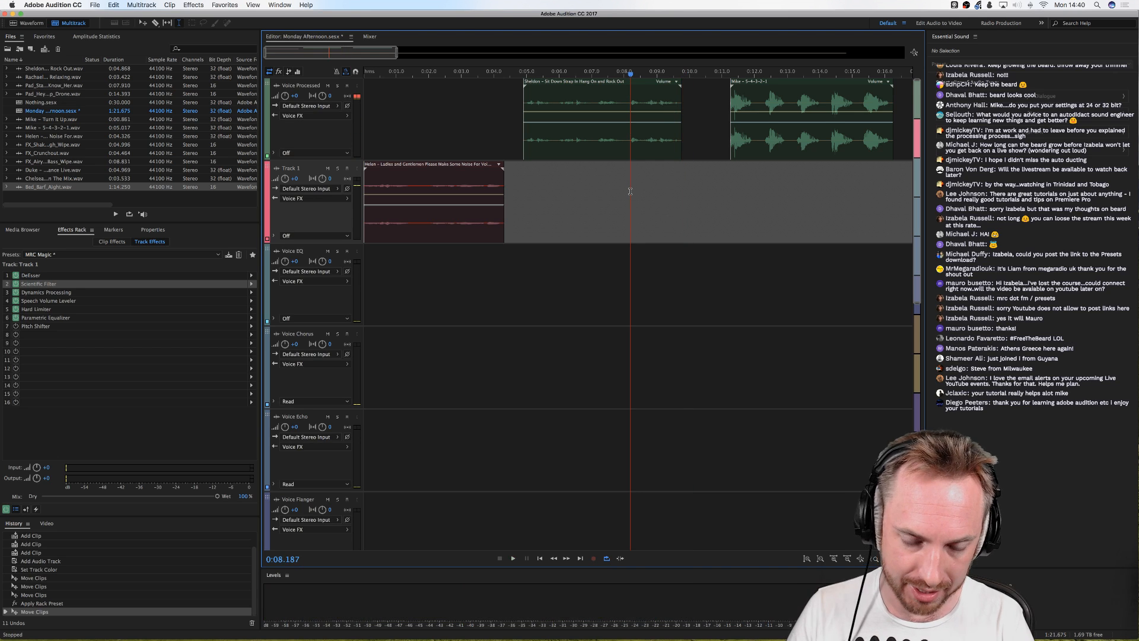
{"action": "key", "text": "space"}
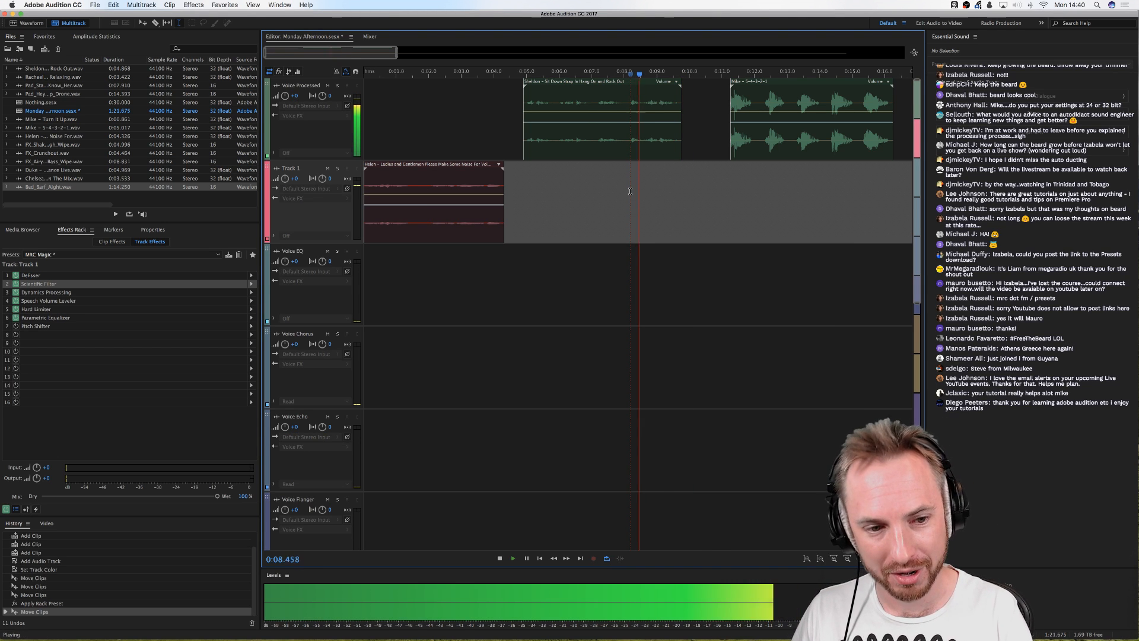
{"action": "key", "text": "space"}
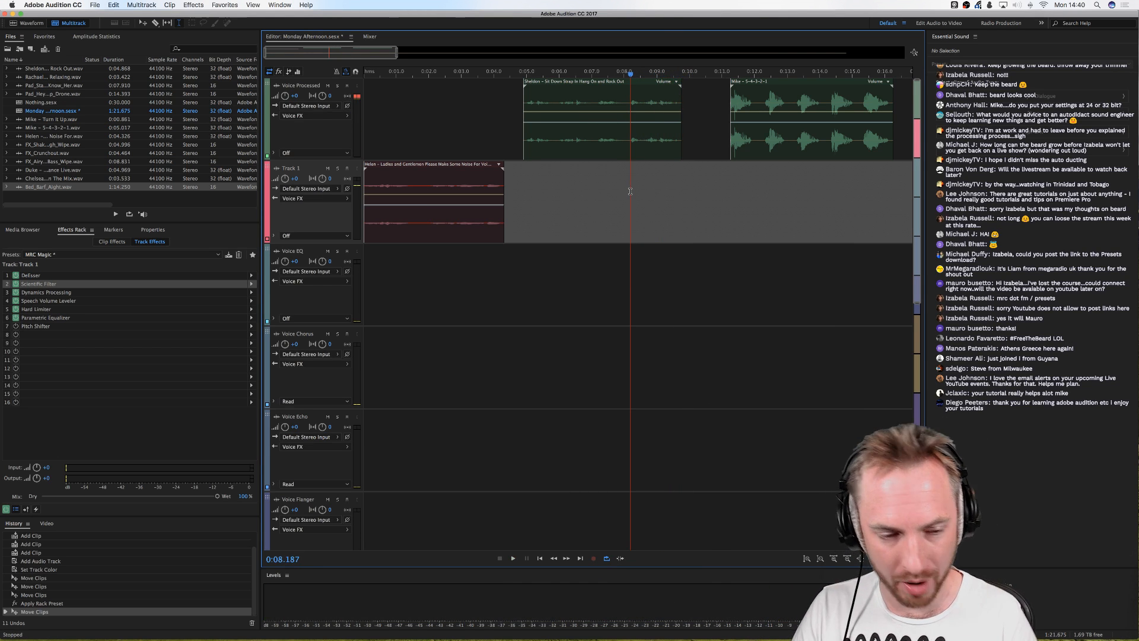
Step: Play part of the "Ladies and Gentlemen Please Make Some Noise" clip and the end of the "5-4-3-2-1" clip with the delay
{"action": "left_click", "coordinate": [427, 142]}
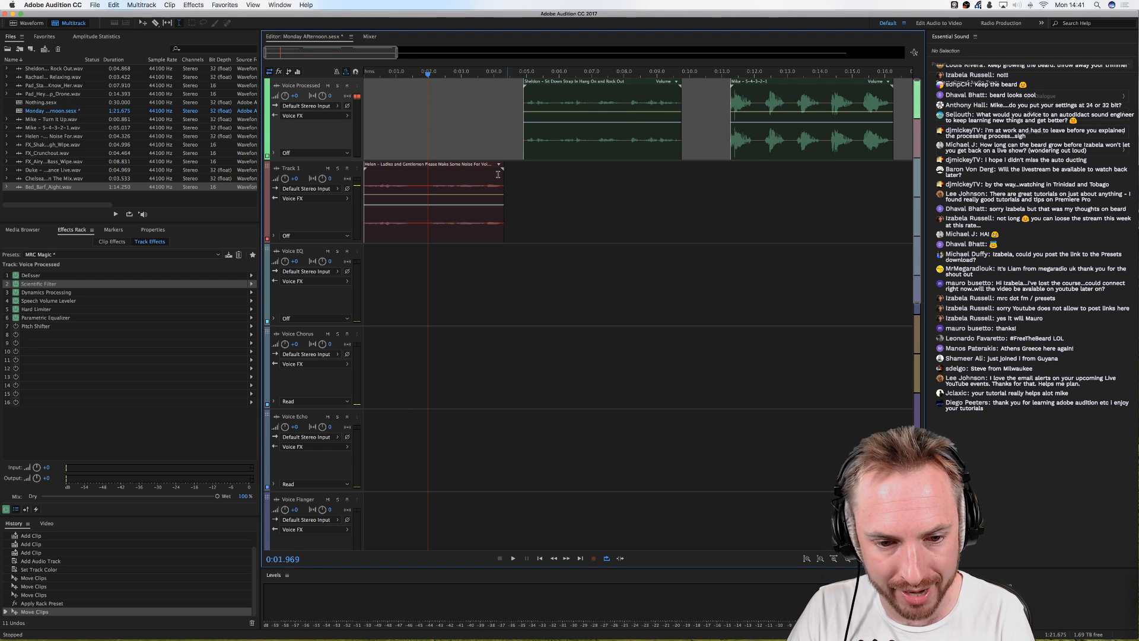
{"action": "key", "text": "space"}
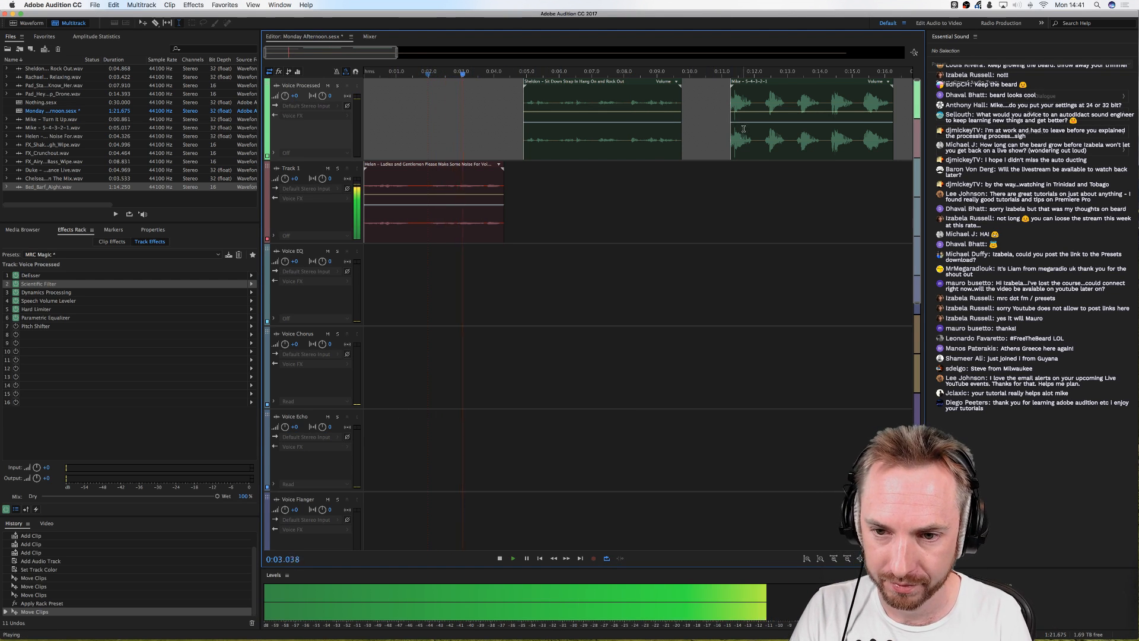
{"action": "left_click", "coordinate": [726, 165]}
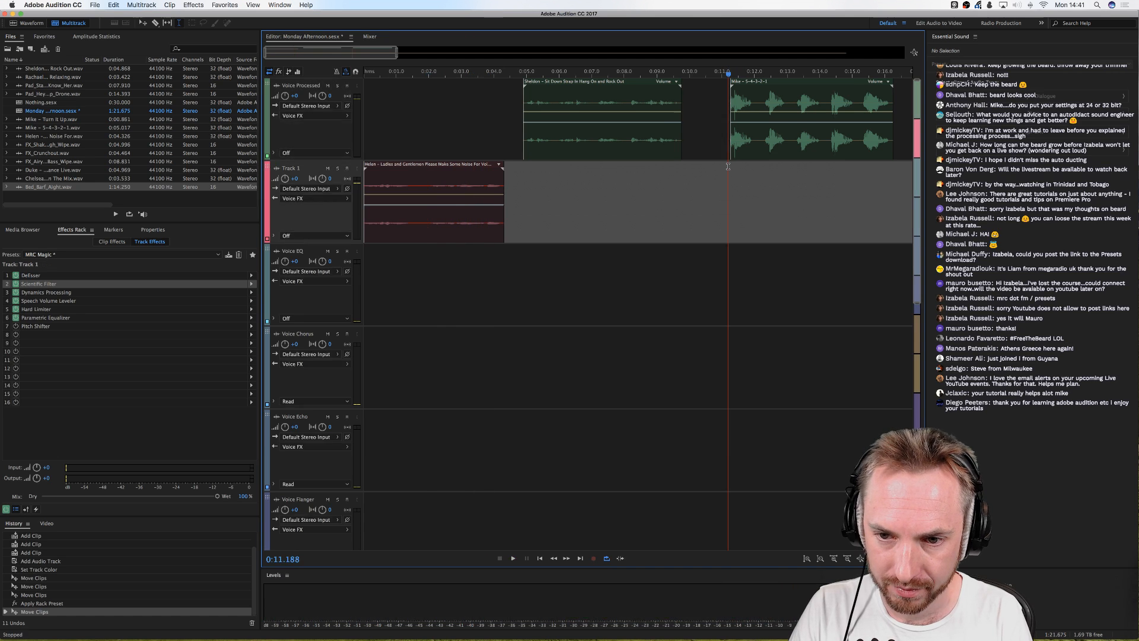
{"action": "left_click", "coordinate": [858, 170]}
{"action": "key", "text": "space"}
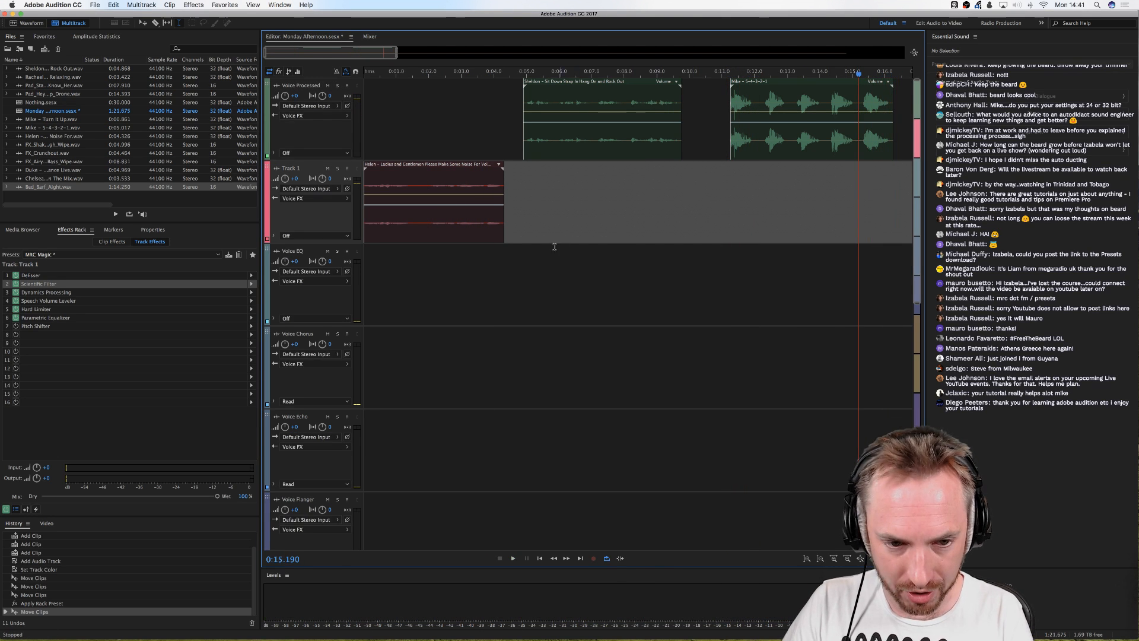
Step: Turn Studio Reverb back on alongside Analog Delay in the Voice FX bus's effects rack
{"action": "scroll", "coordinate": [545, 247], "scroll_direction": "down", "scroll_amount": 5}
{"action": "scroll", "coordinate": [436, 481], "scroll_direction": "down", "scroll_amount": 5}
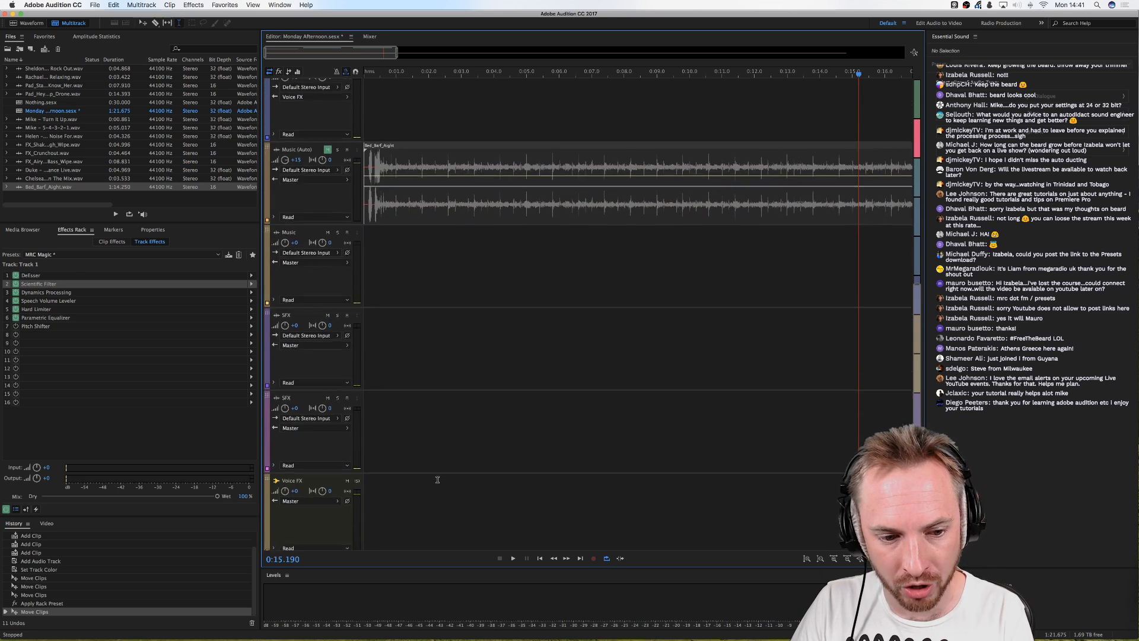
{"action": "left_click", "coordinate": [370, 423]}
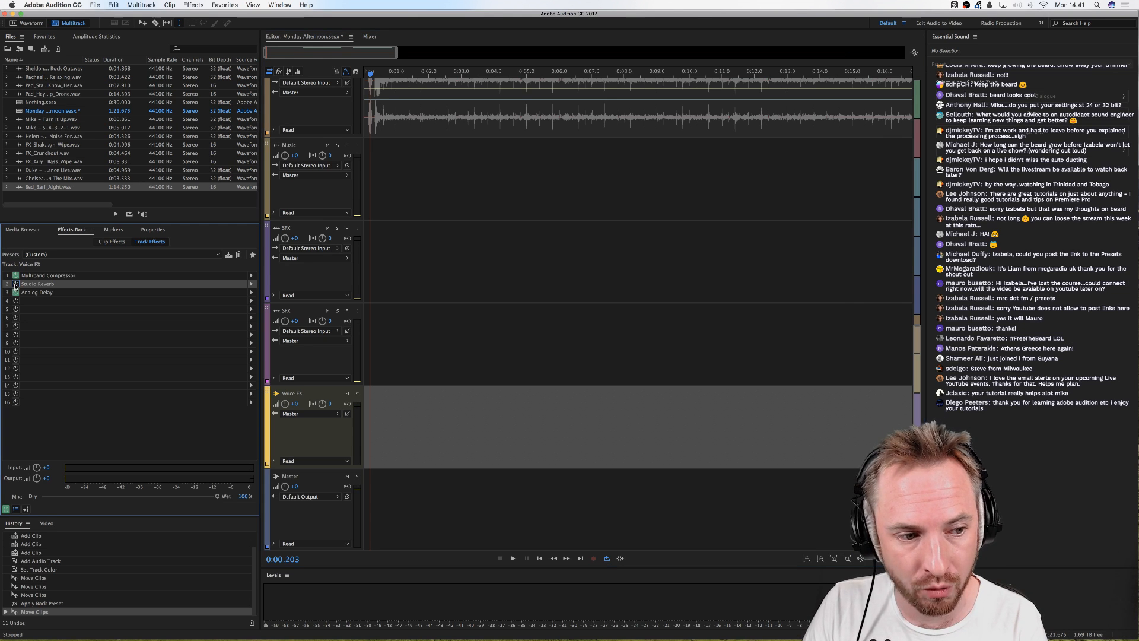
Step: Play the end of the "5-4-3-2-1" clip to hear the reverb and delay combined
{"action": "scroll", "coordinate": [556, 255], "scroll_direction": "up", "scroll_amount": 10}
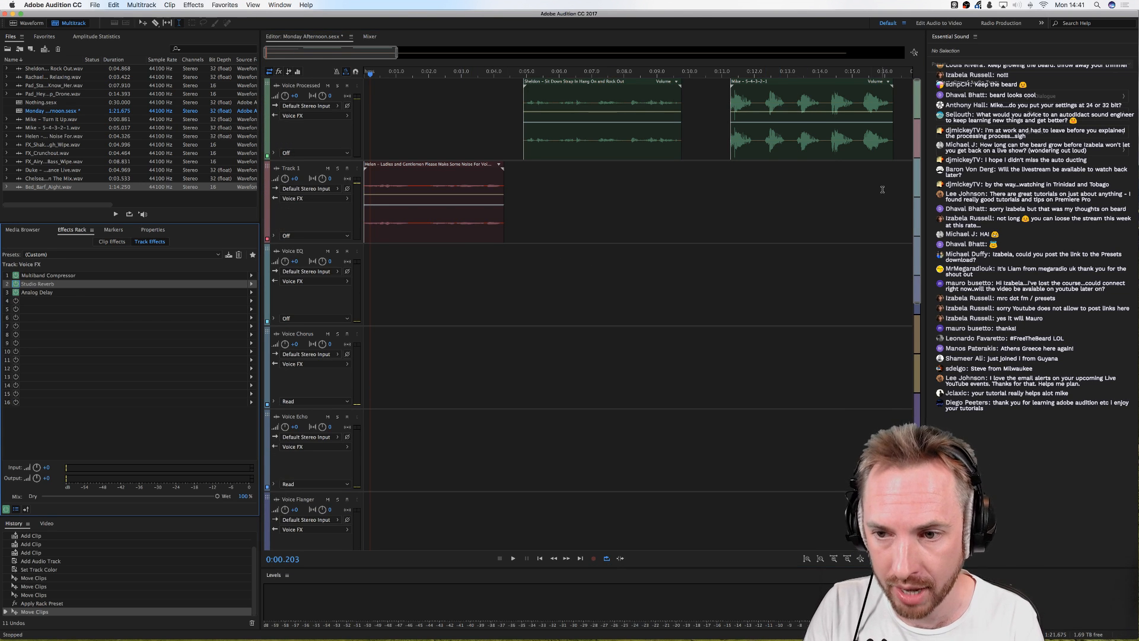
{"action": "left_click", "coordinate": [864, 186]}
{"action": "key", "text": "space"}
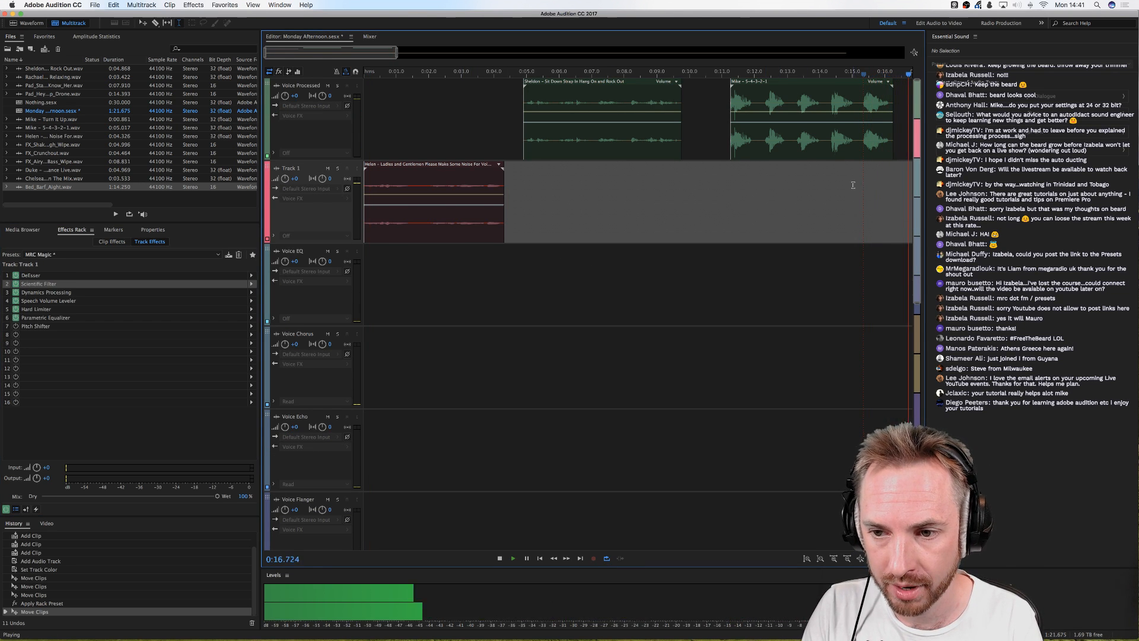
{"action": "key", "text": "space"}
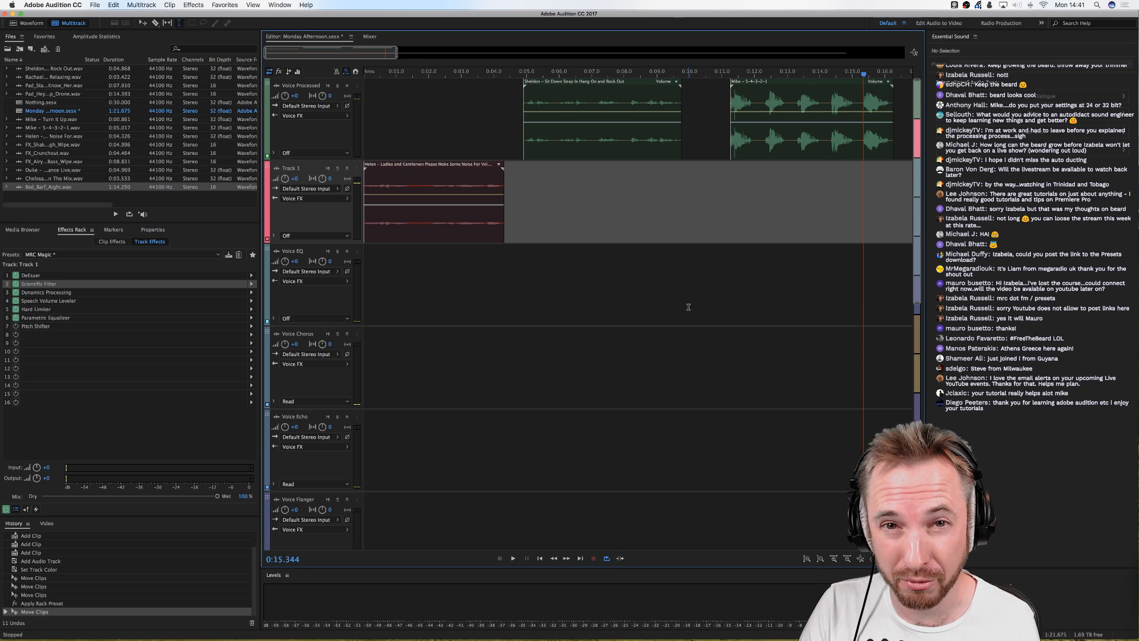
Step: Turn off Analog Delay and Studio Reverb on the Voice FX bus, leaving the Multiband Compressor on
{"action": "scroll", "coordinate": [689, 312], "scroll_direction": "down", "scroll_amount": 5}
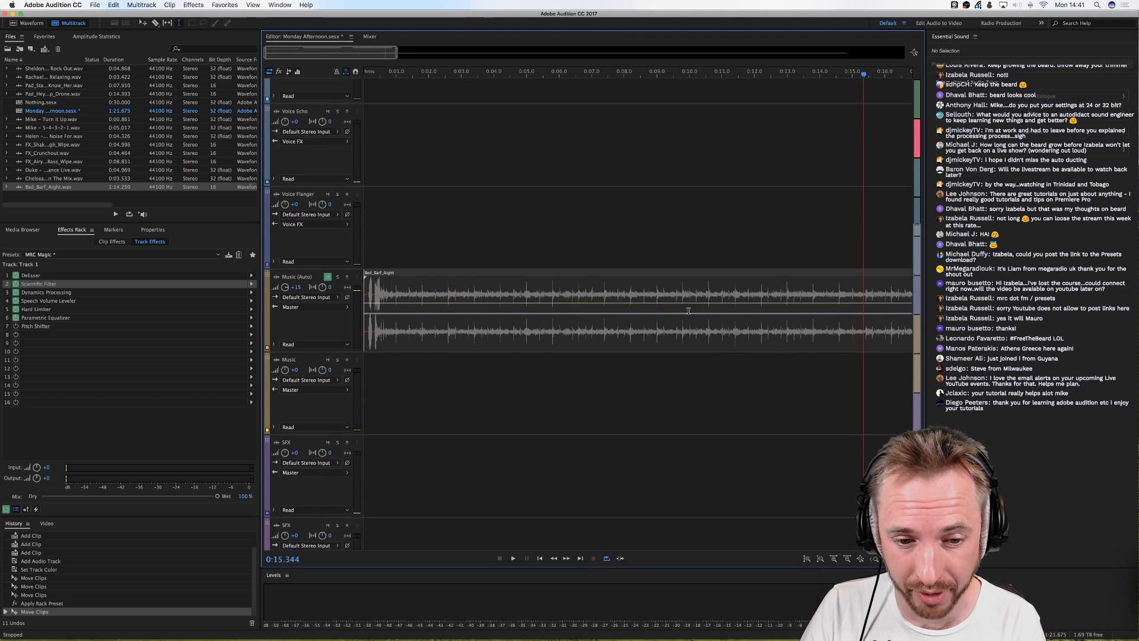
{"action": "scroll", "coordinate": [615, 315], "scroll_direction": "down", "scroll_amount": 5}
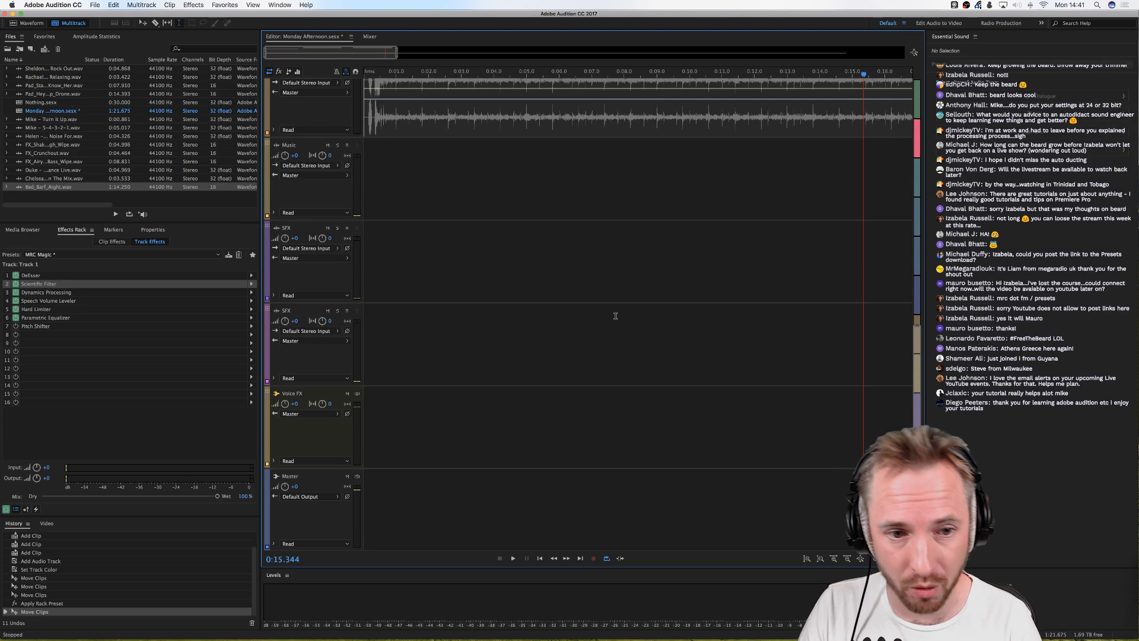
{"action": "left_click", "coordinate": [376, 411]}
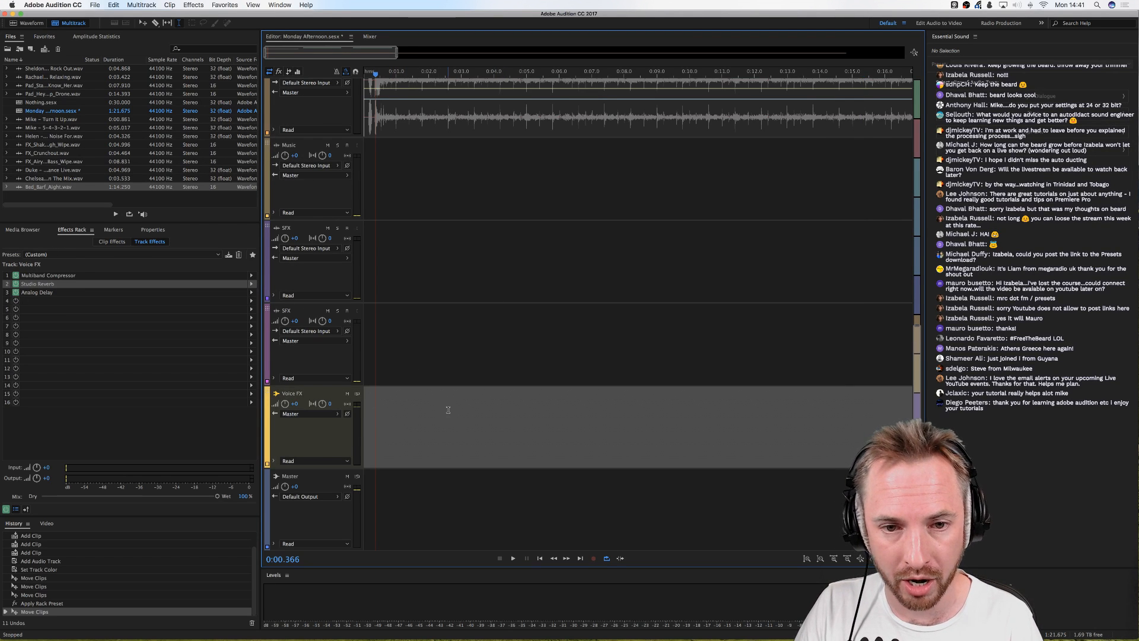
{"action": "left_click", "coordinate": [365, 401]}
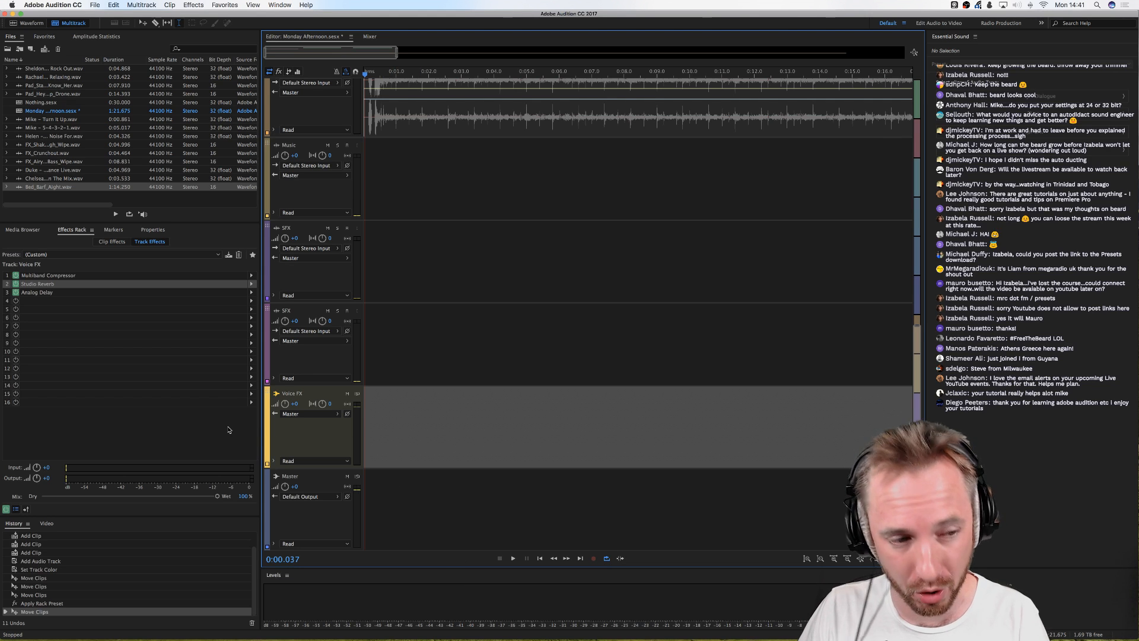
{"action": "left_click", "coordinate": [20, 293]}
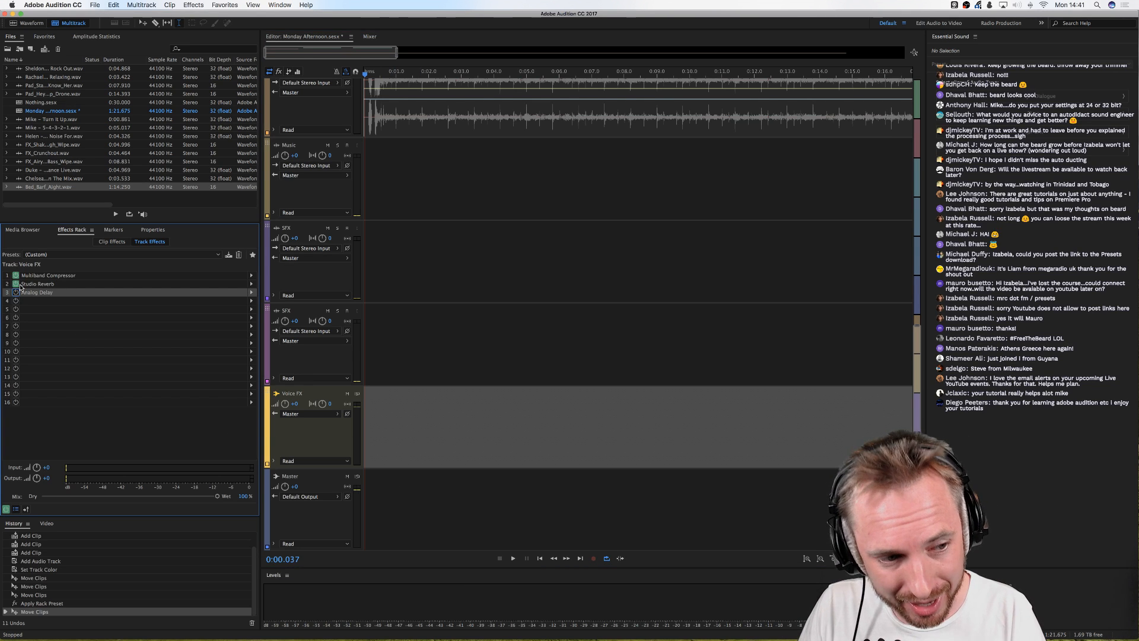
{"action": "left_click", "coordinate": [16, 284]}
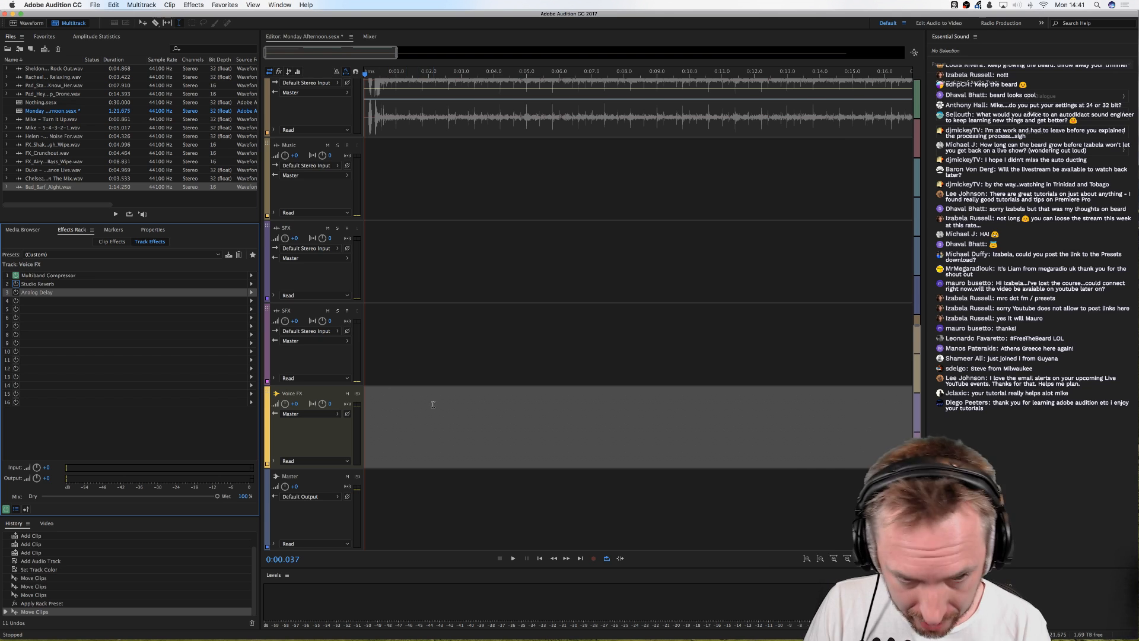
Step: Examine the session's track layout from the voice tracks down through the music and SFX tracks to the Voice FX bus
{"action": "scroll", "coordinate": [433, 403], "scroll_direction": "up", "scroll_amount": 3}
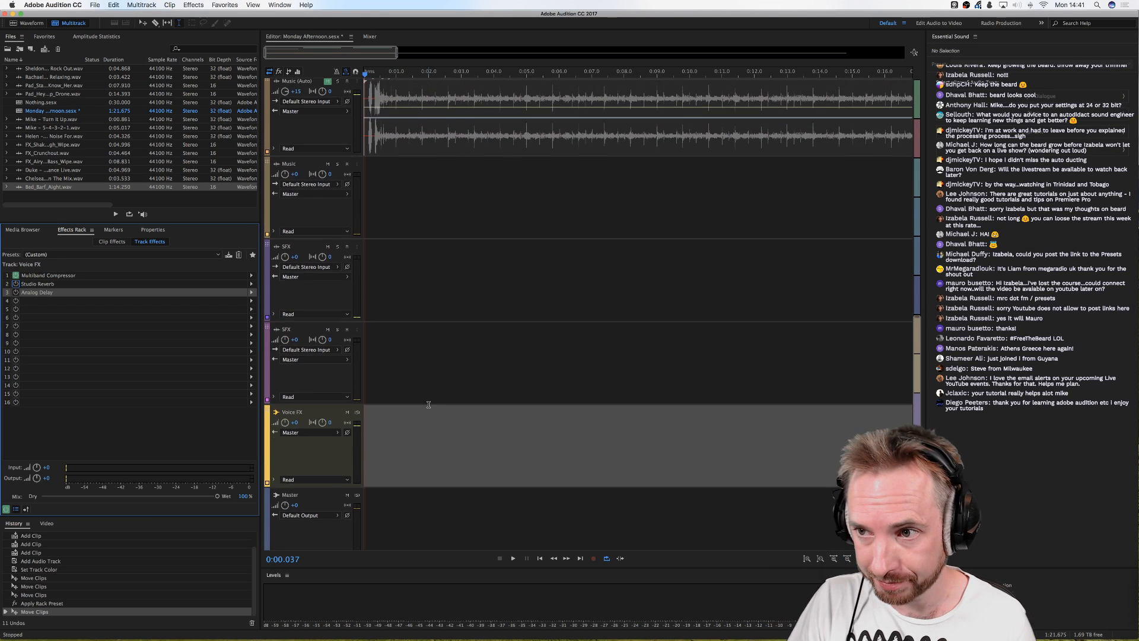
{"action": "scroll", "coordinate": [428, 404], "scroll_direction": "up", "scroll_amount": 10}
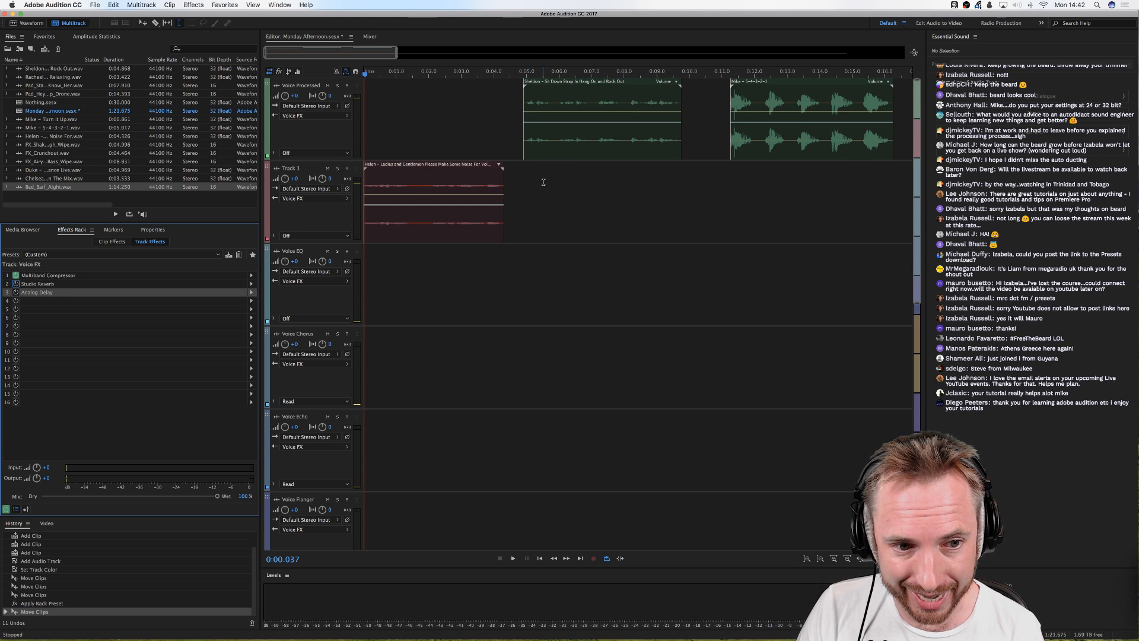
{"action": "scroll", "coordinate": [535, 193], "scroll_direction": "down", "scroll_amount": 15}
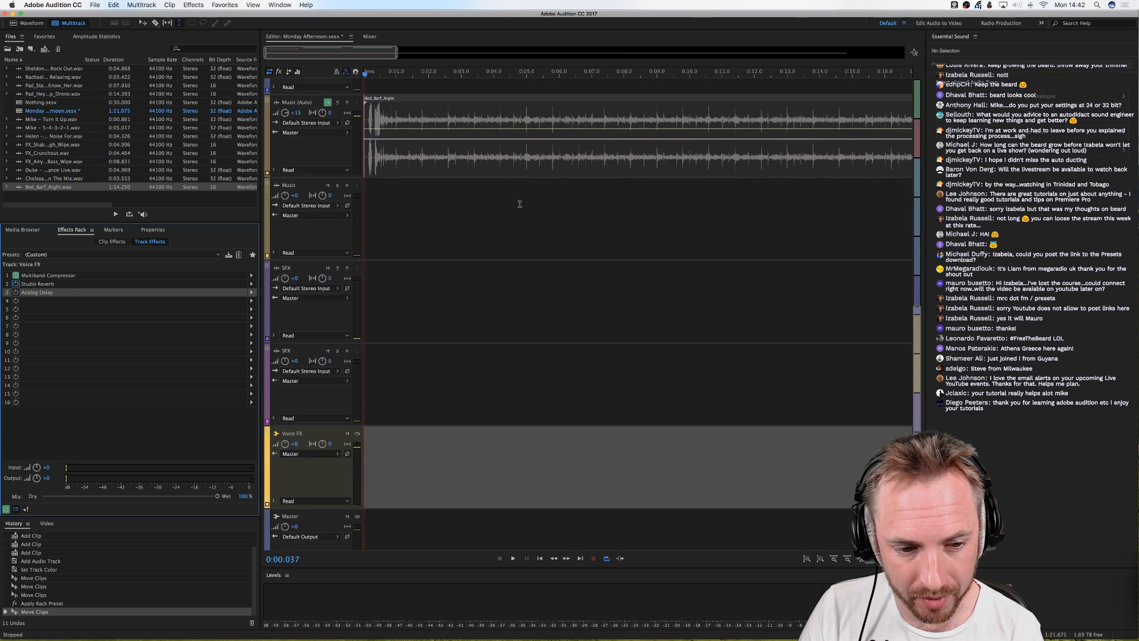
{"action": "scroll", "coordinate": [470, 361], "scroll_direction": "up", "scroll_amount": 10}
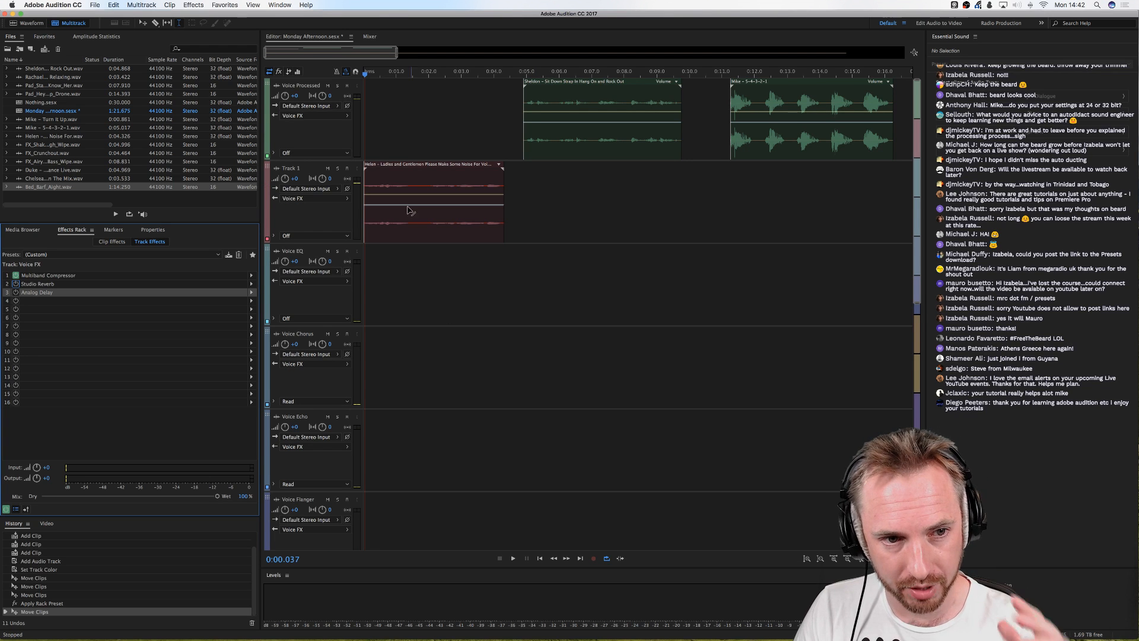
{"action": "scroll", "coordinate": [439, 297], "scroll_direction": "down", "scroll_amount": 8}
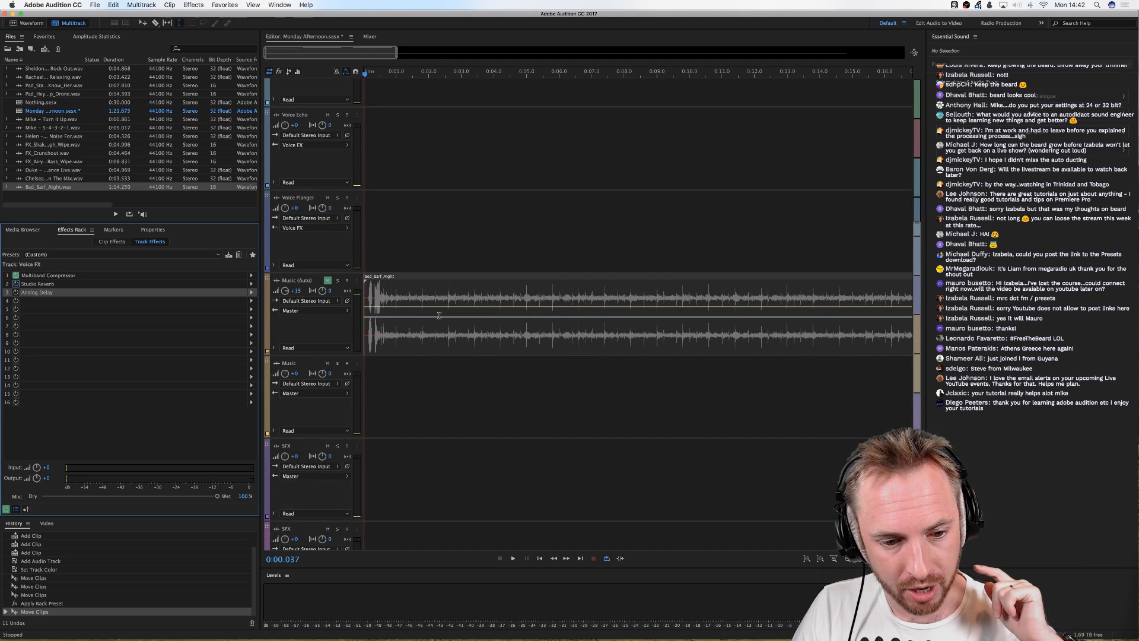
{"action": "scroll", "coordinate": [439, 315], "scroll_direction": "down", "scroll_amount": 4}
{"action": "scroll", "coordinate": [407, 391], "scroll_direction": "up", "scroll_amount": 10}
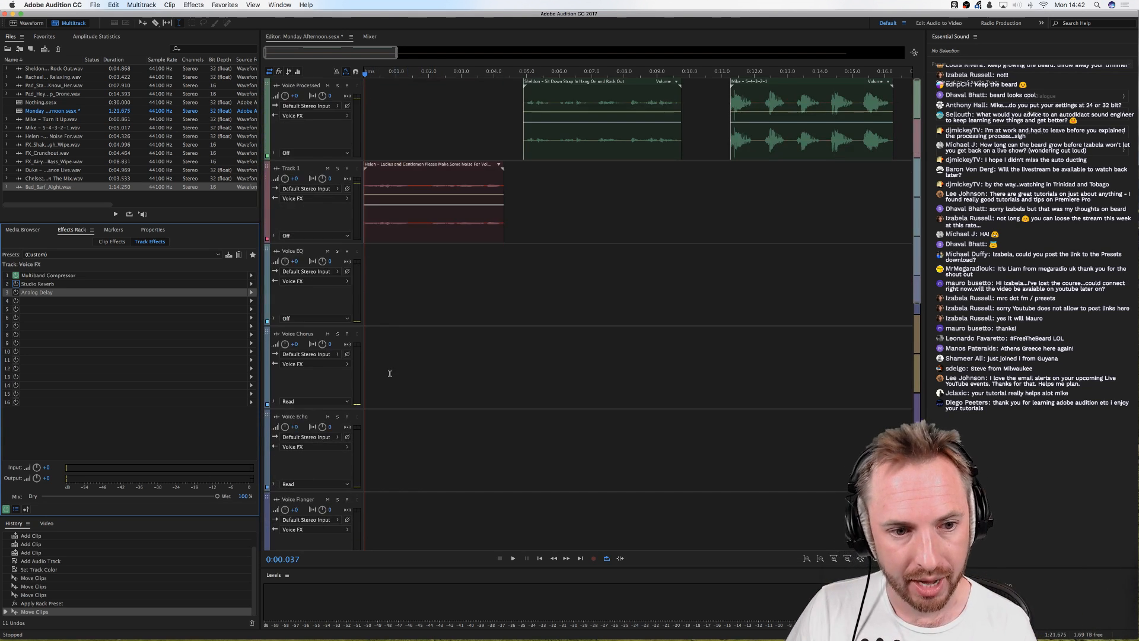
{"action": "scroll", "coordinate": [376, 283], "scroll_direction": "down", "scroll_amount": 2}
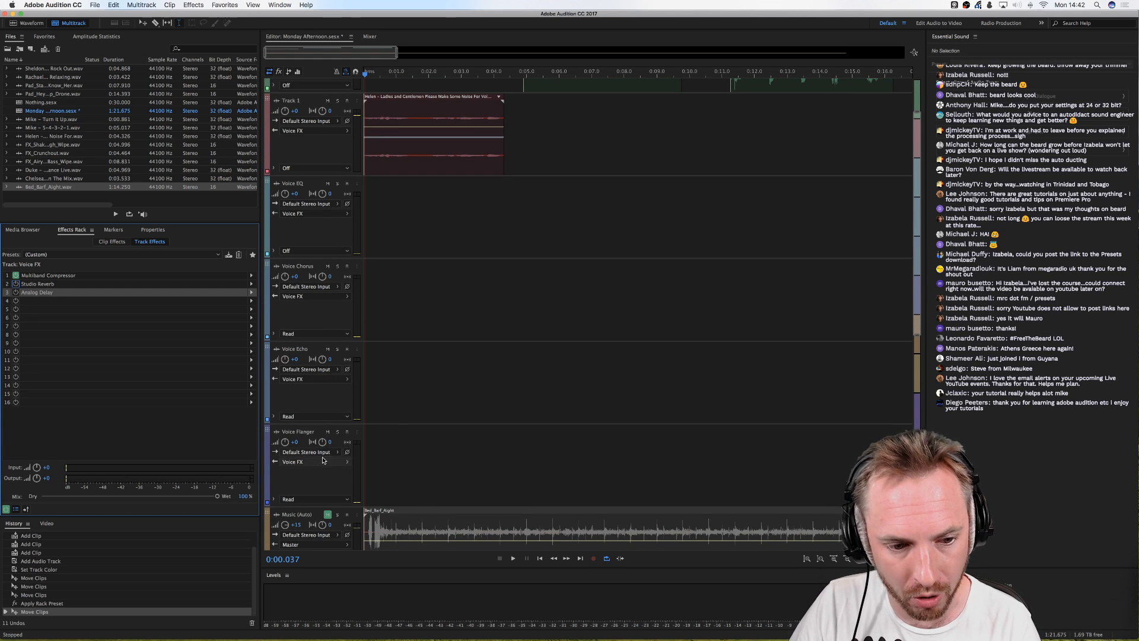
Step: Move the "Ladies and Gentlemen" clip from Track 1 to Voice Processed and split it at about 1.5 s
{"action": "scroll", "coordinate": [448, 277], "scroll_direction": "up", "scroll_amount": 2}
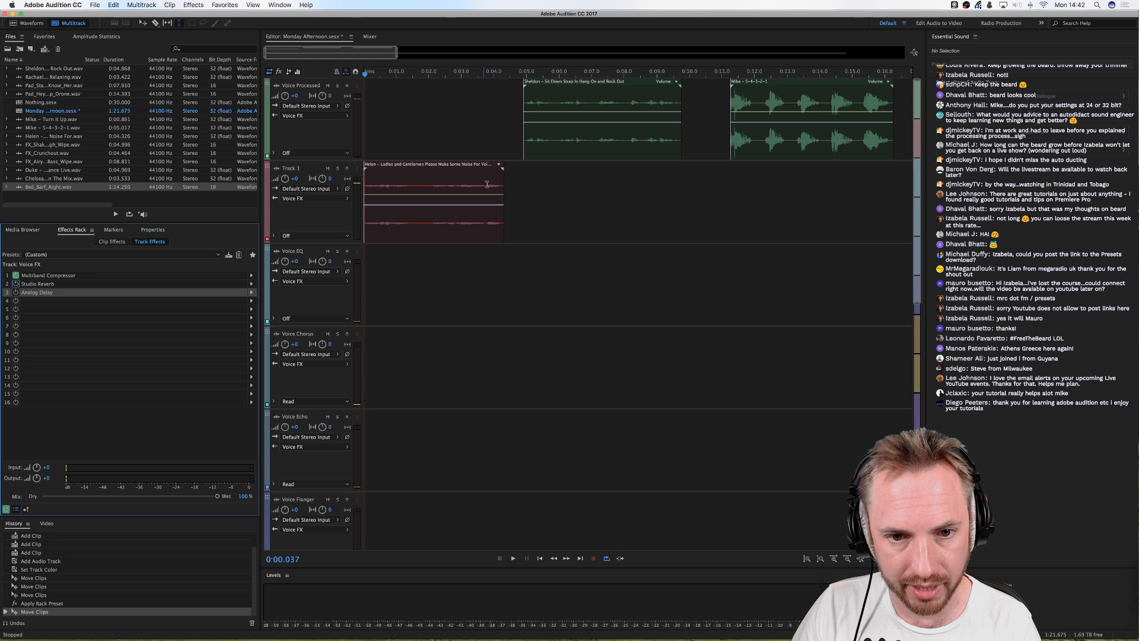
{"action": "left_click_drag", "start_coordinate": [396, 233], "coordinate": [399, 150]}
{"action": "key", "text": "space"}
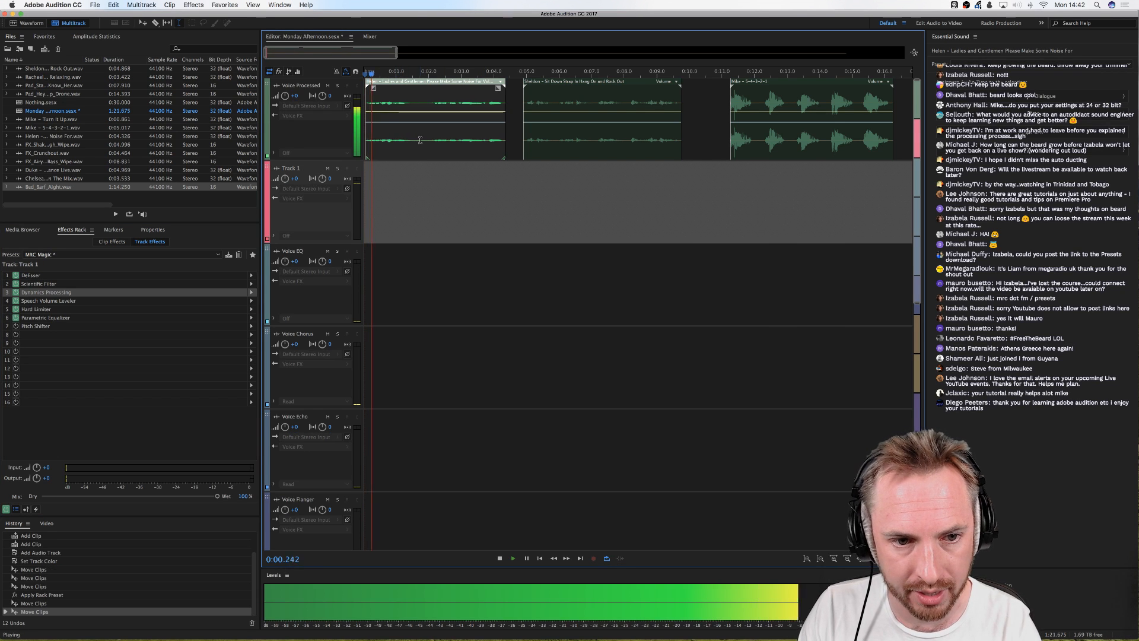
{"action": "key", "text": "space"}
{"action": "key", "text": "super+k"}
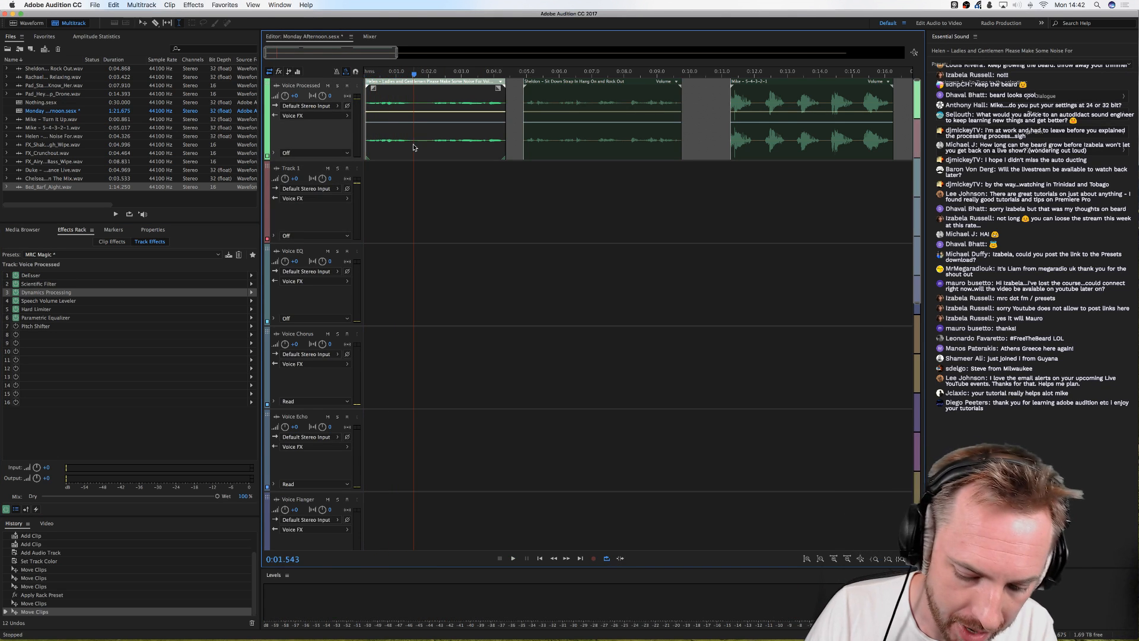
Step: Move the second part of the split clip to the Voice EQ track at about 2.2 s and play the transition
{"action": "left_click_drag", "start_coordinate": [413, 147], "coordinate": [466, 283]}
{"action": "left_click", "coordinate": [435, 219]}
{"action": "key", "text": "space"}
{"action": "key", "text": "space"}
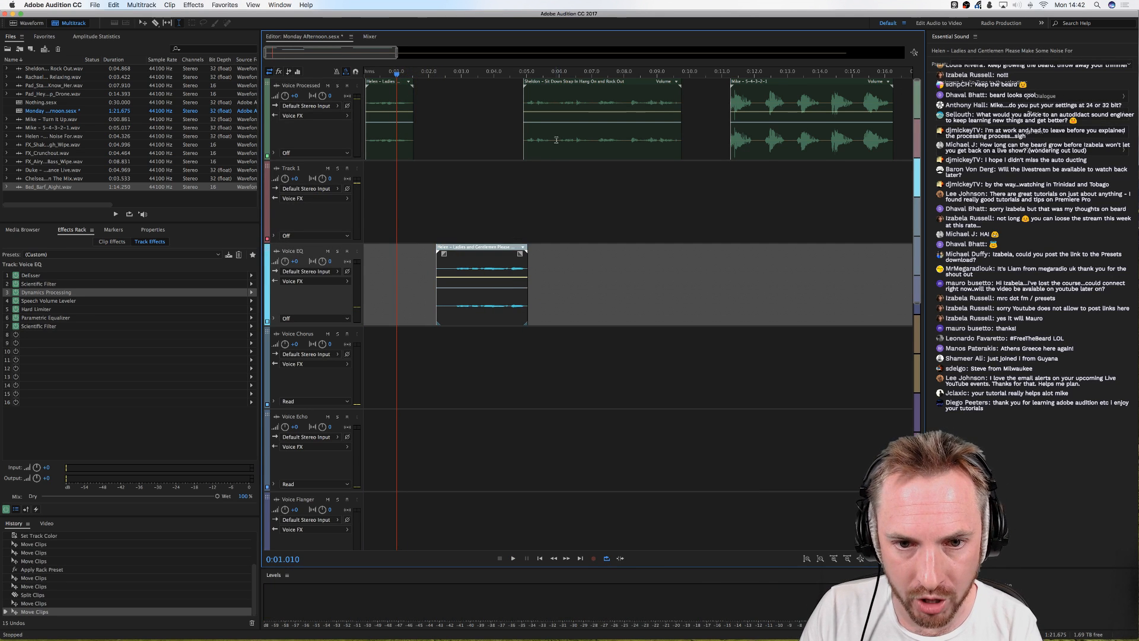
Step: Copy a short section of the "Sit Down Strap In" clip onto Voice Chorus at about 1.2 s and play it
{"action": "left_click_drag", "start_coordinate": [556, 142], "coordinate": [511, 143]}
{"action": "left_click", "coordinate": [406, 358]}
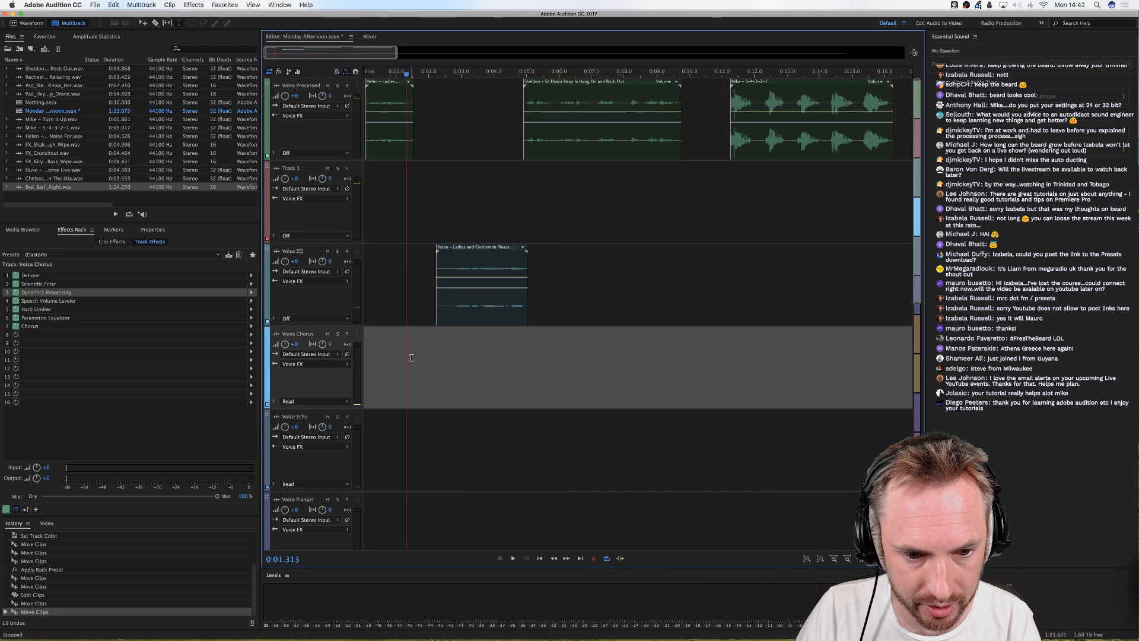
{"action": "key", "text": "super+v"}
{"action": "left_click_drag", "start_coordinate": [411, 357], "coordinate": [408, 358]}
{"action": "key", "text": "space"}
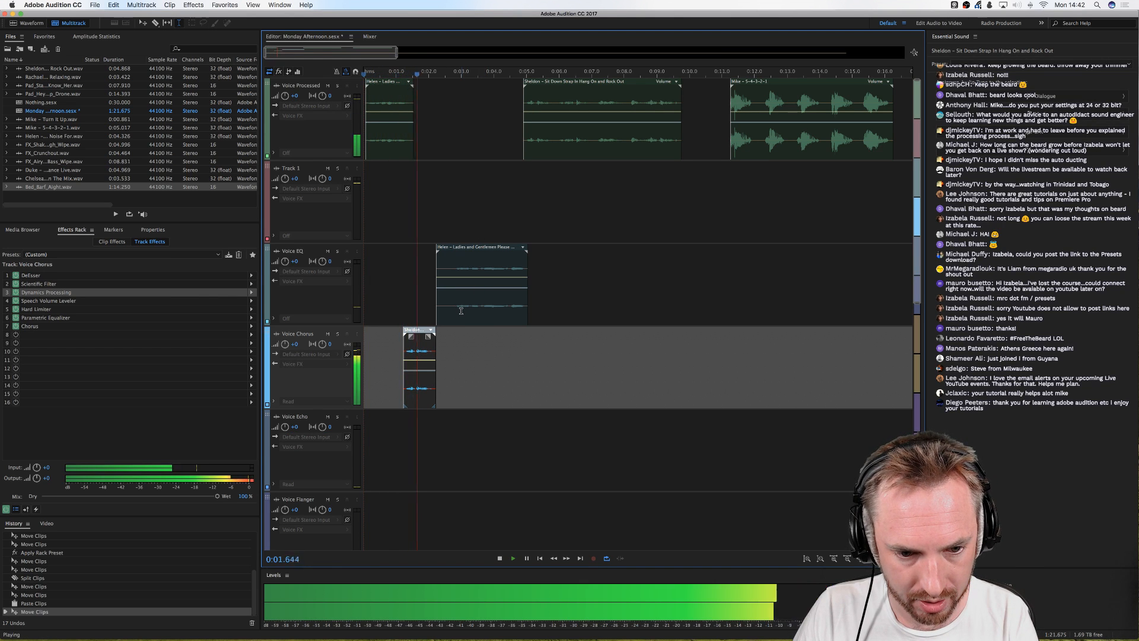
Step: Move the split voice clip from Voice EQ to Voice Echo at about 1.4 s and play the result
{"action": "key", "text": "space"}
{"action": "left_click_drag", "start_coordinate": [450, 301], "coordinate": [422, 467]}
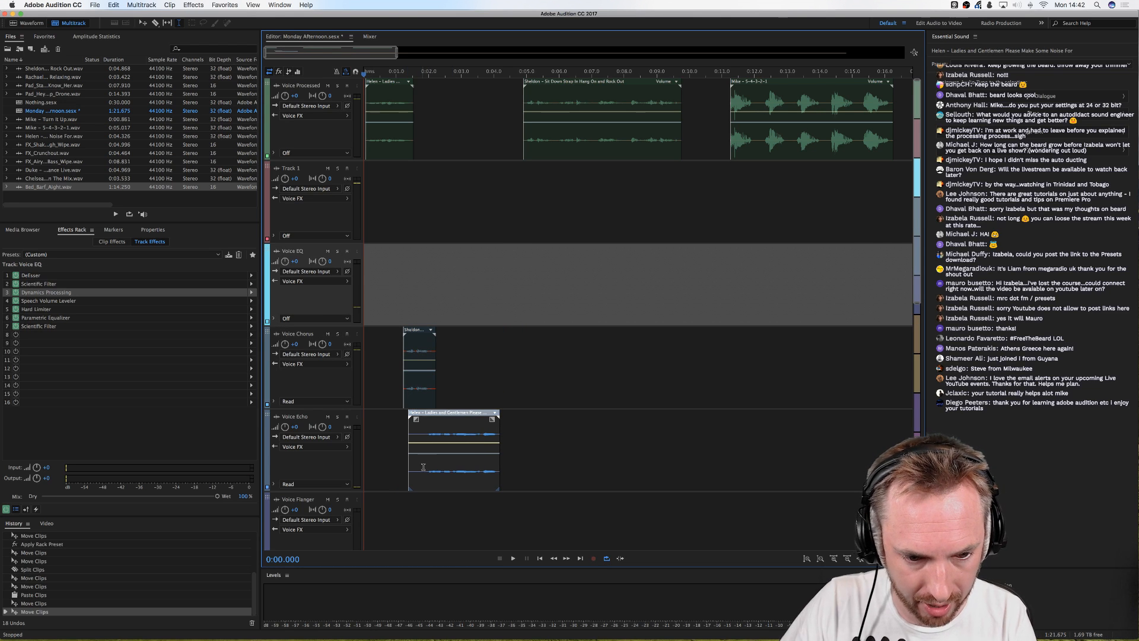
{"action": "left_click", "coordinate": [408, 507]}
{"action": "key", "text": "space"}
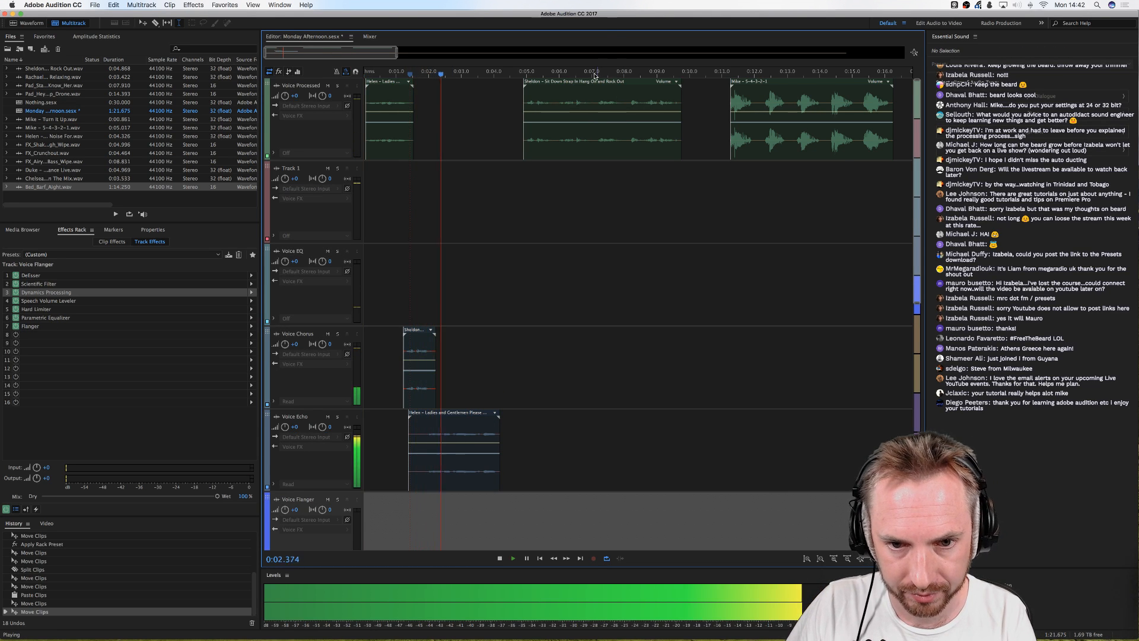
Step: Shift the "Sit Down Strap In" clip on Voice Processed to about 7 s and play the session from the start
{"action": "left_click_drag", "start_coordinate": [595, 81], "coordinate": [661, 82]}
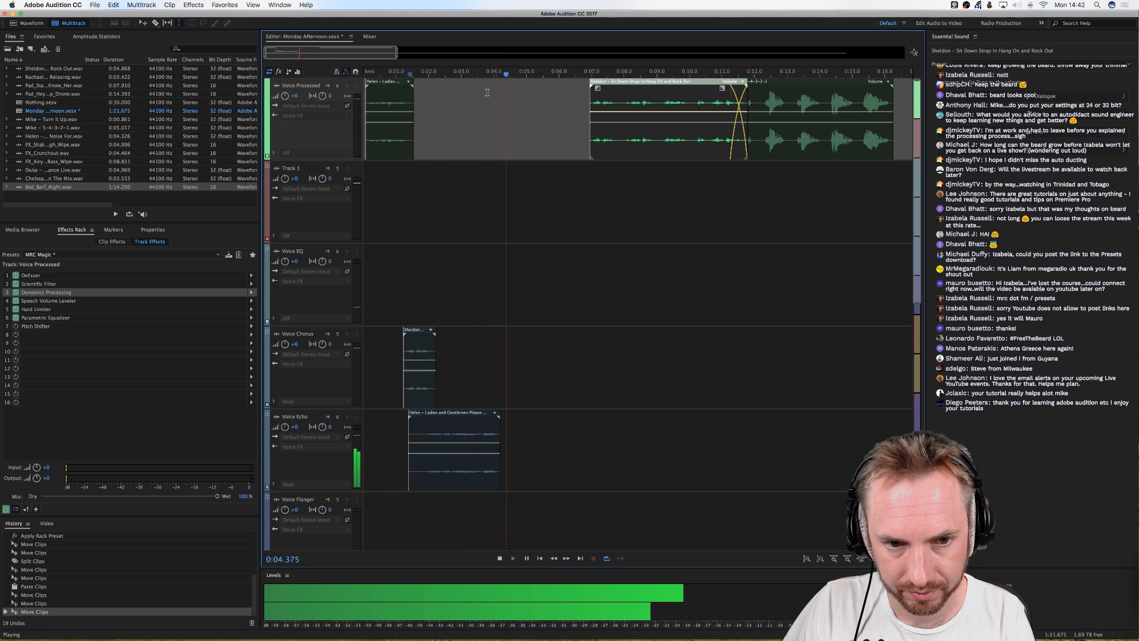
{"action": "key", "text": "space"}
{"action": "key", "text": "Home"}
{"action": "key", "text": "space"}
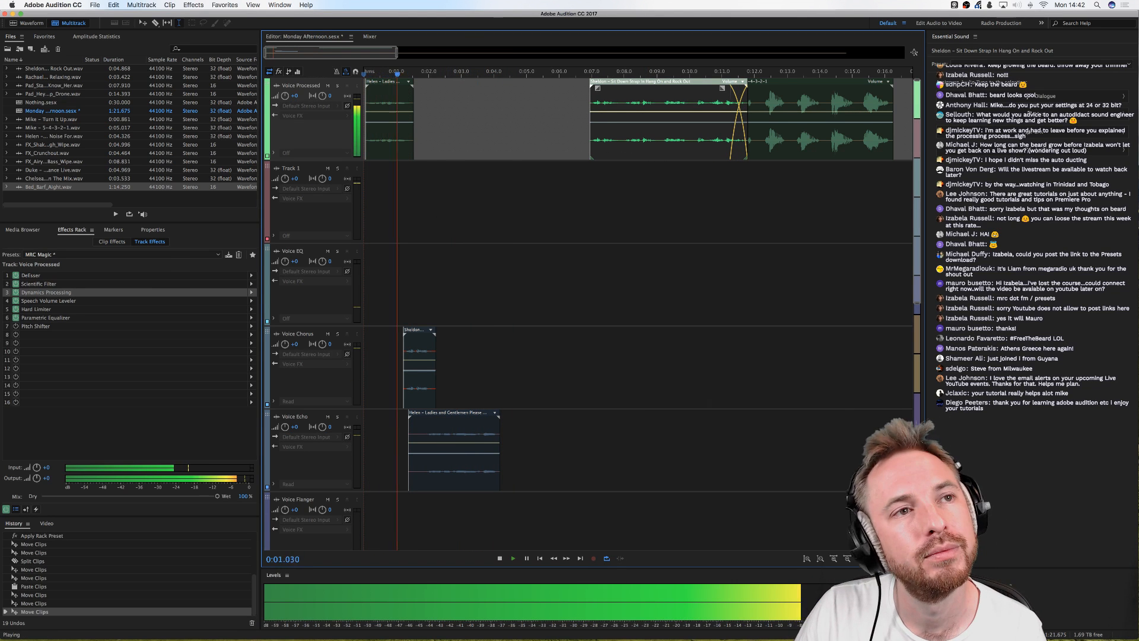
{"action": "key", "text": "super+Tab"}
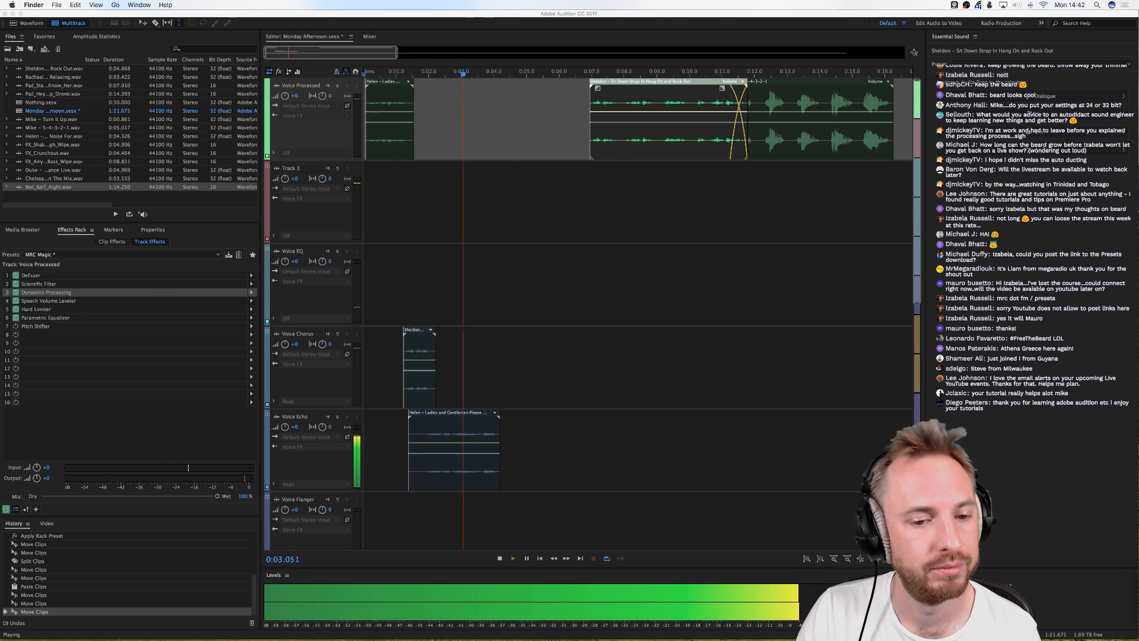
{"action": "left_click", "coordinate": [531, 251]}
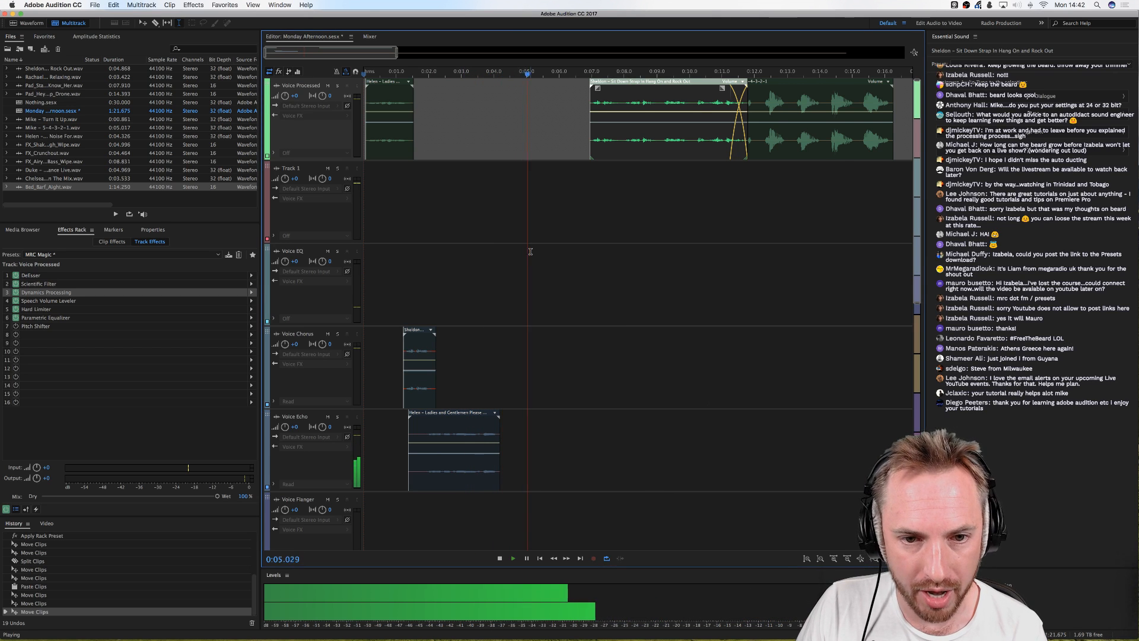
{"action": "key", "text": "space"}
{"action": "key", "text": "super+Tab"}
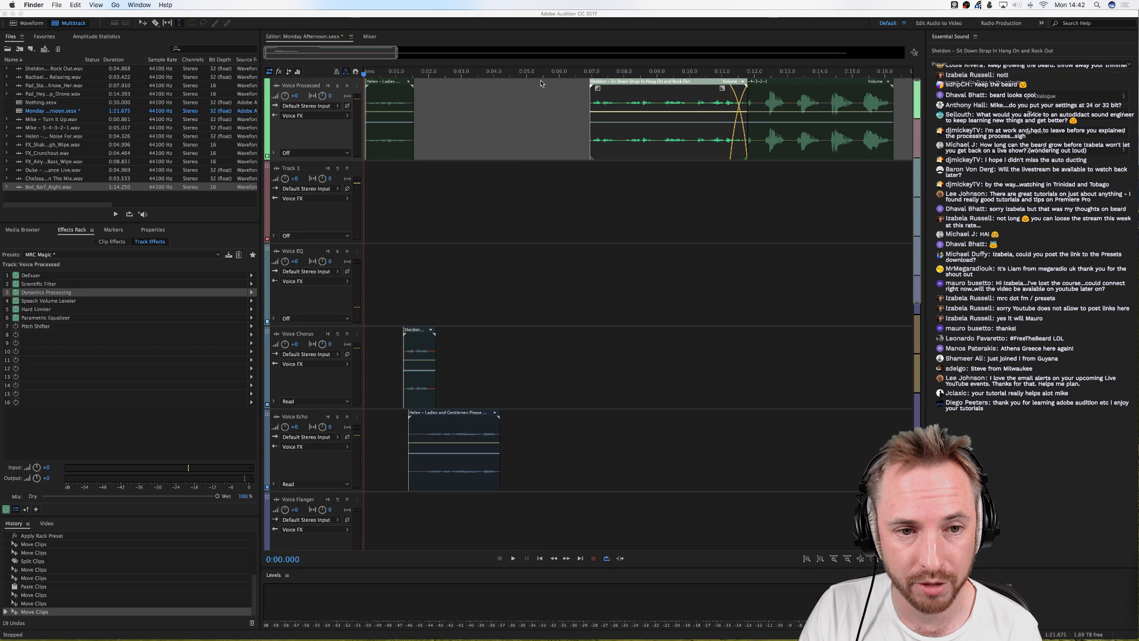
Step: Examine the effects racks of the Voice EQ, Voice Chorus, Voice Echo and Voice Flanger tracks
{"action": "scroll", "coordinate": [435, 71], "scroll_direction": "down", "scroll_amount": 2}
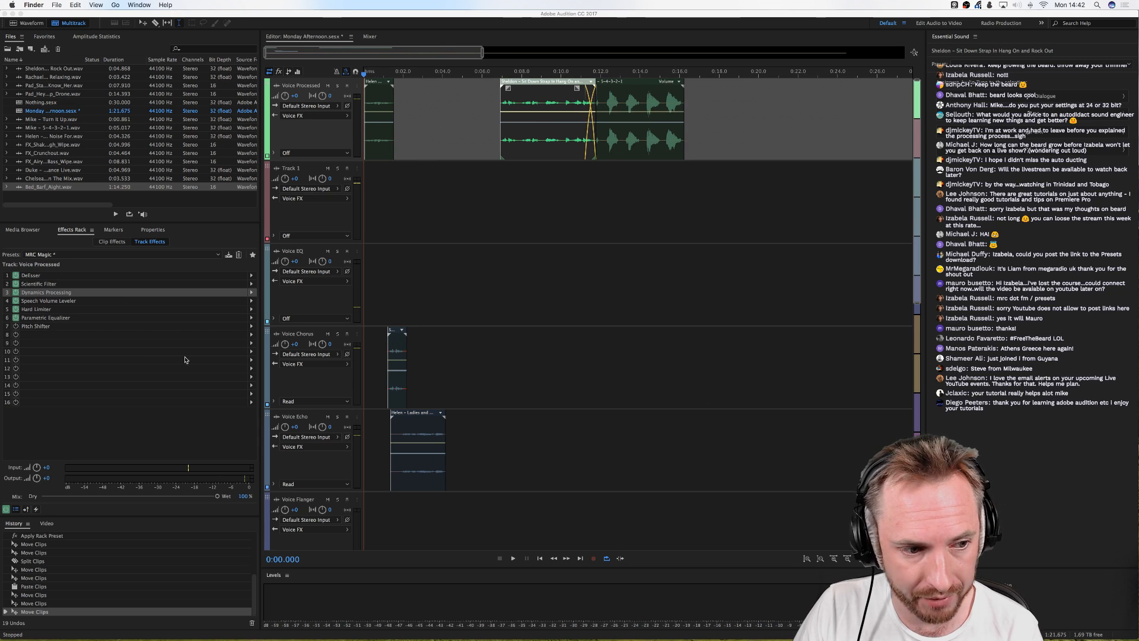
{"action": "left_click", "coordinate": [369, 285]}
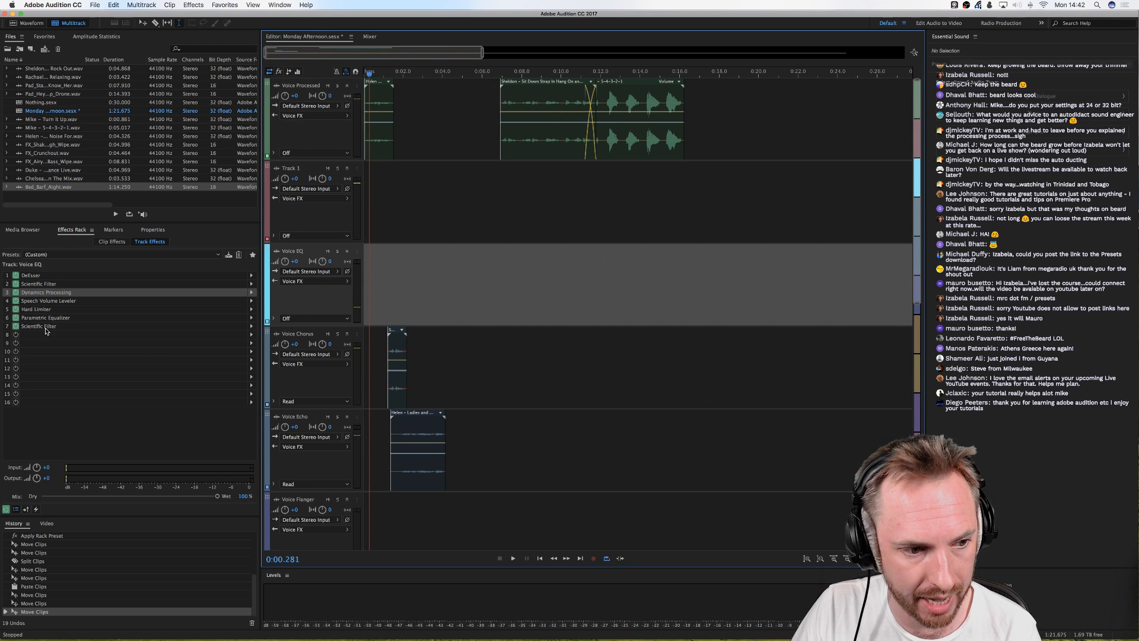
{"action": "left_click", "coordinate": [384, 356]}
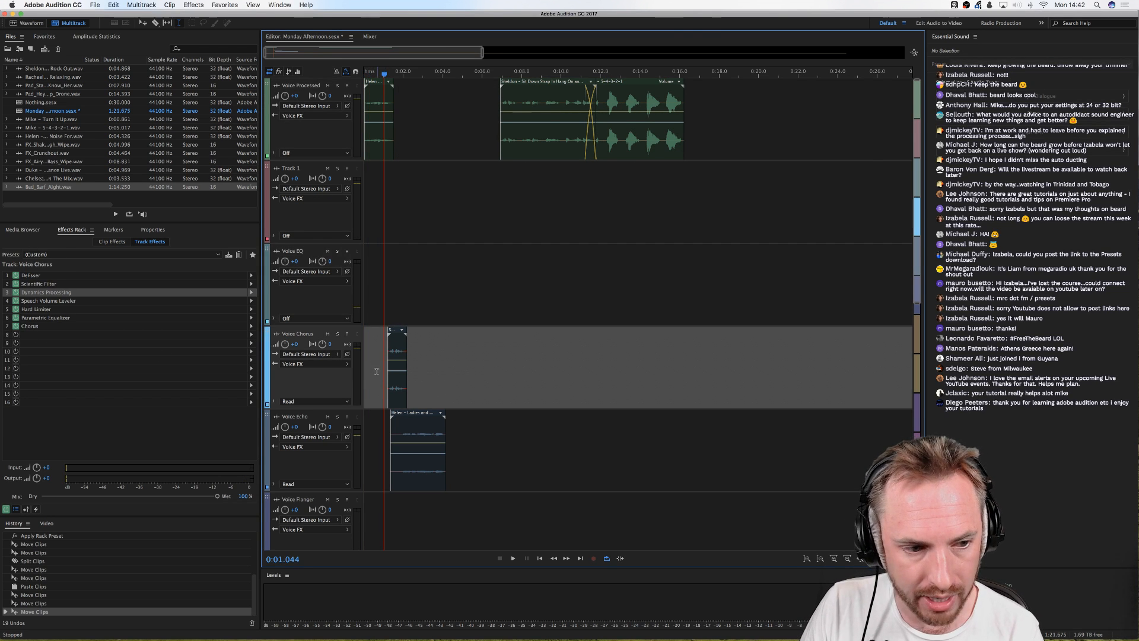
{"action": "scroll", "coordinate": [379, 384], "scroll_direction": "down", "scroll_amount": 4}
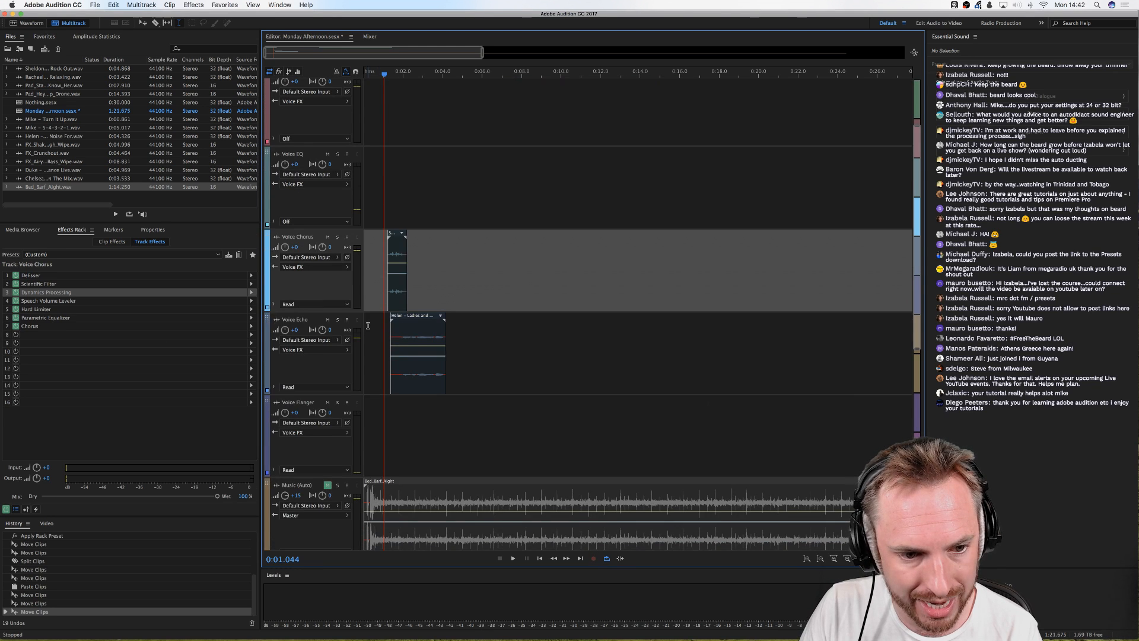
{"action": "left_click", "coordinate": [370, 326]}
{"action": "left_click", "coordinate": [384, 421]}
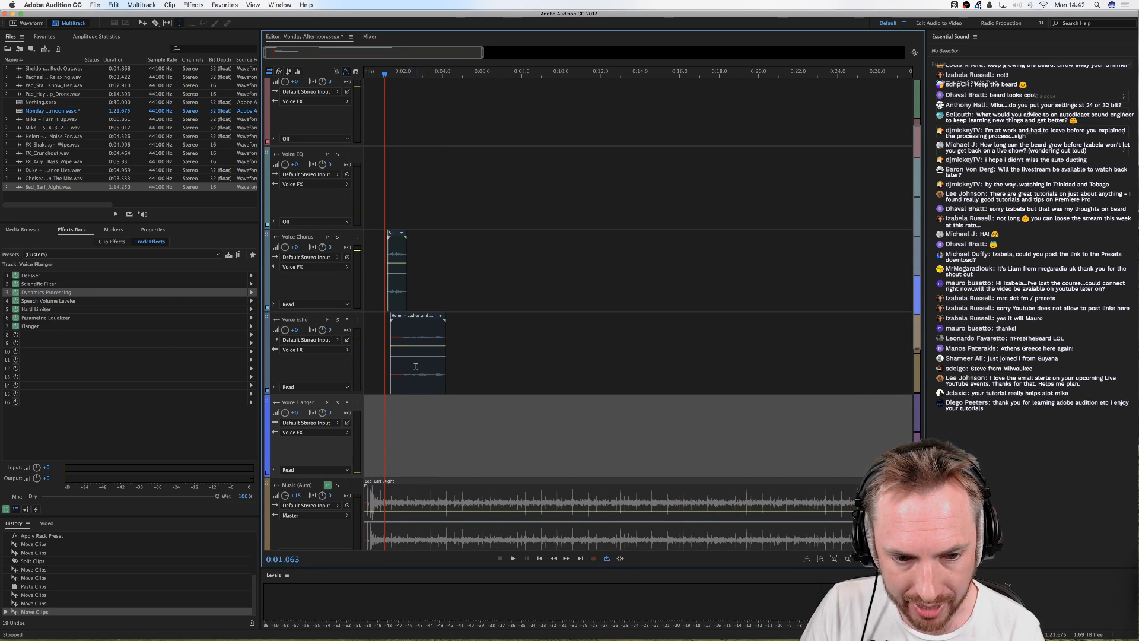
{"action": "scroll", "coordinate": [418, 379], "scroll_direction": "up", "scroll_amount": 4}
{"action": "scroll", "coordinate": [418, 379], "scroll_direction": "down", "scroll_amount": 9}
{"action": "scroll", "coordinate": [417, 379], "scroll_direction": "up", "scroll_amount": 7}
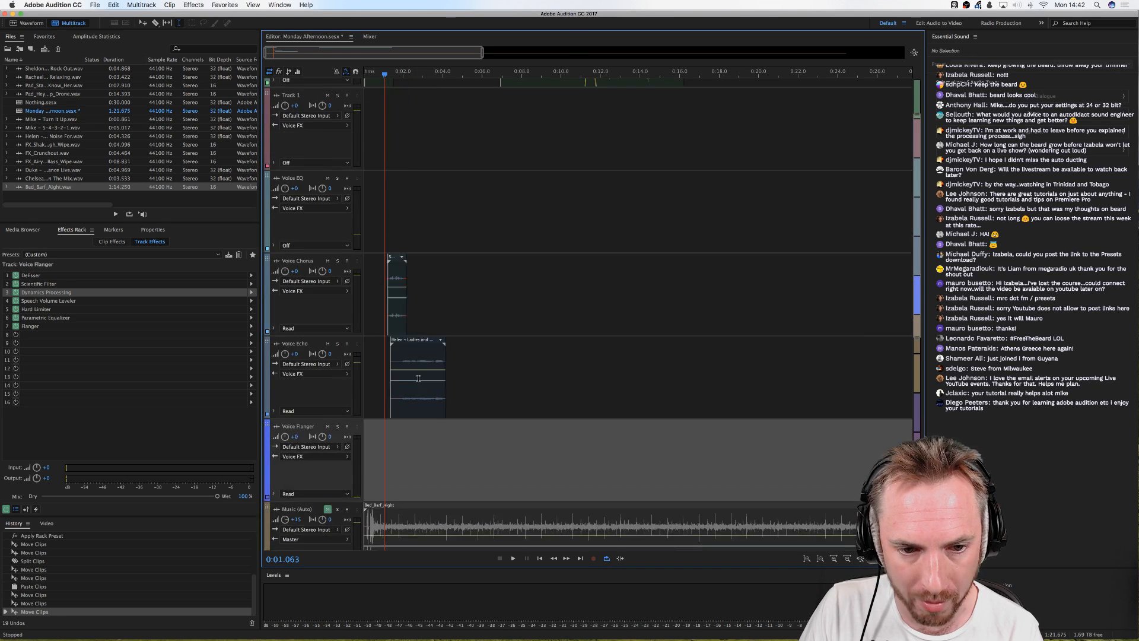
{"action": "scroll", "coordinate": [418, 379], "scroll_direction": "down", "scroll_amount": 1}
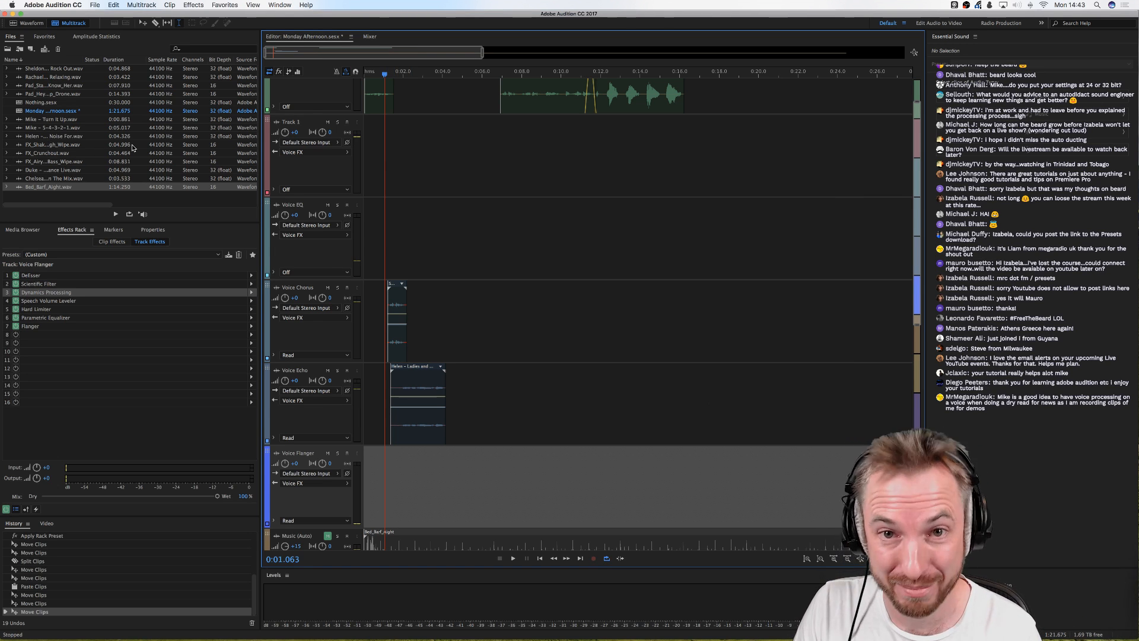
Step: Add FX_Shakey_Tough_Wipe to the first SFX track and Pad_Stager_I_Dont_Even_Know_Her to the second, both at the session start
{"action": "left_click", "coordinate": [44, 161]}
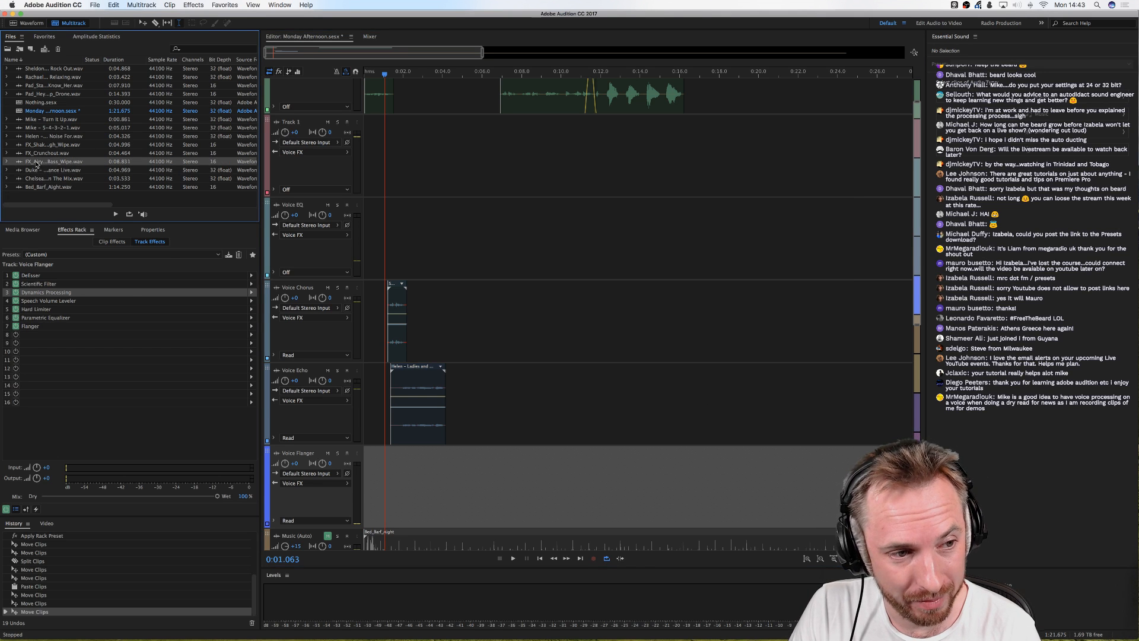
{"action": "scroll", "coordinate": [468, 297], "scroll_direction": "down", "scroll_amount": 5}
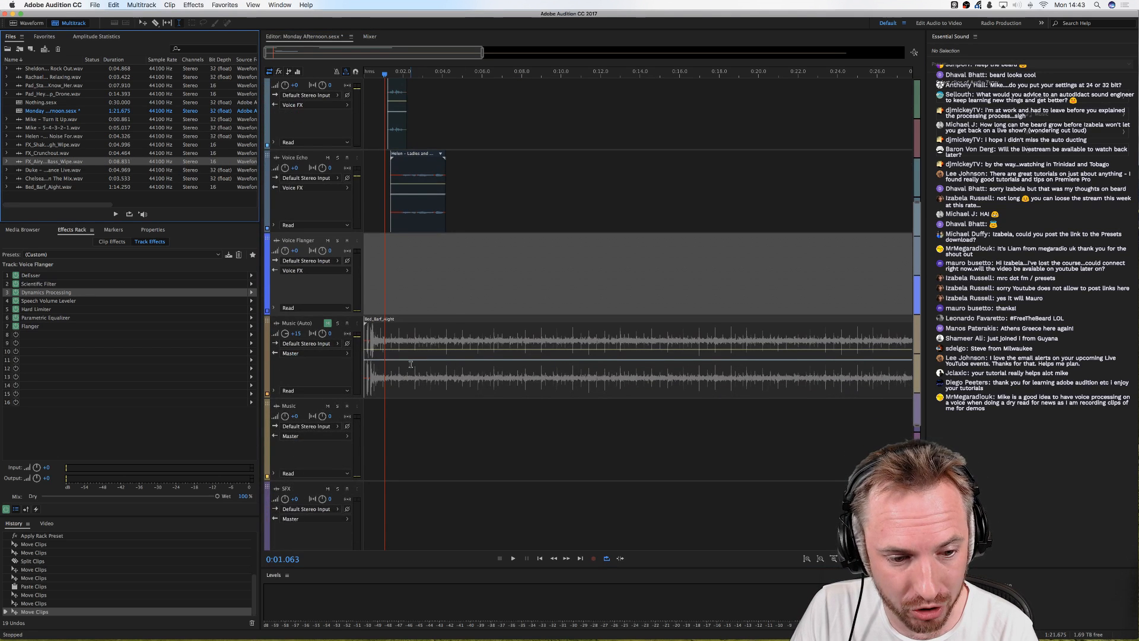
{"action": "scroll", "coordinate": [355, 182], "scroll_direction": "up", "scroll_amount": 3}
{"action": "scroll", "coordinate": [355, 182], "scroll_direction": "down", "scroll_amount": 8}
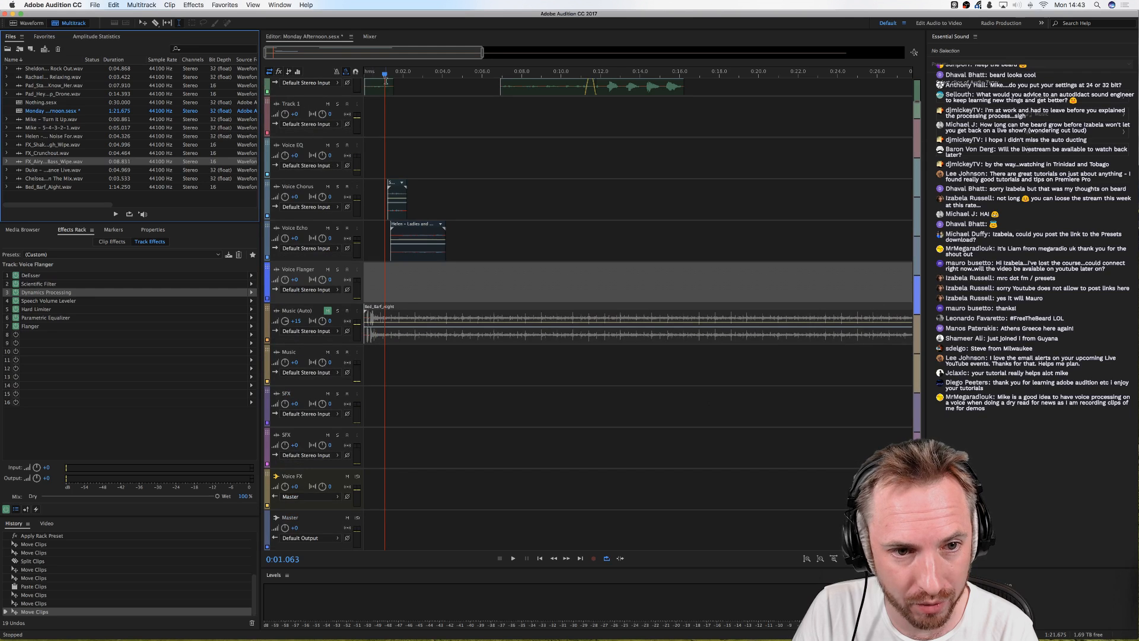
{"action": "left_click_drag", "start_coordinate": [40, 145], "coordinate": [321, 421]}
{"action": "left_click", "coordinate": [45, 86]}
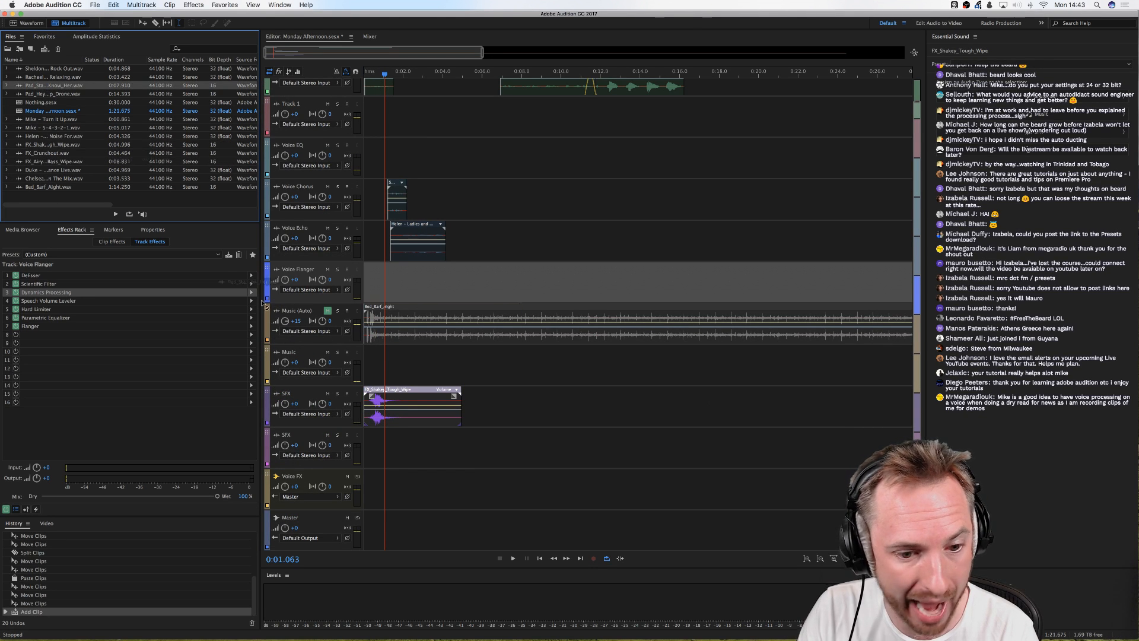
{"action": "left_click_drag", "start_coordinate": [262, 303], "coordinate": [388, 458]}
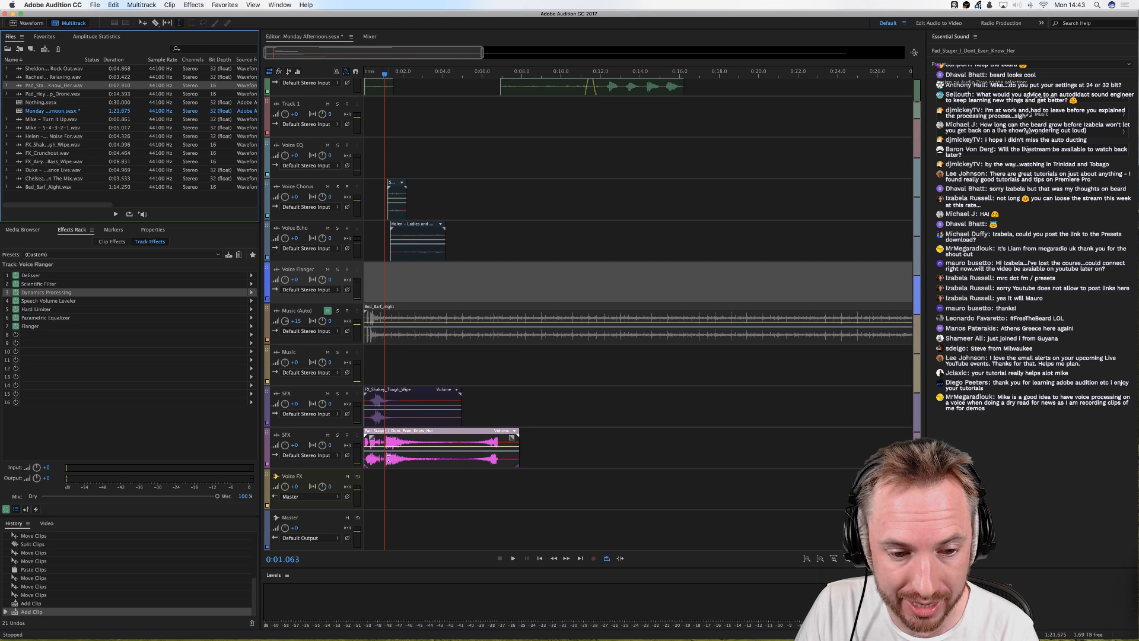
Step: Shift the FX_Shakey_Tough_Wipe clip to start at about 0.5 s and play the mix from the beginning
{"action": "left_click_drag", "start_coordinate": [393, 415], "coordinate": [403, 420]}
{"action": "scroll", "coordinate": [369, 71], "scroll_direction": "up", "scroll_amount": 3}
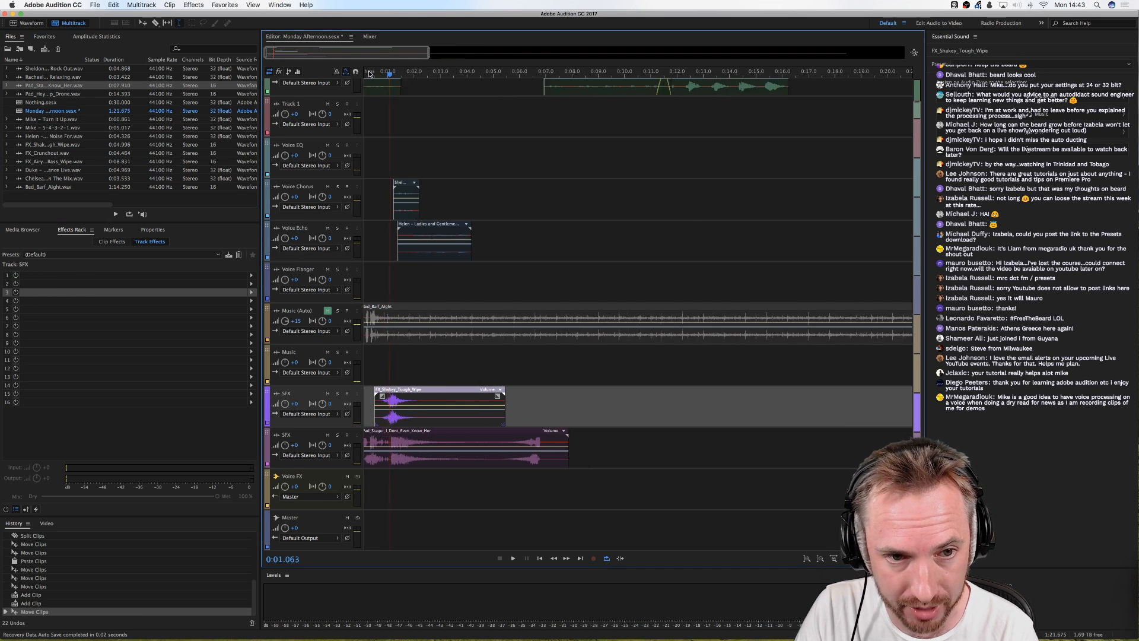
{"action": "left_click", "coordinate": [366, 72]}
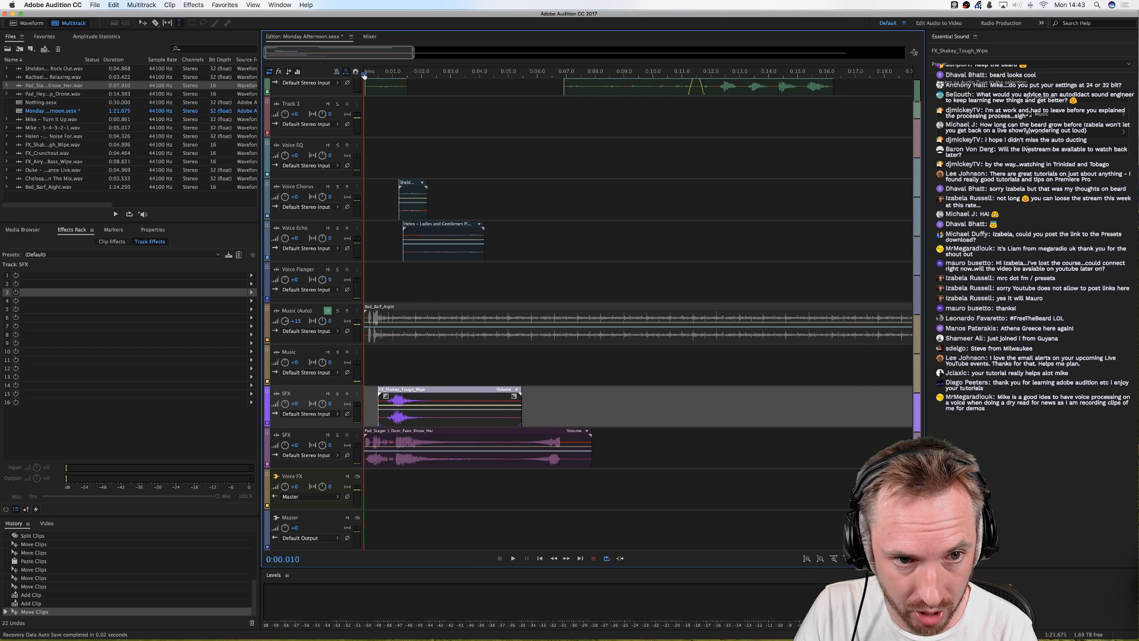
{"action": "key", "text": "space"}
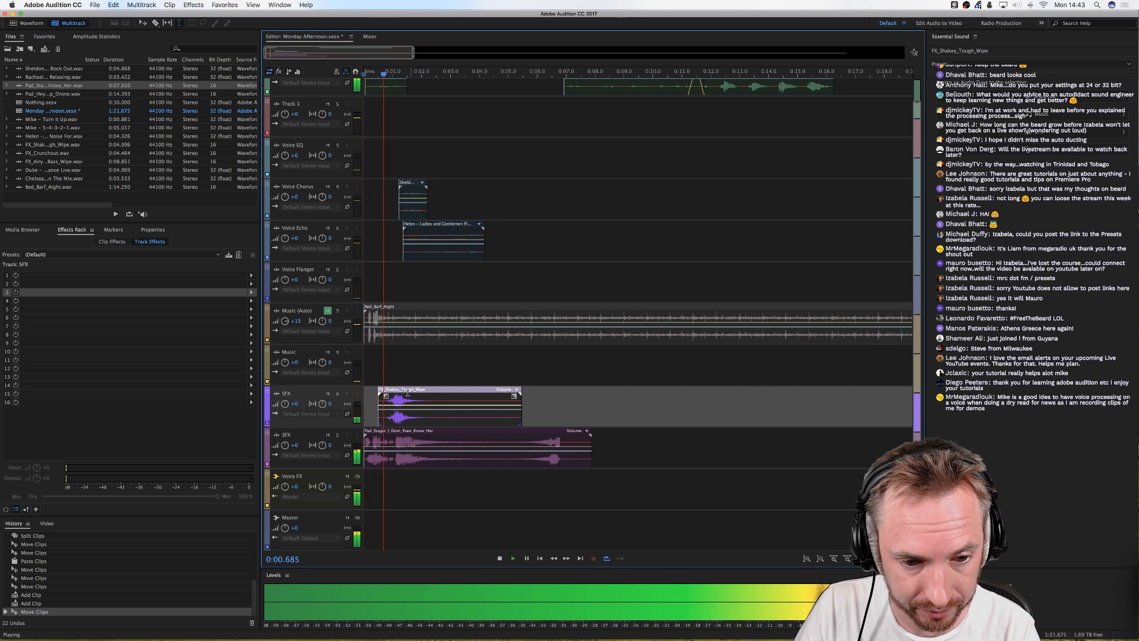
{"action": "key", "text": "space"}
Step: Lower the second SFX track's volume to -8.4 dB and the first SFX track's to -5.1 dB, and play the mix
{"action": "left_click_drag", "start_coordinate": [285, 445], "coordinate": [285, 449]}
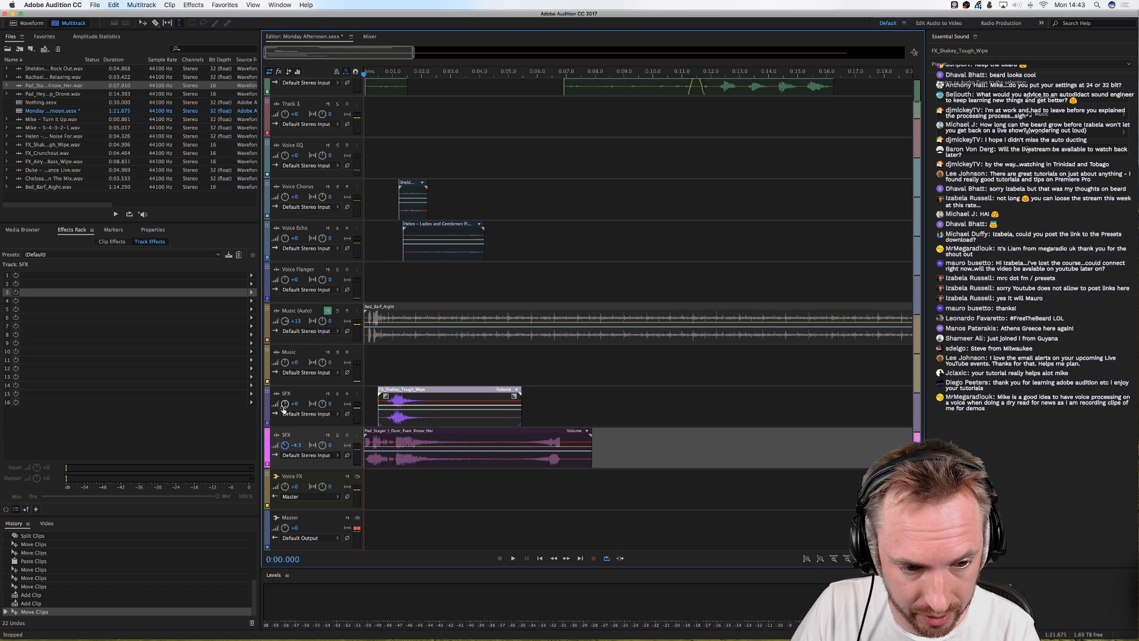
{"action": "left_click_drag", "start_coordinate": [285, 404], "coordinate": [285, 450]}
{"action": "key", "text": "space"}
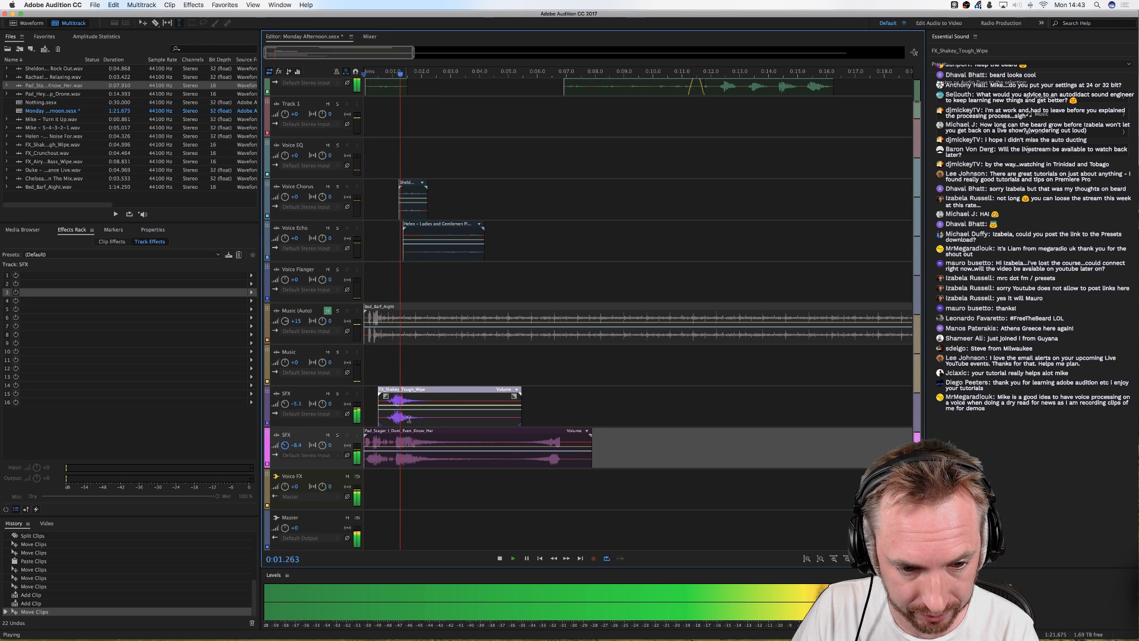
{"action": "key", "text": "space"}
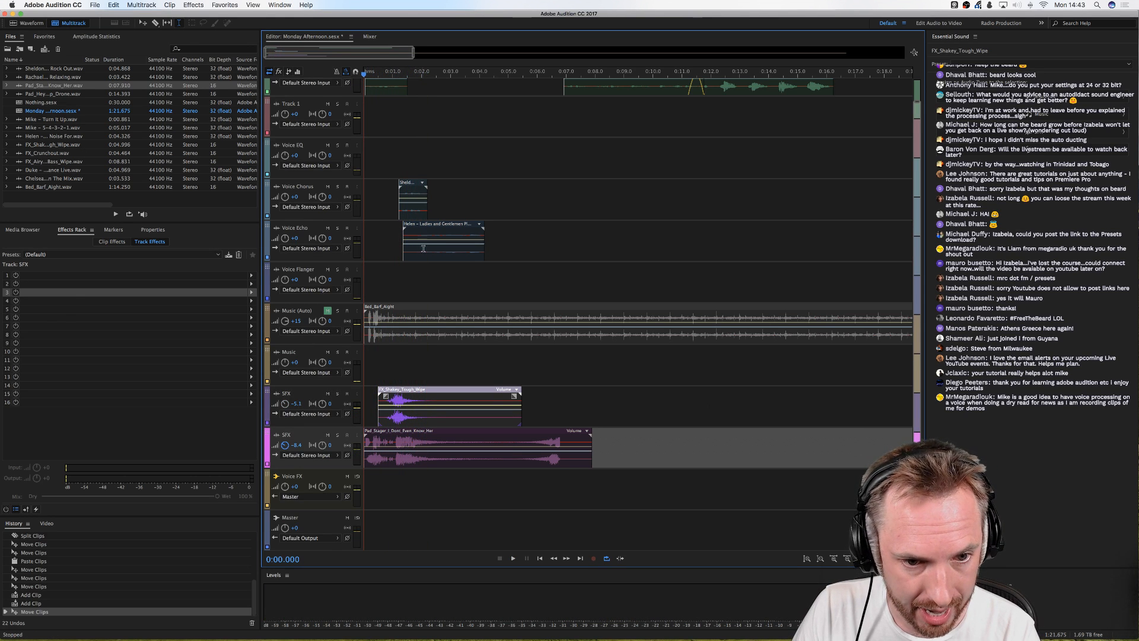
Step: Shift the Voice Echo clip to about 2.3 s, overlap FX_Airy_Synth_Bass_Wipe onto the first SFX track at about 1.7 s, and play the result
{"action": "left_click_drag", "start_coordinate": [423, 248], "coordinate": [452, 248]}
{"action": "left_click_drag", "start_coordinate": [54, 161], "coordinate": [424, 416]}
{"action": "left_click", "coordinate": [519, 411]}
{"action": "left_click", "coordinate": [517, 415]}
{"action": "left_click_drag", "start_coordinate": [539, 415], "coordinate": [425, 416]}
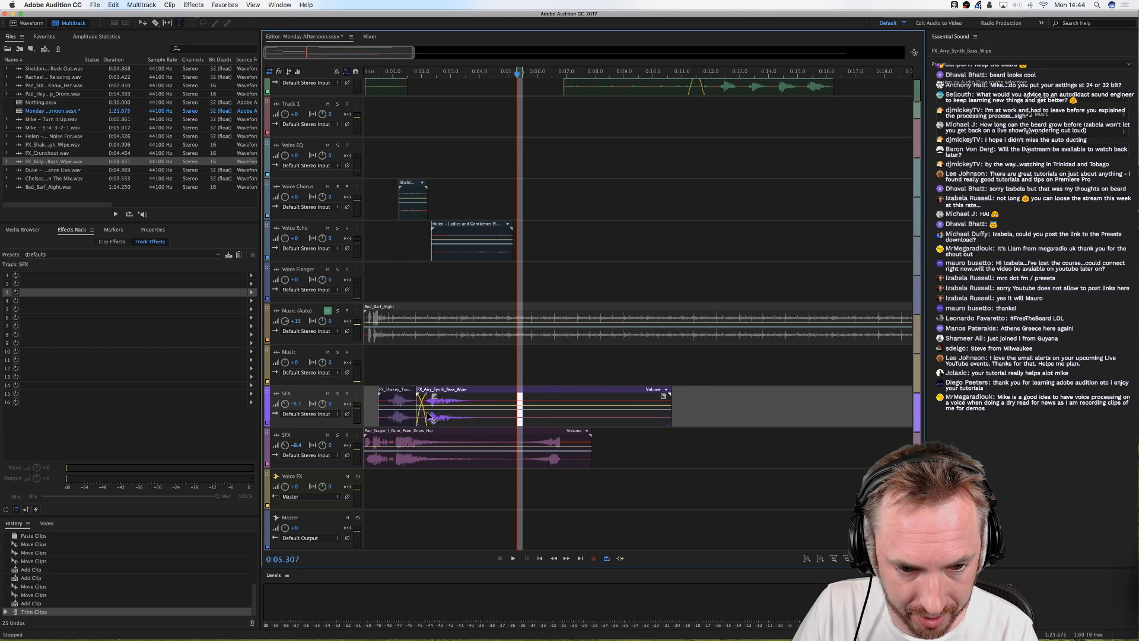
{"action": "left_click", "coordinate": [388, 372]}
{"action": "key", "text": "space"}
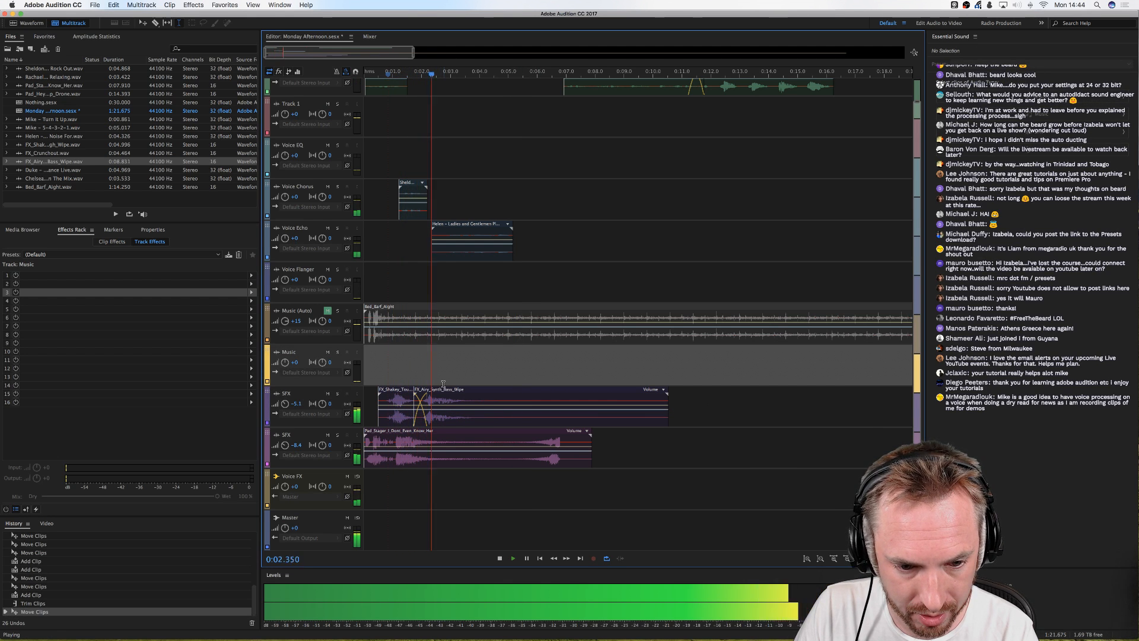
{"action": "key", "text": "space"}
Step: Shift the Voice Echo clip earlier to about 1.6 s and play the mix around it
{"action": "left_click_drag", "start_coordinate": [443, 261], "coordinate": [436, 262]}
{"action": "left_click", "coordinate": [407, 271]}
{"action": "key", "text": "space"}
{"action": "key", "text": "space"}
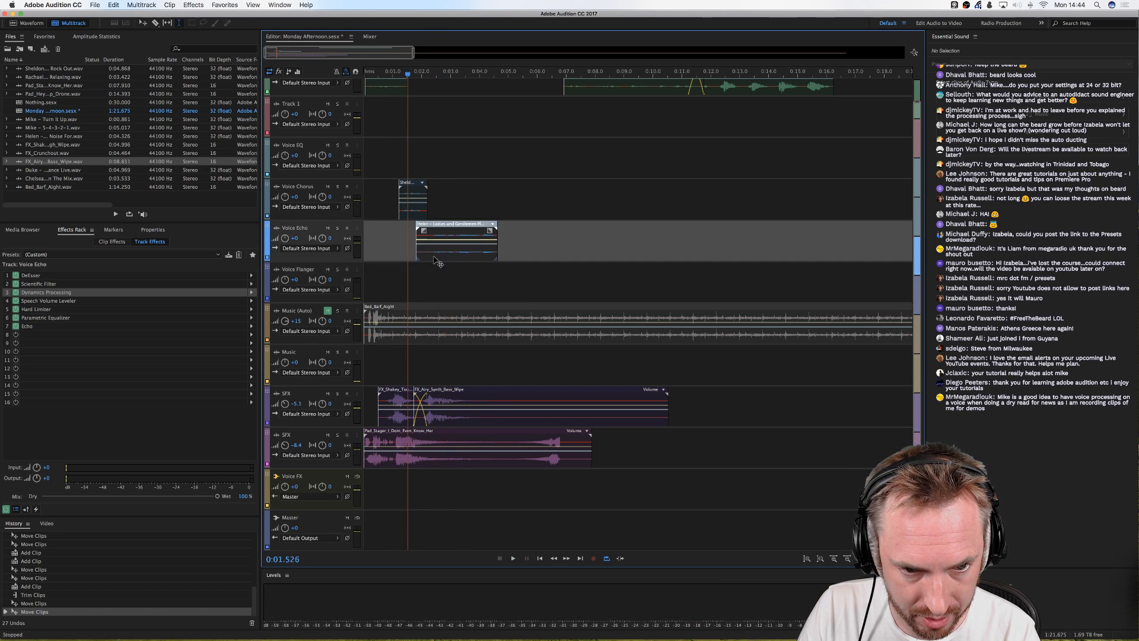
{"action": "key", "text": "space"}
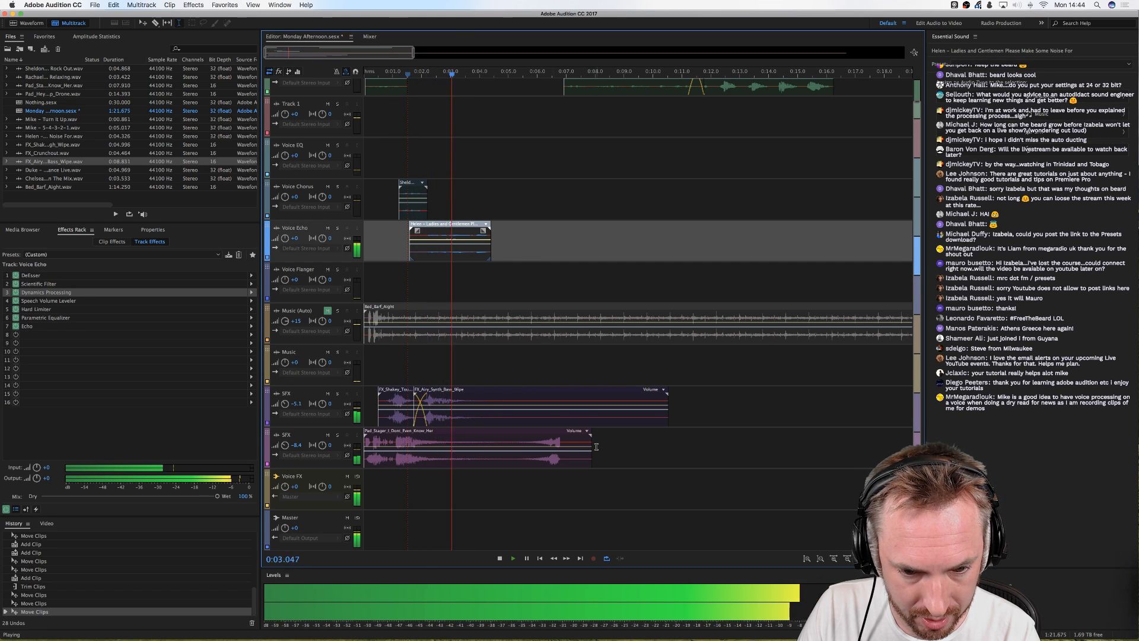
Step: Cut a section out of the Pad_Stager_I_Dont_Even_Know_Her clip and overlap its tail onto the first part at about 2.6 s
{"action": "key", "text": "space"}
{"action": "left_click_drag", "start_coordinate": [510, 458], "coordinate": [461, 454]}
{"action": "key", "text": "Delete"}
{"action": "left_click", "coordinate": [502, 477]}
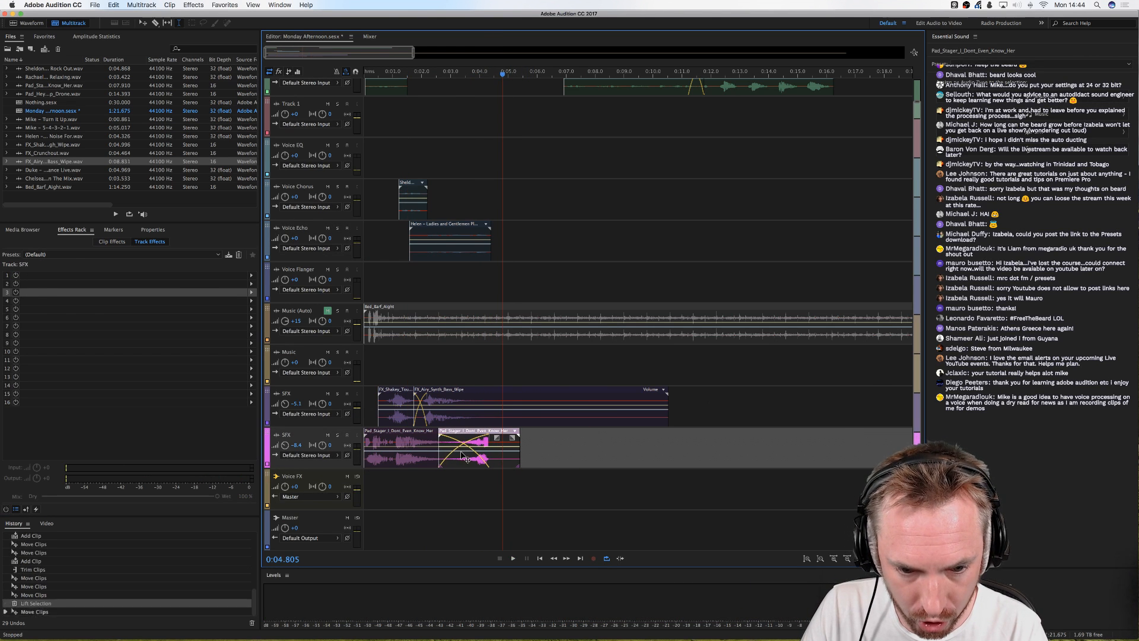
Step: Play the pad crossfade on the second SFX track from about 3 s
{"action": "left_click", "coordinate": [449, 477]}
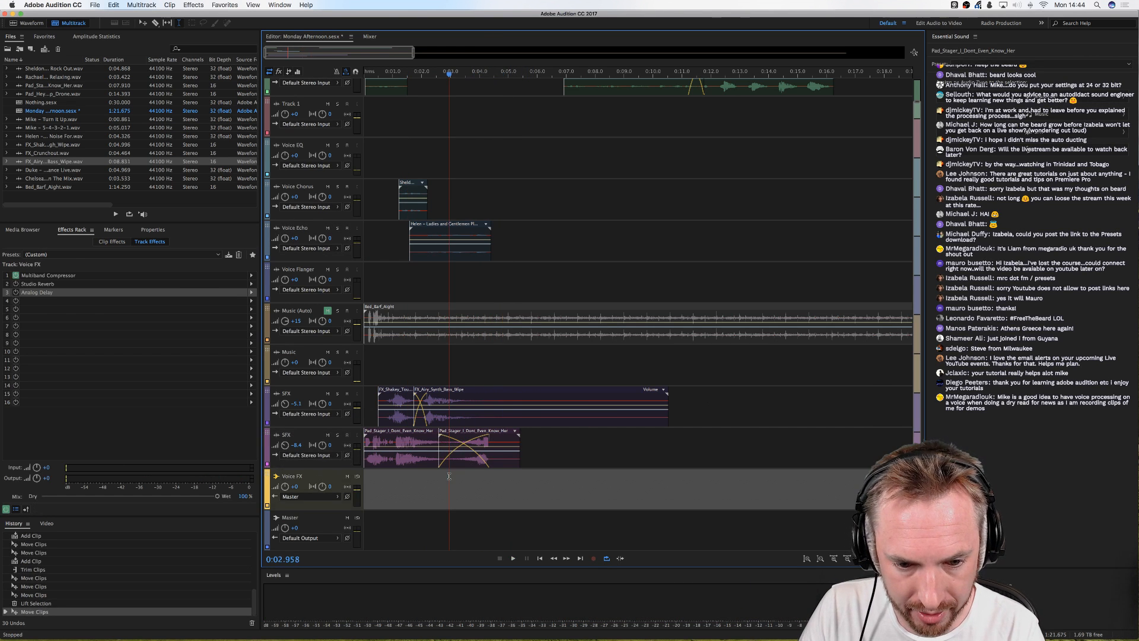
{"action": "key", "text": "space"}
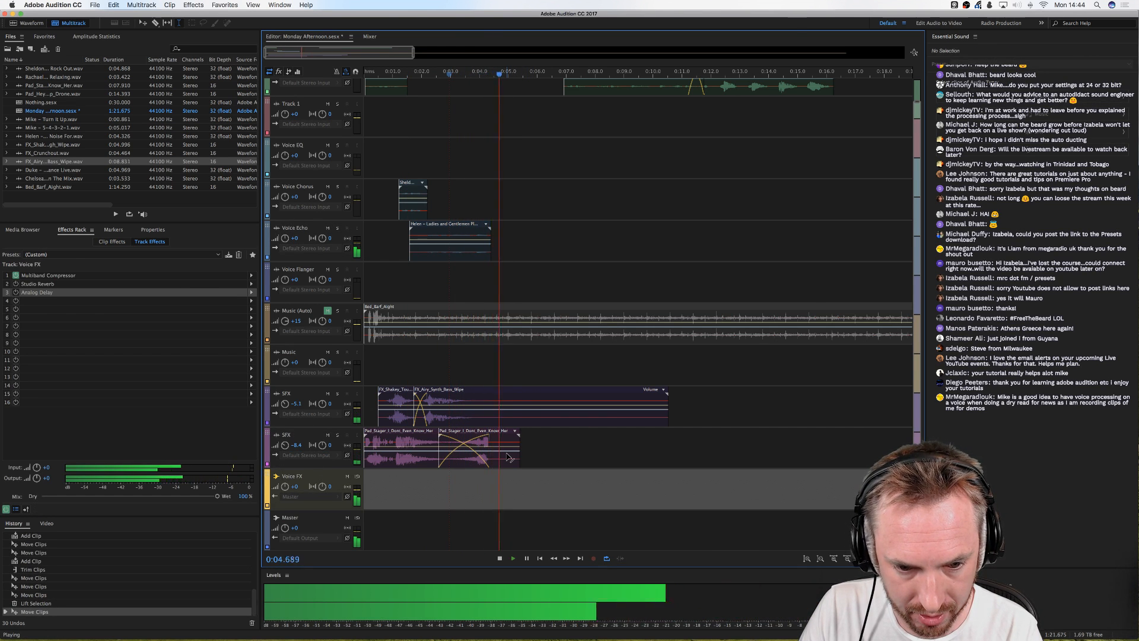
{"action": "key", "text": "space"}
{"action": "key", "text": "space"}
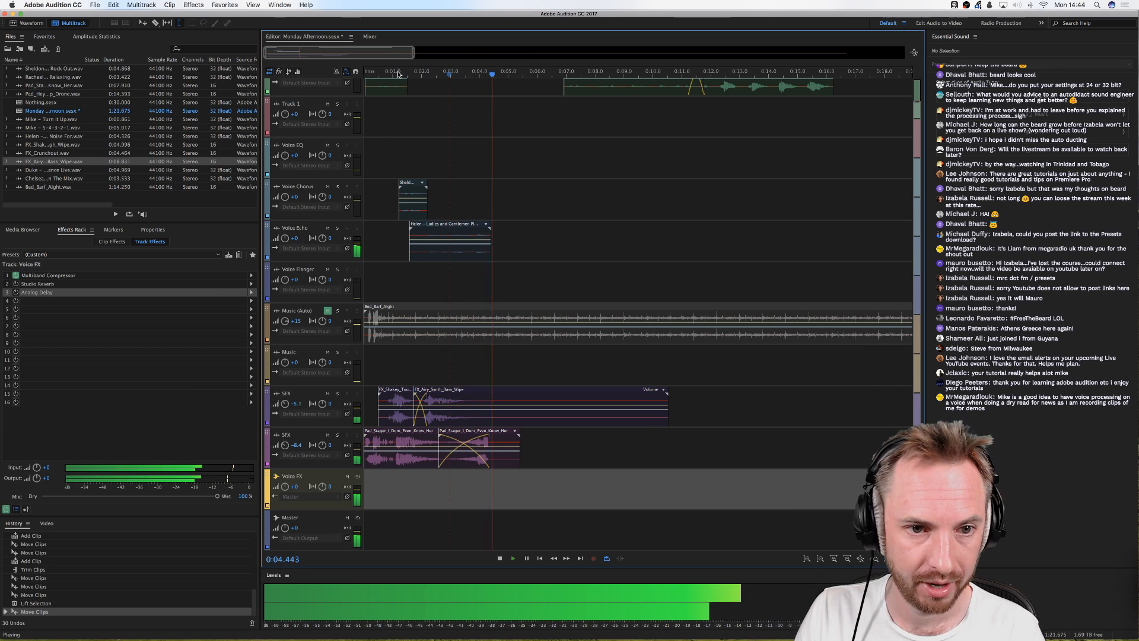
Step: Play the whole mix from the beginning of the session
{"action": "key", "text": "space"}
{"action": "key", "text": "Home"}
{"action": "scroll", "coordinate": [446, 130], "scroll_direction": "up", "scroll_amount": 2}
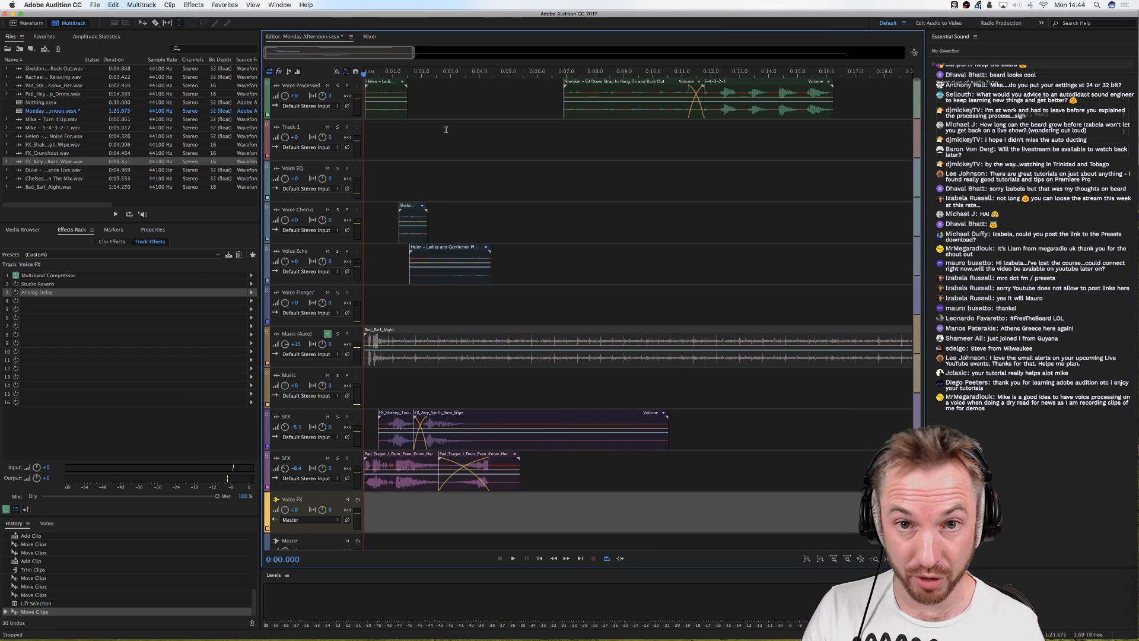
{"action": "key", "text": "space"}
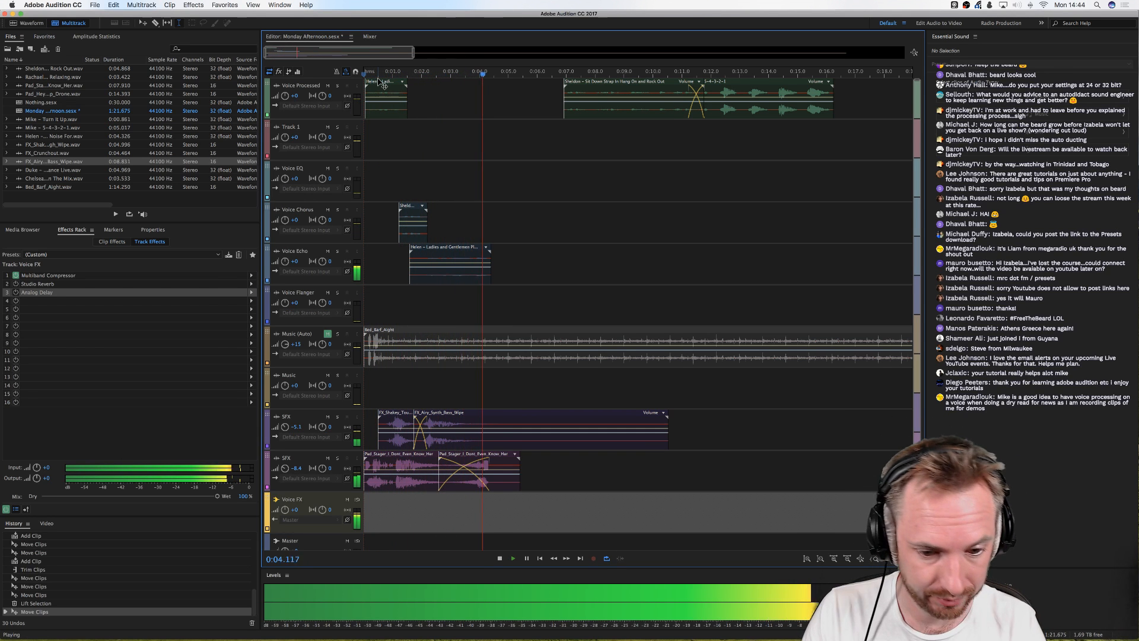
{"action": "key", "text": "space"}
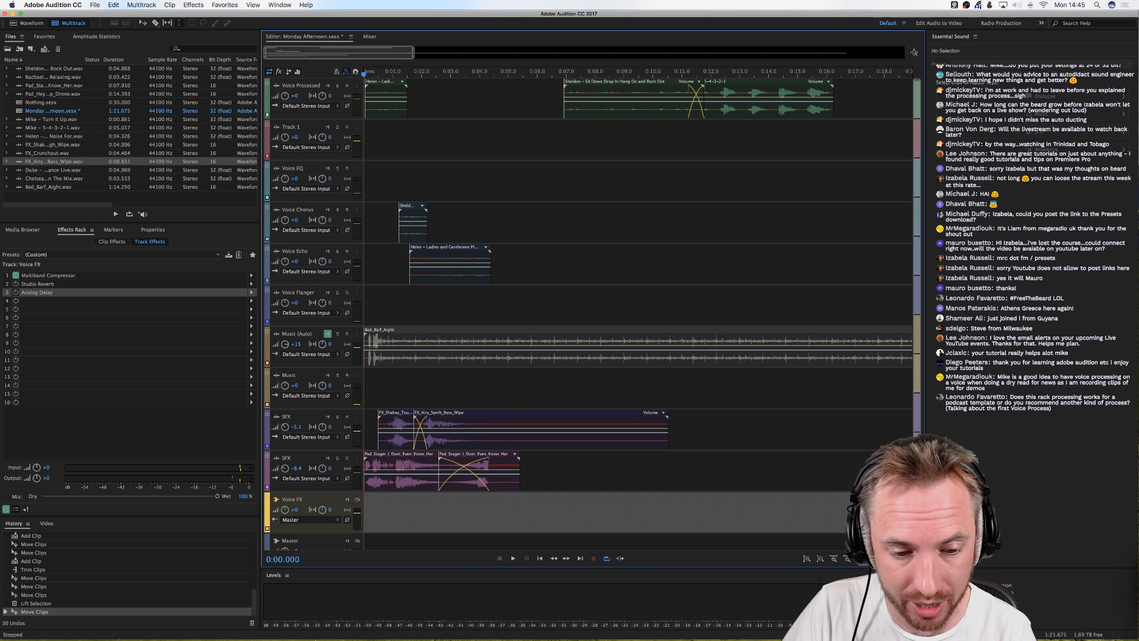
Step: Switch to Chrome to view the Adobe Audition Presets product page, and return to Audition
{"action": "left_click", "coordinate": [334, 621]}
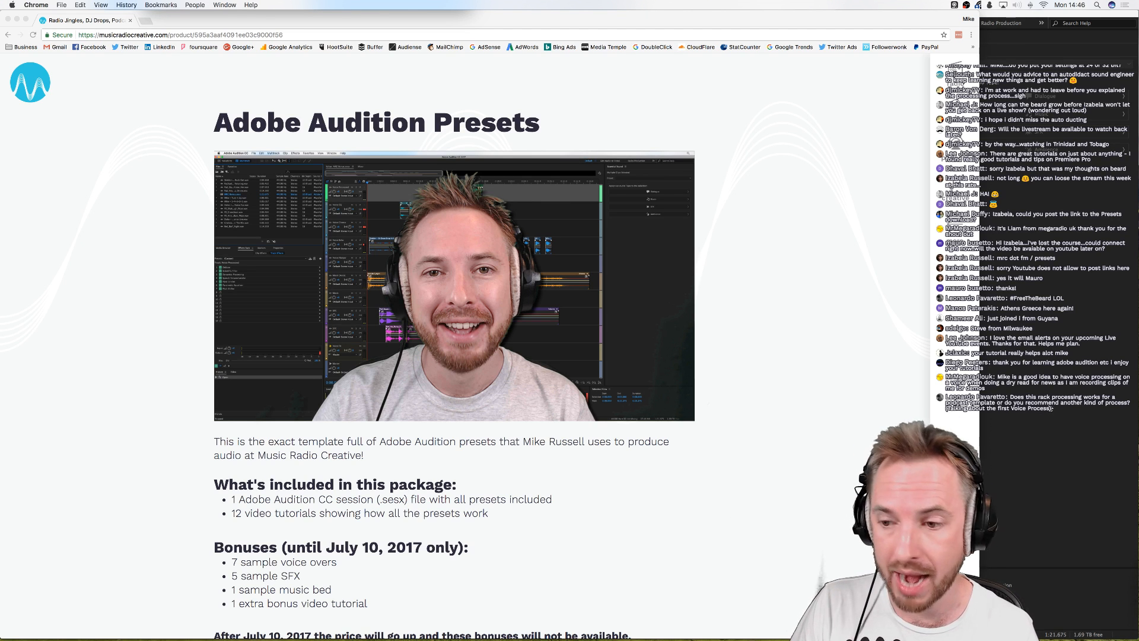
{"action": "key", "text": "super+Tab"}
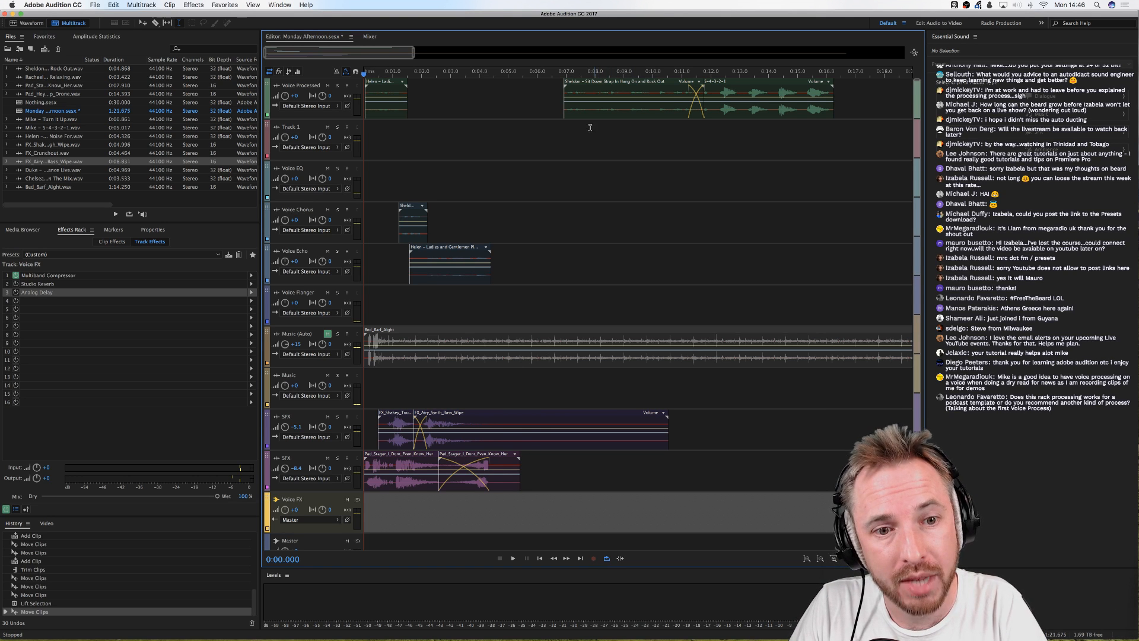
Step: Open the Speech Volume Leveler settings from the Voice Processed track's effects rack
{"action": "left_click", "coordinate": [429, 101]}
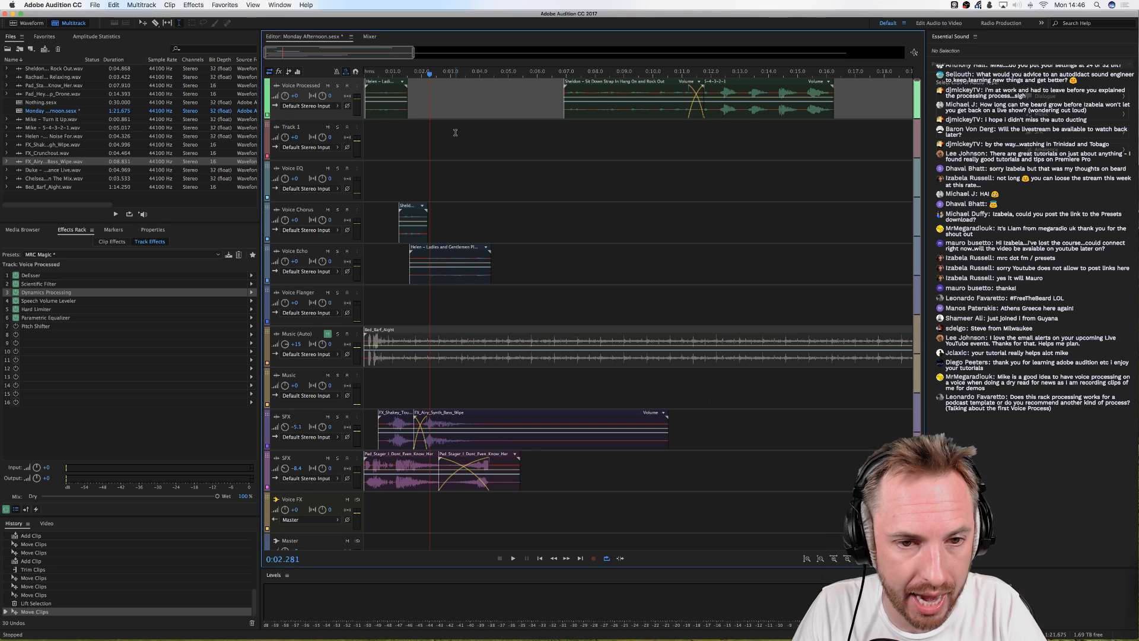
{"action": "double_click", "coordinate": [27, 302]}
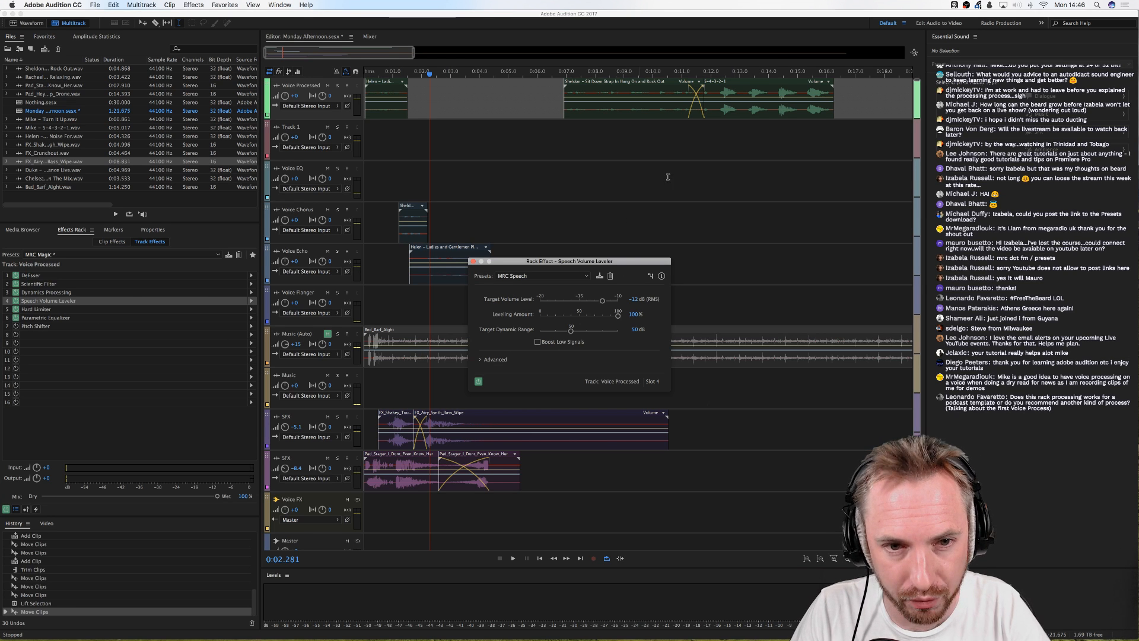
Step: On Voice Processed, move the Sit Down Strap In clip to about 3.7 s and the 5-4-3-2-1 clip to about 16.5 s
{"action": "left_click_drag", "start_coordinate": [641, 109], "coordinate": [597, 109]}
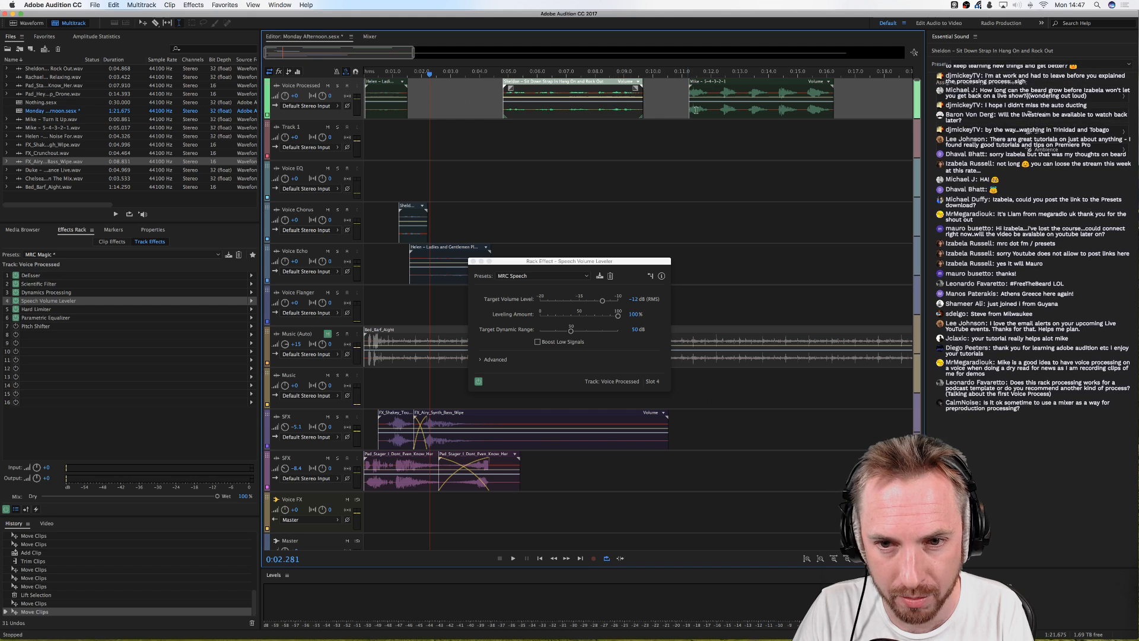
{"action": "left_click_drag", "start_coordinate": [726, 108], "coordinate": [878, 108]}
{"action": "left_click_drag", "start_coordinate": [539, 109], "coordinate": [508, 110]}
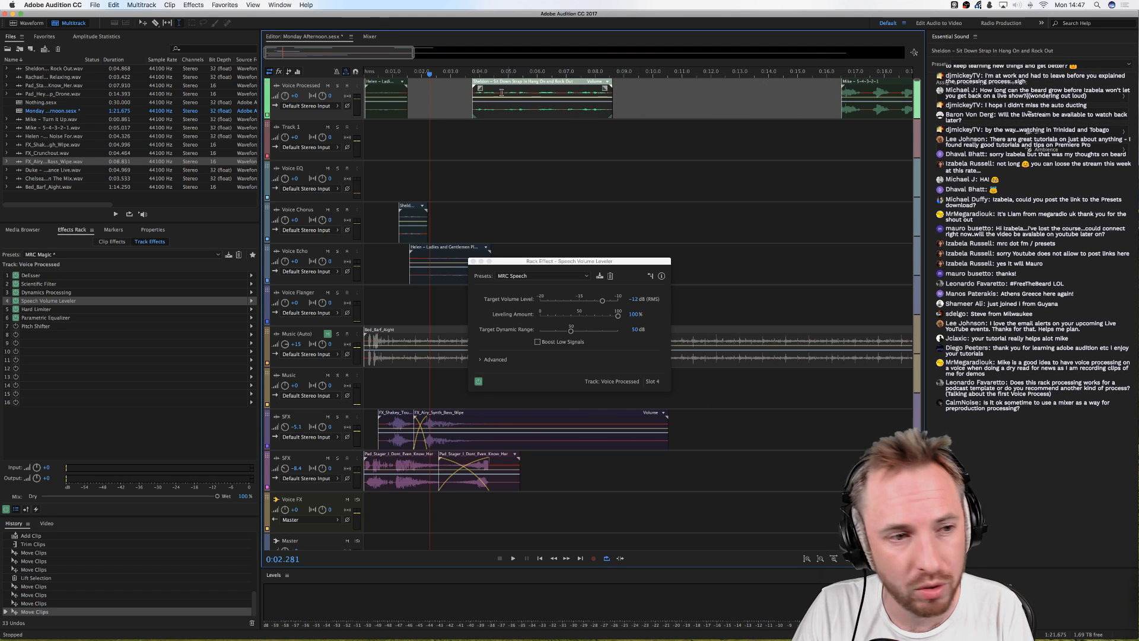
Step: Add the Making Summers Refreshing voice clip to the Voice Processed track at about 11.6 s and play it
{"action": "left_click_drag", "start_coordinate": [55, 77], "coordinate": [710, 83]}
{"action": "left_click", "coordinate": [697, 126]}
{"action": "key", "text": "space"}
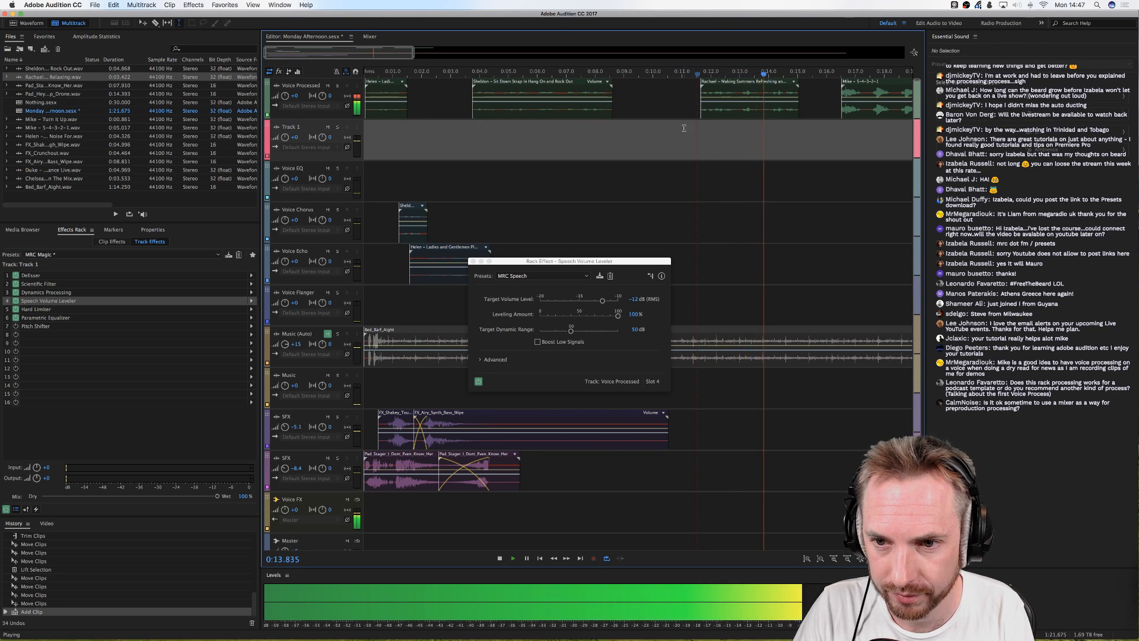
{"action": "key", "text": "space"}
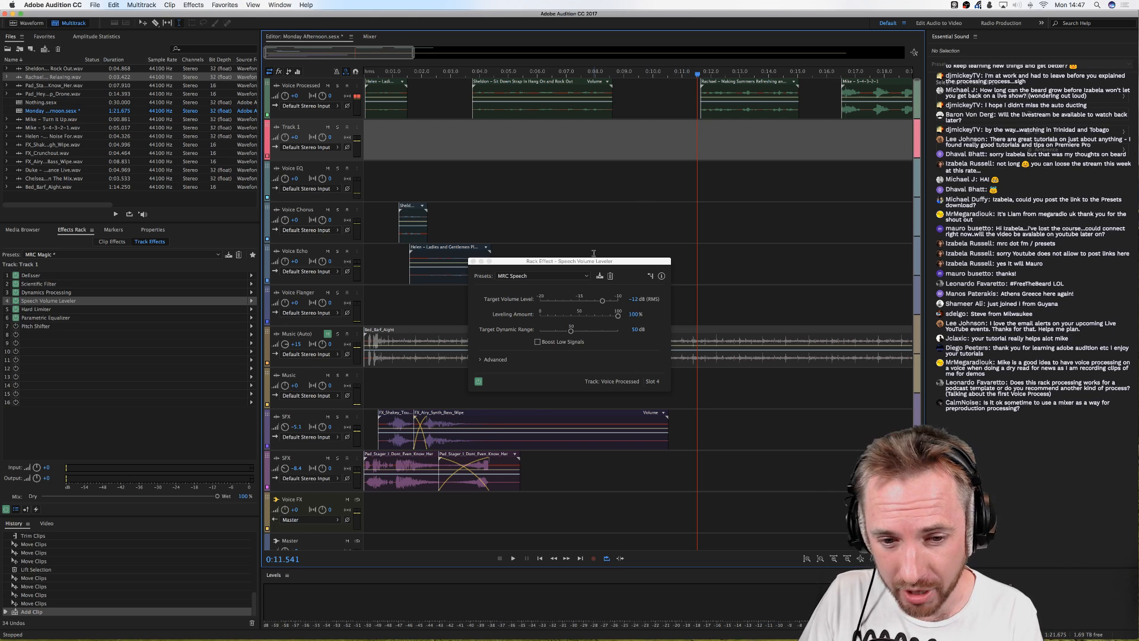
Step: Raise the Speech Volume Leveler's Target Dynamic Range to about 76.5 dB while playing the added voice clip
{"action": "left_click_drag", "start_coordinate": [571, 333], "coordinate": [606, 336]}
{"action": "key", "text": "space"}
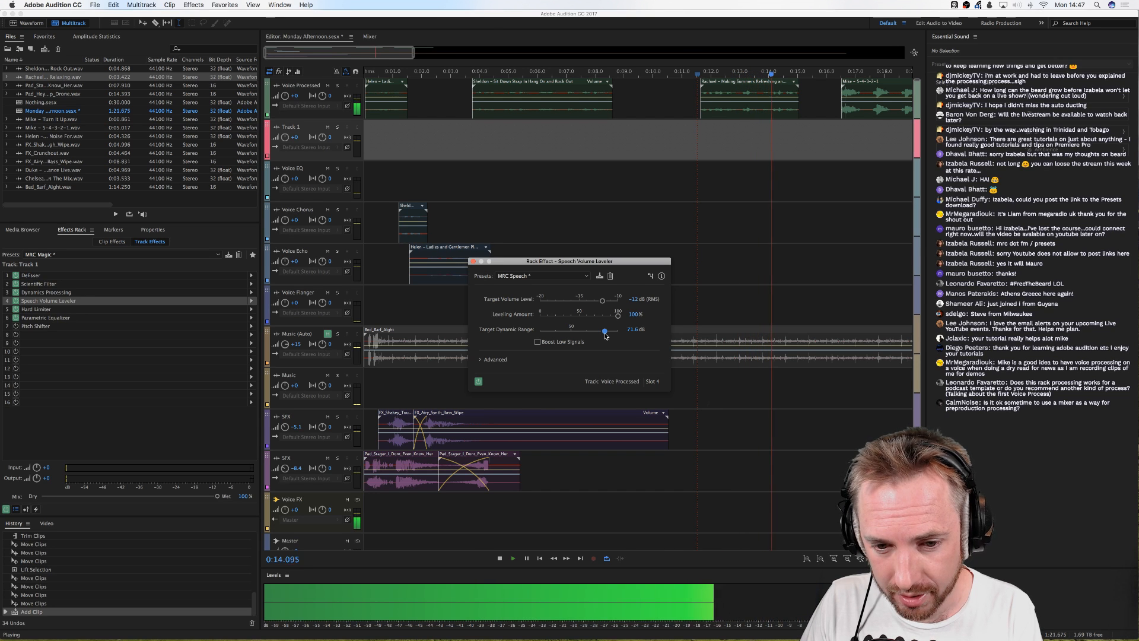
{"action": "left_click_drag", "start_coordinate": [606, 336], "coordinate": [614, 334]}
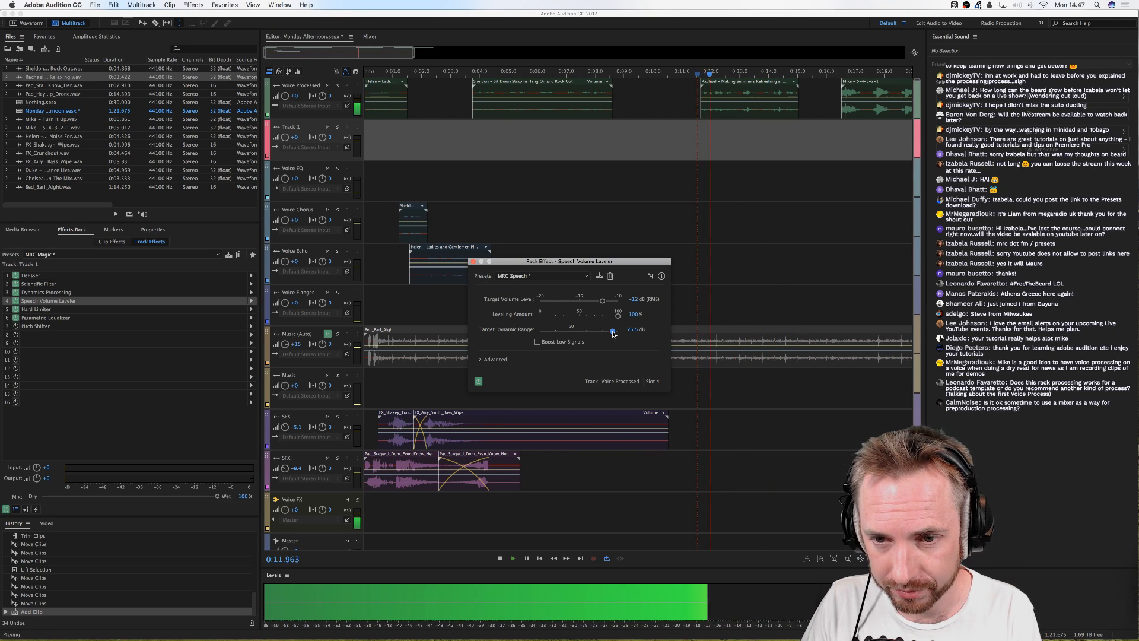
{"action": "key", "text": "space"}
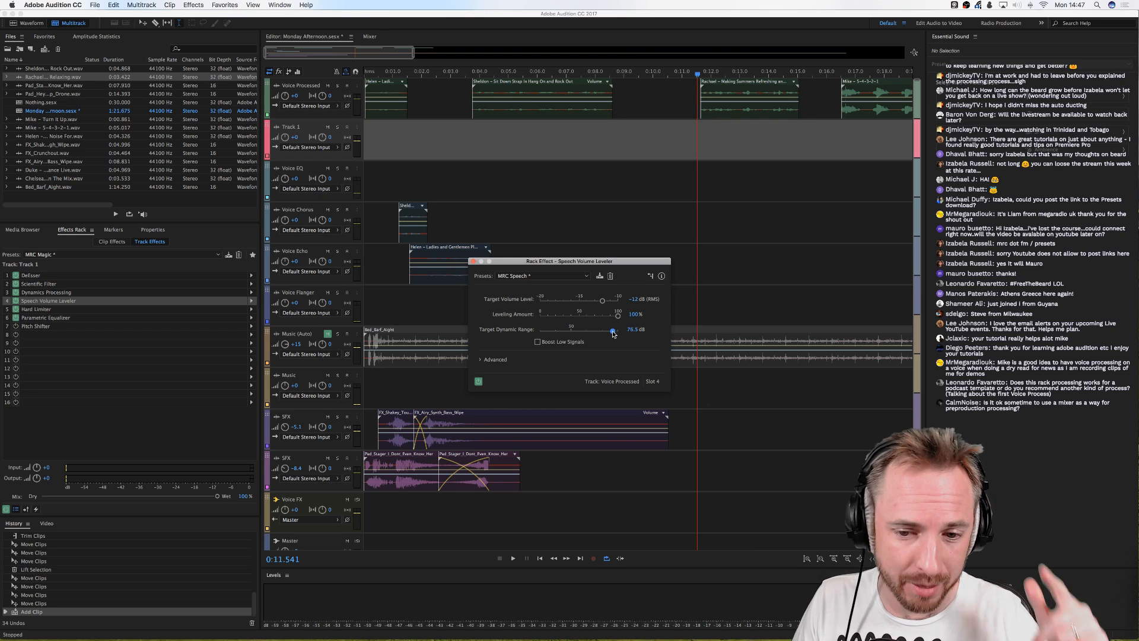
Step: Play the voice with Target Dynamic Range at 42.3 dB, set it to 49.7 dB, and close the Speech Volume Leveler
{"action": "left_click_drag", "start_coordinate": [613, 334], "coordinate": [559, 332]}
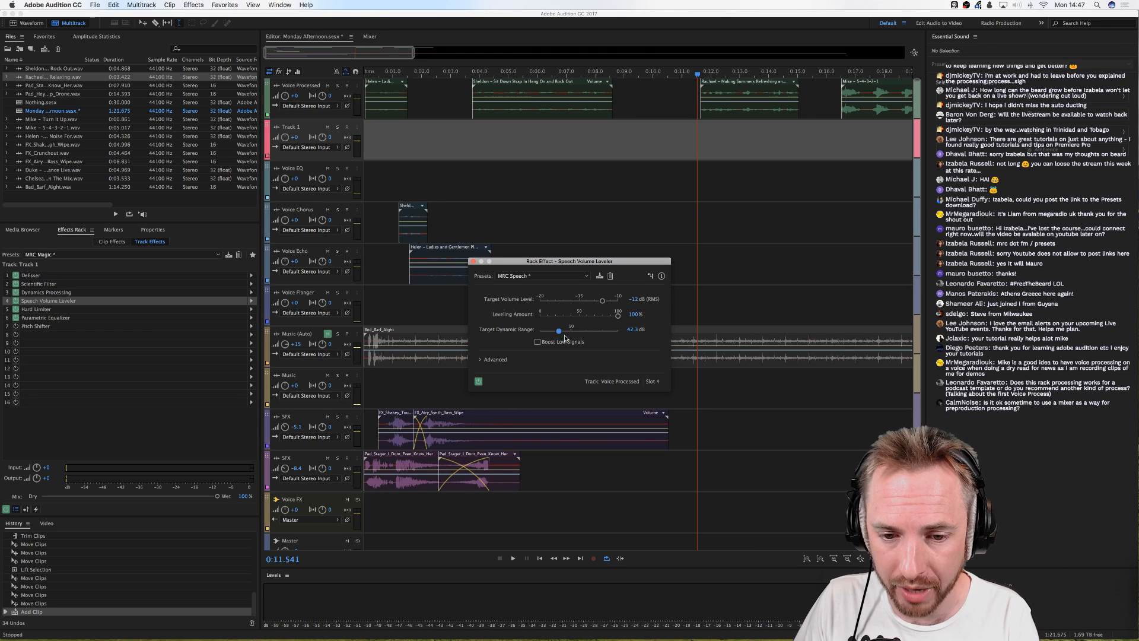
{"action": "key", "text": "space"}
{"action": "left_click", "coordinate": [571, 332]}
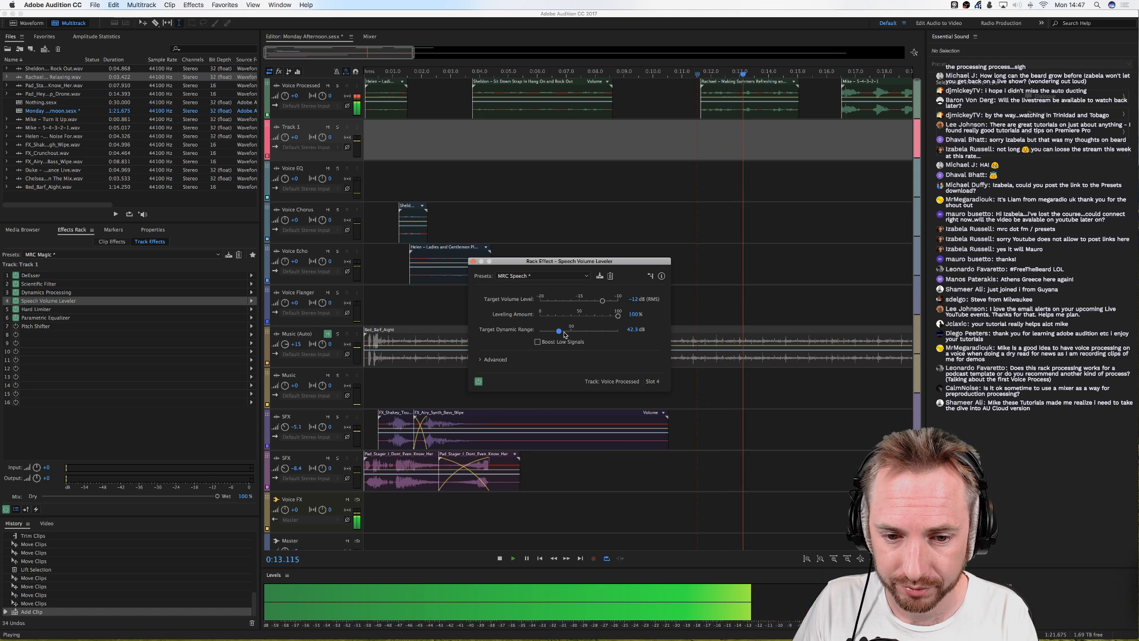
{"action": "key", "text": "space"}
{"action": "left_click_drag", "start_coordinate": [571, 334], "coordinate": [572, 334]}
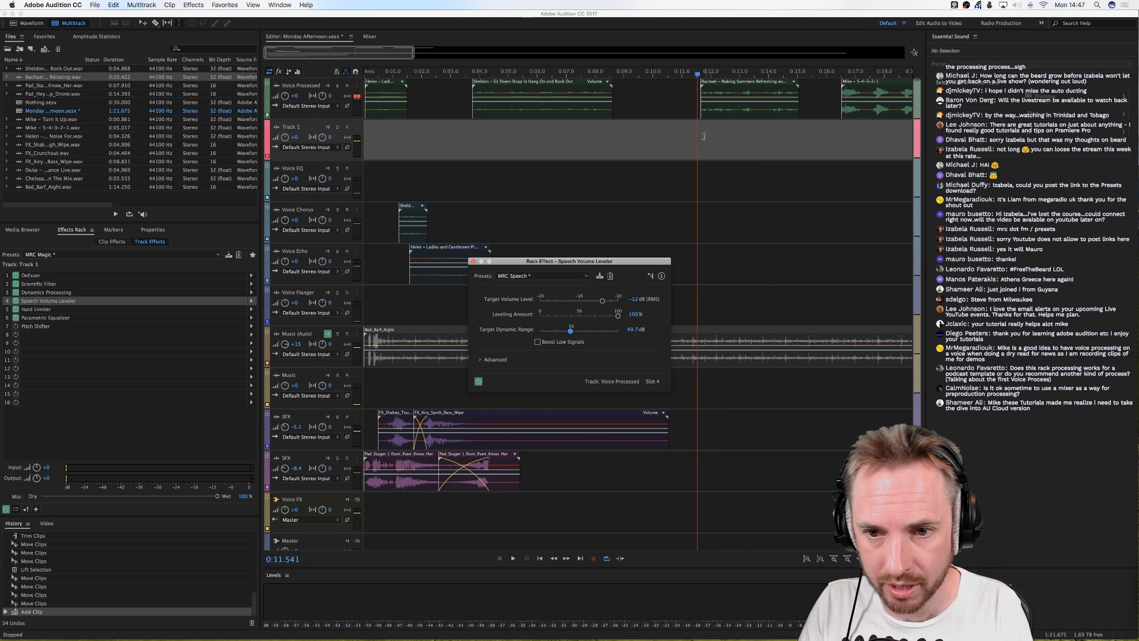
{"action": "left_click", "coordinate": [473, 261]}
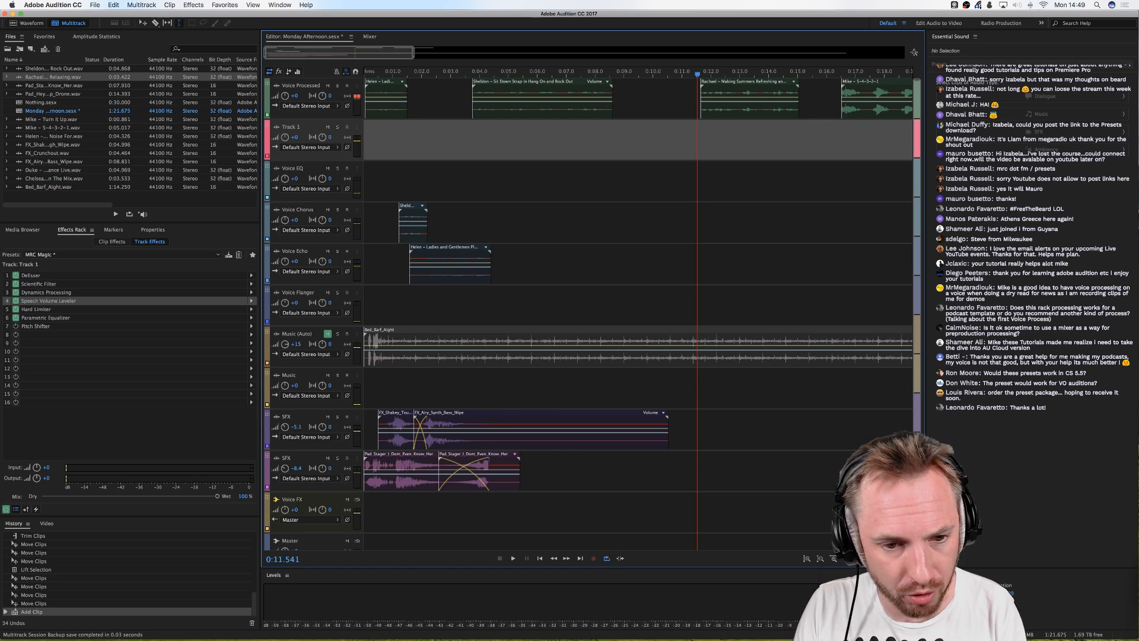
Step: Examine the device classes available for adding a control surface in the Control Surface preferences, and cancel without adding one
{"action": "left_click", "coordinate": [53, 5]}
{"action": "mouse_move", "coordinate": [59, 29]}
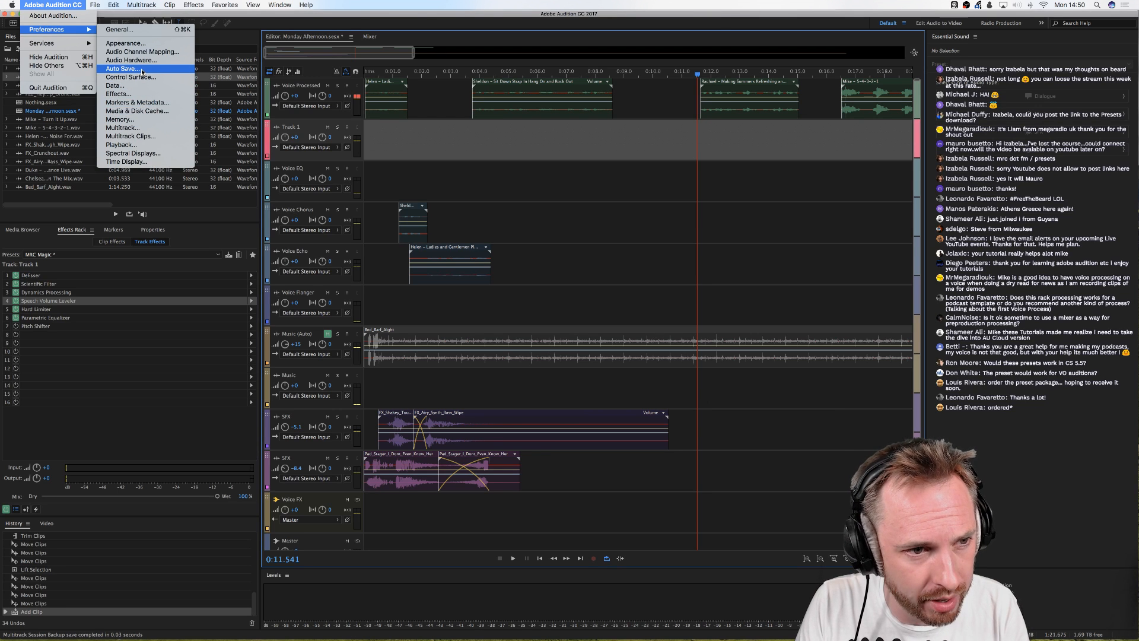
{"action": "left_click", "coordinate": [148, 77]}
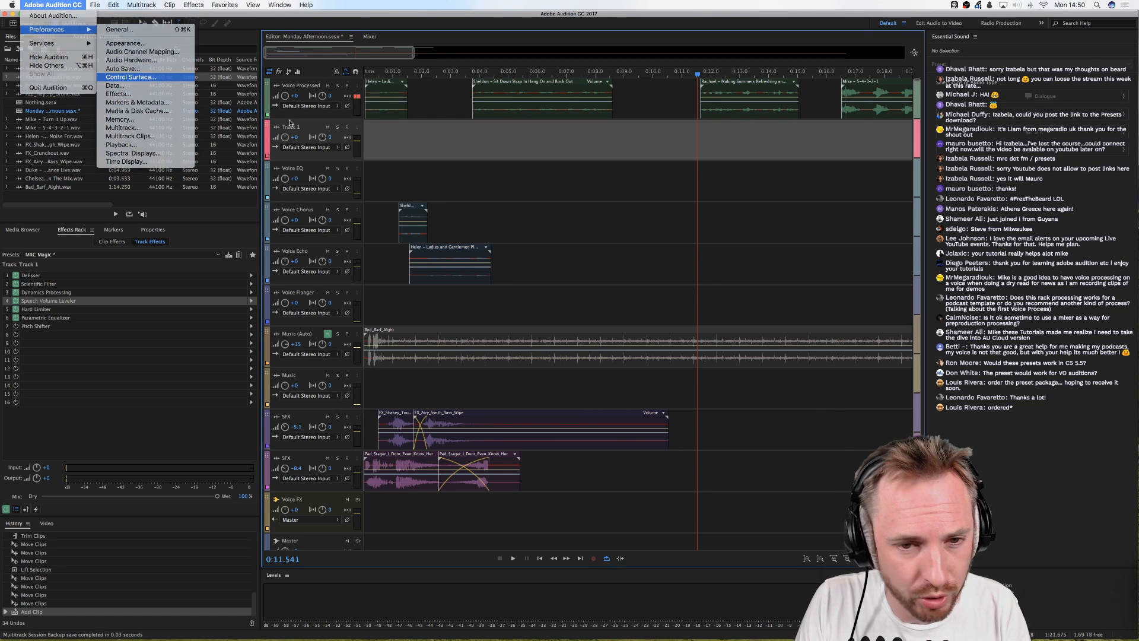
{"action": "left_click", "coordinate": [630, 332]}
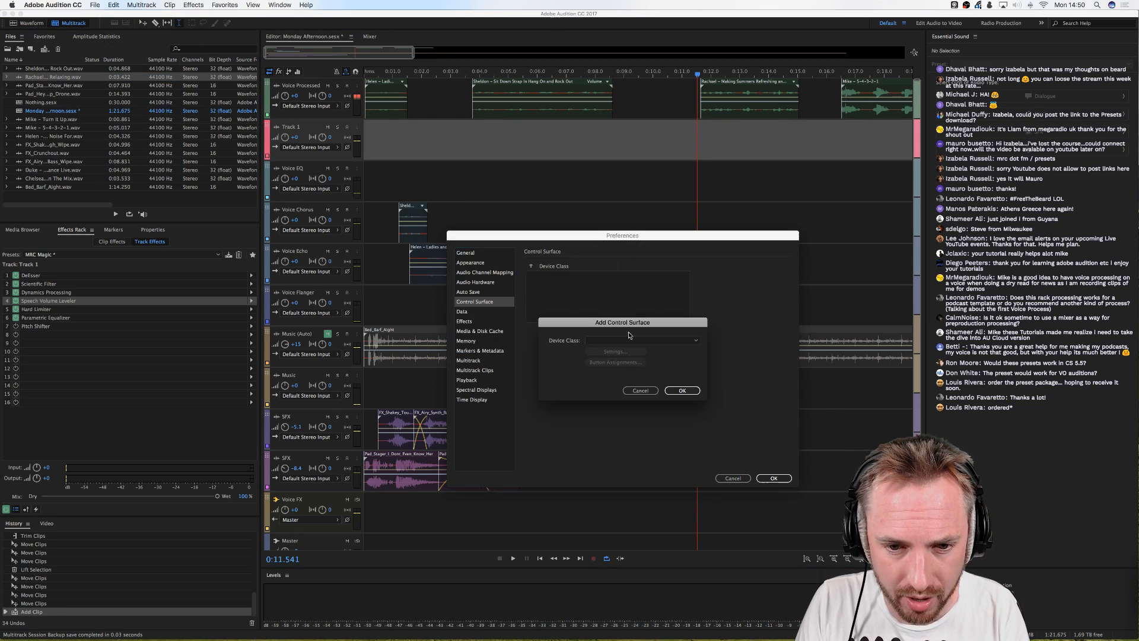
{"action": "left_click", "coordinate": [628, 340]}
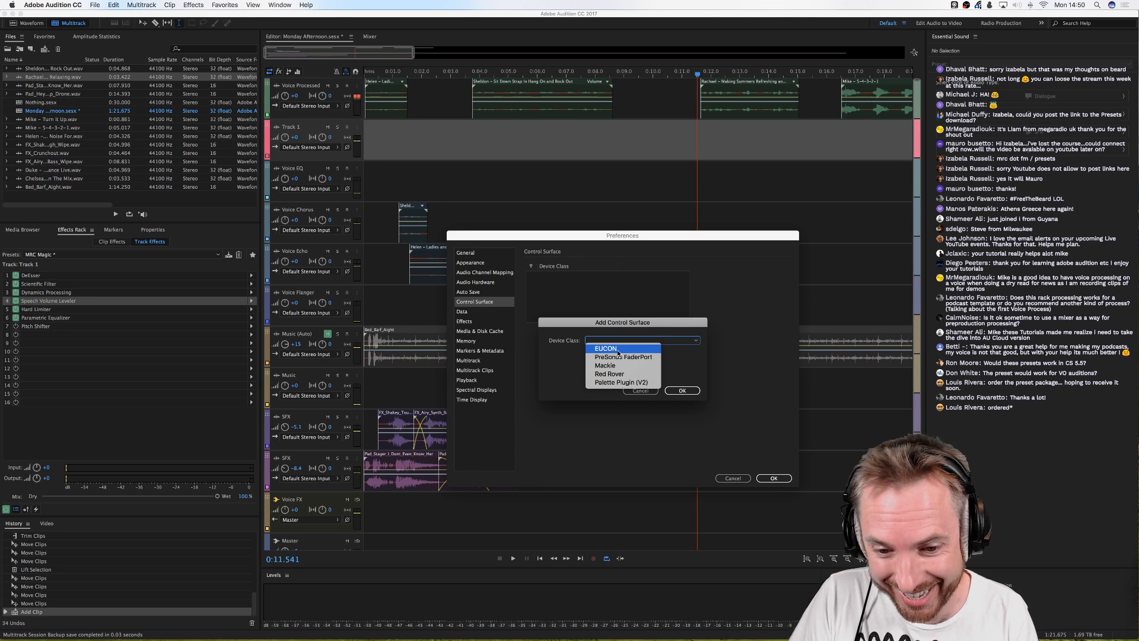
{"action": "left_click", "coordinate": [645, 394]}
{"action": "left_click", "coordinate": [643, 392]}
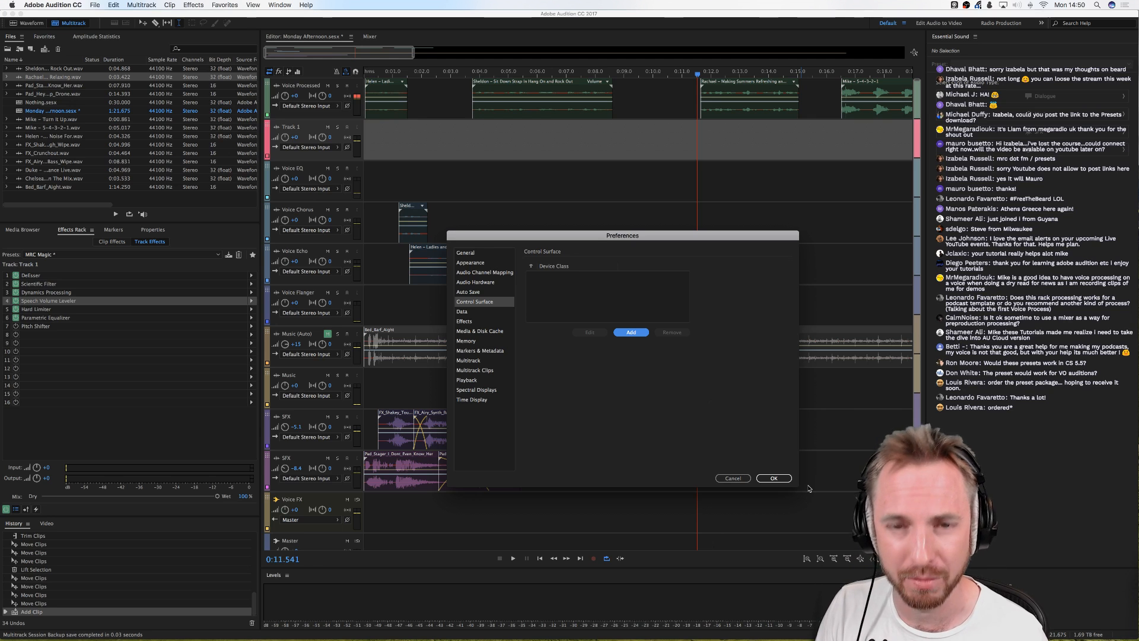
{"action": "left_click", "coordinate": [733, 478]}
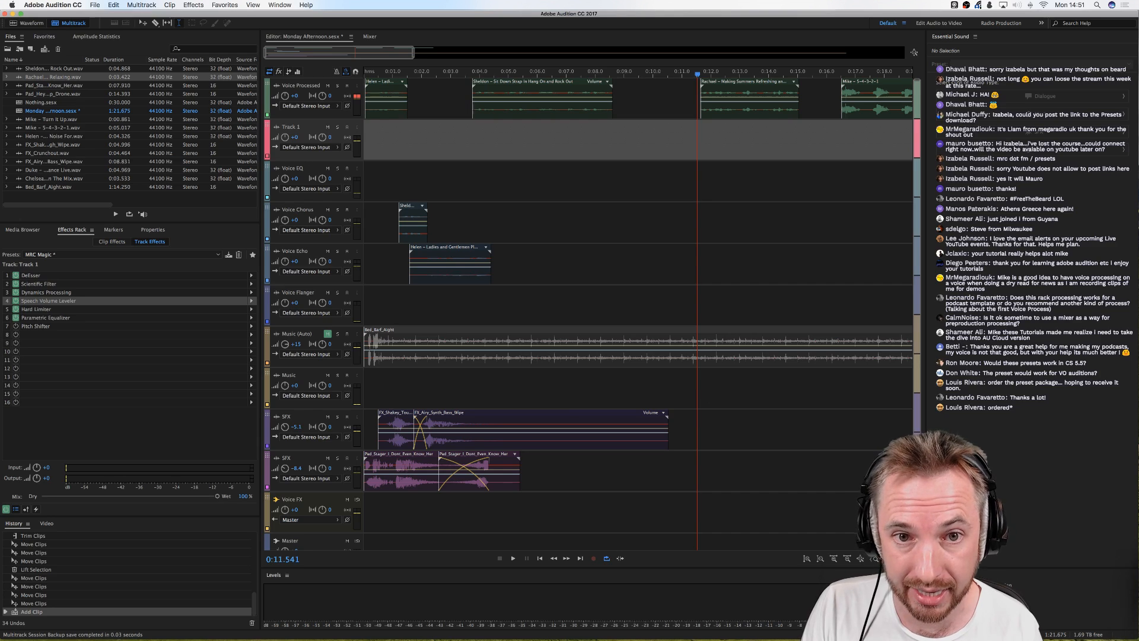
Step: Switch to Chrome to review the presets package contents, bonuses and compatibility notes, and return to Audition
{"action": "left_click", "coordinate": [323, 620]}
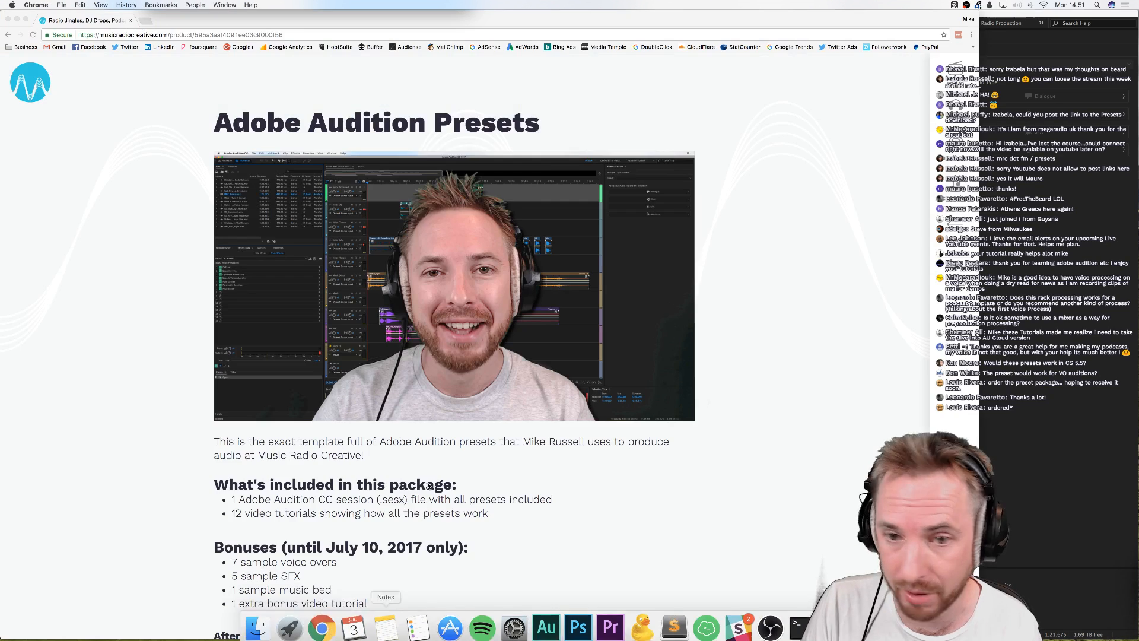
{"action": "scroll", "coordinate": [763, 329], "scroll_direction": "down", "scroll_amount": 5}
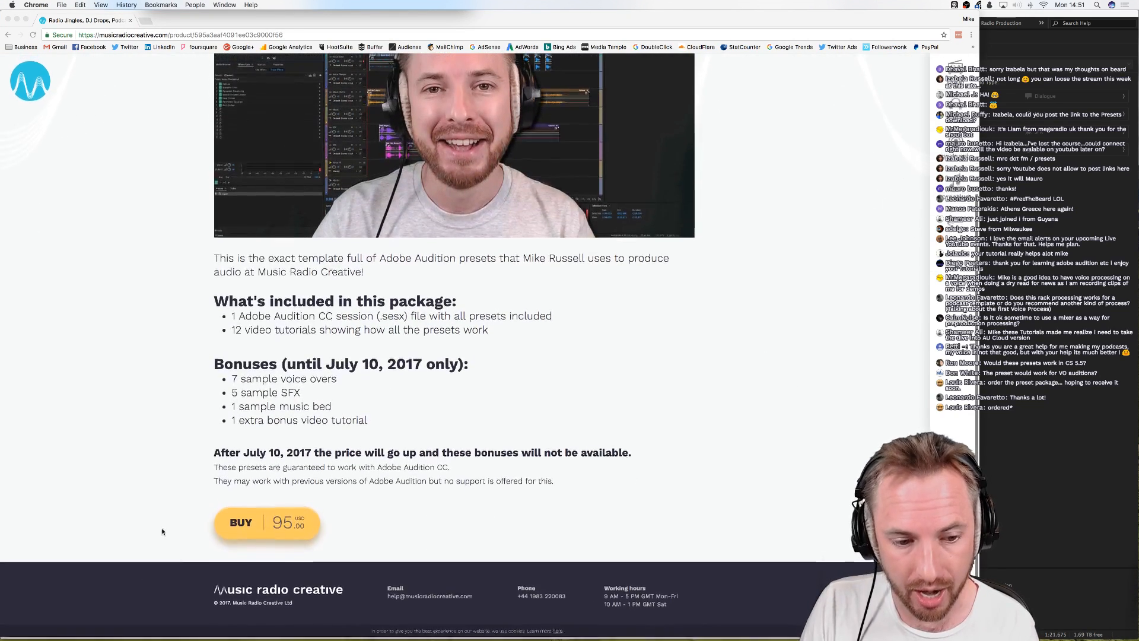
{"action": "scroll", "coordinate": [751, 452], "scroll_direction": "up", "scroll_amount": 5}
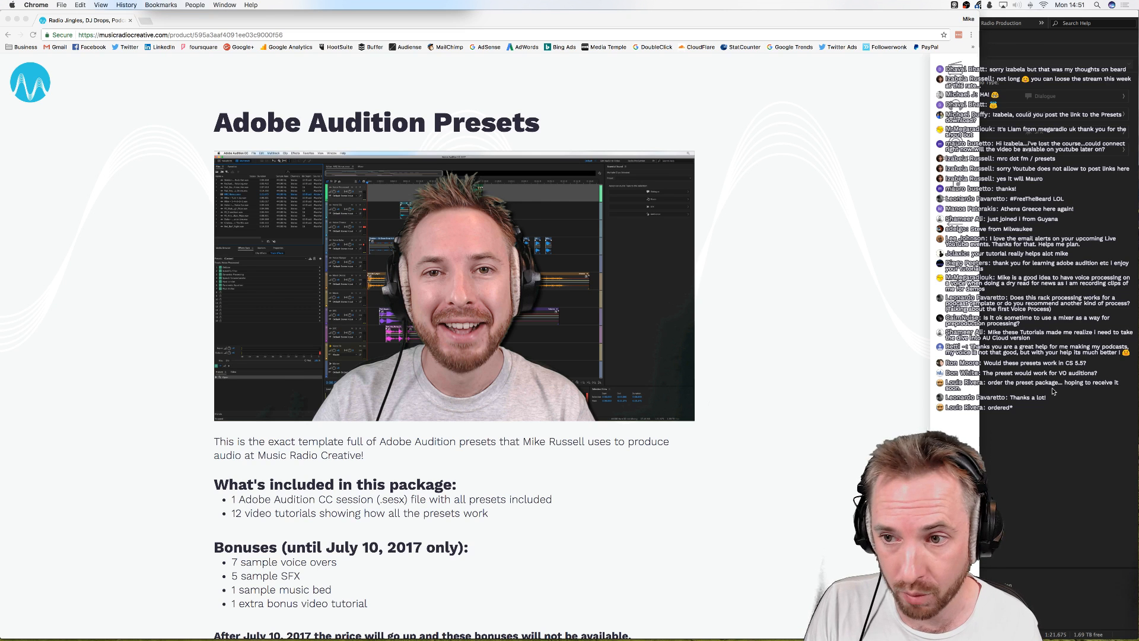
{"action": "key", "text": "super+Tab"}
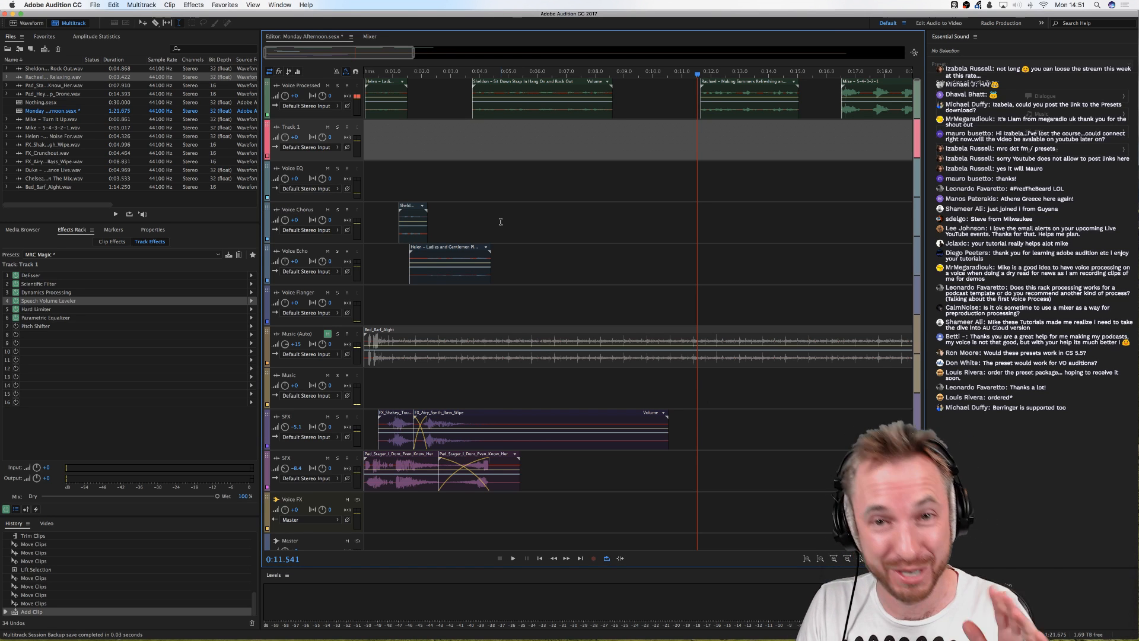
{"action": "left_click", "coordinate": [457, 174]}
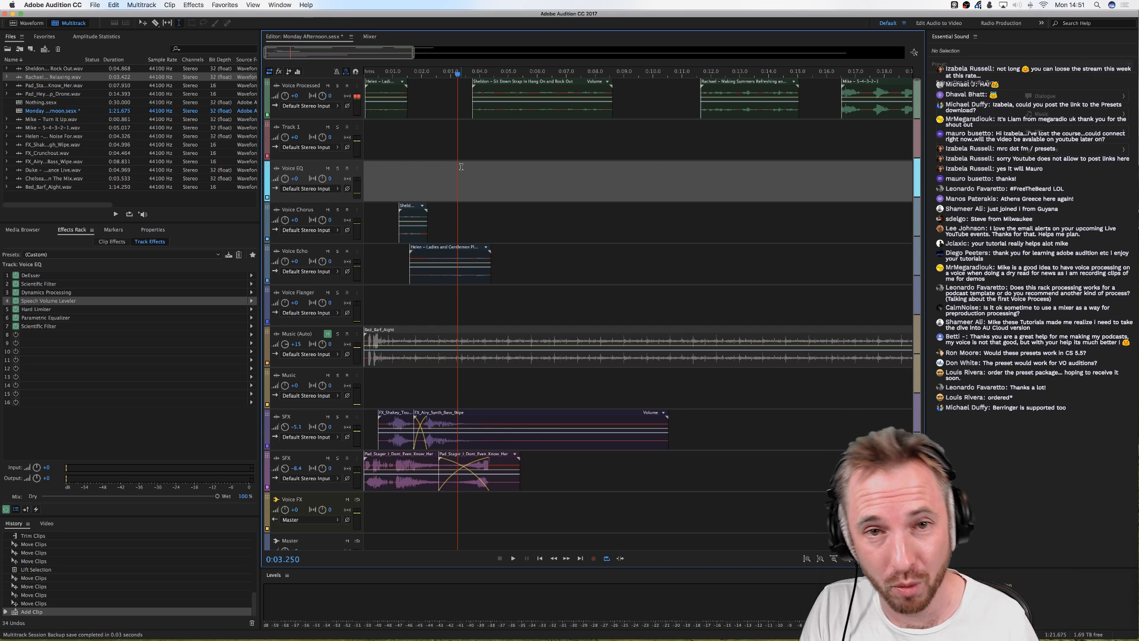
{"action": "left_click", "coordinate": [631, 137]}
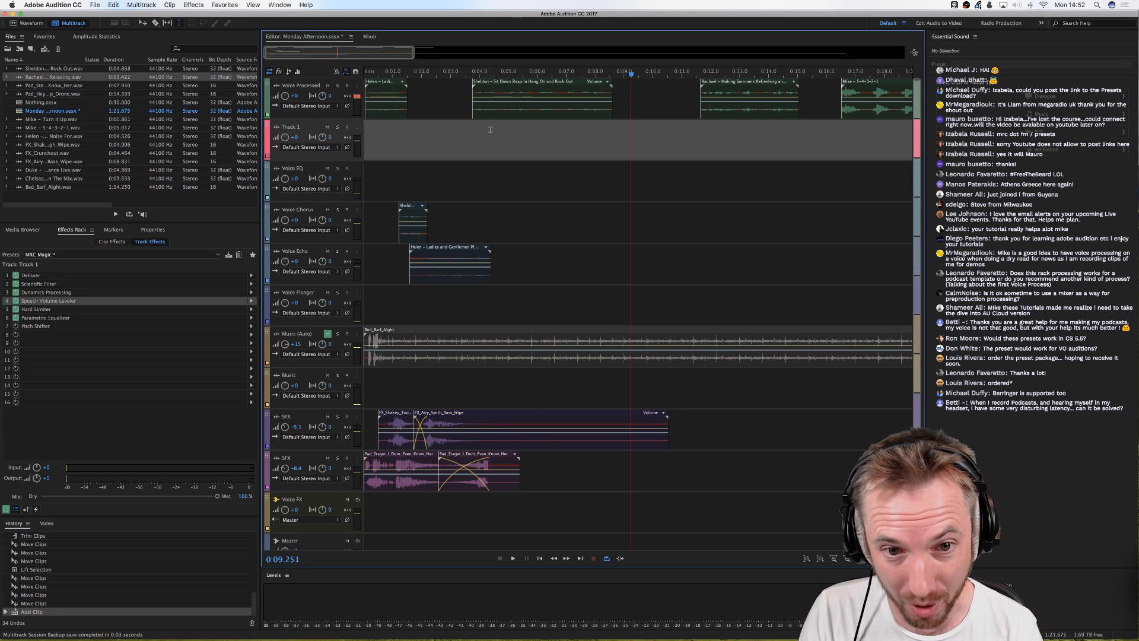
Step: Move the Sit Down Strap In clip on the Voice Processed track to about 5.9 s
{"action": "left_click_drag", "start_coordinate": [489, 112], "coordinate": [539, 117]}
{"action": "left_click", "coordinate": [509, 254]}
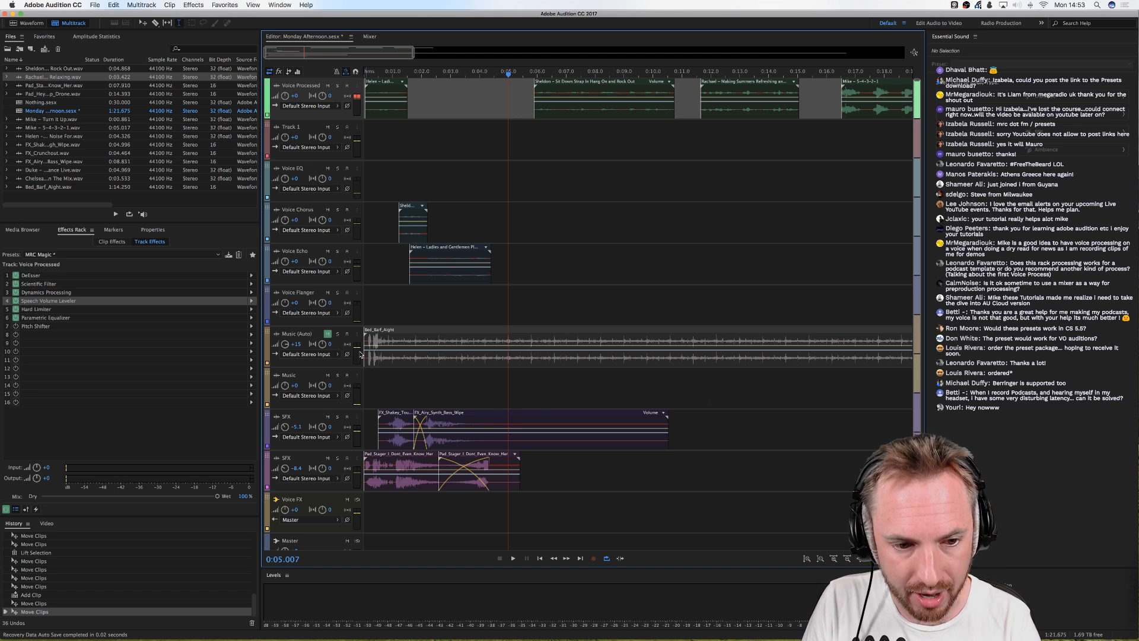
Step: Unmute the Music (Auto) track and shift the opening group of voice, music and SFX clips about 0.7 s later
{"action": "left_click", "coordinate": [327, 336]}
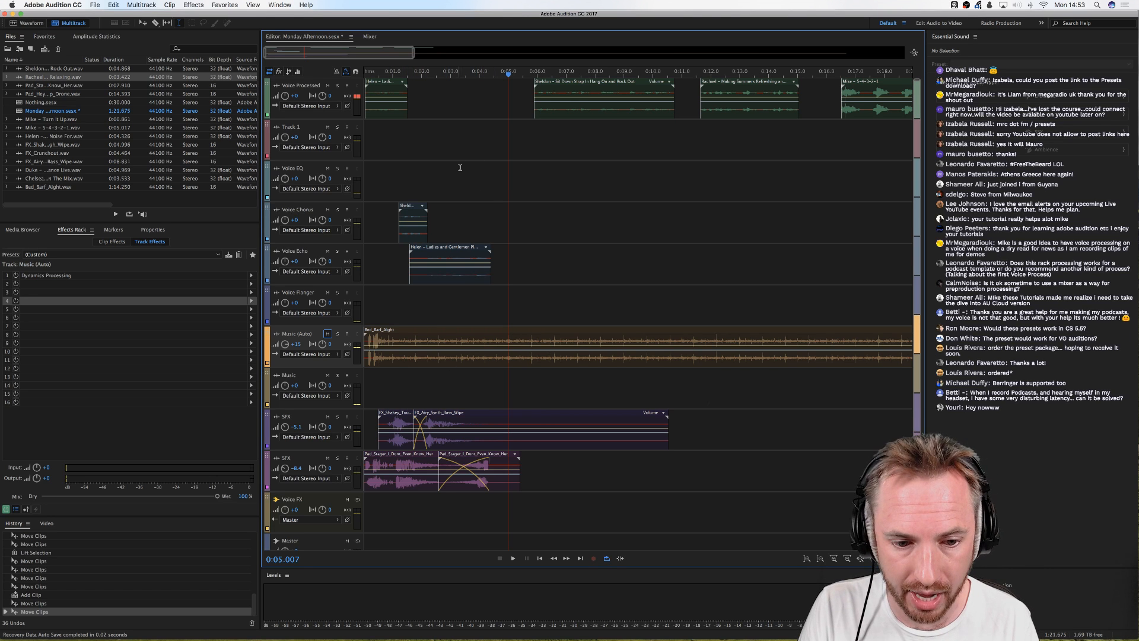
{"action": "left_click_drag", "start_coordinate": [382, 112], "coordinate": [477, 483]}
{"action": "left_click", "coordinate": [410, 394]}
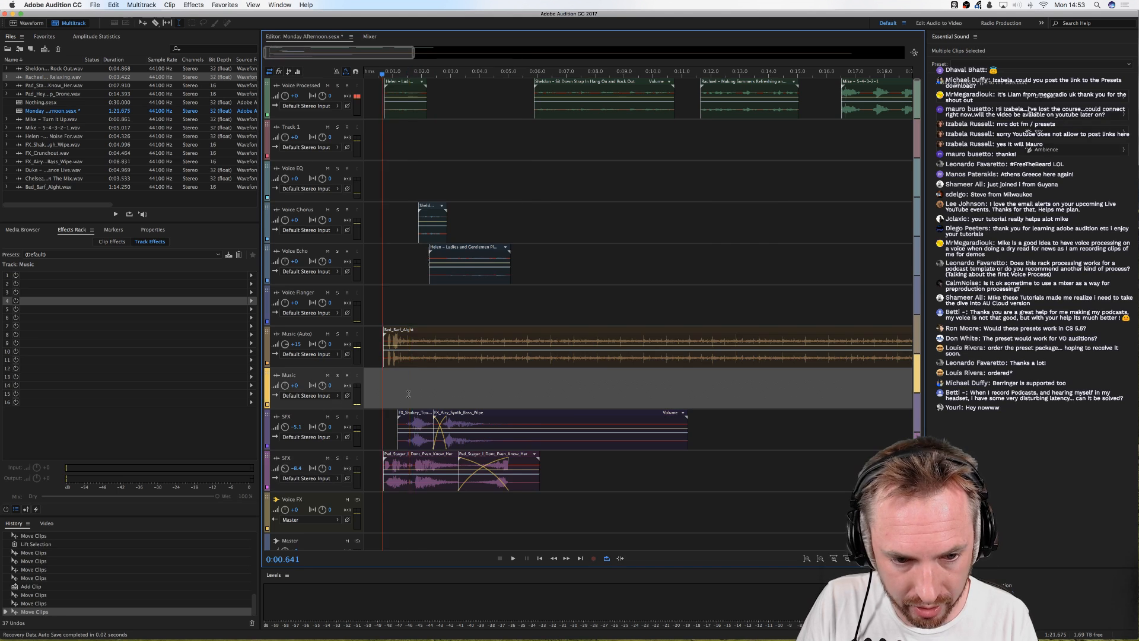
{"action": "left_click", "coordinate": [385, 388]}
{"action": "left_click", "coordinate": [375, 351]}
{"action": "left_click", "coordinate": [373, 395]}
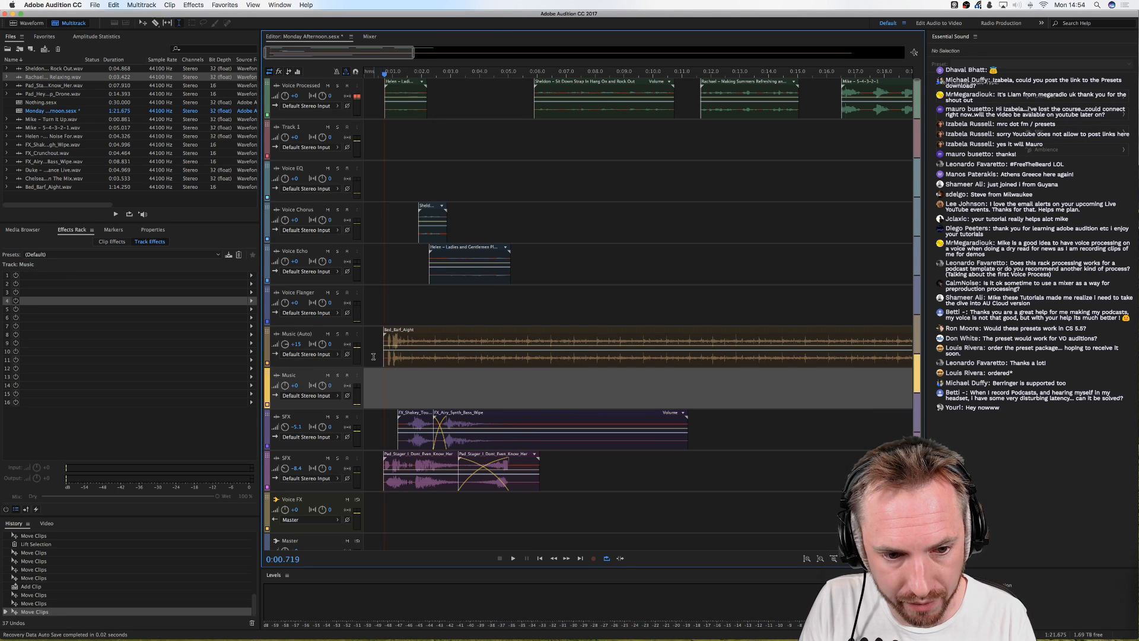
Step: Move the Bed_Barf_Aight clip earlier to about 0.35 s and set the Music (Auto) track volume to 0
{"action": "left_click", "coordinate": [290, 364]}
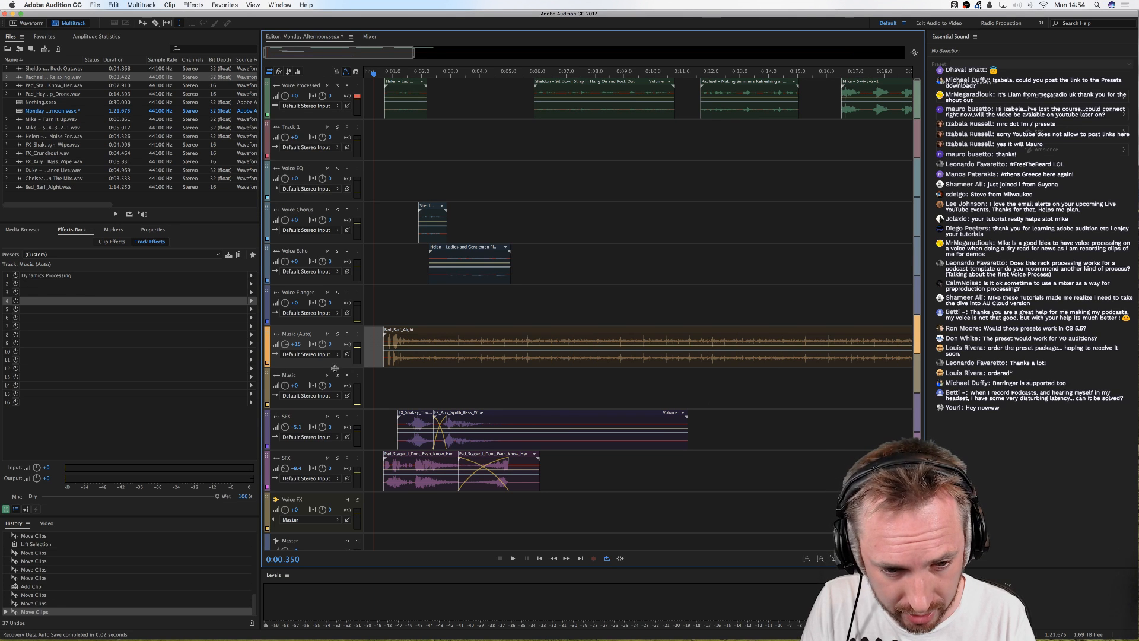
{"action": "left_click_drag", "start_coordinate": [390, 360], "coordinate": [384, 373]}
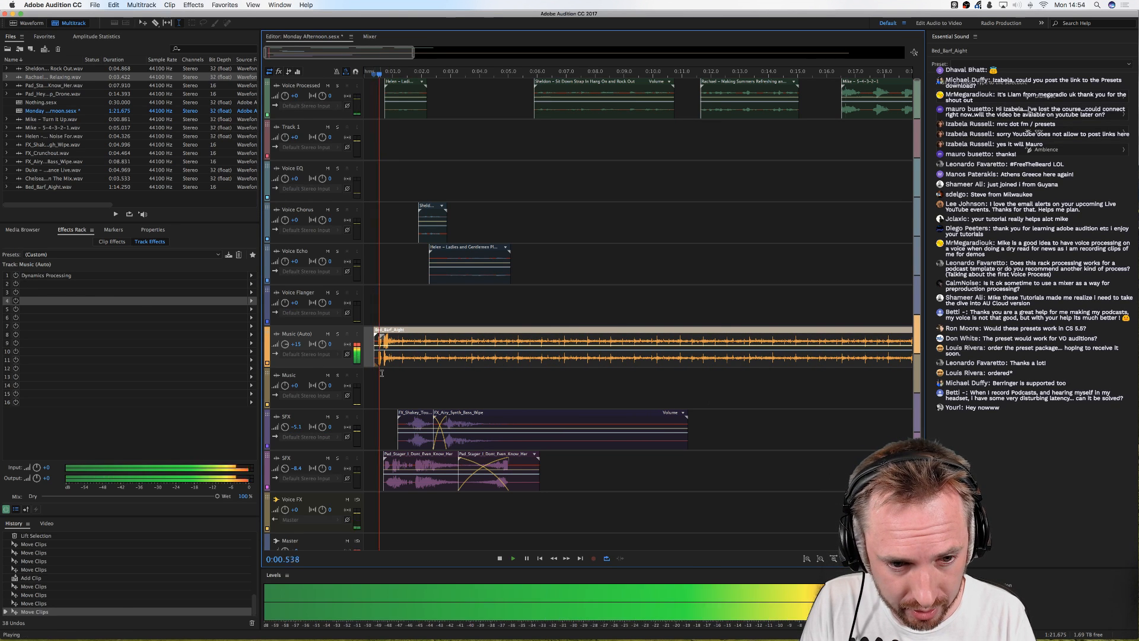
{"action": "left_click", "coordinate": [295, 345]}
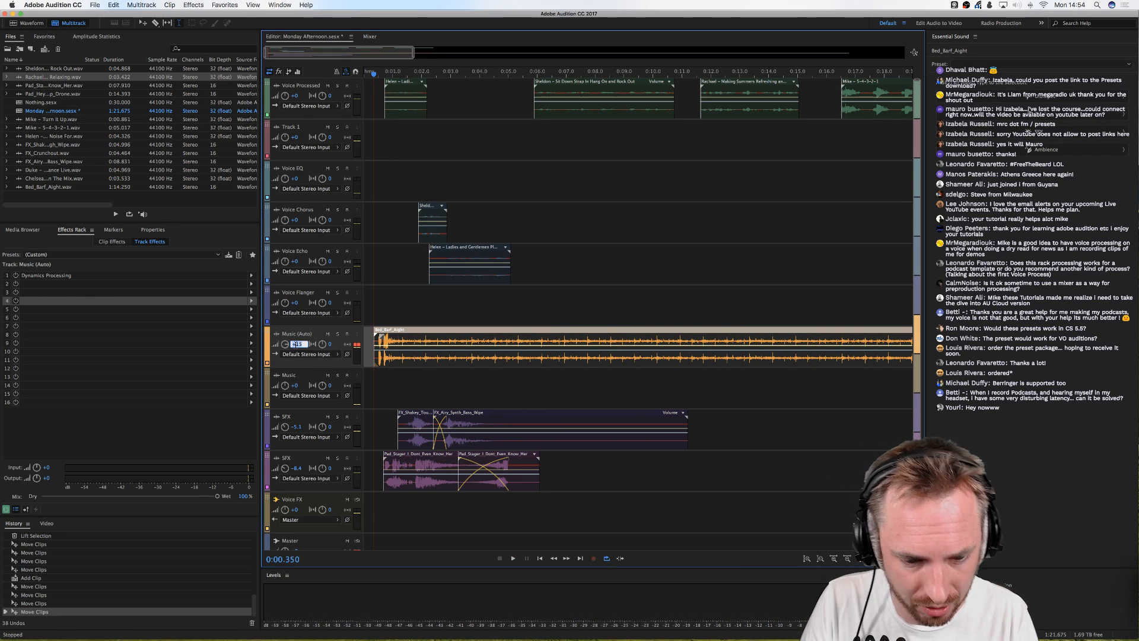
{"action": "type", "text": "0"}
{"action": "key", "text": "Return"}
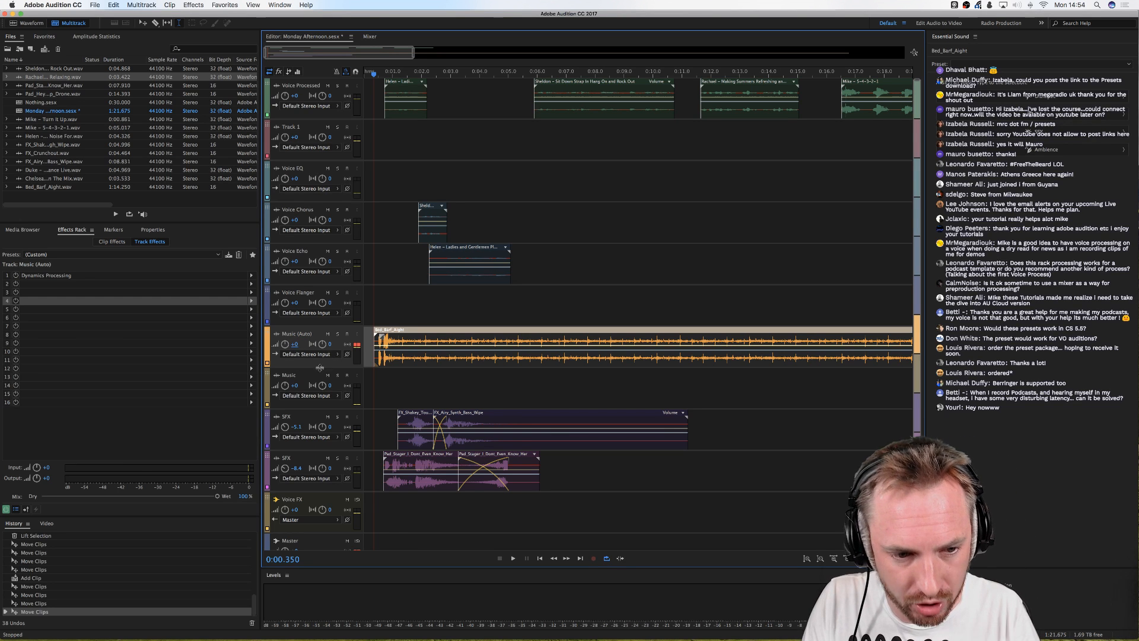
{"action": "key", "text": "space"}
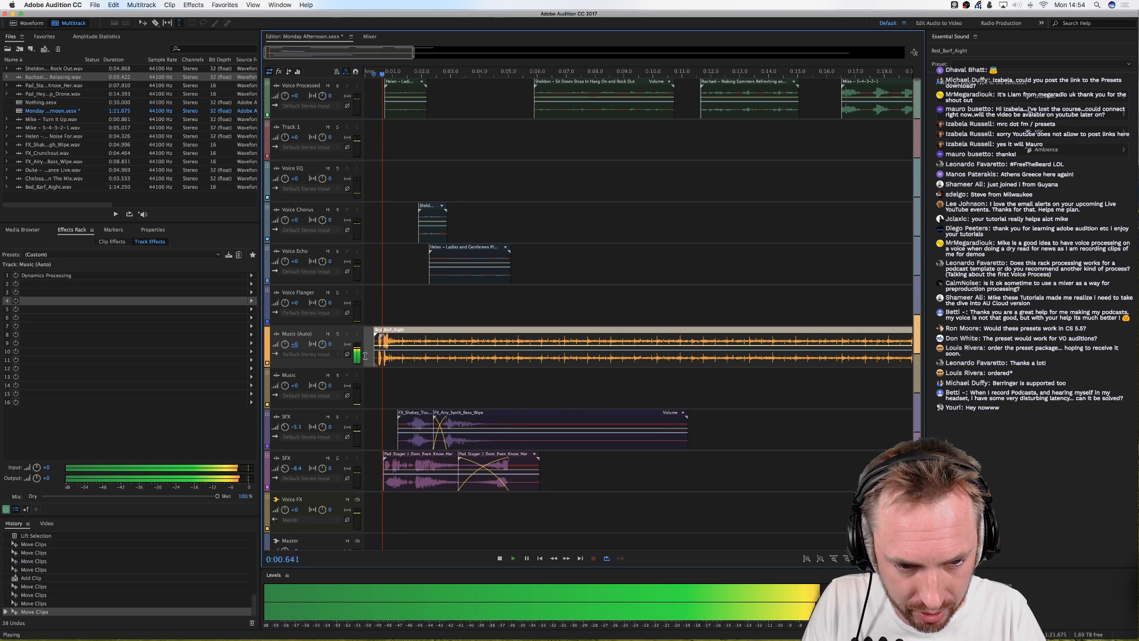
{"action": "key", "text": "space"}
Step: Move the Bed_Barf_Aight clip to the very start of the session and play the opening mix
{"action": "left_click_drag", "start_coordinate": [412, 358], "coordinate": [406, 361]}
{"action": "right_click", "coordinate": [407, 363]}
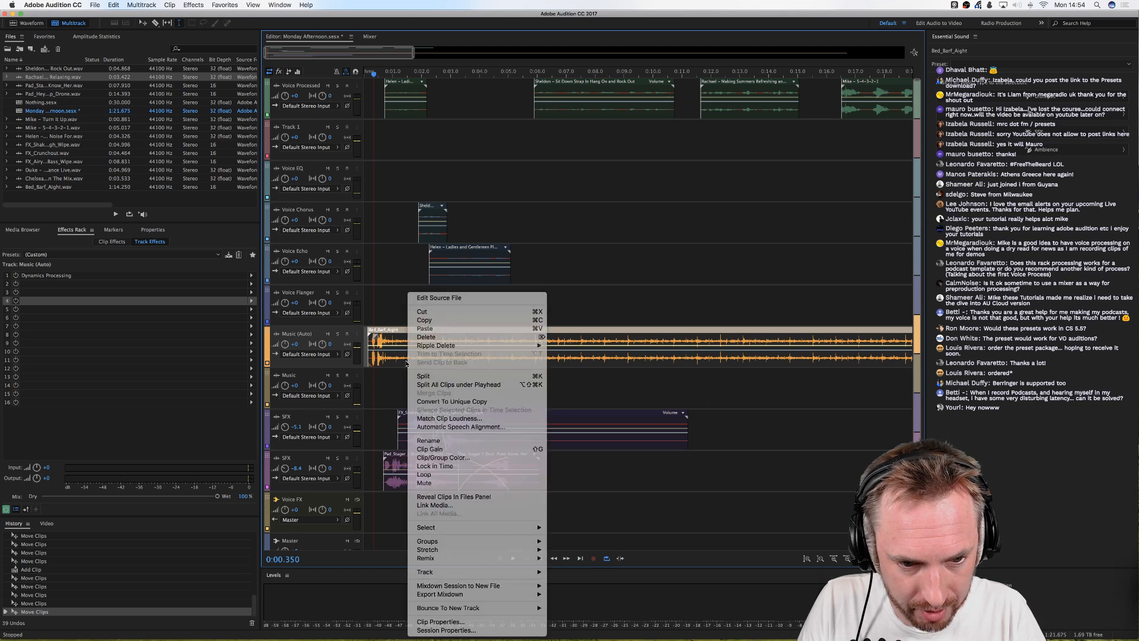
{"action": "left_click", "coordinate": [399, 362]}
{"action": "key", "text": "space"}
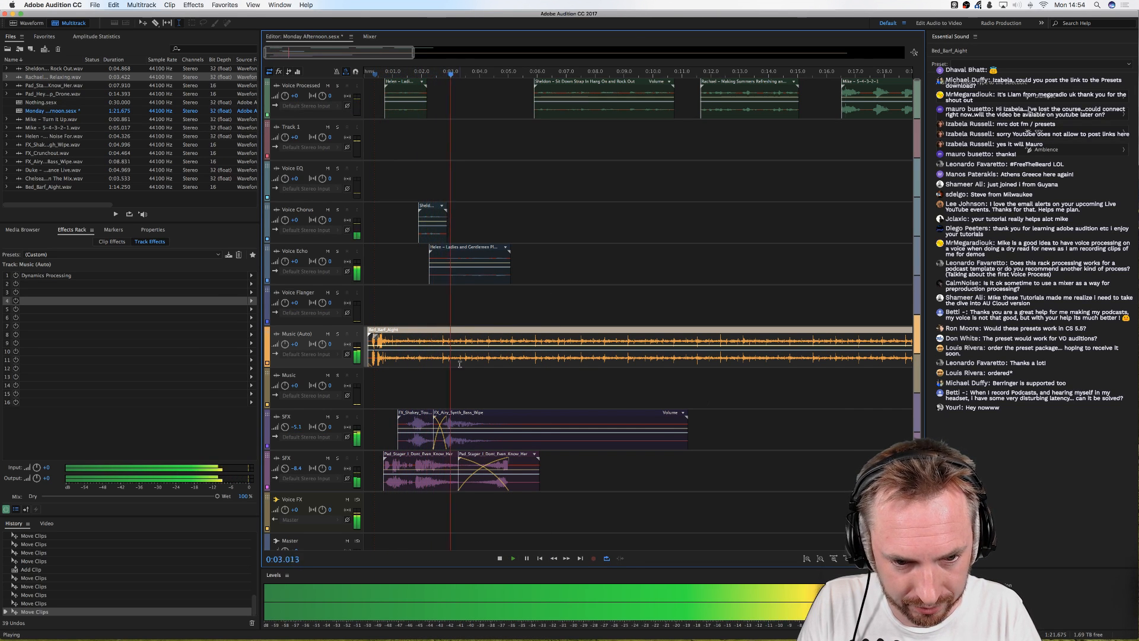
{"action": "key", "text": "space"}
{"action": "left_click", "coordinate": [509, 366]}
{"action": "key", "text": "space"}
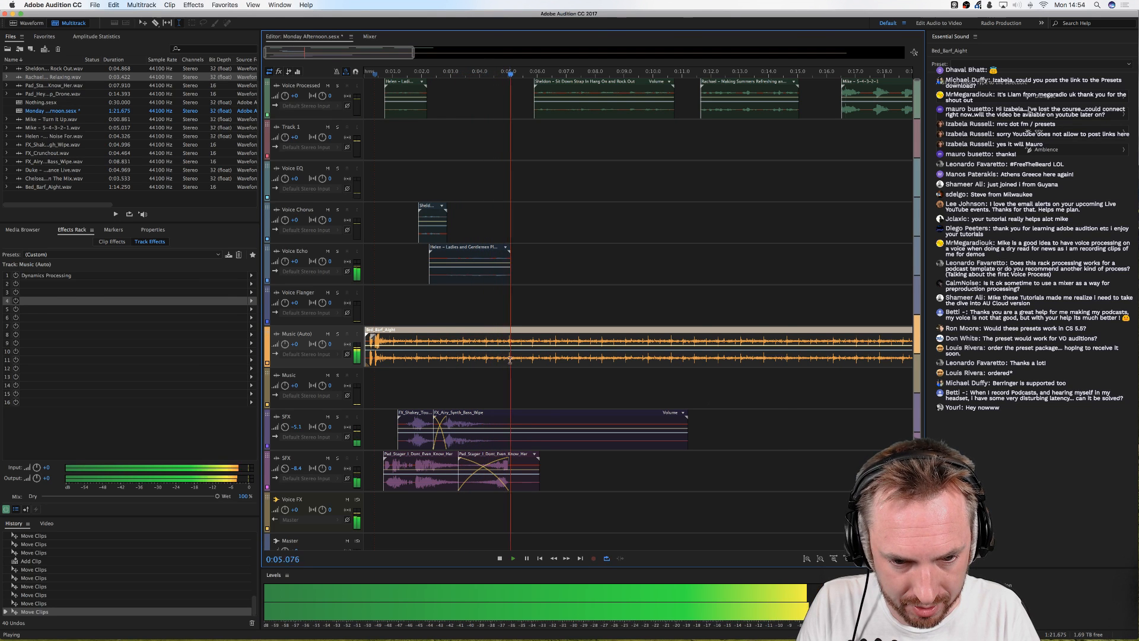
{"action": "key", "text": "space"}
Step: Cut the middle out of the music bed from about 5 s, join its ending to the opening section, and delete the leftover audio
{"action": "left_click_drag", "start_coordinate": [510, 363], "coordinate": [785, 356]}
{"action": "key", "text": "Delete"}
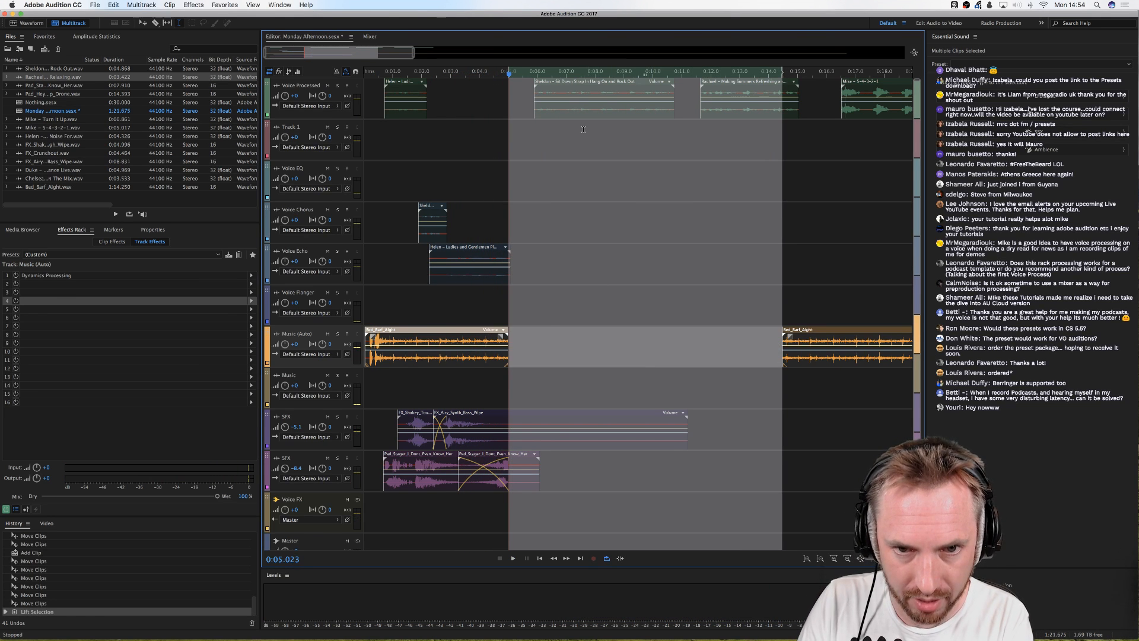
{"action": "key", "text": "minus"}
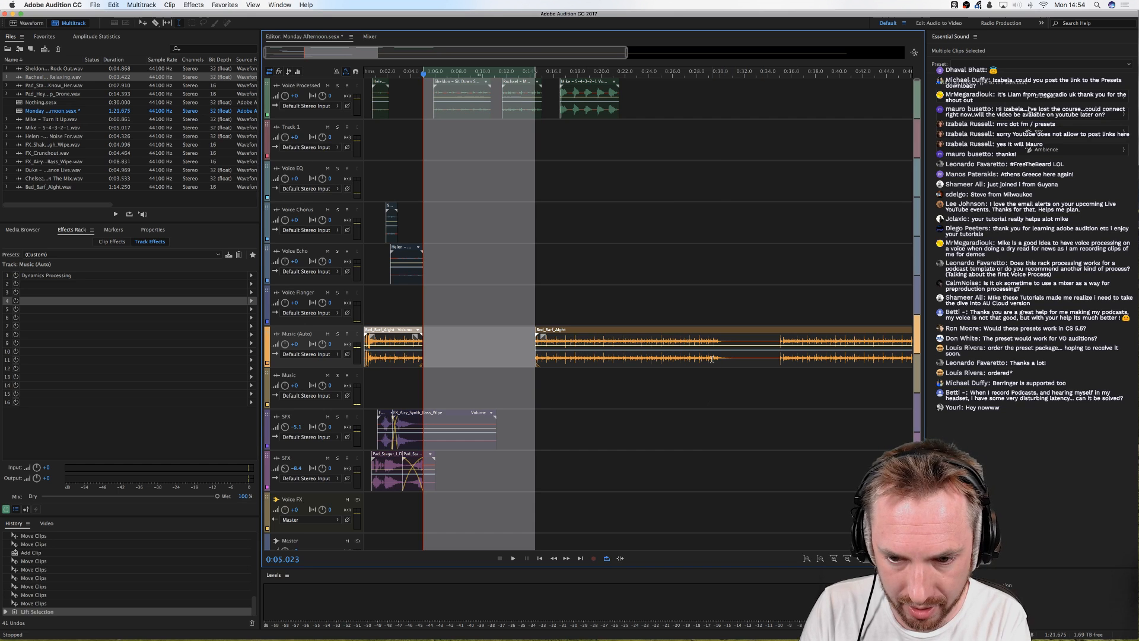
{"action": "left_click_drag", "start_coordinate": [712, 359], "coordinate": [493, 351]}
{"action": "key", "text": "Delete"}
{"action": "left_click", "coordinate": [580, 377]}
{"action": "left_click_drag", "start_coordinate": [777, 361], "coordinate": [459, 372]}
{"action": "key", "text": "Delete"}
{"action": "left_click", "coordinate": [820, 357]}
{"action": "key", "text": "Delete"}
Step: Move the three later clips on the Voice Processed track so that they start at about 14.7 s
{"action": "left_click", "coordinate": [396, 381]}
{"action": "key", "text": "space"}
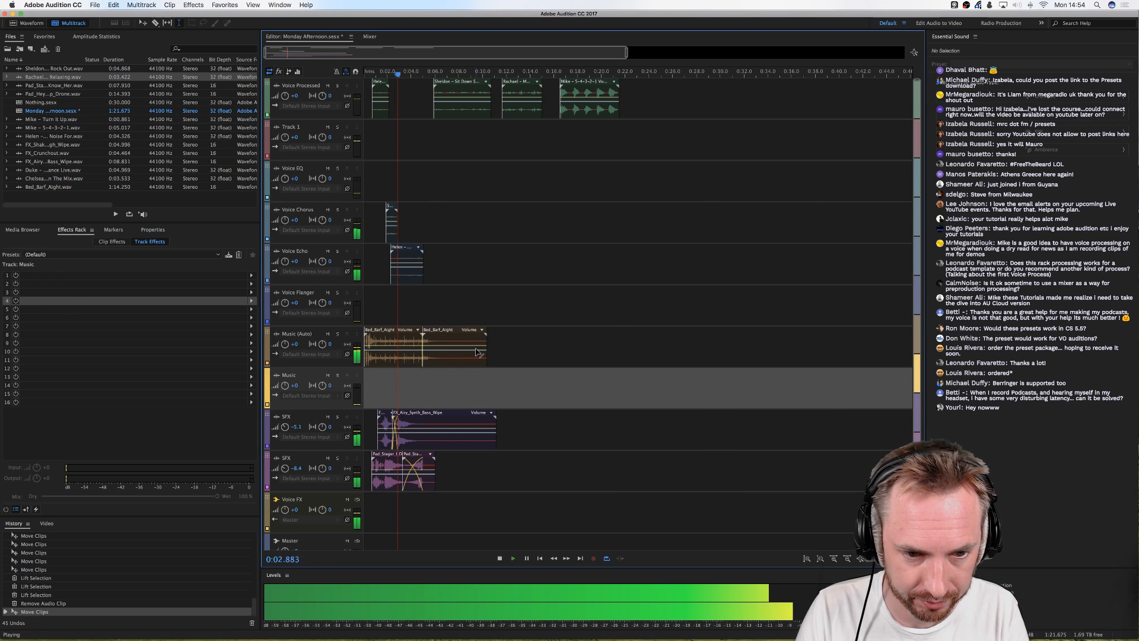
{"action": "left_click_drag", "start_coordinate": [476, 107], "coordinate": [573, 114]}
{"action": "key", "text": "space"}
Step: Play the opening of the session from the first voice clip to check how it leads in
{"action": "left_click", "coordinate": [411, 92]}
{"action": "left_click_drag", "start_coordinate": [392, 82], "coordinate": [364, 89]}
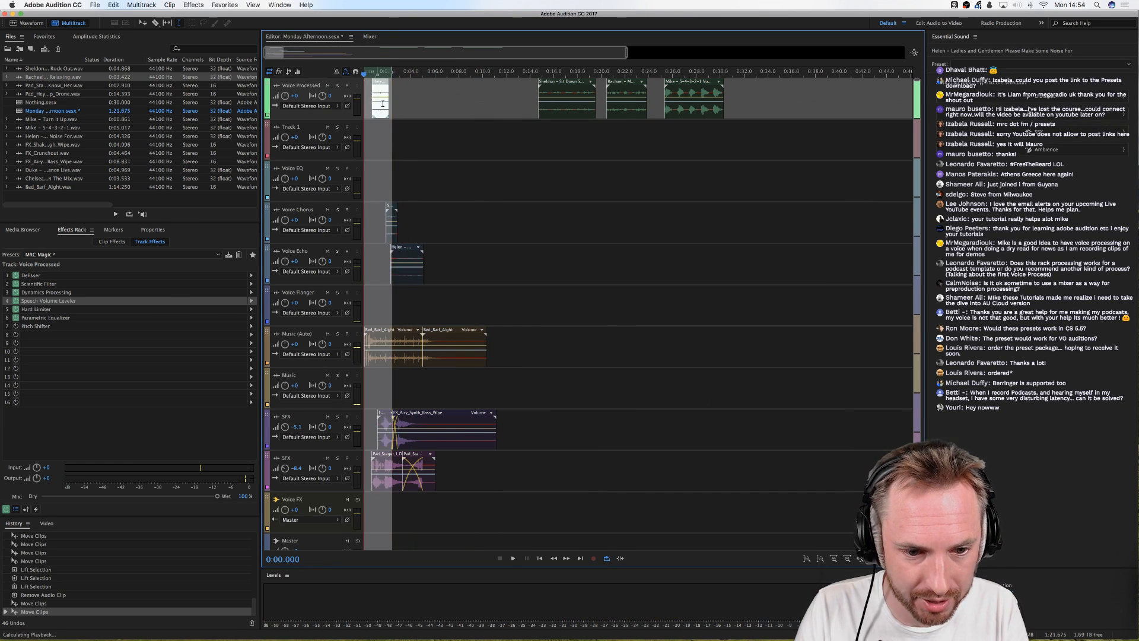
{"action": "key", "text": "space"}
{"action": "key", "text": "space"}
{"action": "left_click", "coordinate": [413, 94]}
{"action": "left_click", "coordinate": [365, 131]}
{"action": "key", "text": "space"}
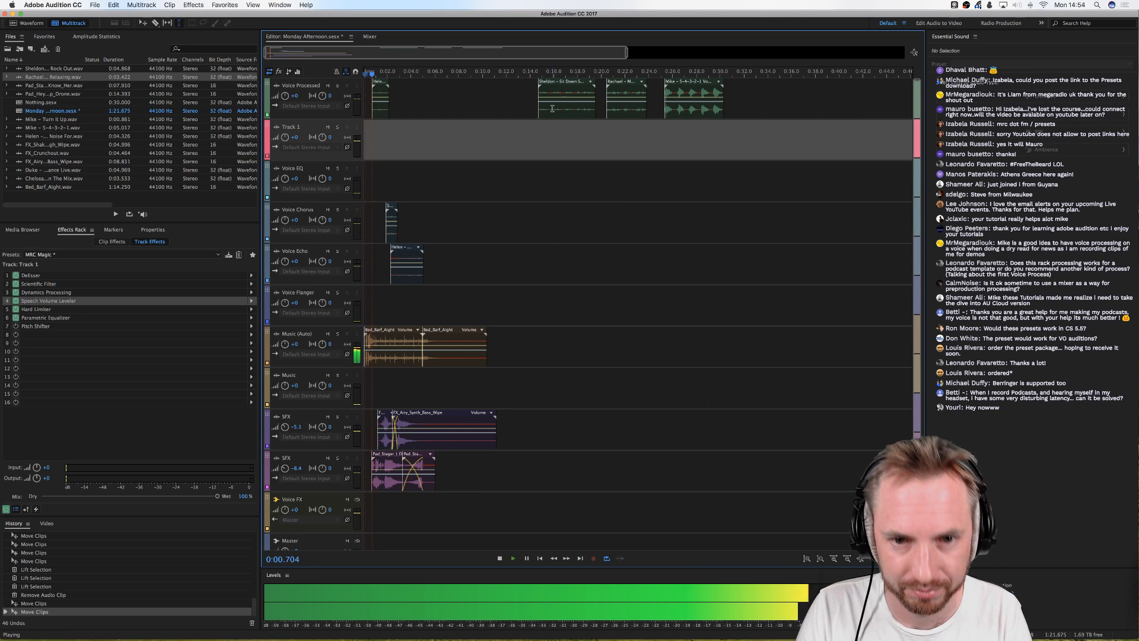
Step: Cut the Sit Down Strap In clip down to about its first second and play the session from the start
{"action": "left_click_drag", "start_coordinate": [550, 101], "coordinate": [600, 106]}
{"action": "key", "text": "Delete"}
{"action": "left_click", "coordinate": [578, 137]}
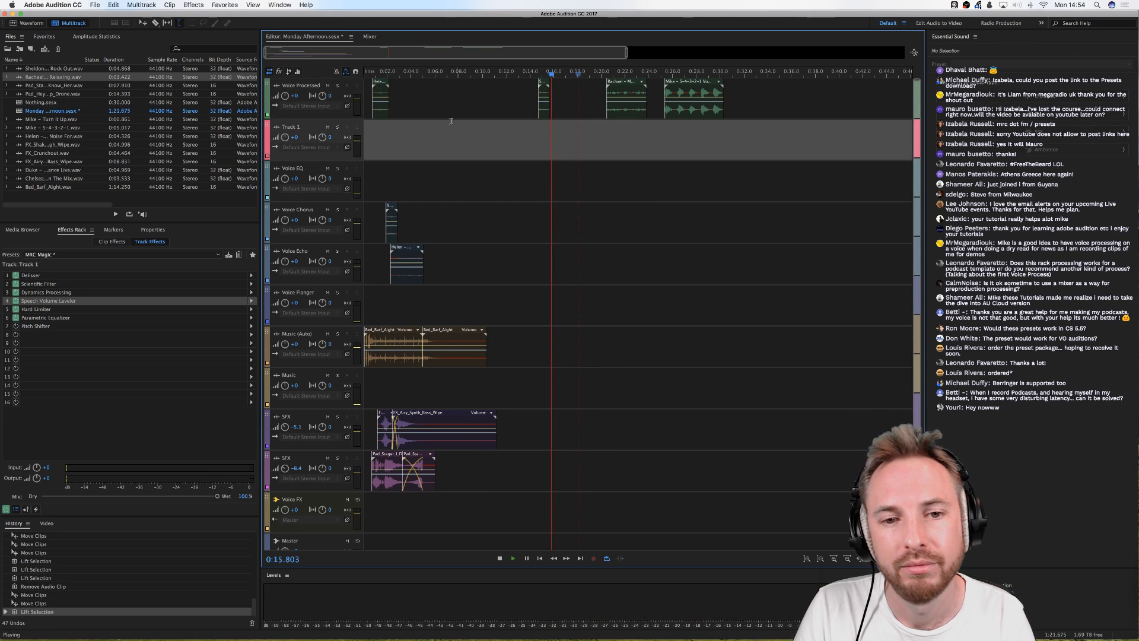
{"action": "key", "text": "space"}
{"action": "key", "text": "space"}
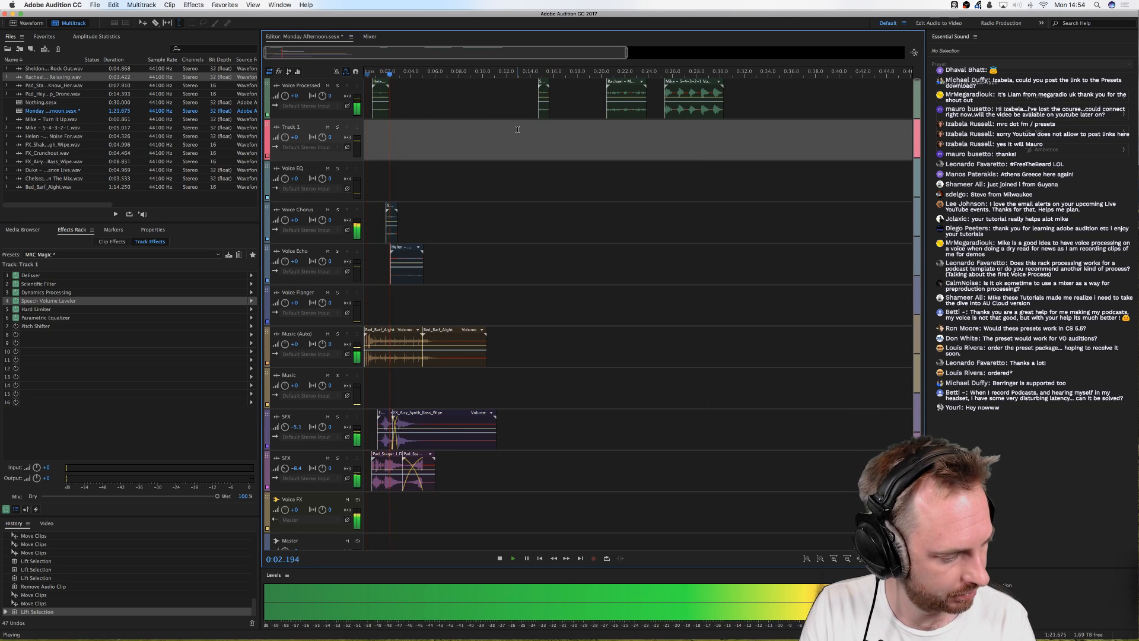
{"action": "scroll", "coordinate": [369, 74], "scroll_direction": "up", "scroll_amount": 1}
{"action": "scroll", "coordinate": [369, 74], "scroll_direction": "up", "scroll_amount": 2}
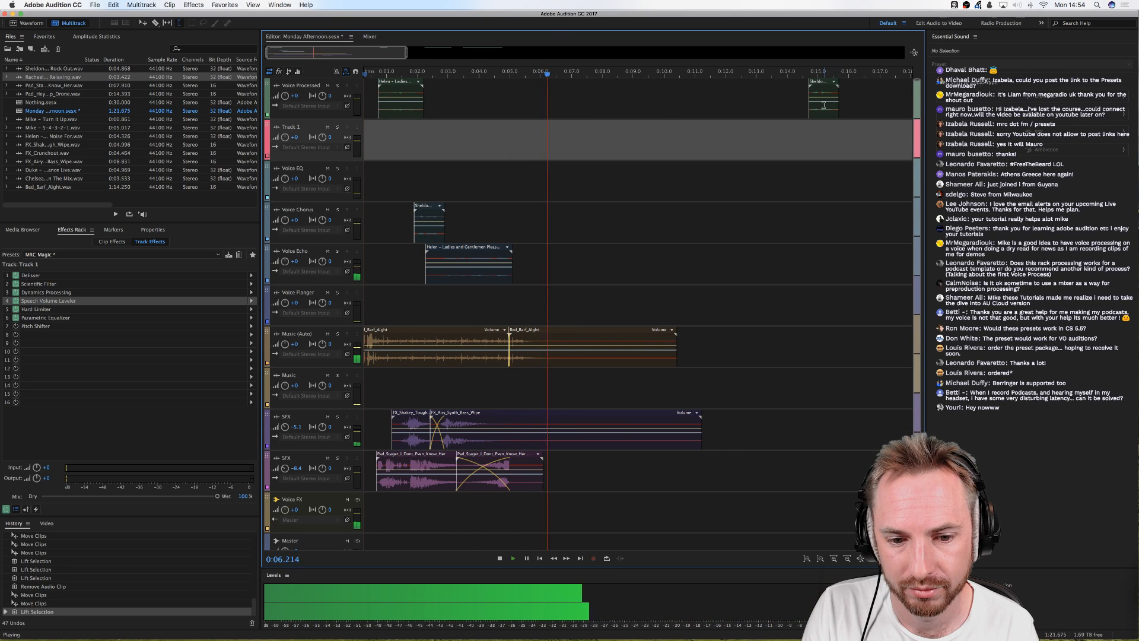
Step: Move the shortened Sit Down clip to the Voice Flanger track at about 5.5 s and play it
{"action": "key", "text": "space"}
{"action": "left_click_drag", "start_coordinate": [823, 105], "coordinate": [537, 314]}
{"action": "left_click", "coordinate": [488, 306]}
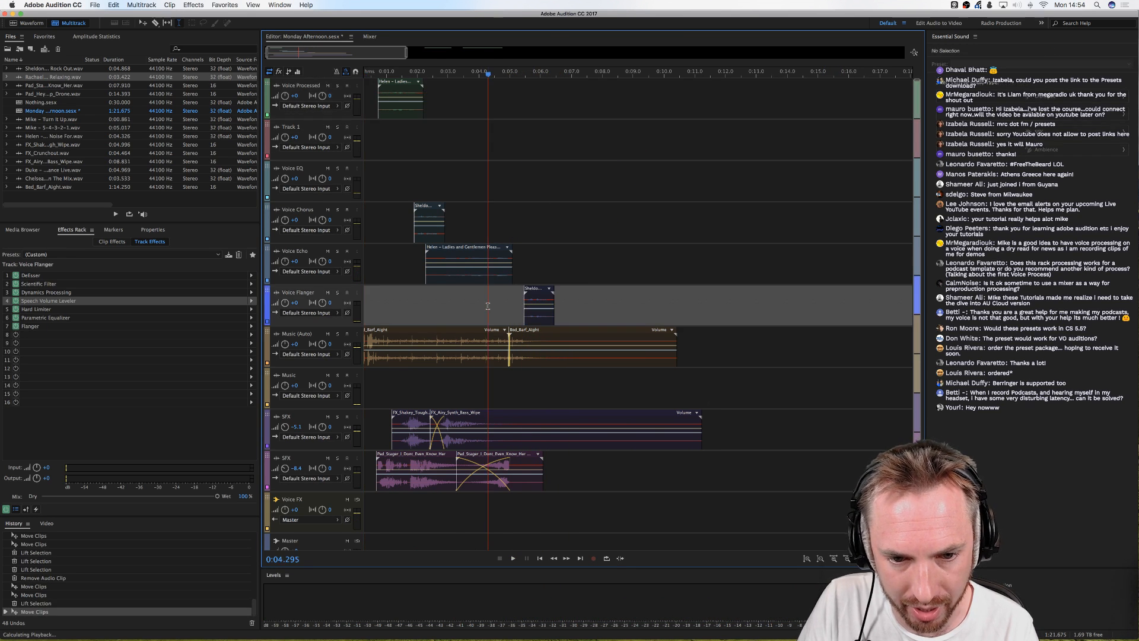
{"action": "key", "text": "space"}
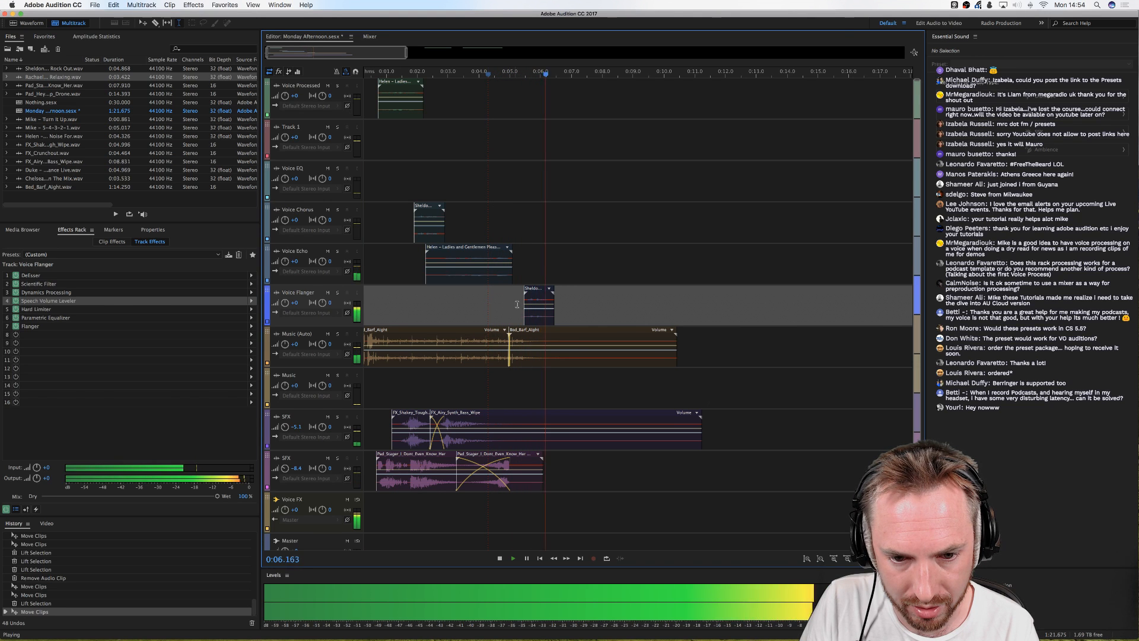
{"action": "key", "text": "space"}
Step: Extend the Voice Flanger clip to reveal more speech, cut out the unwanted part, and place the remainder at about 5.4 s
{"action": "left_click_drag", "start_coordinate": [553, 313], "coordinate": [724, 314]}
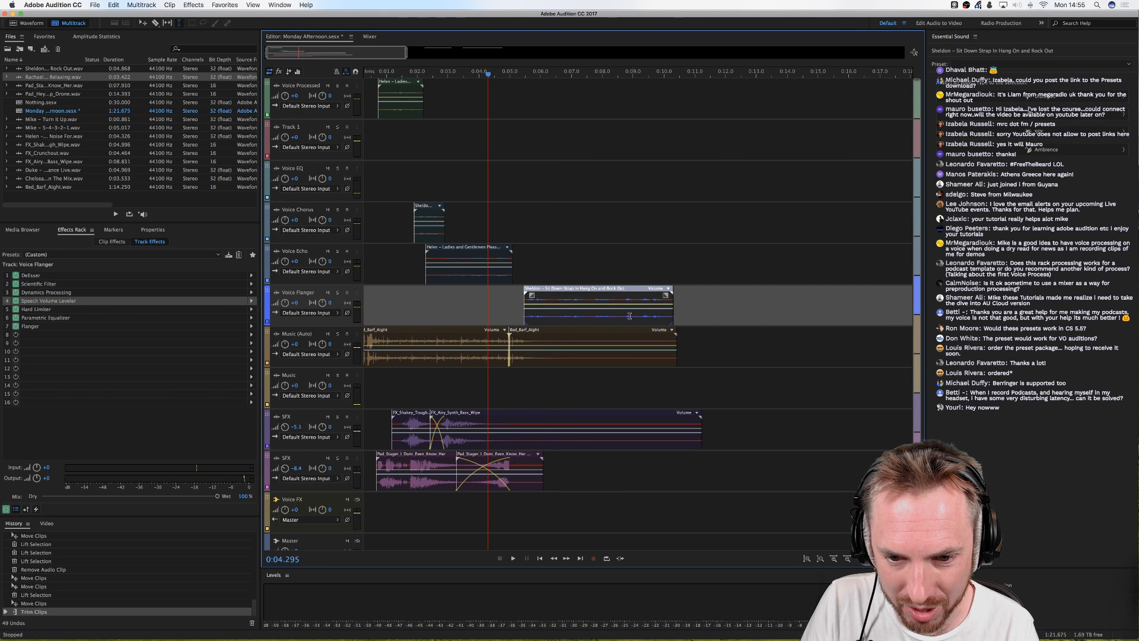
{"action": "left_click_drag", "start_coordinate": [622, 314], "coordinate": [542, 317]}
{"action": "key", "text": "Delete"}
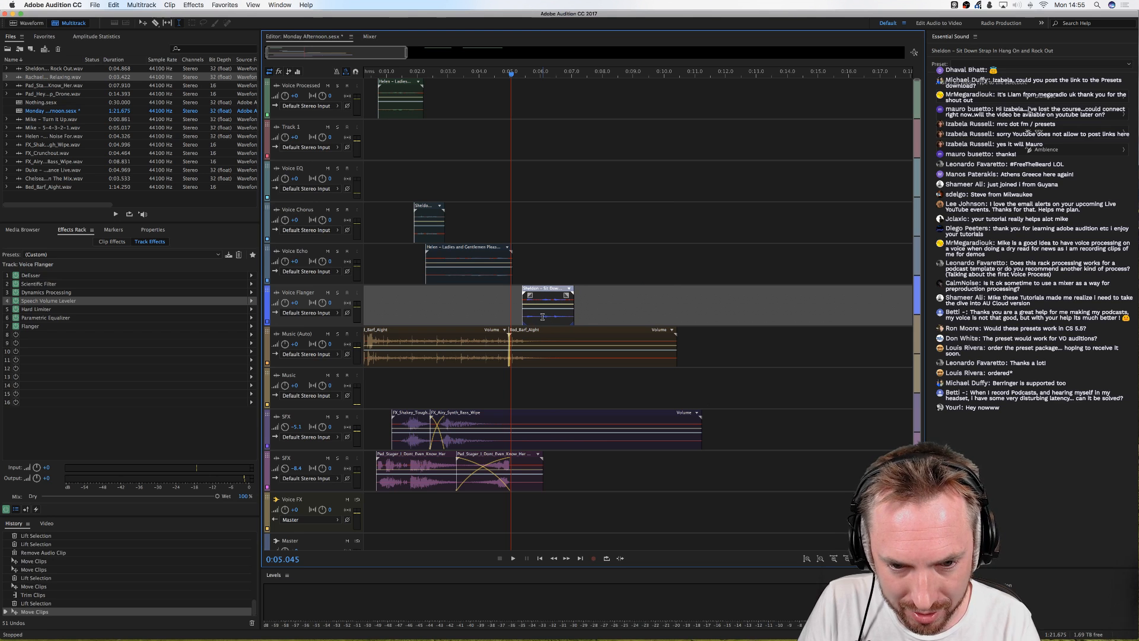
{"action": "left_click", "coordinate": [518, 312]}
{"action": "key", "text": "space"}
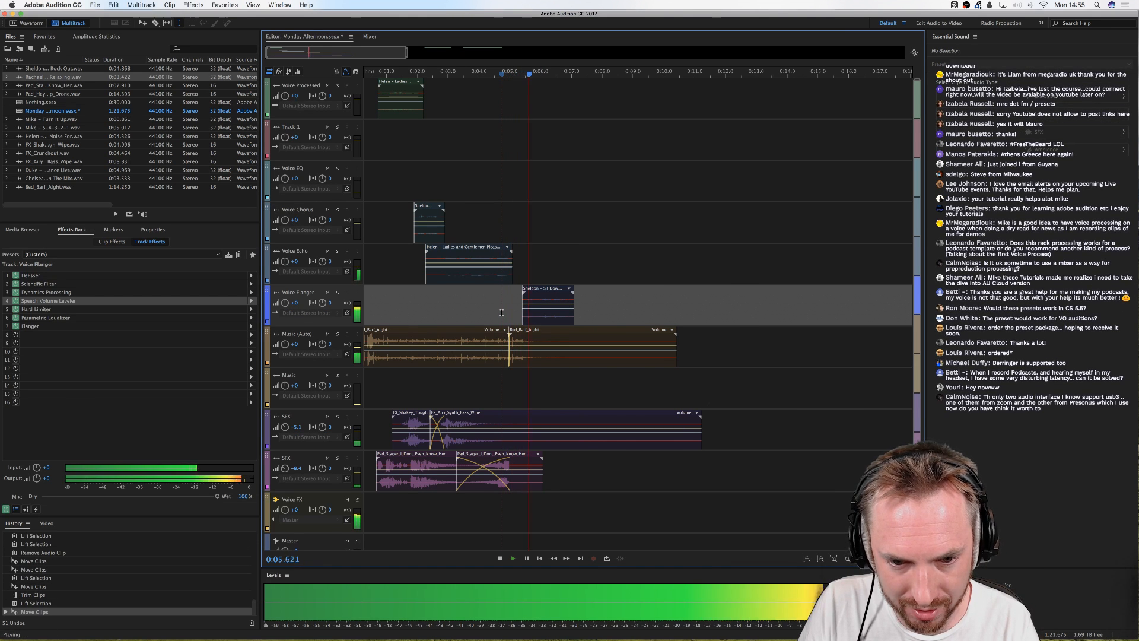
Step: Trim the Voice Flanger clip to about 1.1 s starting at about 5.3 s, and play the transition
{"action": "key", "text": "space"}
{"action": "mouse_move", "coordinate": [522, 313]}
{"action": "left_mouse_down"}
{"action": "mouse_move", "coordinate": [540, 313]}
{"action": "mouse_move", "coordinate": [529, 318]}
{"action": "left_mouse_up"}
{"action": "key", "text": "space"}
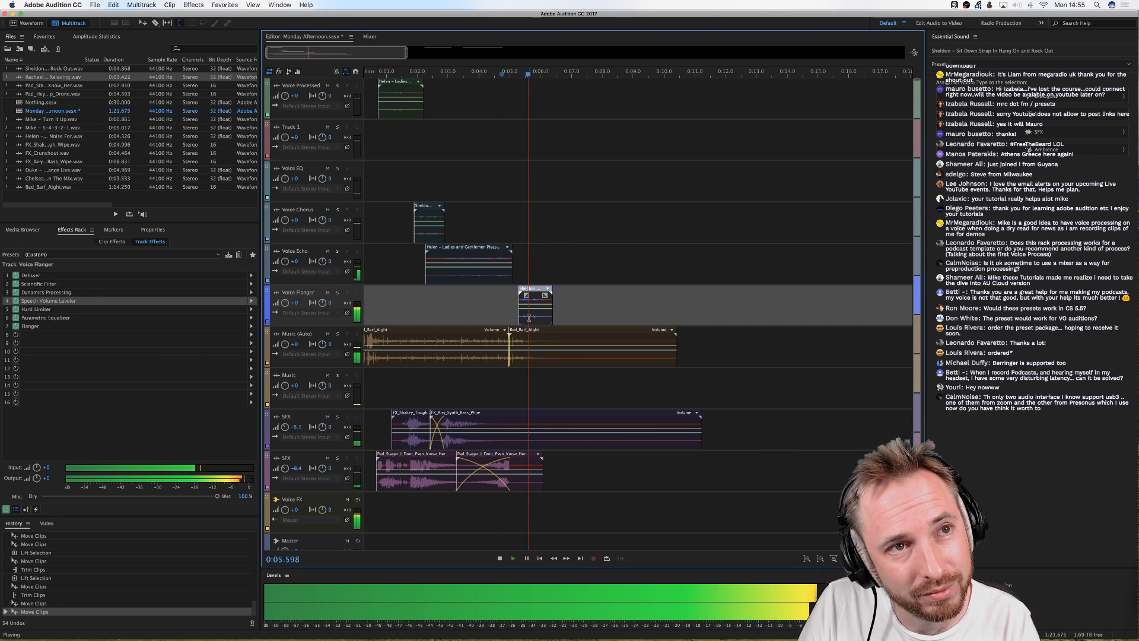
{"action": "key", "text": "space"}
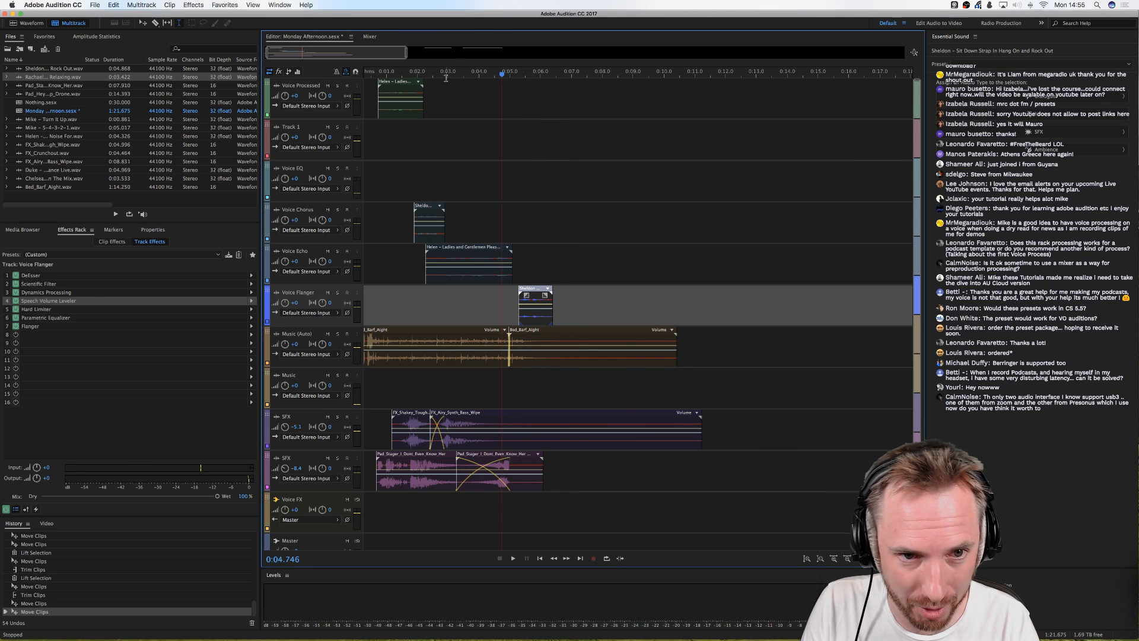
Step: Mute both SFX tracks and play the session from the beginning
{"action": "key", "text": "Home"}
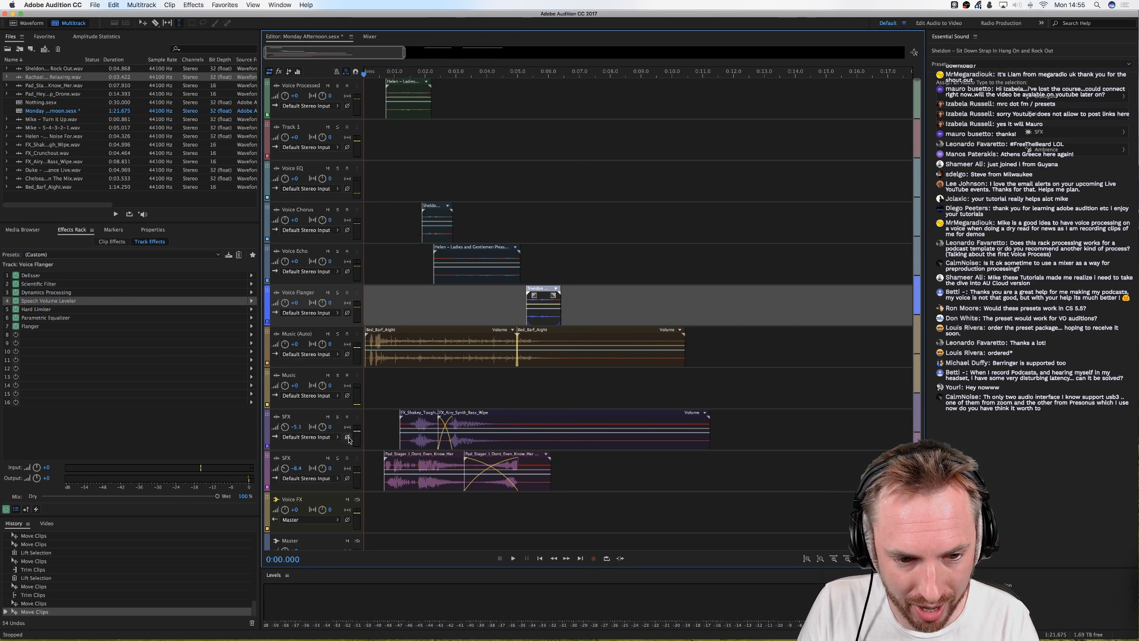
{"action": "left_click", "coordinate": [328, 418]}
{"action": "left_click", "coordinate": [328, 458]}
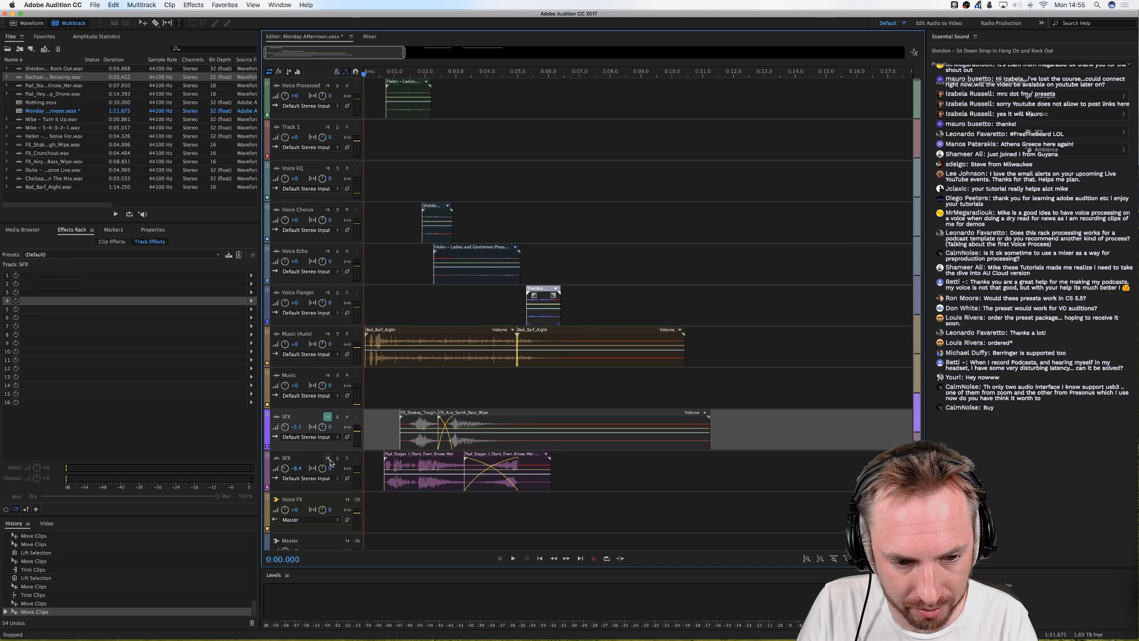
{"action": "key", "text": "space"}
Step: Set the Music (Auto) volume to +2.4 and lower the first bed clip's level with a volume keyframe at about 0.6 s
{"action": "left_click_drag", "start_coordinate": [286, 344], "coordinate": [382, 355]}
{"action": "left_click", "coordinate": [381, 347]}
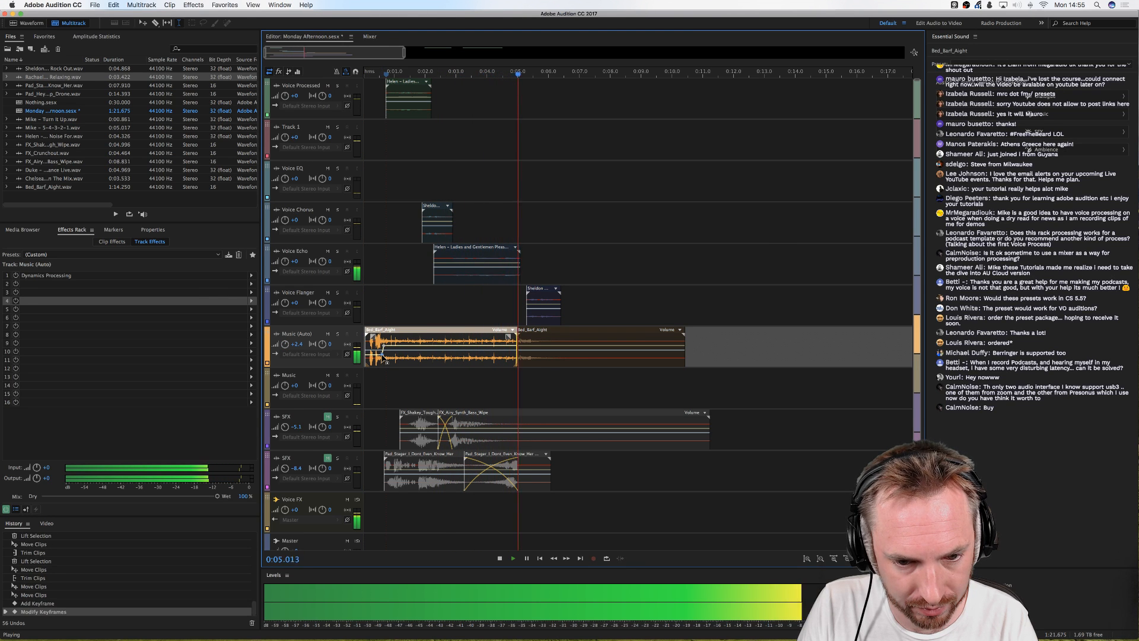
{"action": "key", "text": "space"}
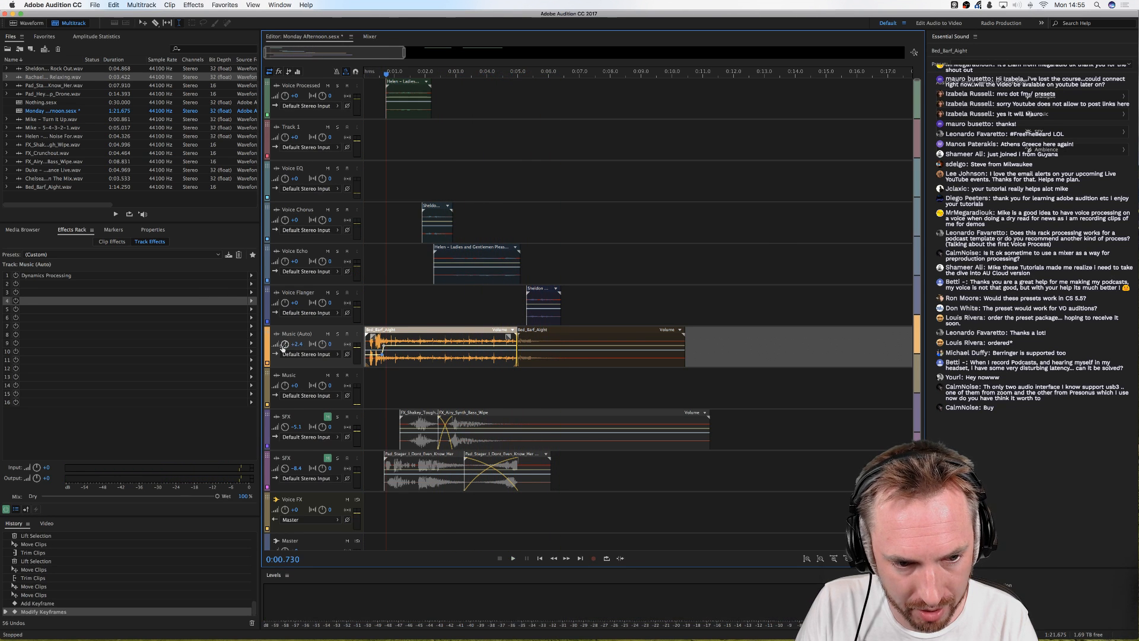
Step: Raise the Music (Auto) volume to +8.7 and readjust the bed clip's lowered volume keyframe while replaying the opening
{"action": "left_click", "coordinate": [379, 310]}
{"action": "key", "text": "space"}
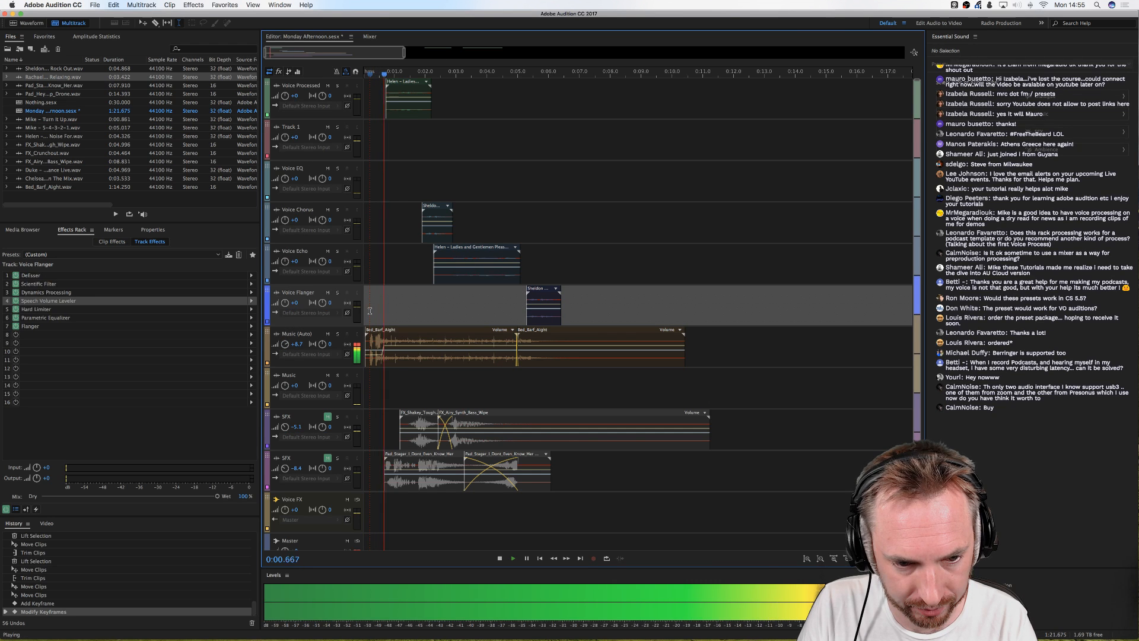
{"action": "left_click_drag", "start_coordinate": [382, 355], "coordinate": [382, 351]}
{"action": "key", "text": "space"}
{"action": "left_click", "coordinate": [369, 318]}
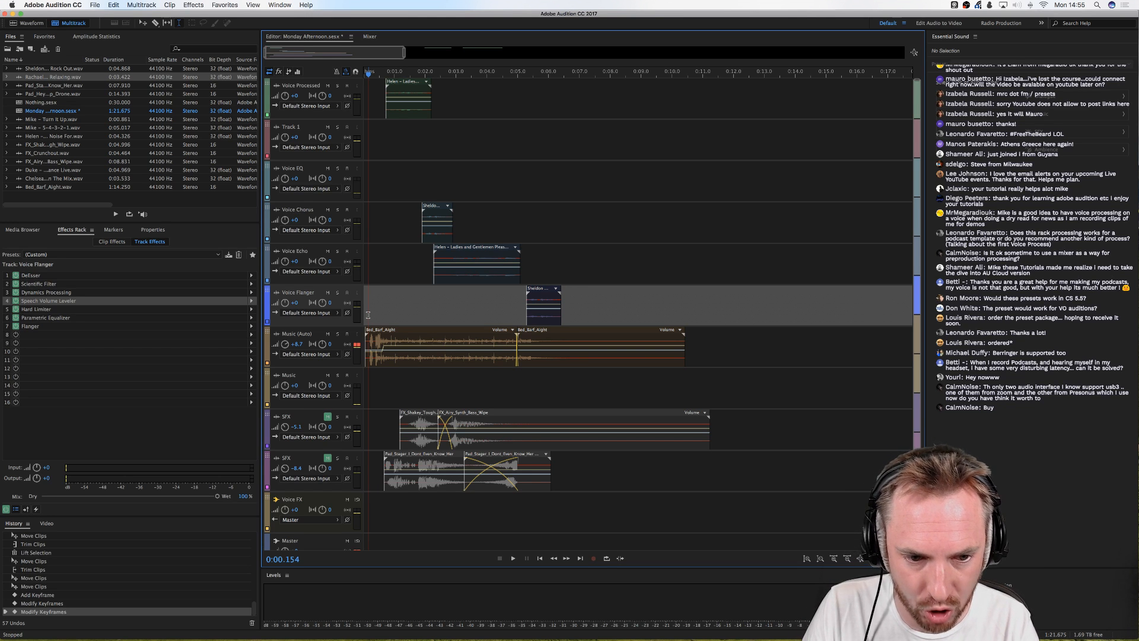
{"action": "key", "text": "space"}
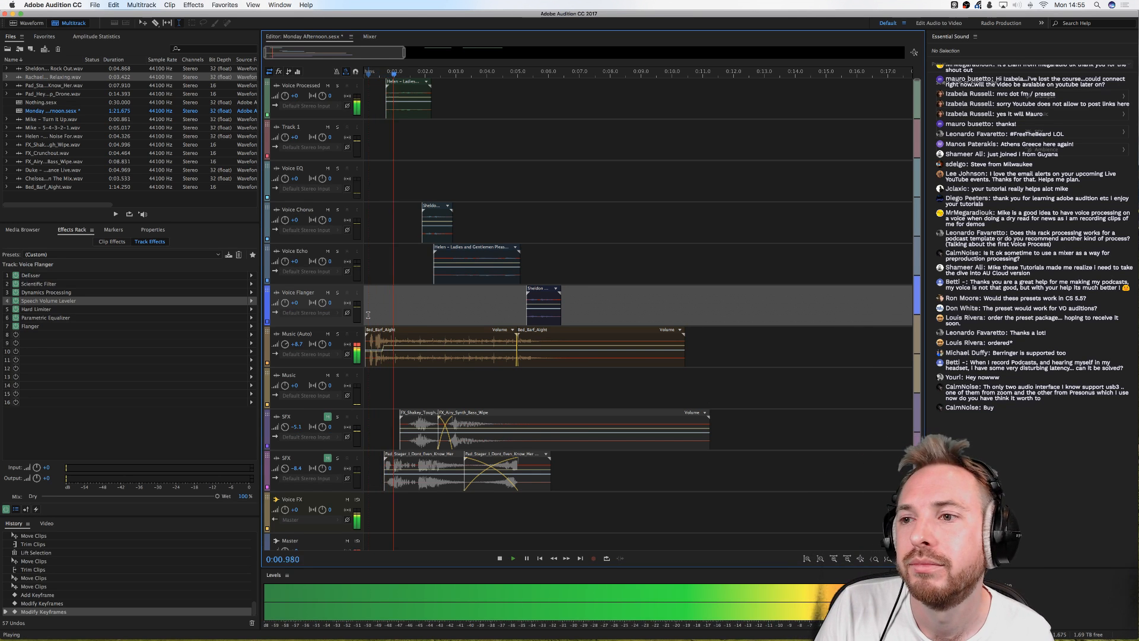
{"action": "left_click_drag", "start_coordinate": [382, 350], "coordinate": [382, 355]}
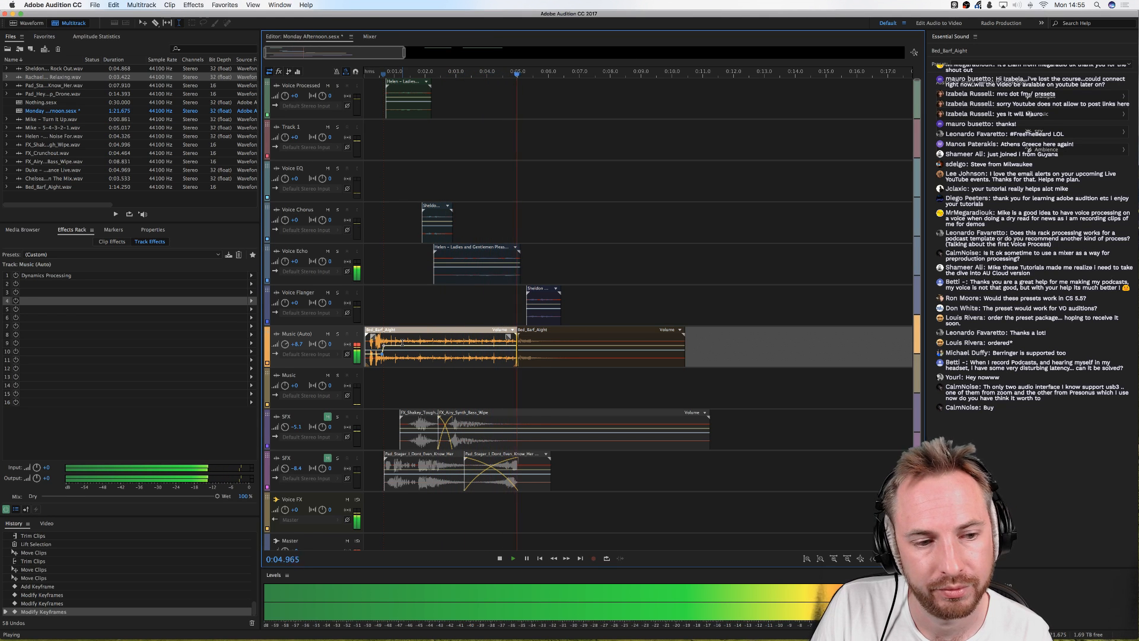
{"action": "key", "text": "space"}
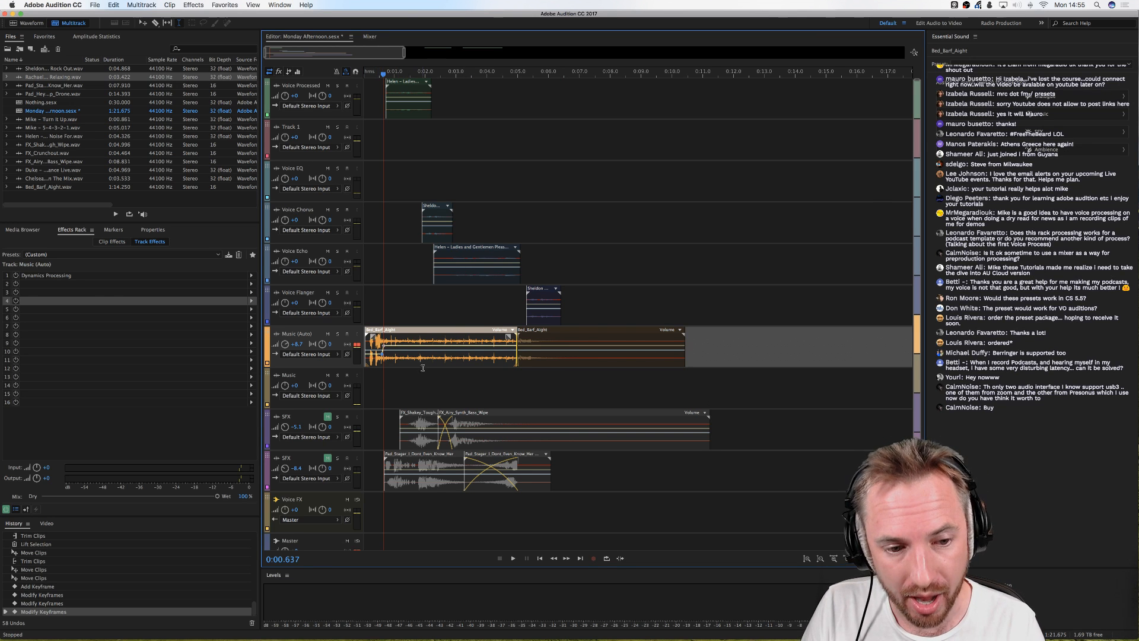
Step: Play the opening with the Music (Auto) track's Dynamics Processing effect switched off
{"action": "left_click", "coordinate": [34, 277]}
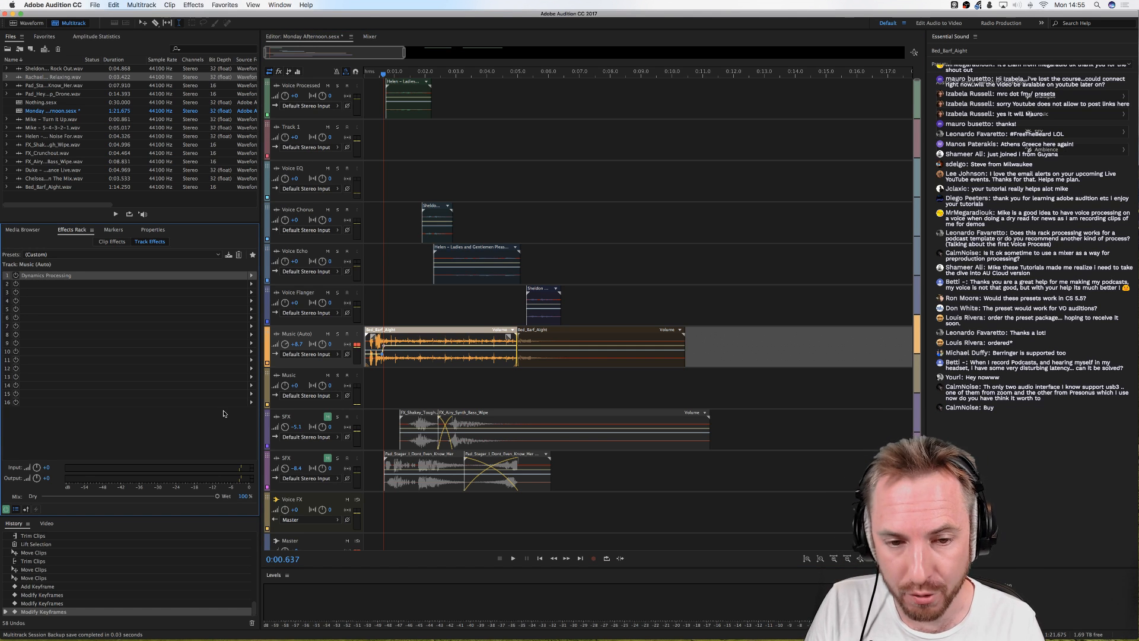
{"action": "left_click", "coordinate": [366, 320]}
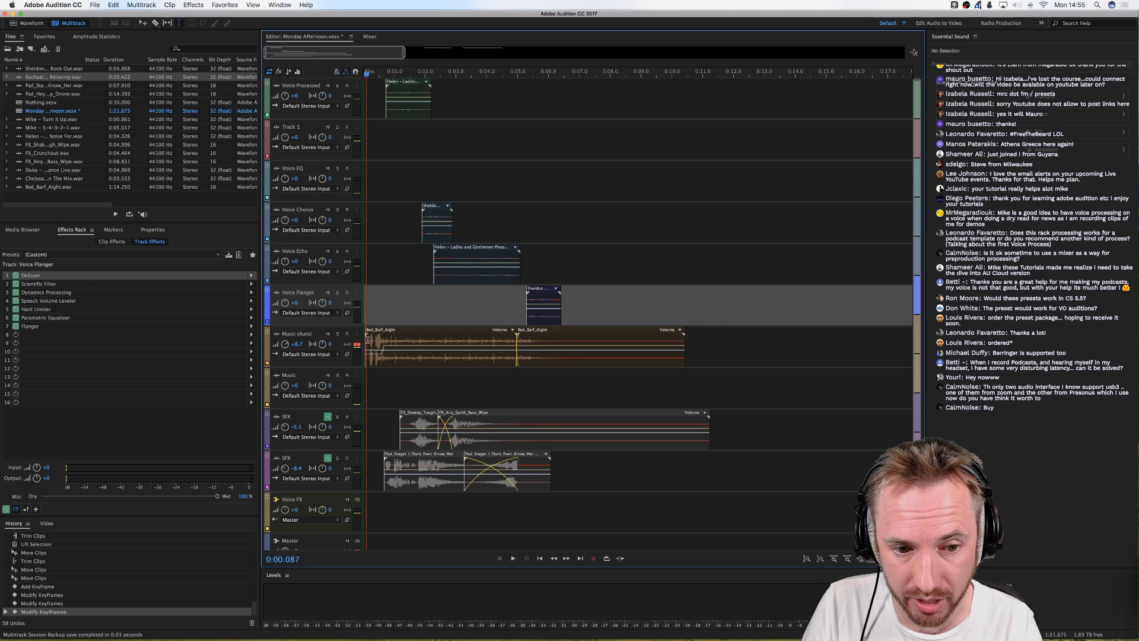
{"action": "left_click", "coordinate": [368, 340]}
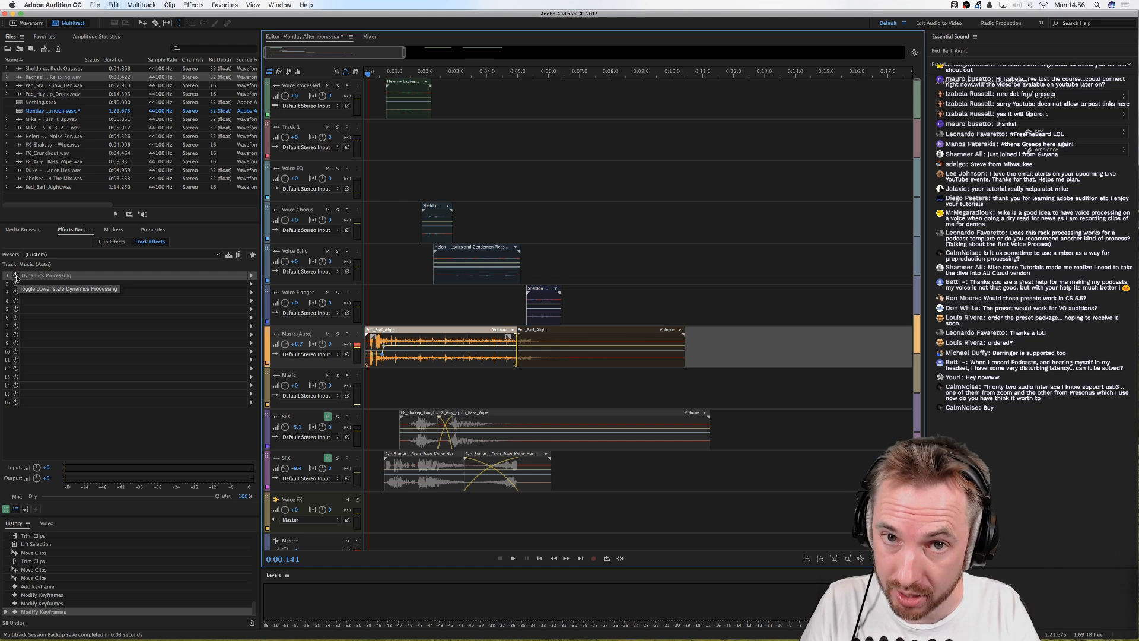
{"action": "key", "text": "space"}
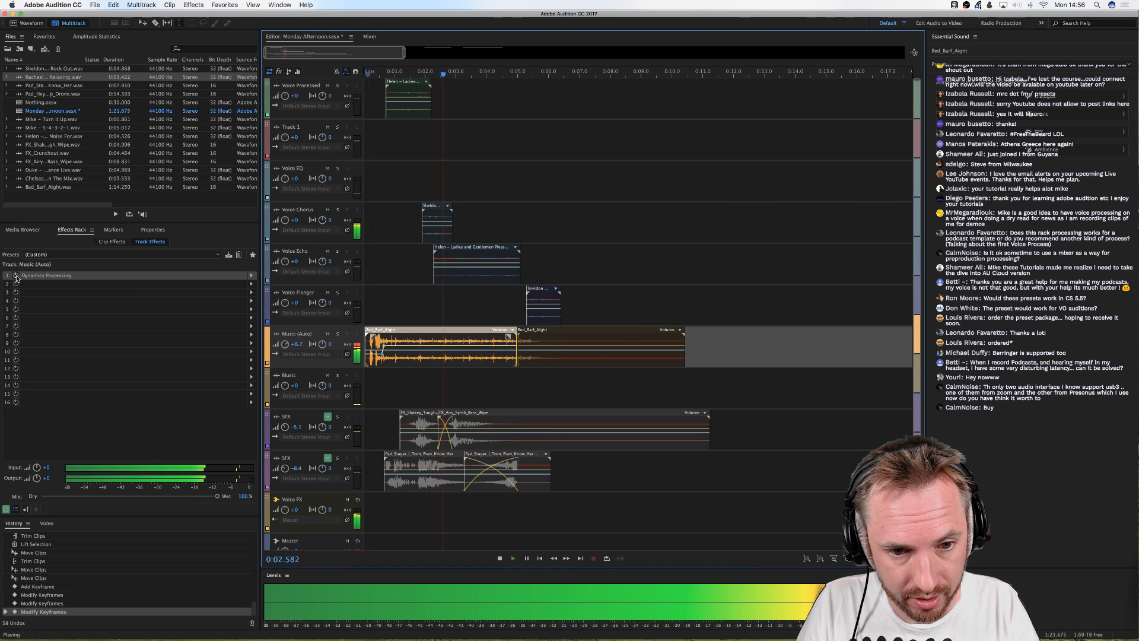
{"action": "key", "text": "space"}
Step: Turn on Dynamics Processing for the Music (Auto) track and replay the opening, toggling the effect to compare the ducking
{"action": "left_click", "coordinate": [17, 277]}
{"action": "key", "text": "space"}
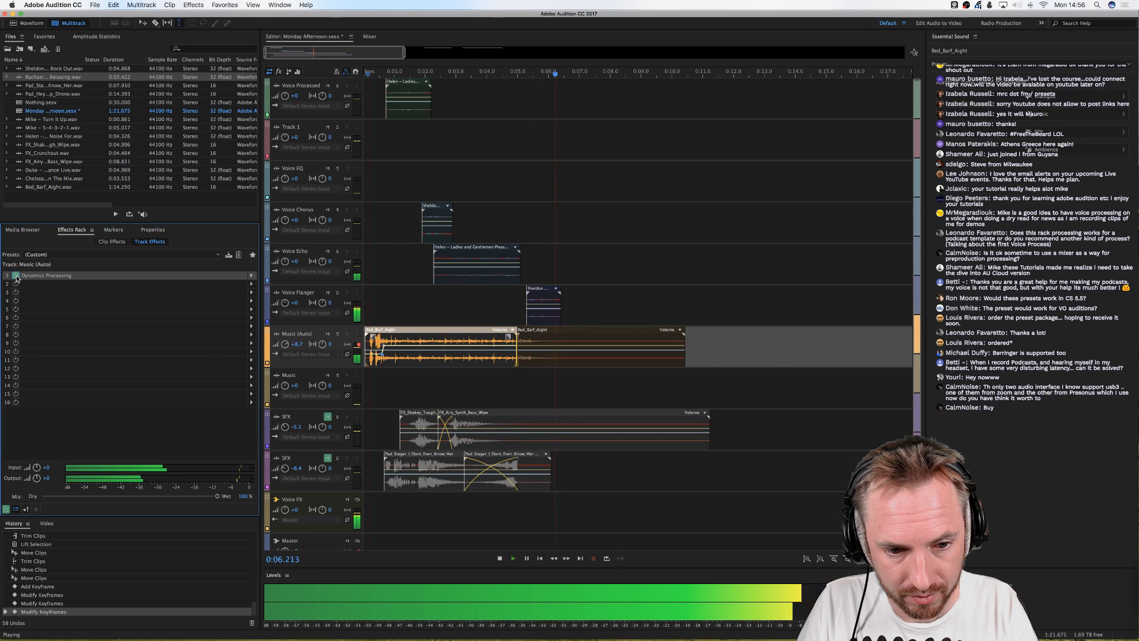
{"action": "key", "text": "space"}
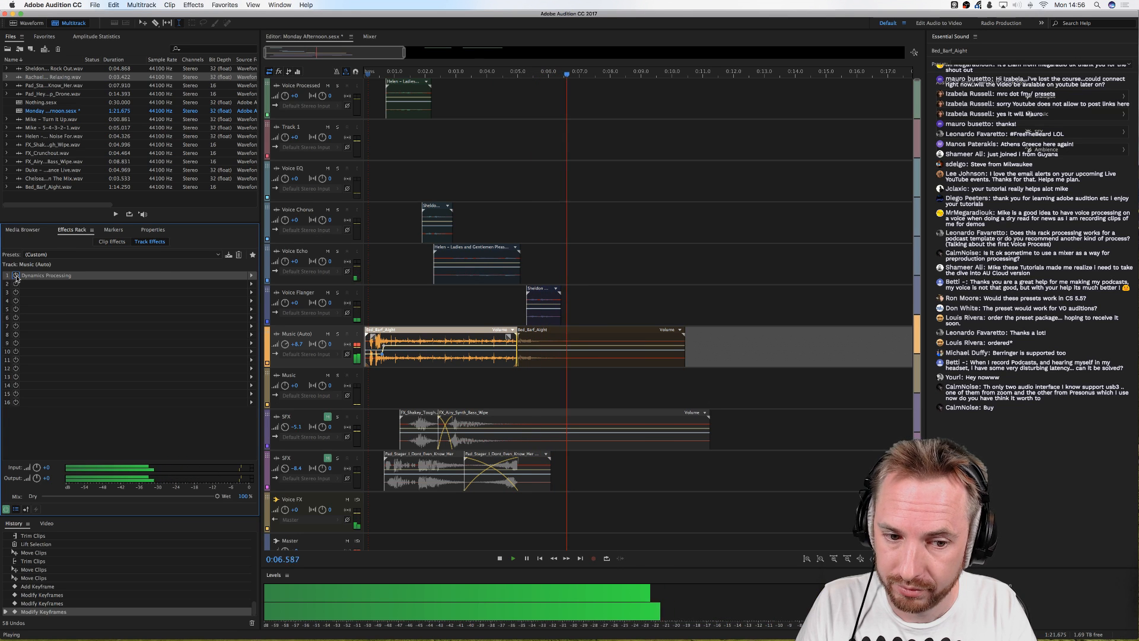
{"action": "key", "text": "space"}
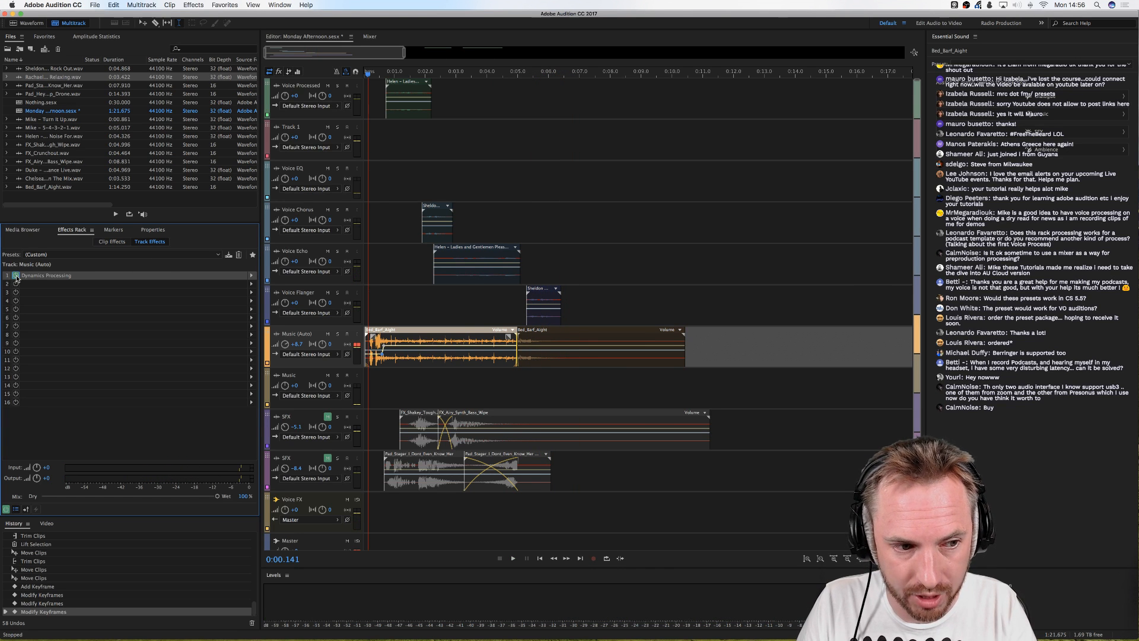
{"action": "key", "text": "space"}
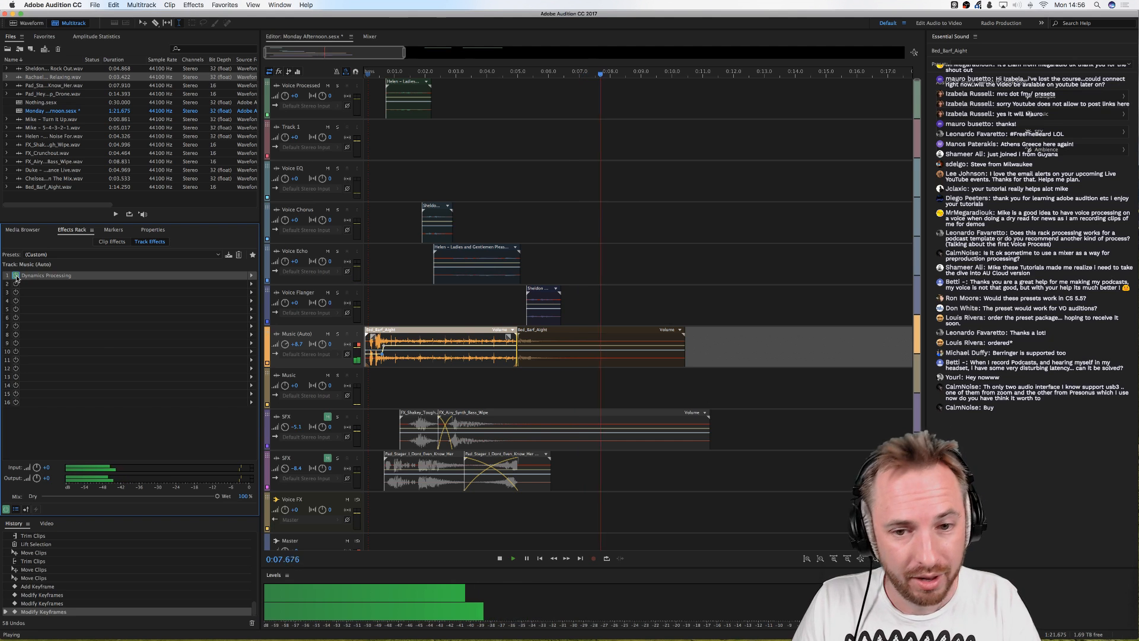
{"action": "key", "text": "space"}
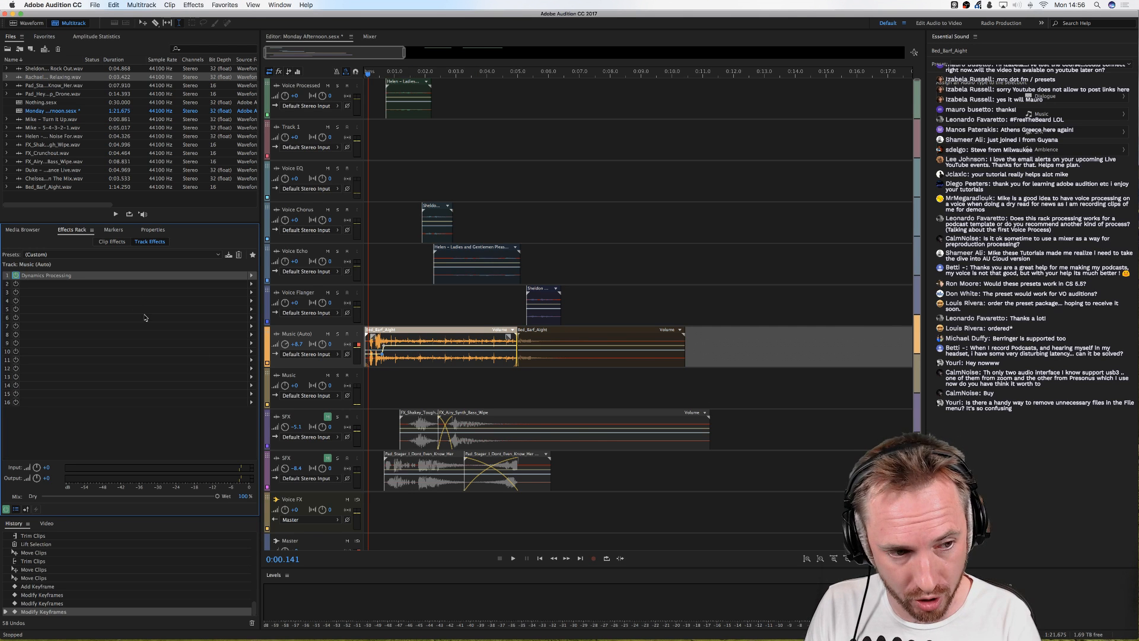
Step: Add a curve point near -34 dB in the Music (Auto) track's Dynamics Processing and view the effect's side-chain channel routing
{"action": "double_click", "coordinate": [57, 276]}
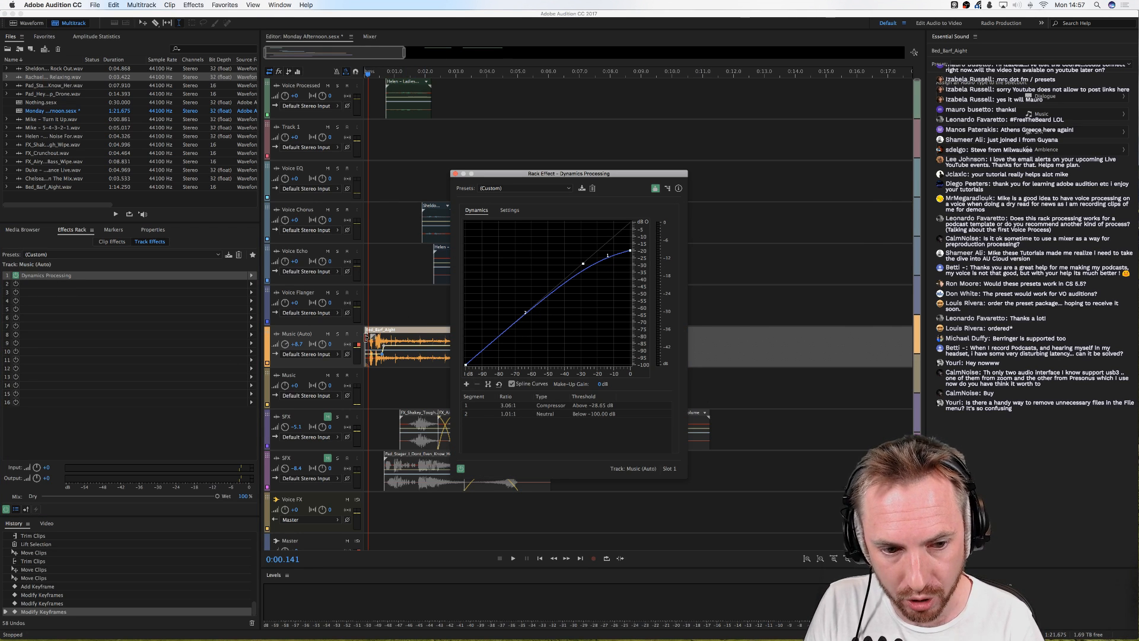
{"action": "left_click_drag", "start_coordinate": [571, 274], "coordinate": [574, 277]}
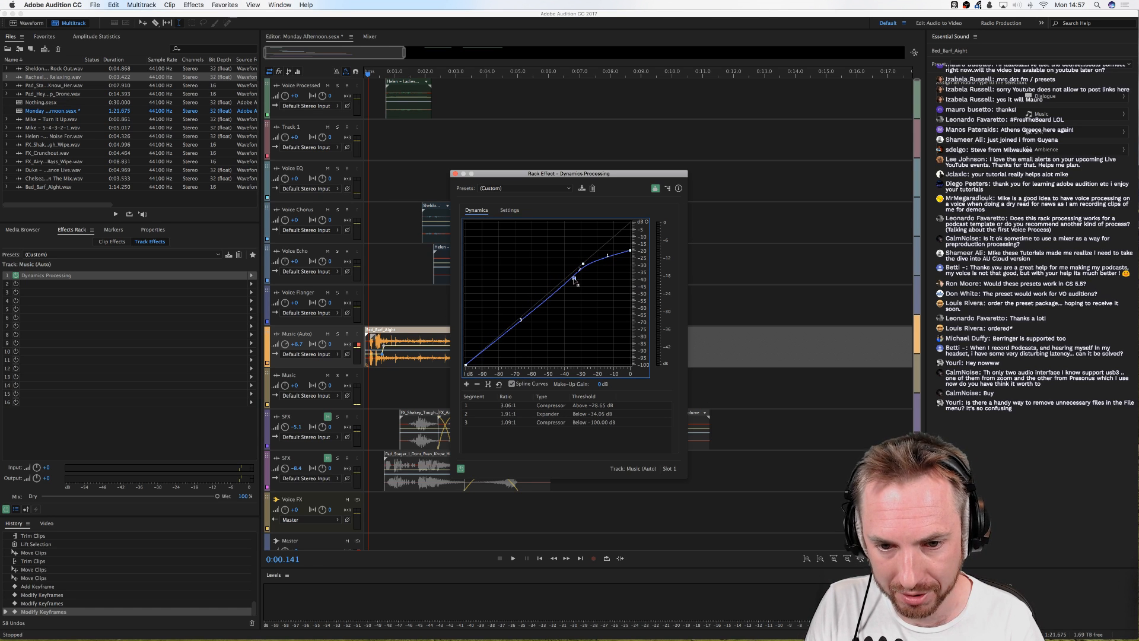
{"action": "left_click", "coordinate": [667, 190]}
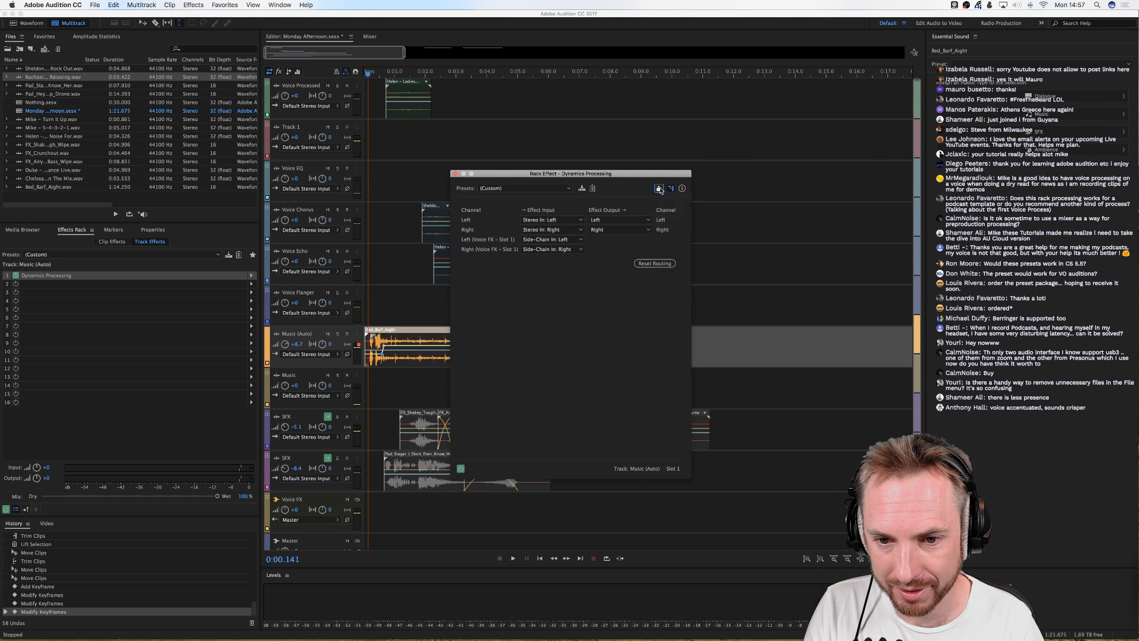
{"action": "left_click", "coordinate": [659, 189]}
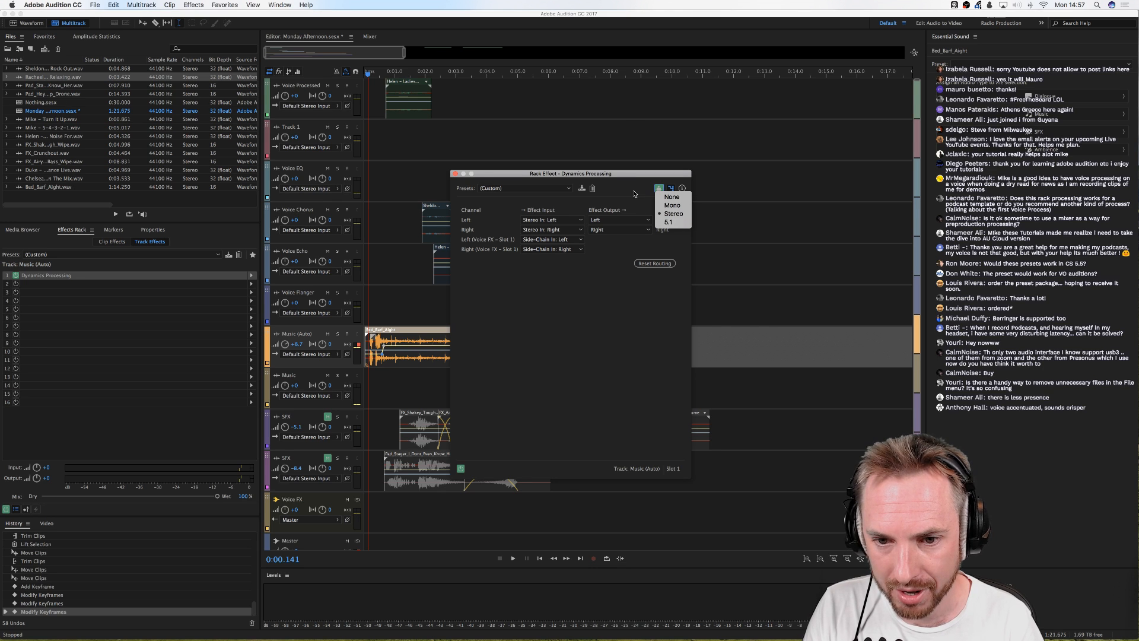
{"action": "left_click", "coordinate": [660, 191]}
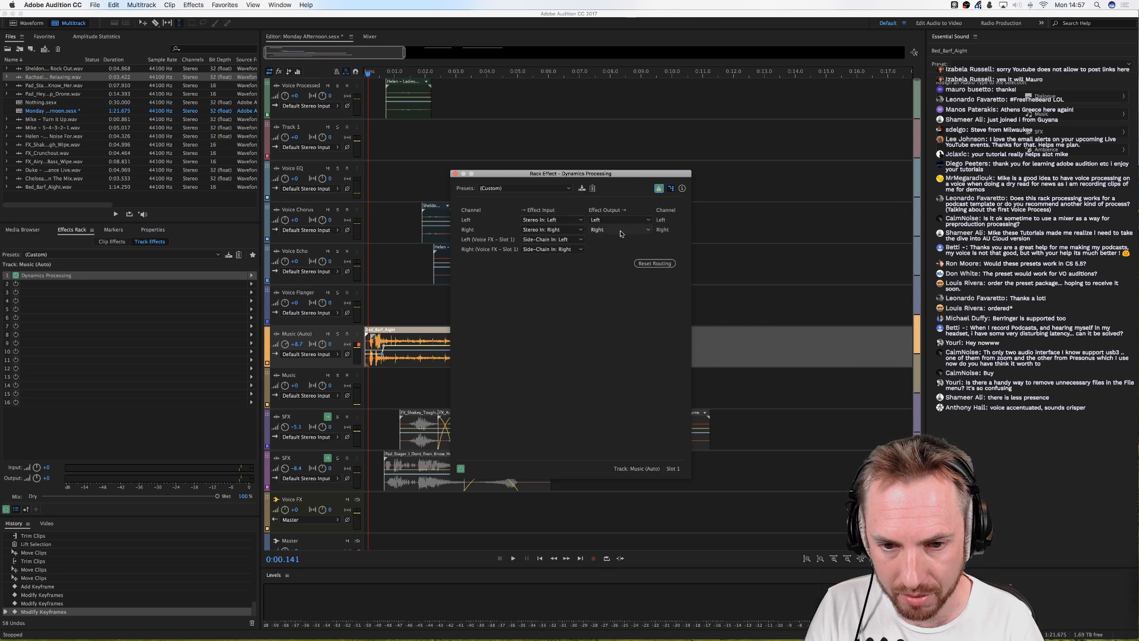
{"action": "left_click", "coordinate": [455, 174]}
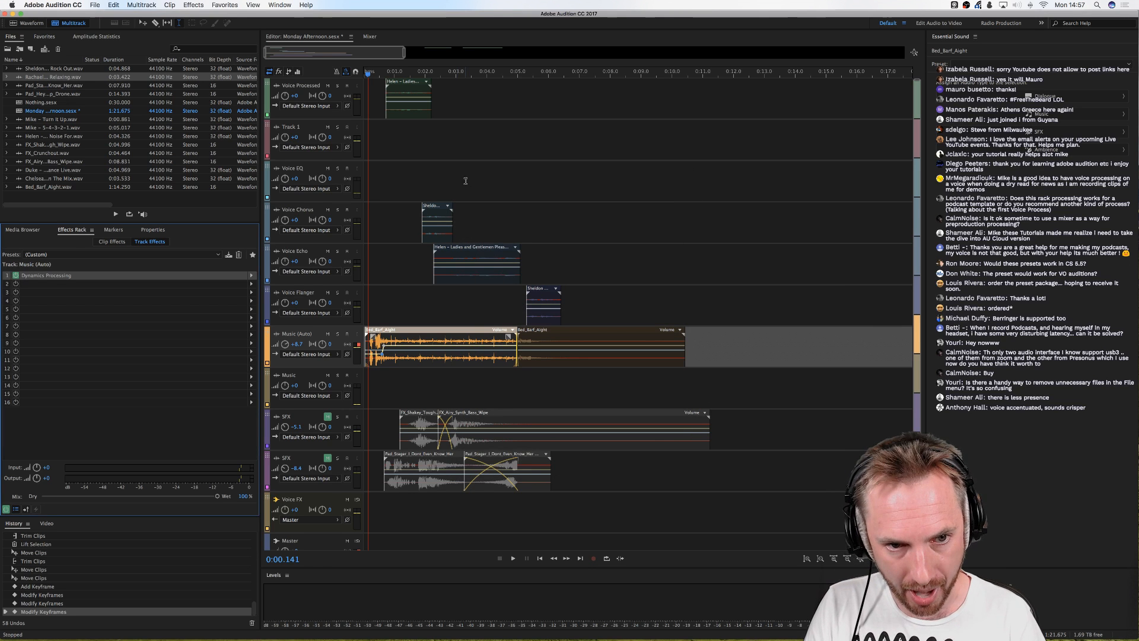
Step: Solo the Voice FX bus, play the voices from about 0.7 s, and turn the solo off
{"action": "scroll", "coordinate": [448, 320], "scroll_direction": "down", "scroll_amount": 1}
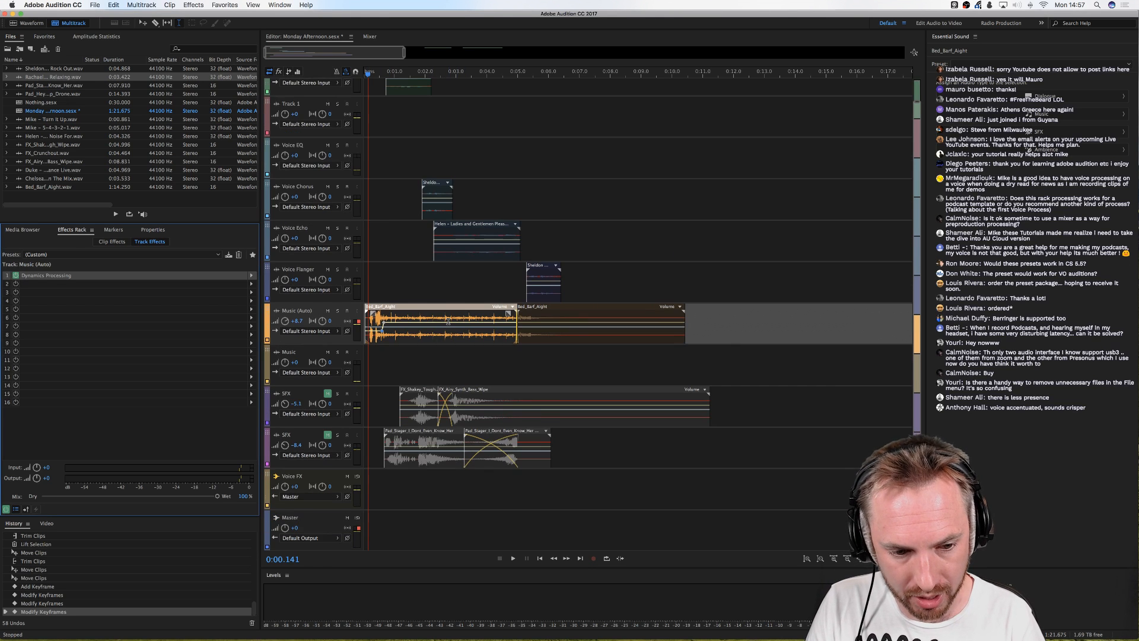
{"action": "left_click", "coordinate": [366, 489]}
{"action": "left_click", "coordinate": [357, 477]}
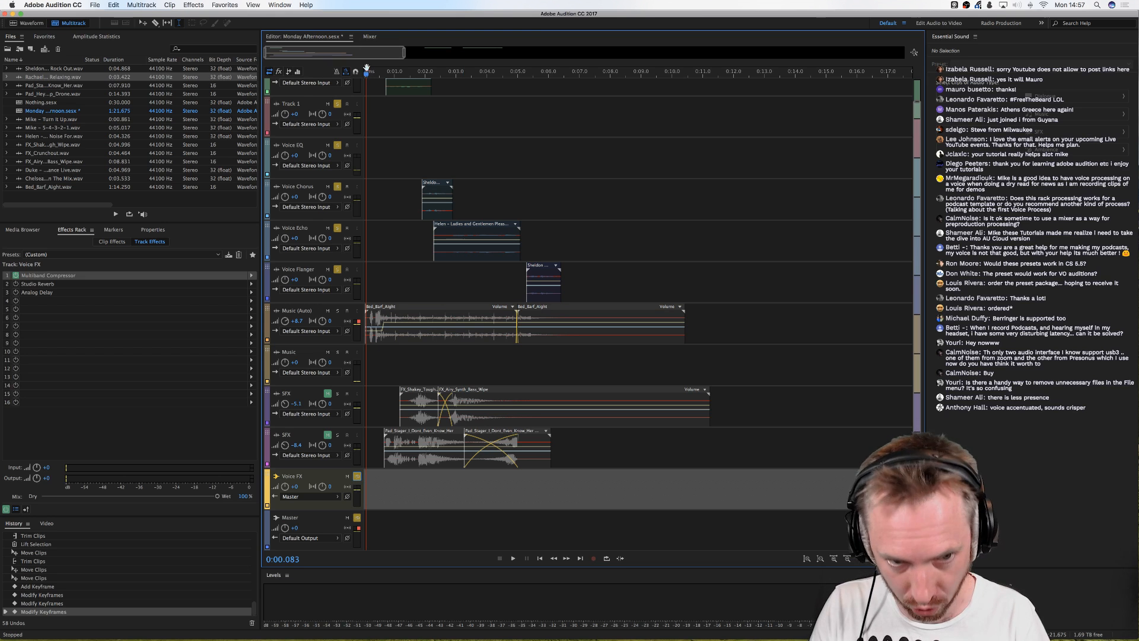
{"action": "left_click", "coordinate": [385, 118]}
{"action": "key", "text": "space"}
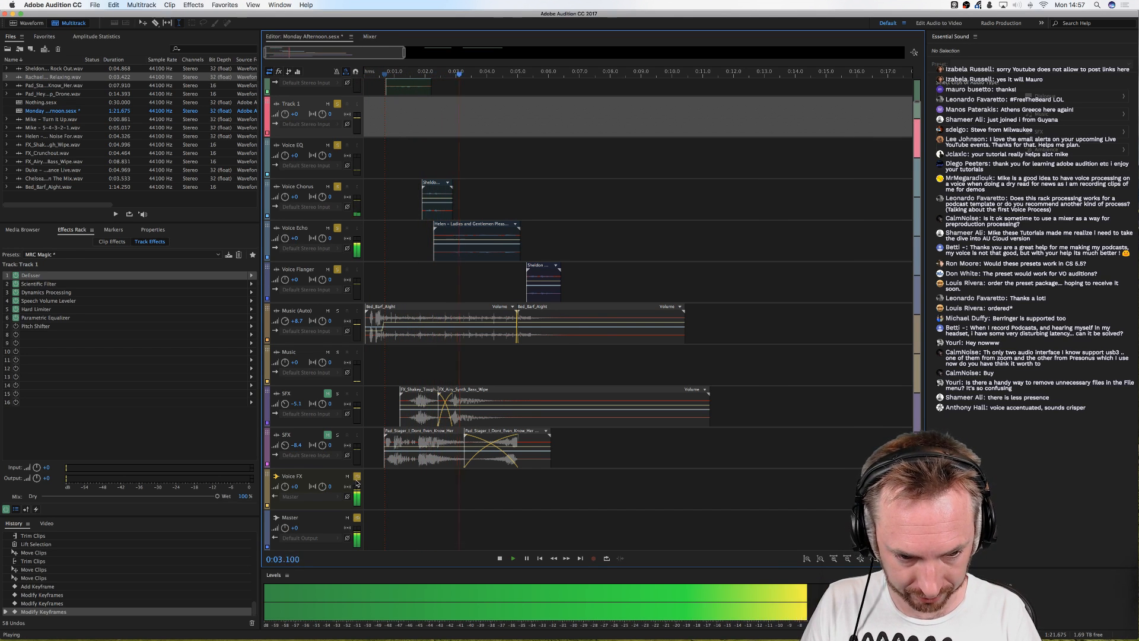
{"action": "key", "text": "space"}
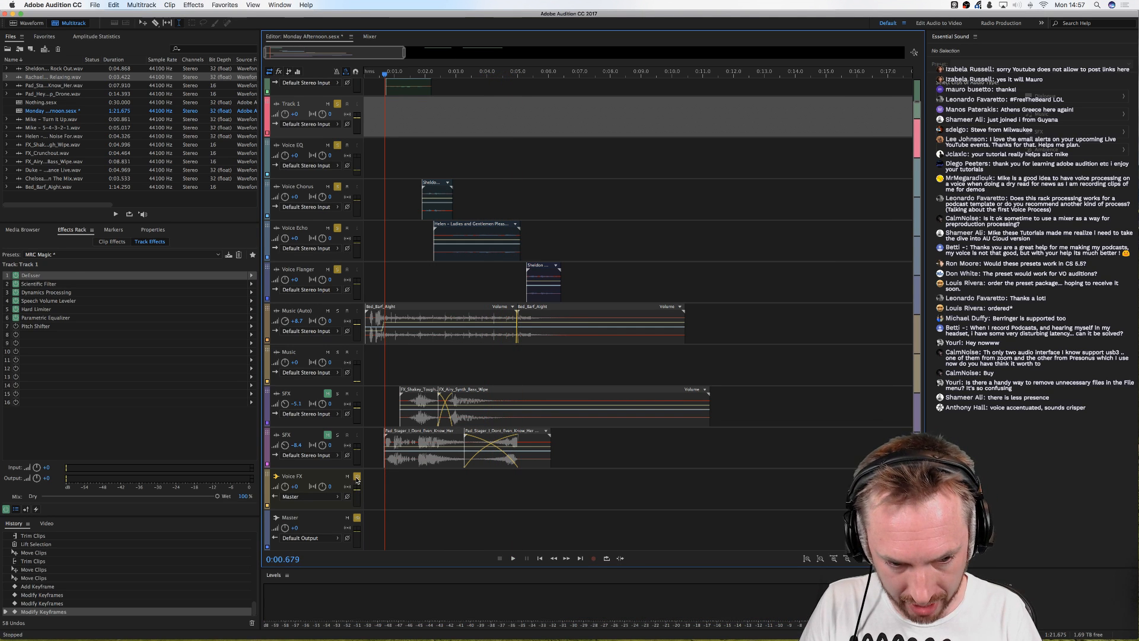
{"action": "left_click", "coordinate": [356, 477]}
{"action": "left_click", "coordinate": [374, 476]}
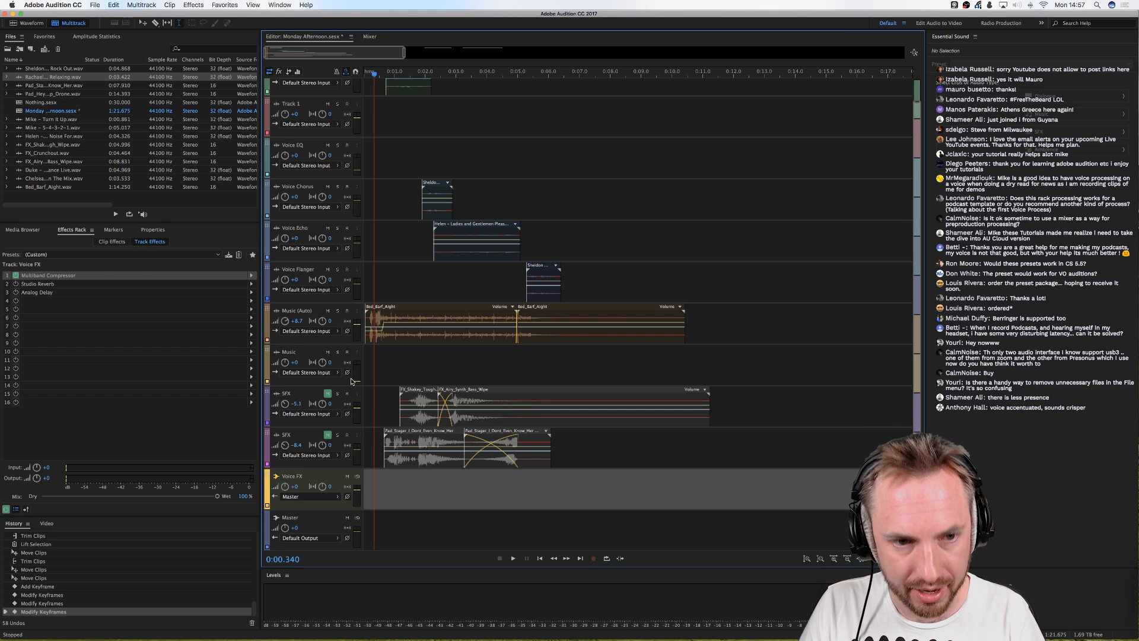
Step: Show the track sends and inspect the Voice FX bus's side-chain send destination
{"action": "scroll", "coordinate": [337, 478], "scroll_direction": "down", "scroll_amount": 5}
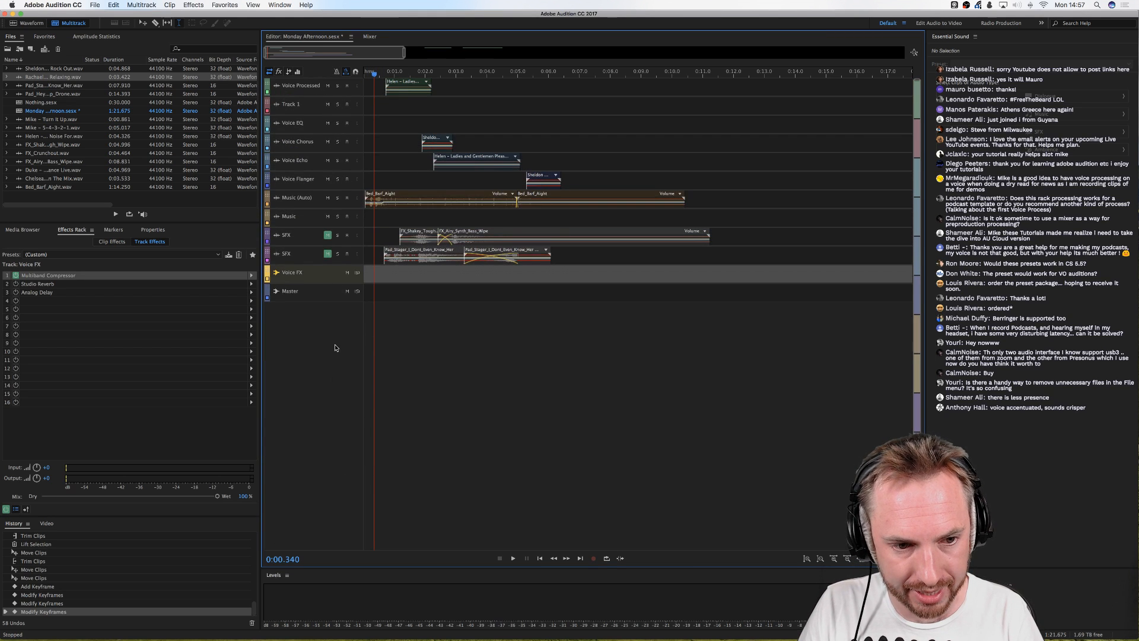
{"action": "scroll", "coordinate": [328, 291], "scroll_direction": "up", "scroll_amount": 6}
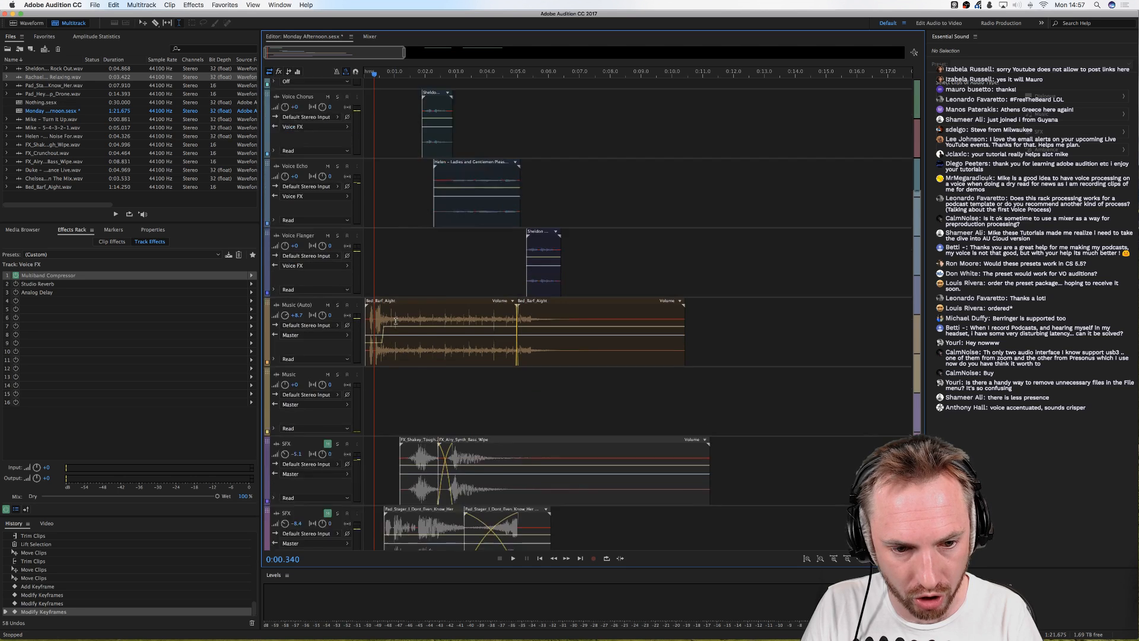
{"action": "left_click", "coordinate": [289, 72]}
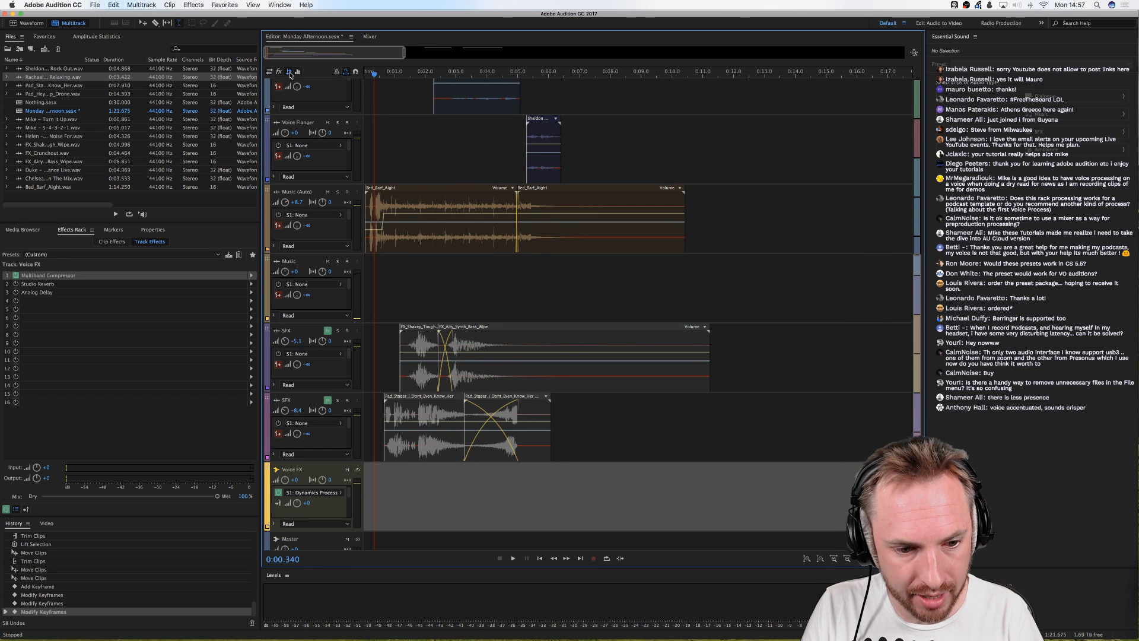
{"action": "left_click", "coordinate": [317, 494]}
{"action": "mouse_move", "coordinate": [369, 512]}
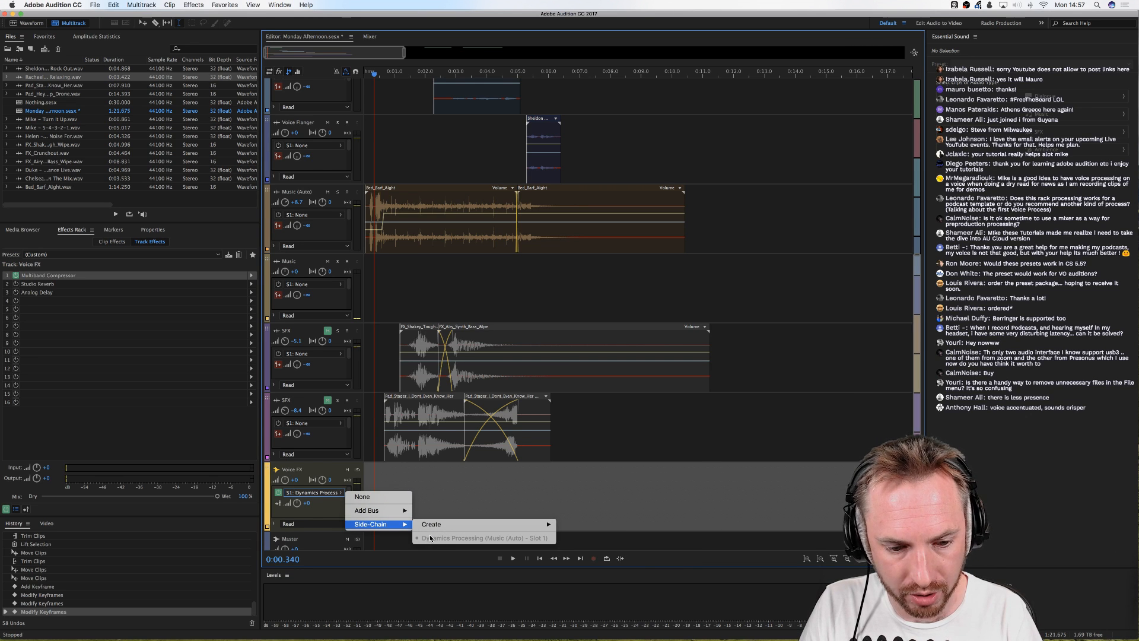
{"action": "left_click", "coordinate": [368, 242]}
{"action": "left_click", "coordinate": [368, 246]}
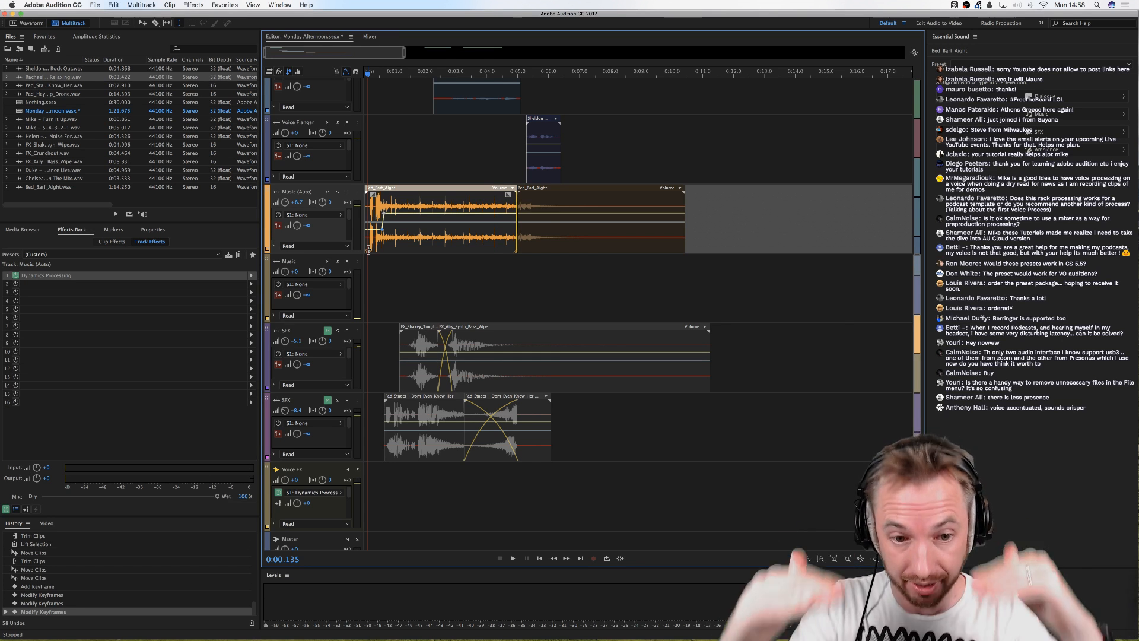
Step: Zoom the timeline out to show clips up to about 30 s and return the track controls to the inputs/outputs view
{"action": "scroll", "coordinate": [367, 217], "scroll_direction": "up", "scroll_amount": 5}
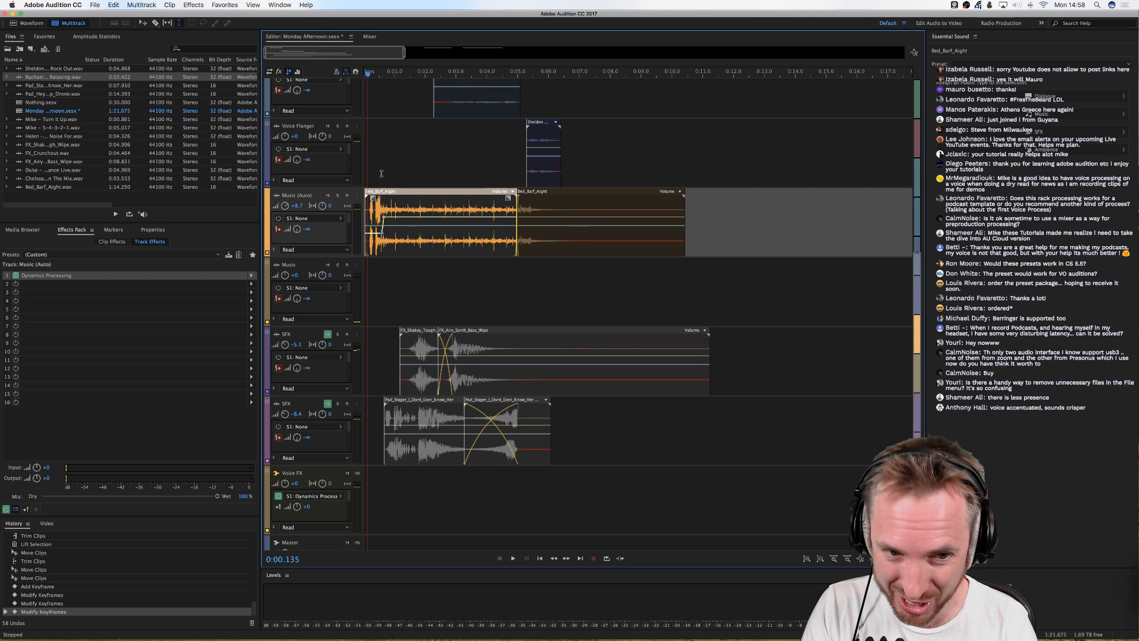
{"action": "scroll", "coordinate": [368, 310], "scroll_direction": "up", "scroll_amount": 1}
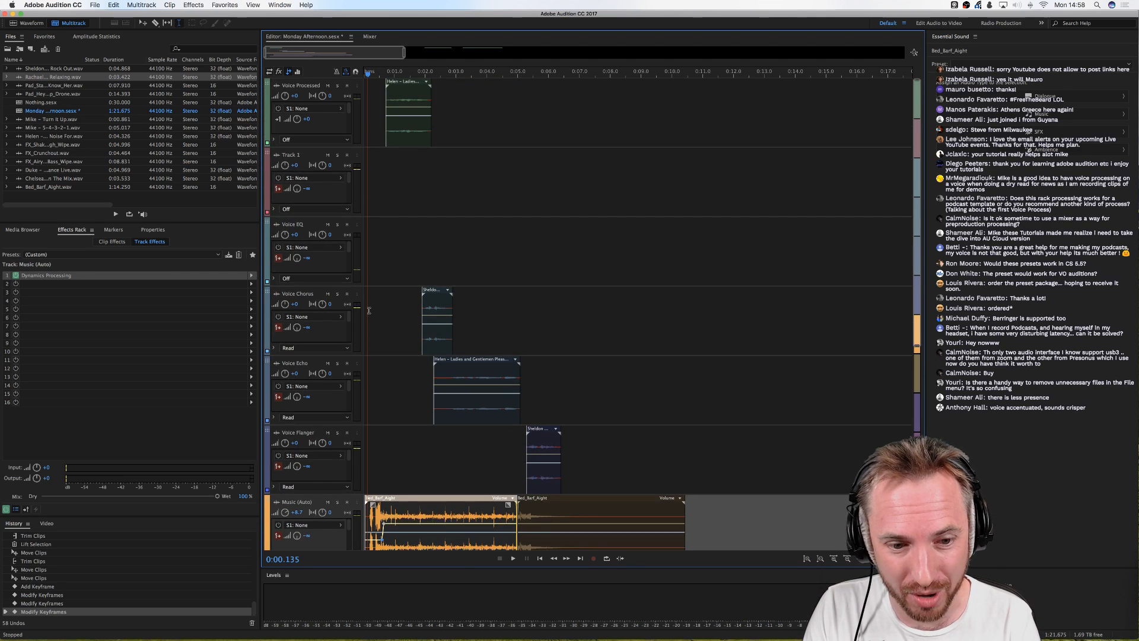
{"action": "scroll", "coordinate": [380, 62], "scroll_direction": "down", "scroll_amount": 4}
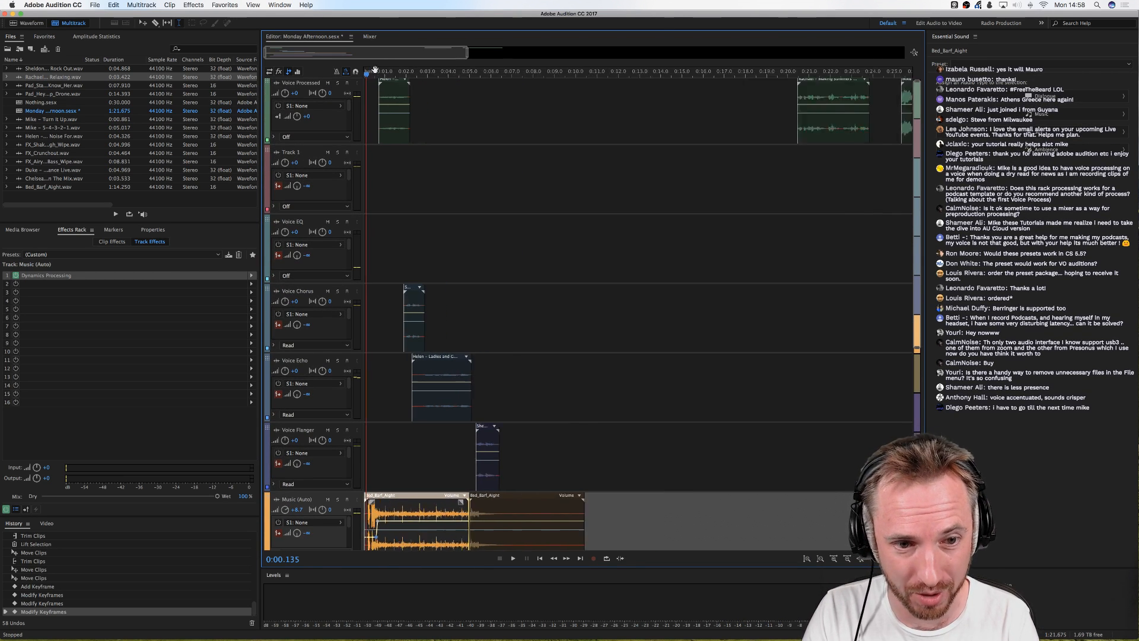
{"action": "scroll", "coordinate": [348, 338], "scroll_direction": "up", "scroll_amount": 3}
{"action": "scroll", "coordinate": [348, 335], "scroll_direction": "down", "scroll_amount": 5}
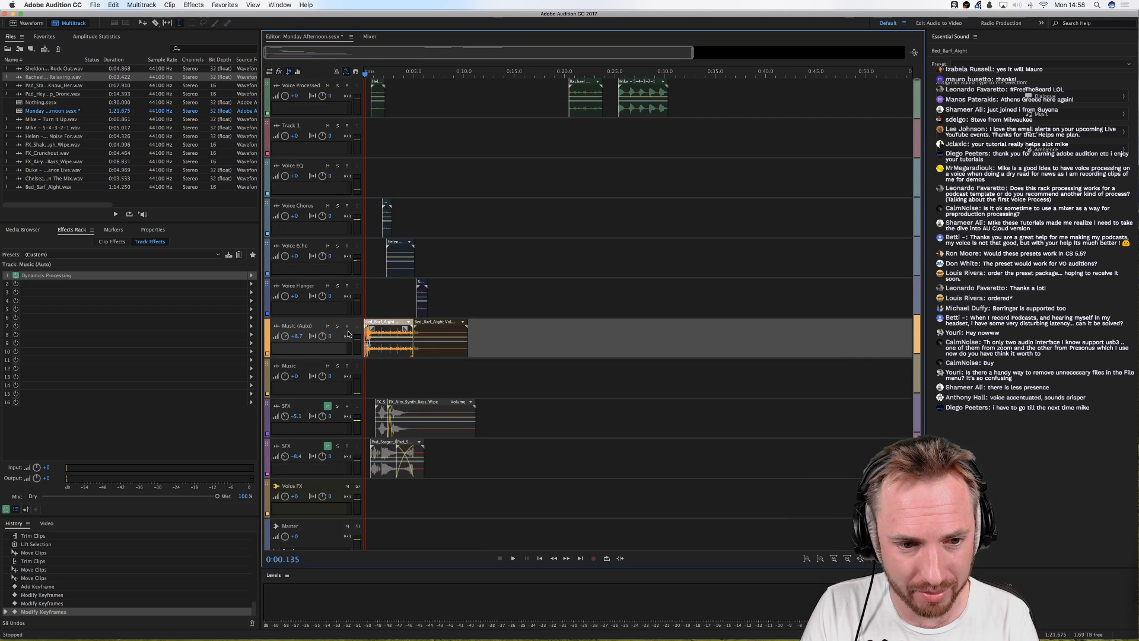
{"action": "left_click", "coordinate": [271, 72]}
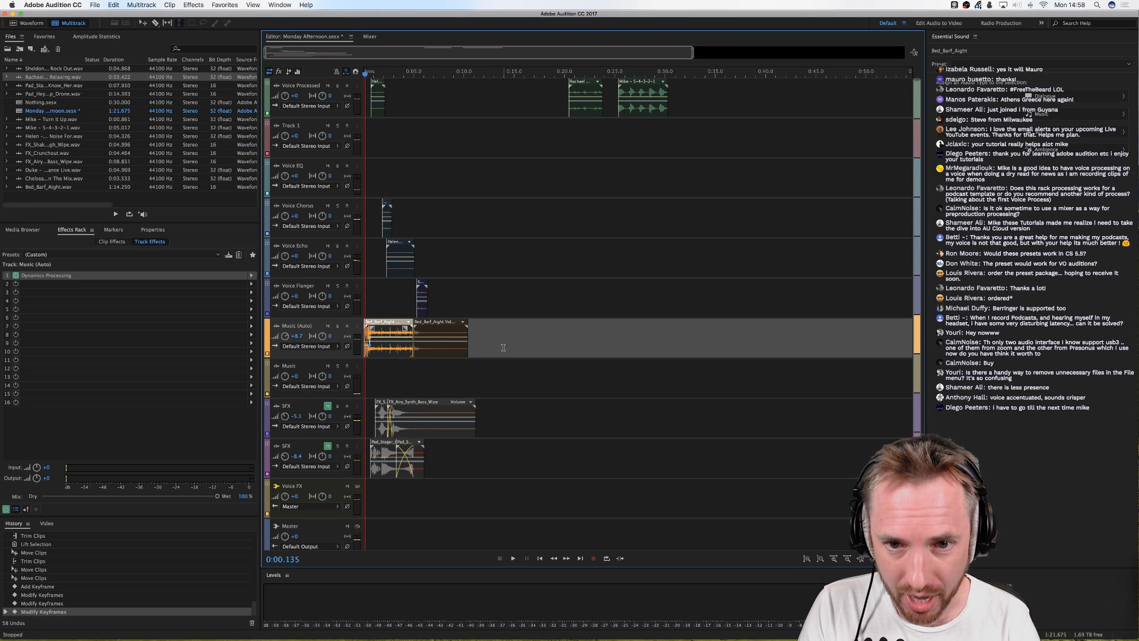
{"action": "left_click", "coordinate": [443, 290]}
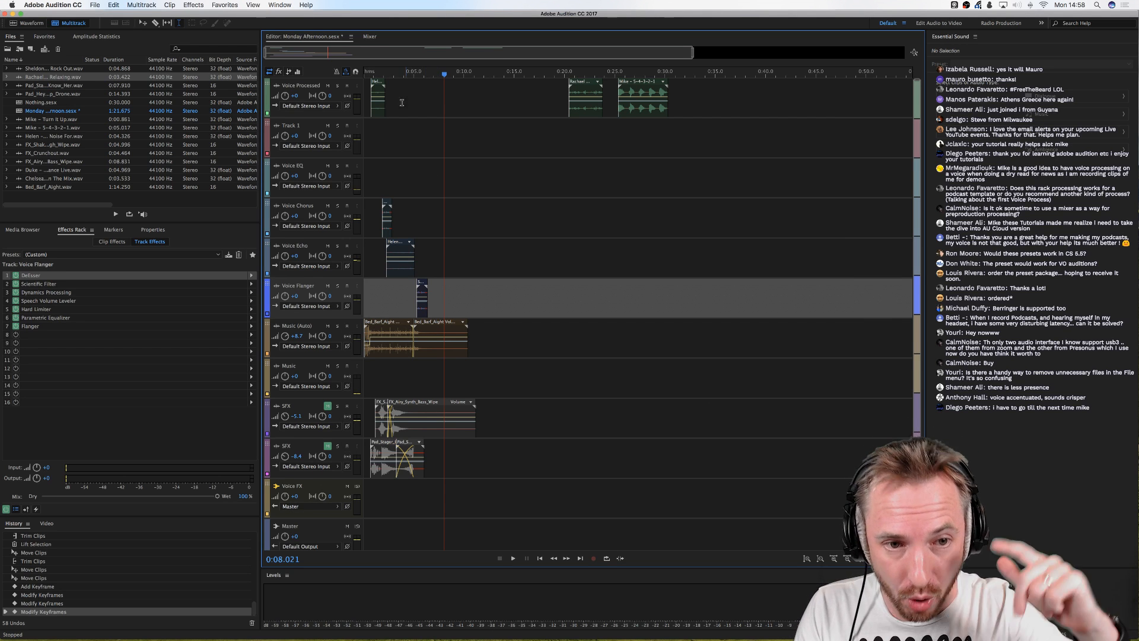
{"action": "left_click", "coordinate": [373, 498]}
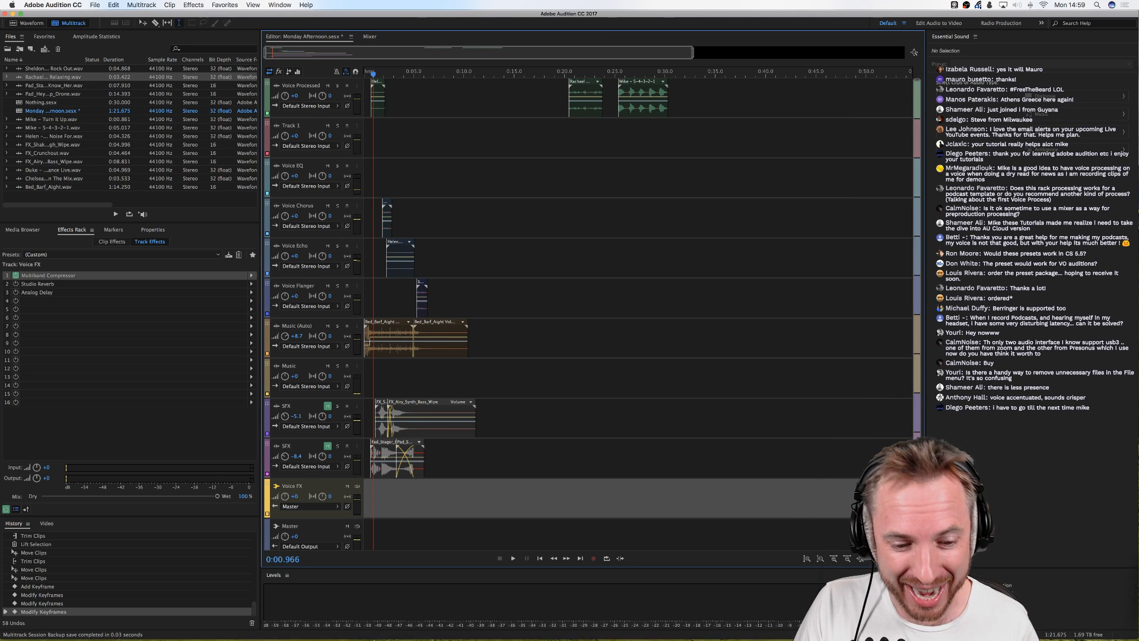
Step: Switch to Chrome to review the Adobe Audition Presets page's package contents and bonuses, and return to Adobe Audition
{"action": "left_click", "coordinate": [321, 621]}
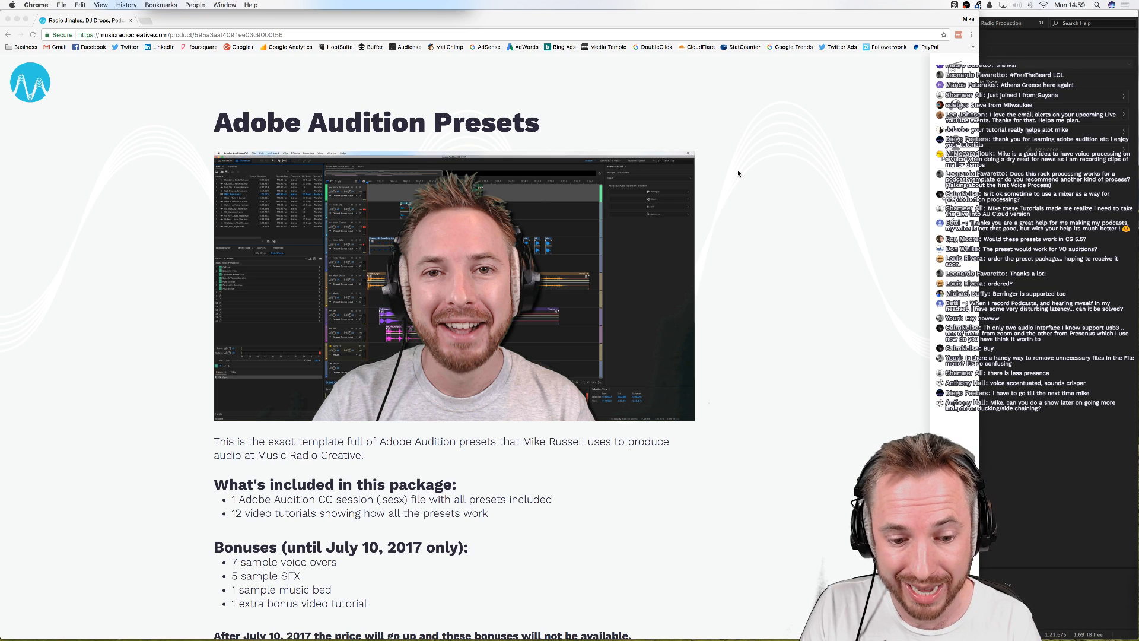
{"action": "scroll", "coordinate": [738, 173], "scroll_direction": "down", "scroll_amount": 2}
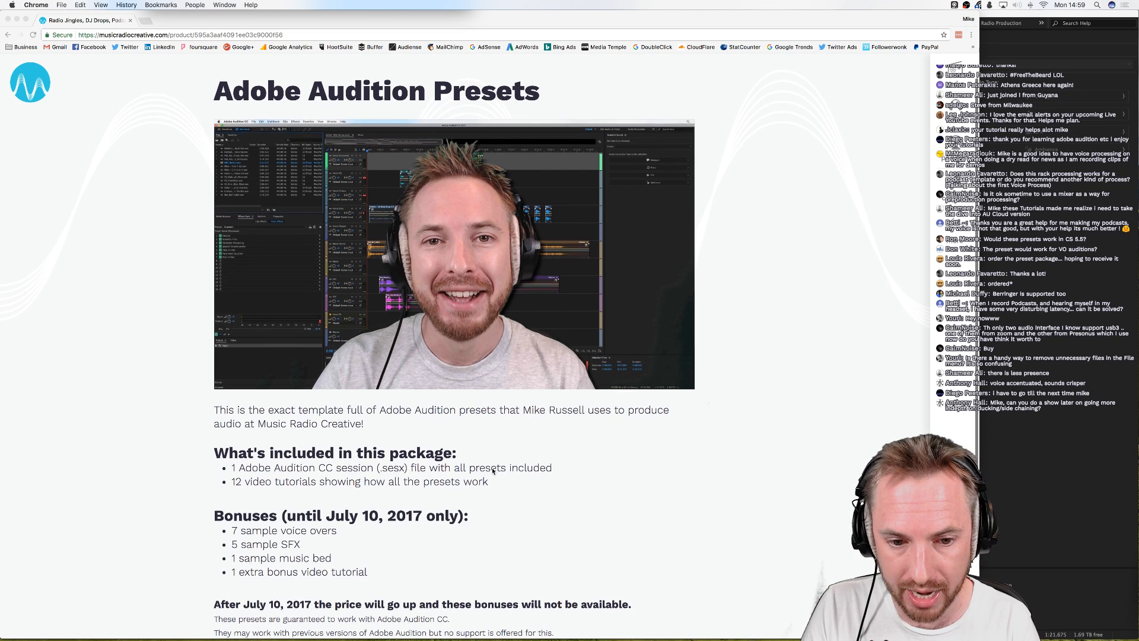
{"action": "scroll", "coordinate": [492, 470], "scroll_direction": "up", "scroll_amount": 2}
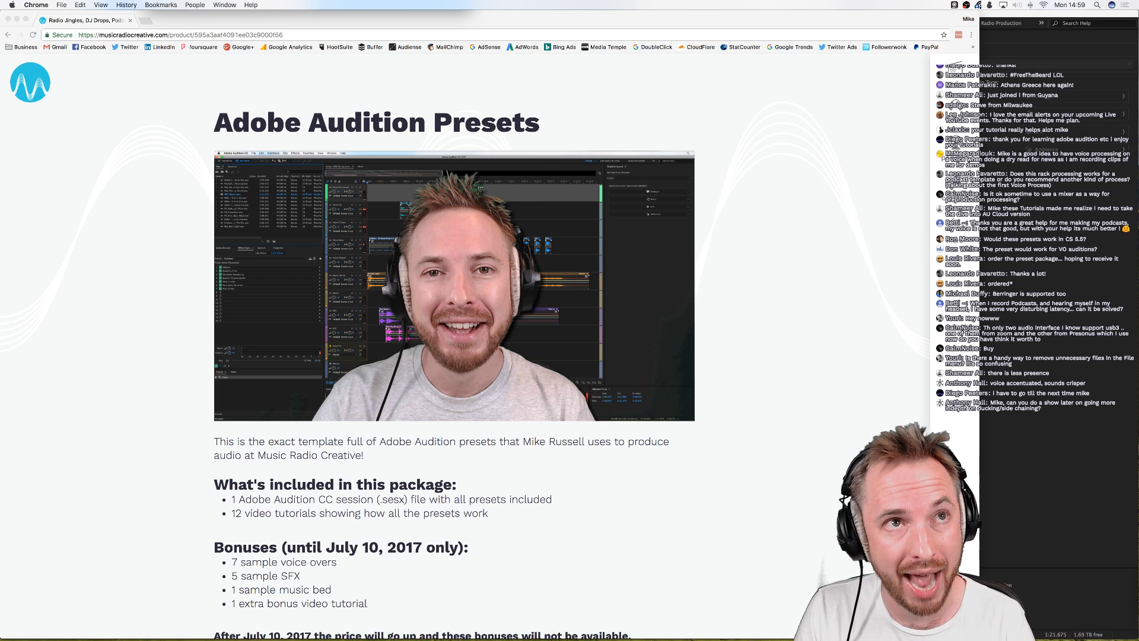
{"action": "key", "text": "super+Tab"}
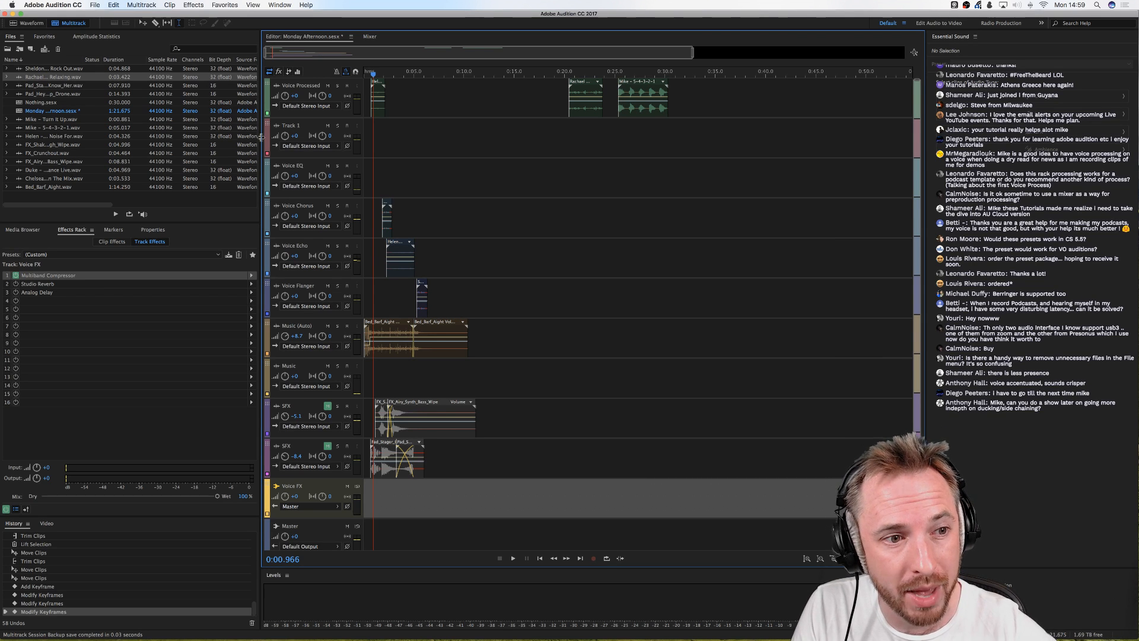
Step: Remove the unused "The Mix" voice file from the project's file list and switch to OBS
{"action": "left_click", "coordinate": [70, 169]}
{"action": "left_click", "coordinate": [86, 179]}
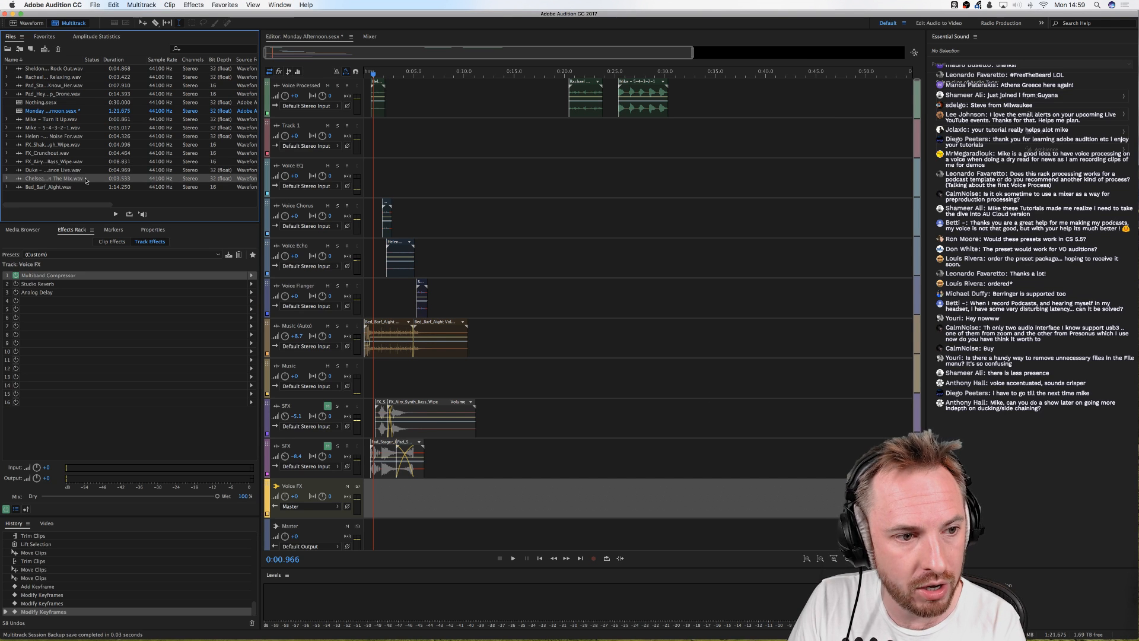
{"action": "key", "text": "Delete"}
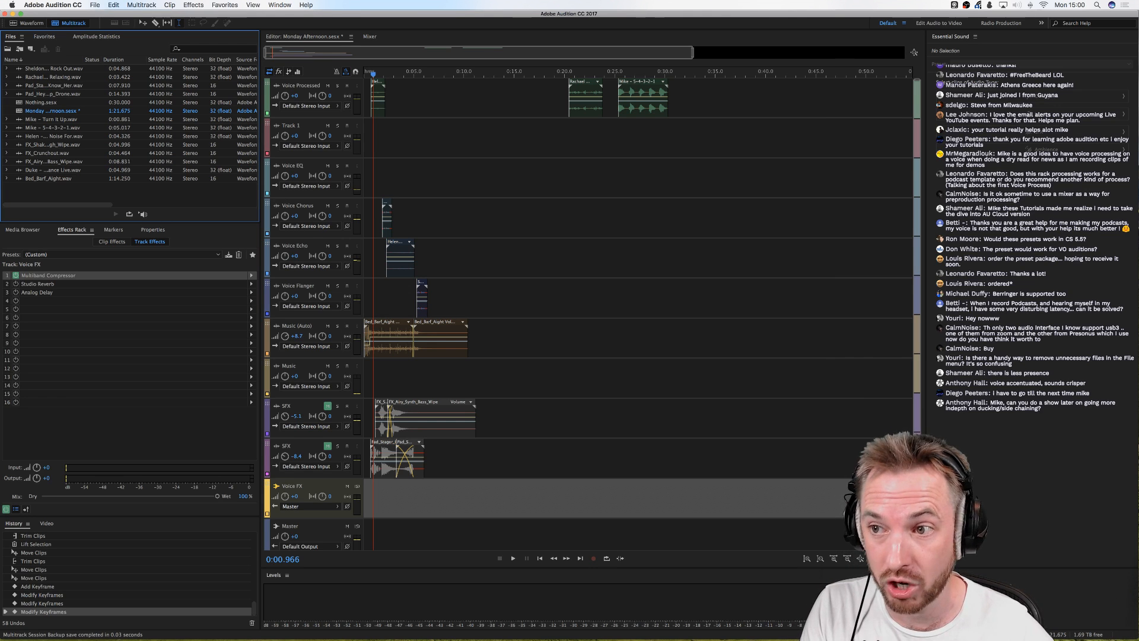
{"action": "key", "text": "super+Tab"}
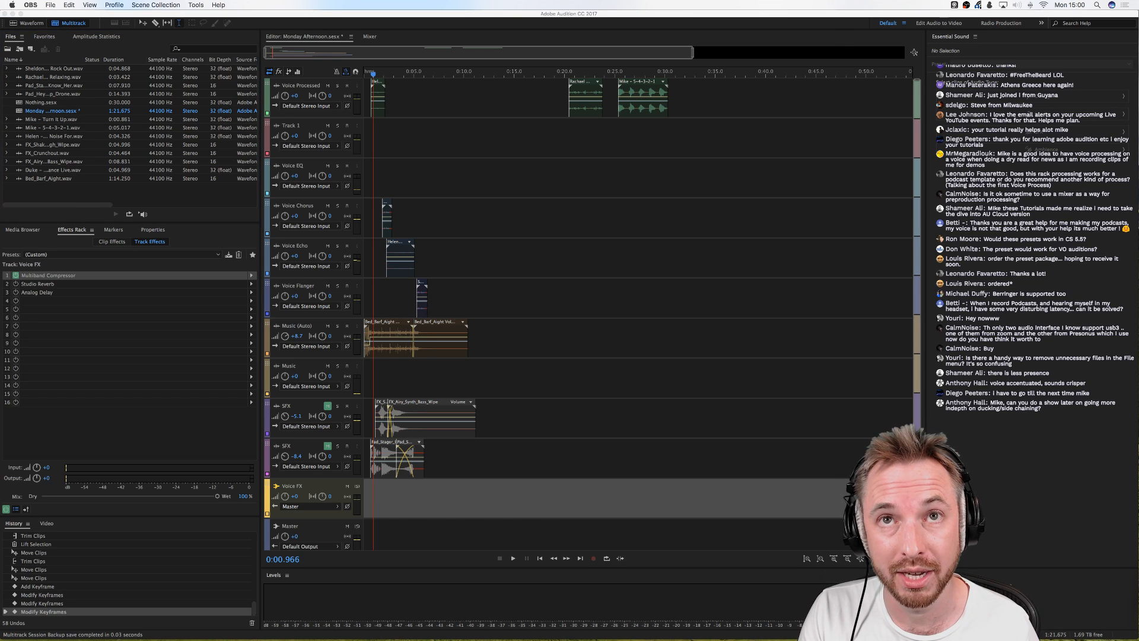